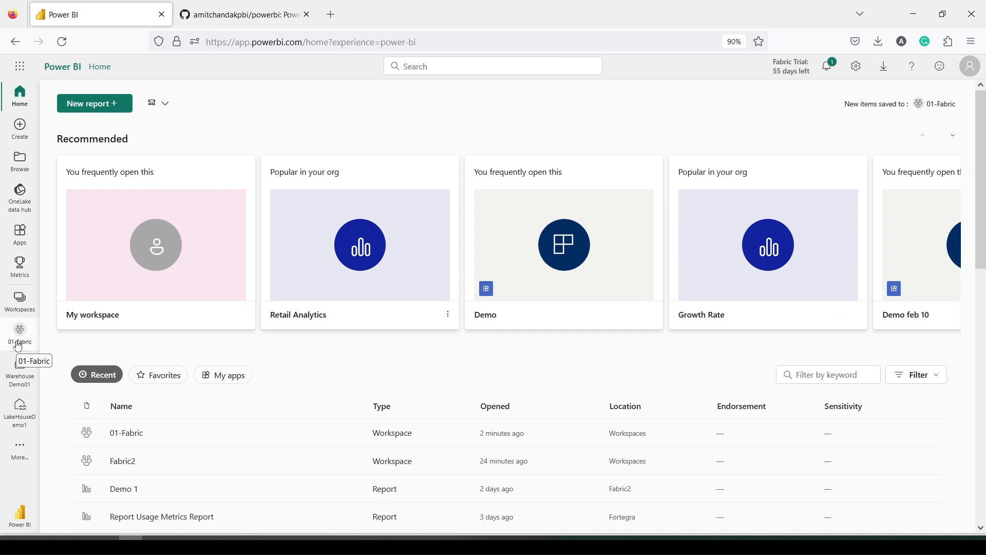
# Open the 01-Fabric workspace, review the full list of item types that can be created, and return to the workspace
pyautogui.click(18, 345)
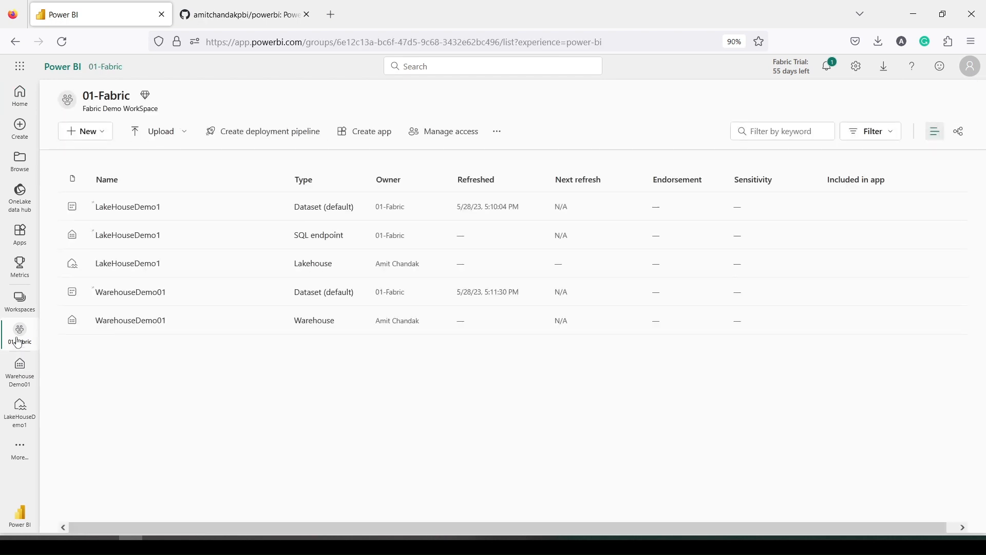
pyautogui.click(106, 134)
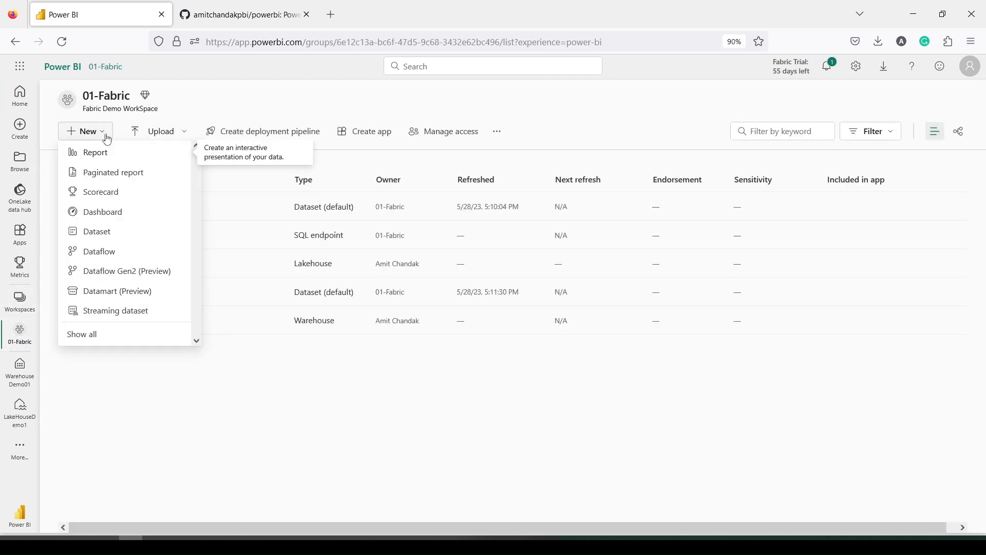
pyautogui.click(91, 340)
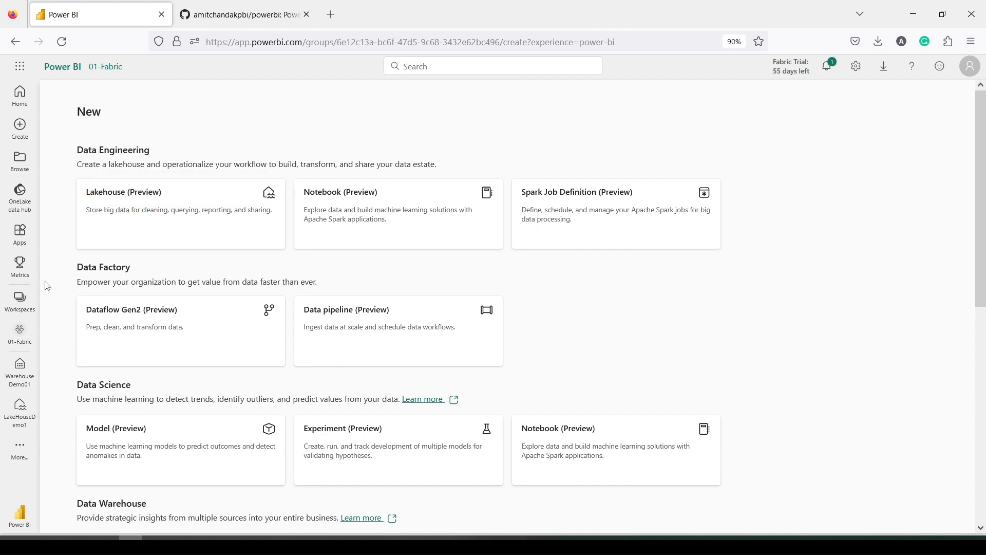
pyautogui.click(21, 338)
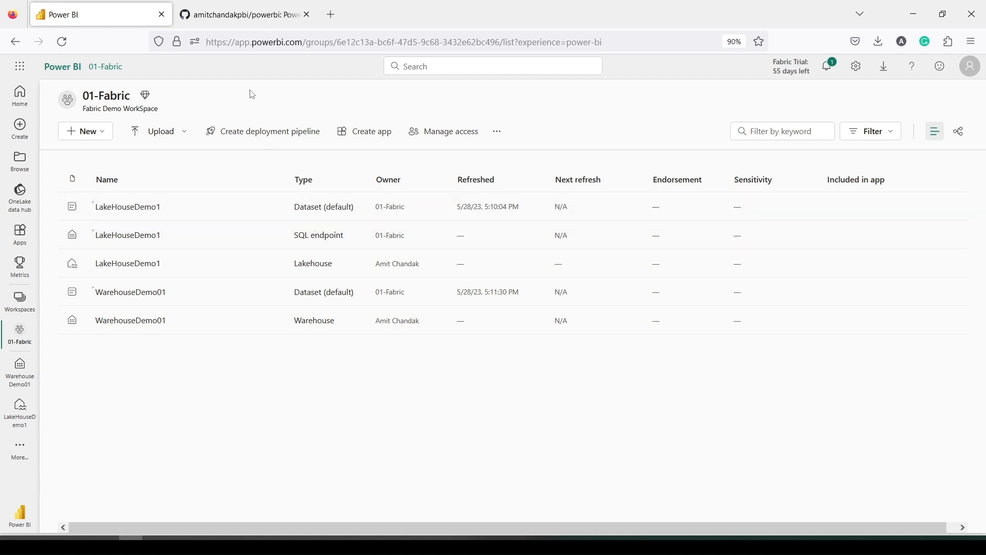
# Switch to the powerbi repository on GitHub and copy the raw file link of Sales Data for Fabric.xlsx
pyautogui.click(246, 22)
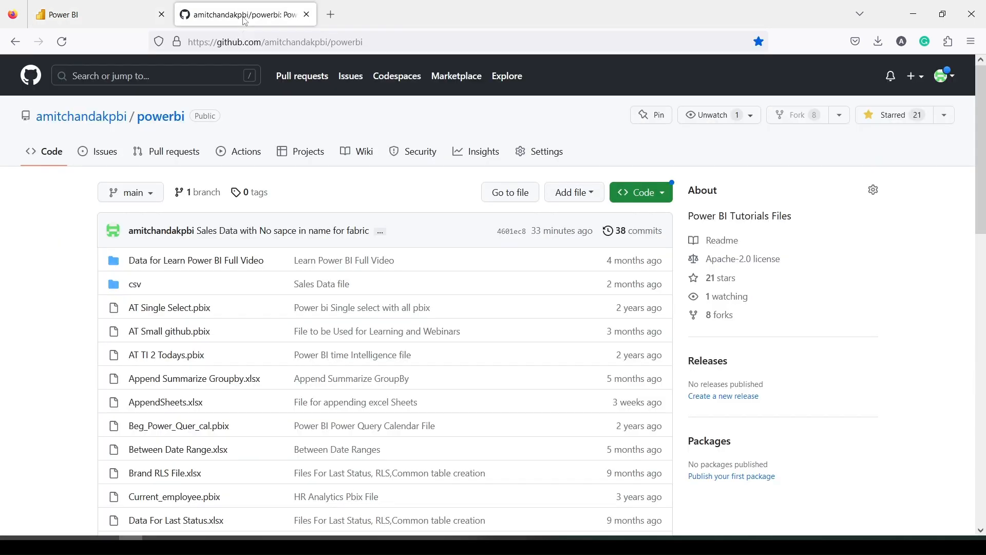
pyautogui.scroll(-4, 188, 321)
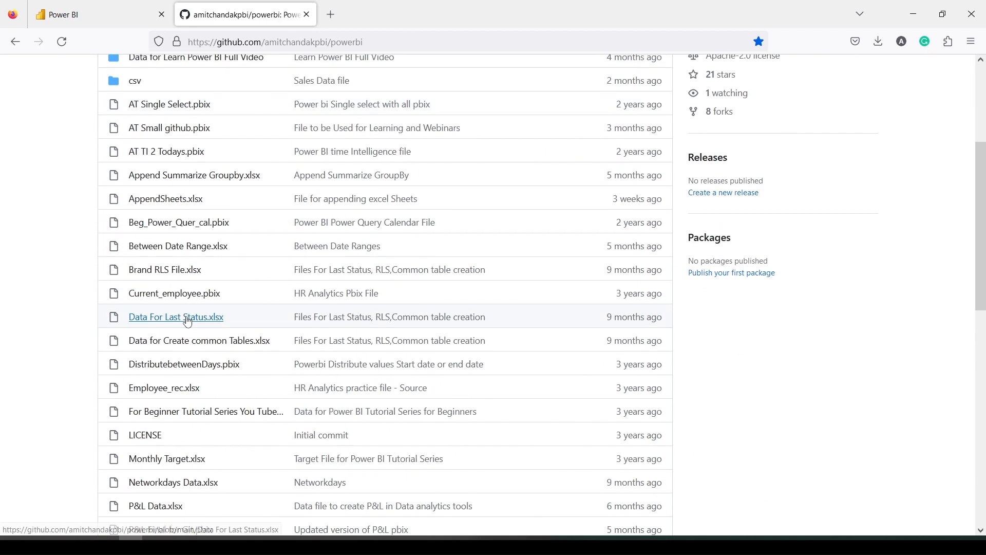
pyautogui.scroll(-8, 188, 321)
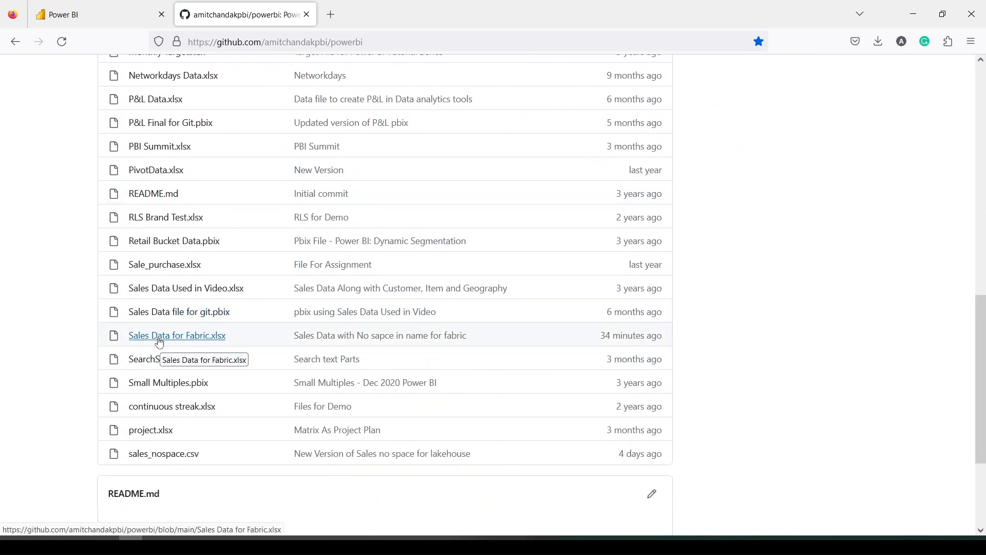
pyautogui.click(160, 342)
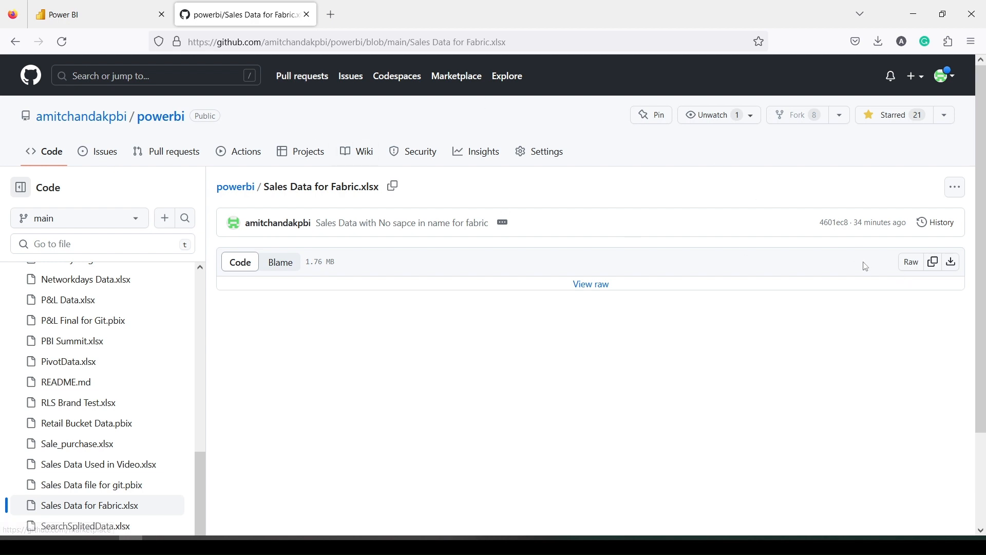
pyautogui.rightClick(915, 269)
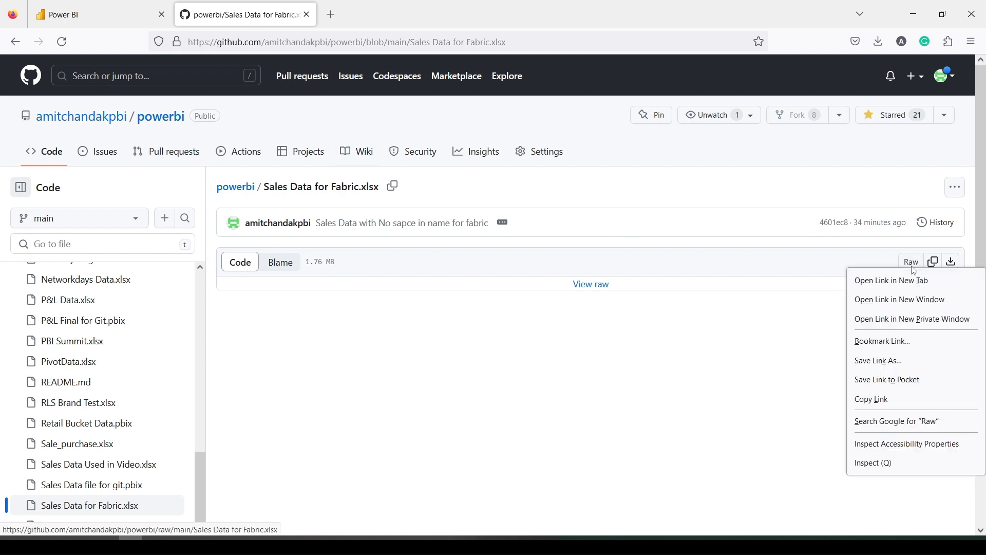
pyautogui.click(878, 400)
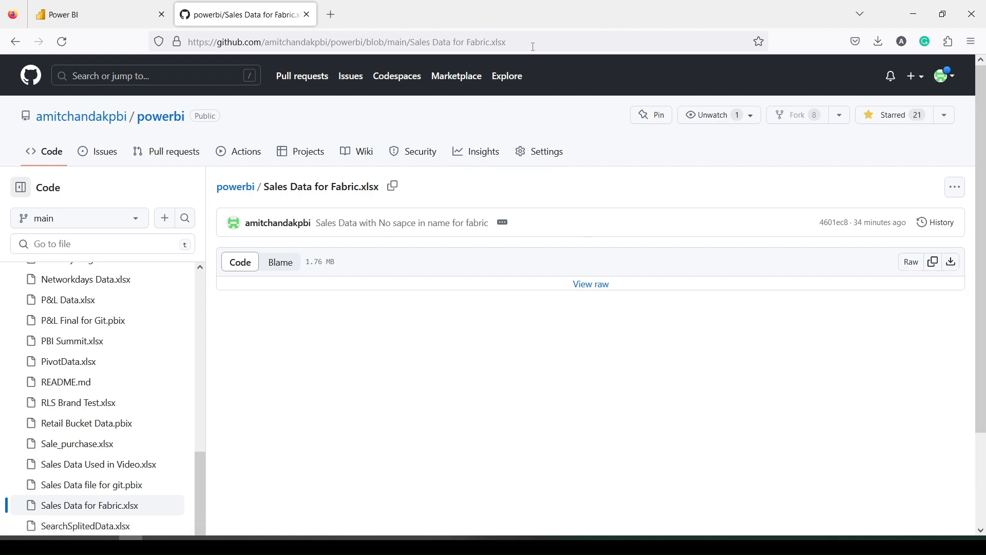
# Paste the copied raw file link into the address of a new browser tab to check it
pyautogui.doubleClick(371, 45)
pyautogui.hotkey('ctrl', 't')
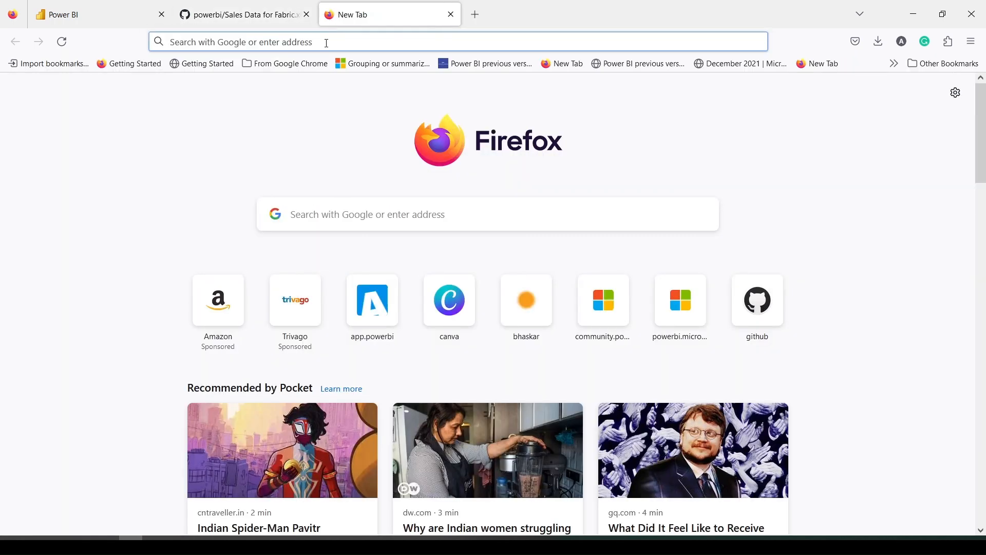
pyautogui.write('https://github.com/amitchandakpbi/powerbi/raw/main/Sales%20Data%20for%20Fabric.xlsx')
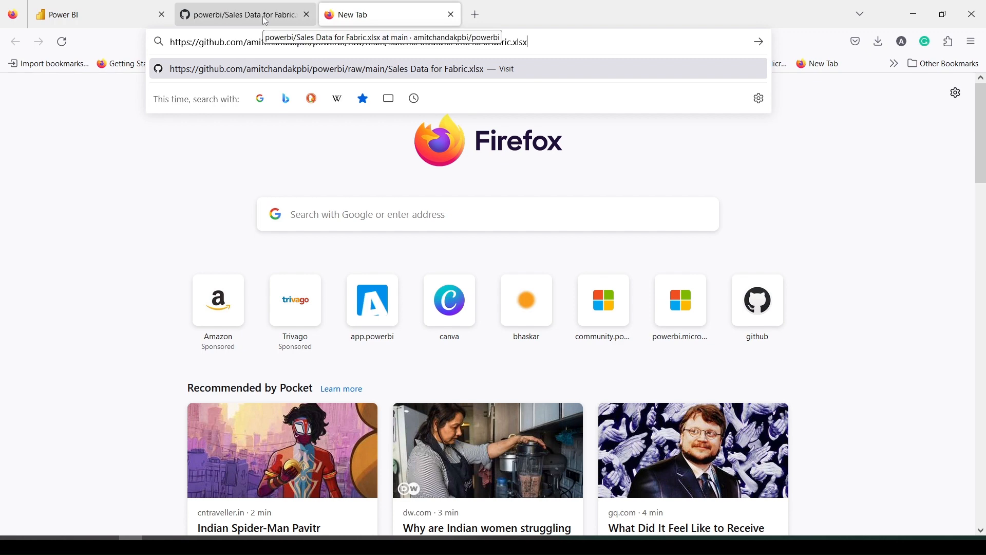
# Switch back to Power BI and create a new Dataflow Gen2 from the LakeHouseDemo1 lakehouse
pyautogui.click(119, 17)
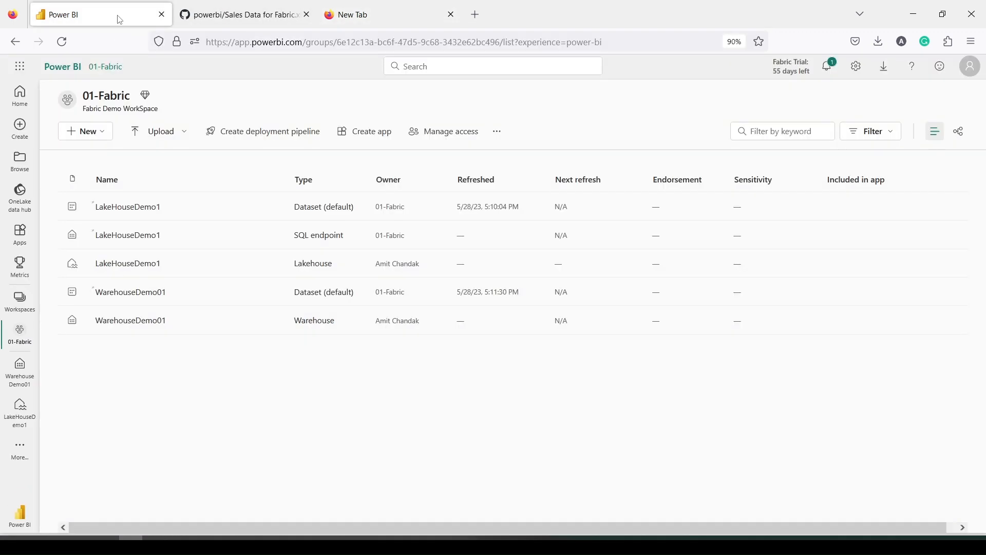
pyautogui.click(131, 264)
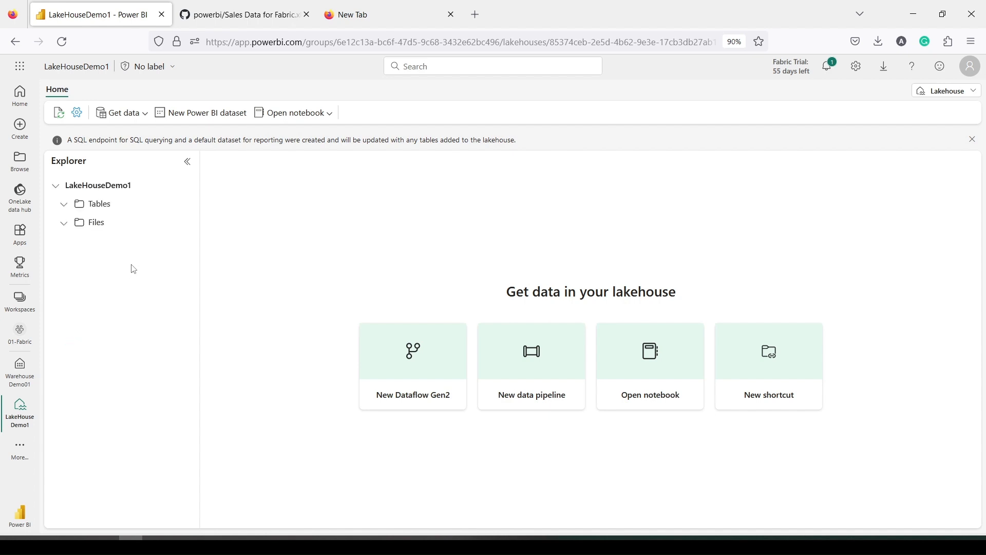
pyautogui.click(142, 114)
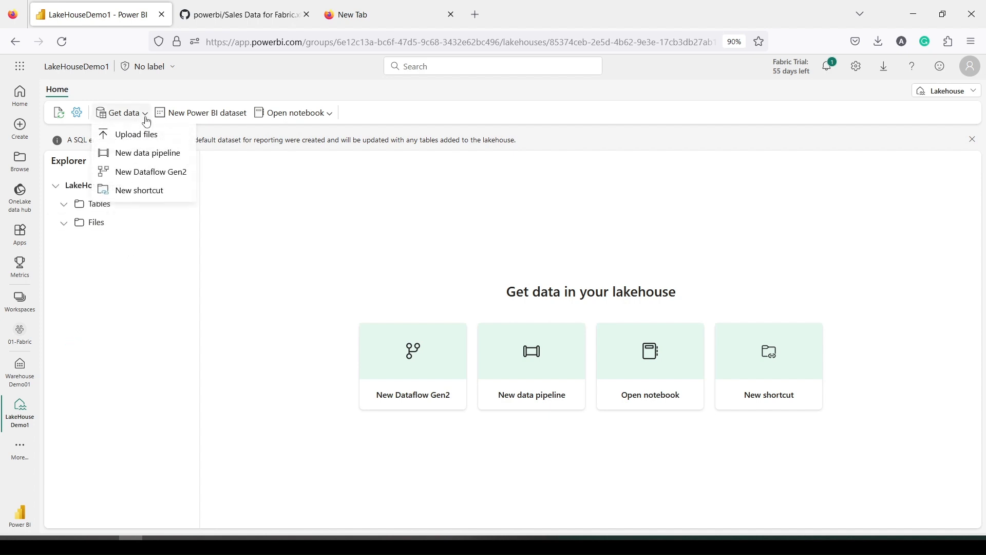
pyautogui.click(157, 176)
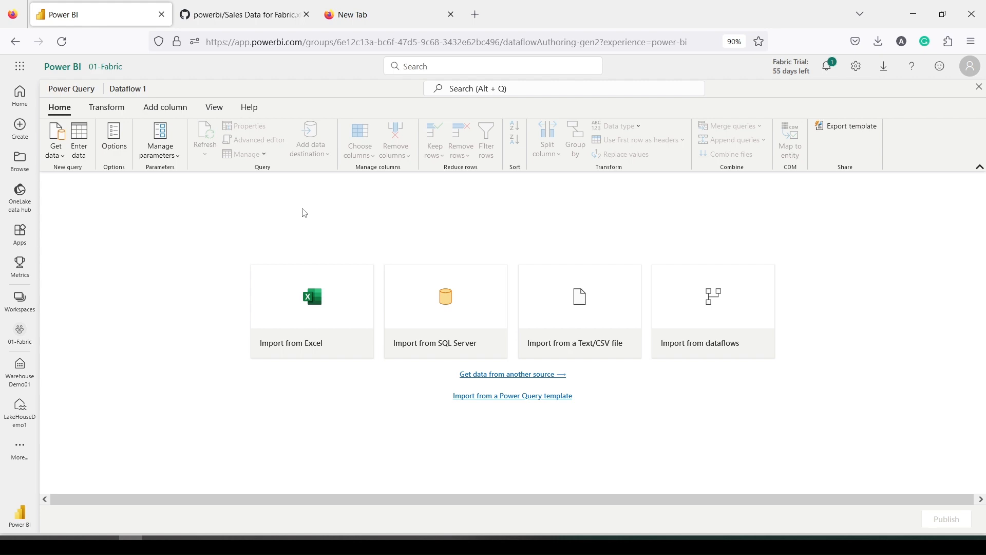
# Search the data source connectors for "web" and choose Web API as the dataflow's source
pyautogui.click(57, 154)
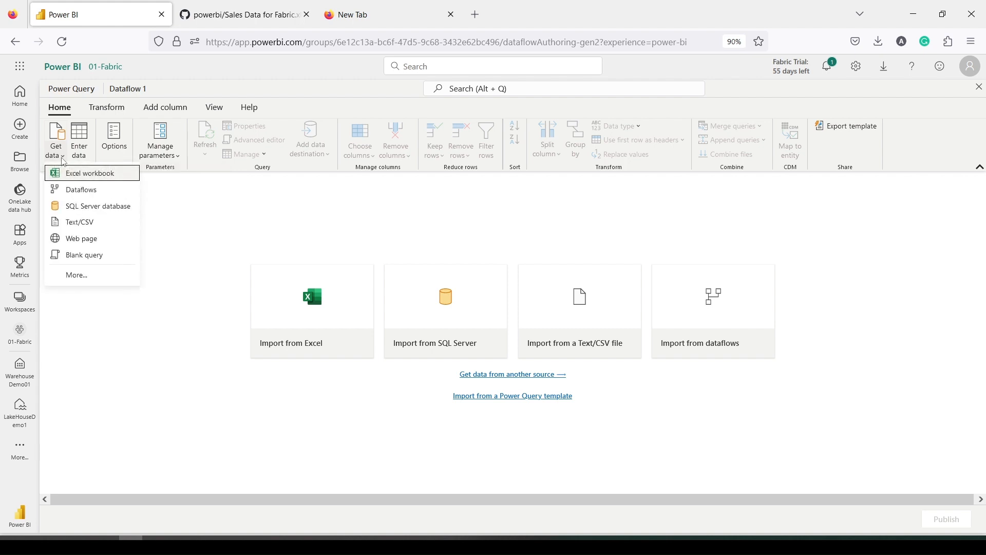
pyautogui.click(81, 277)
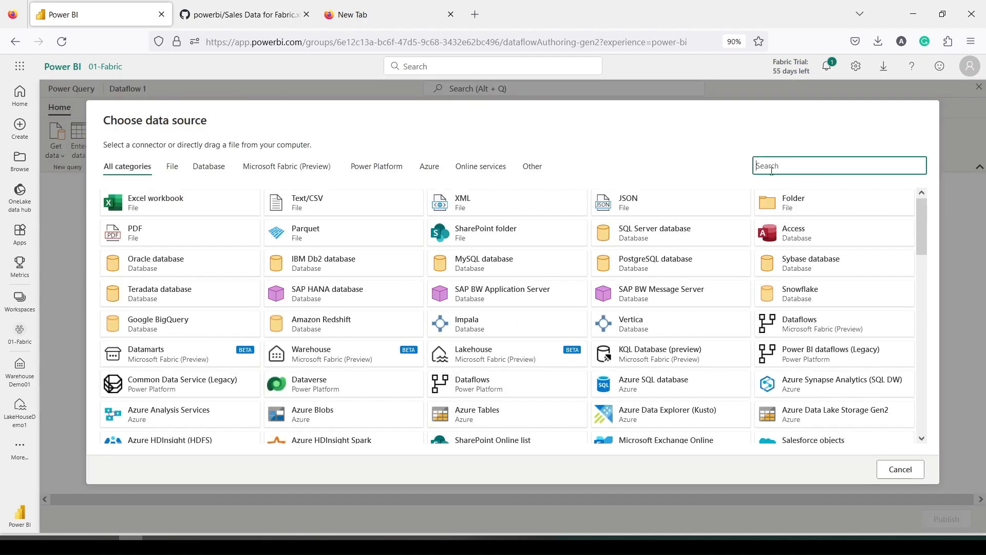
pyautogui.write('web')
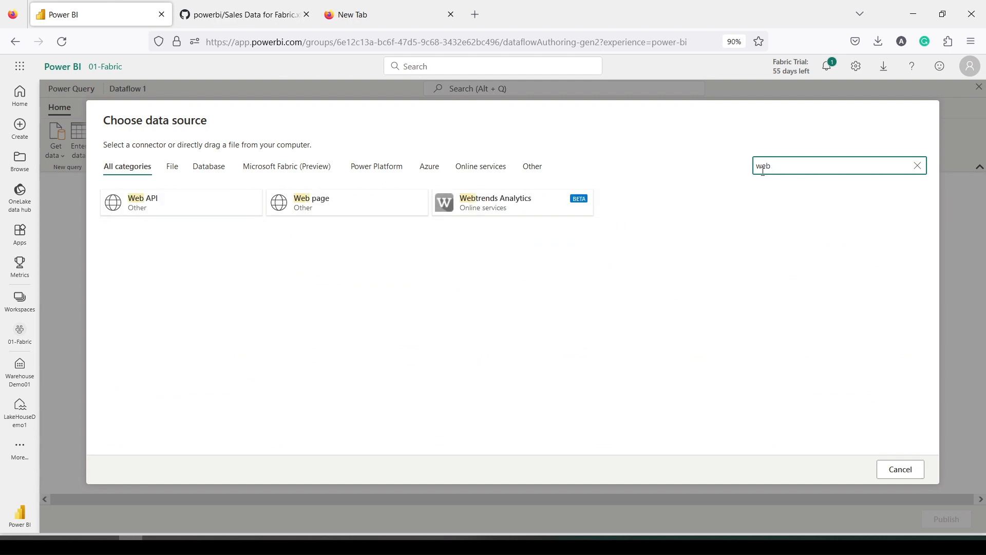
pyautogui.click(220, 213)
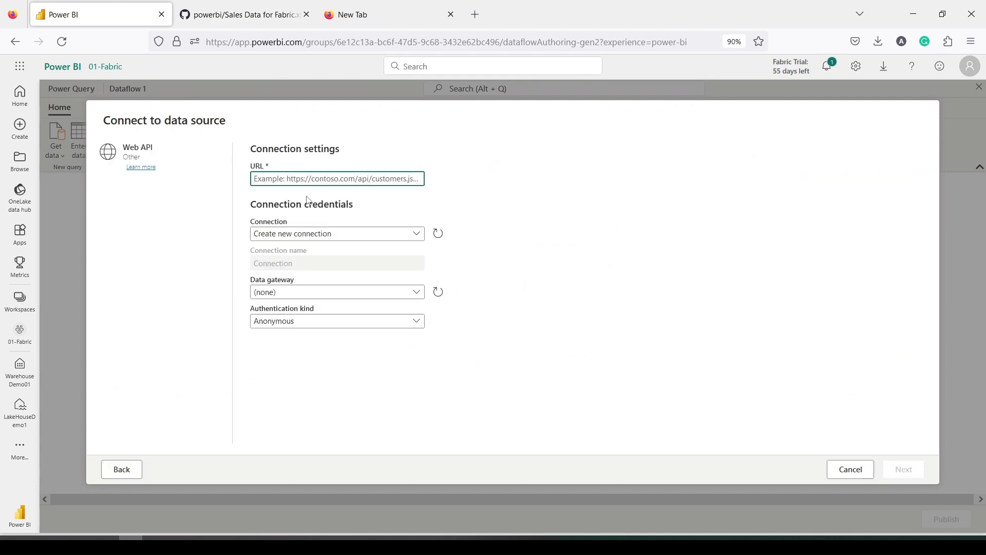
# Connect to the copied raw link of Sales Data for Fabric.xlsx with a new connection, no gateway and Anonymous authentication
pyautogui.hotkey('ctrl', 'v')
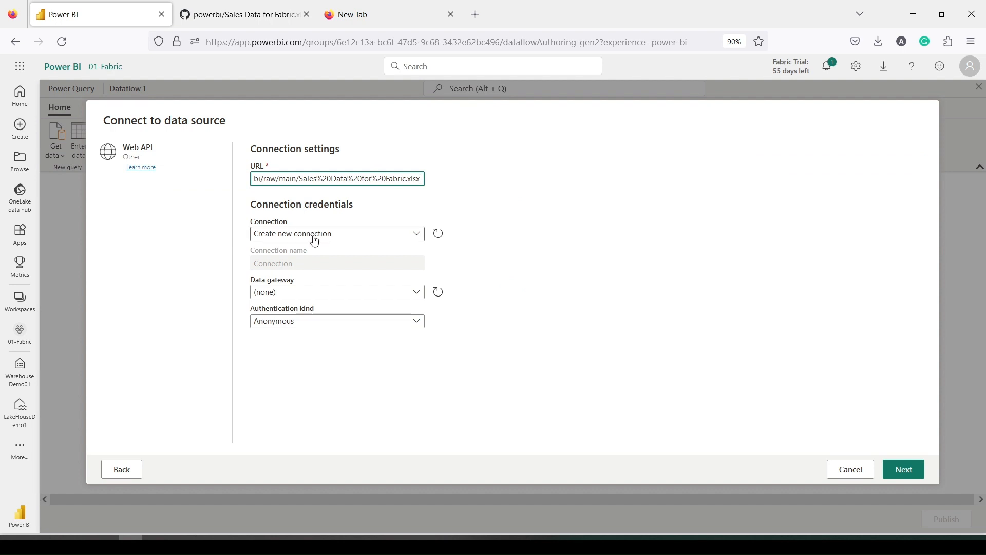
pyautogui.click(315, 238)
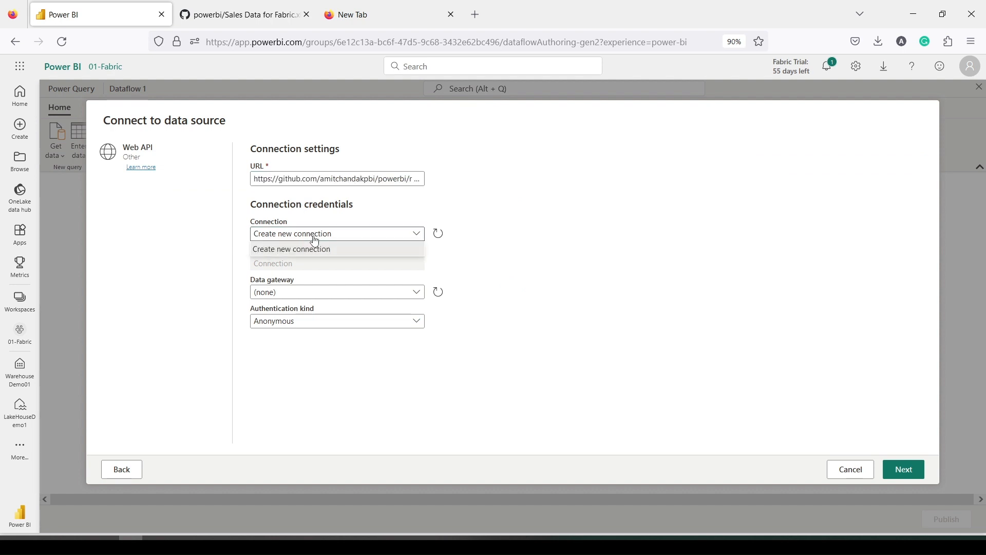
pyautogui.click(497, 234)
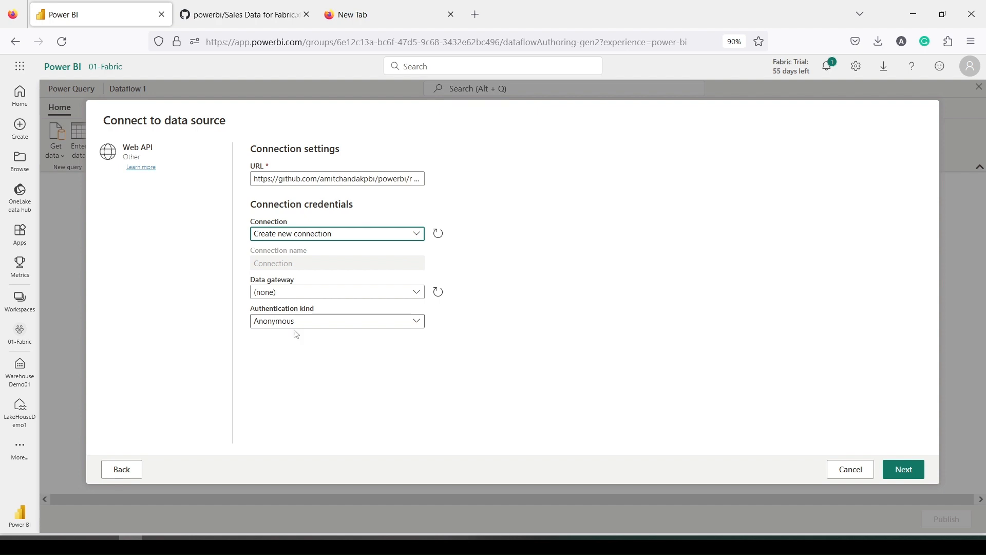
pyautogui.click(908, 470)
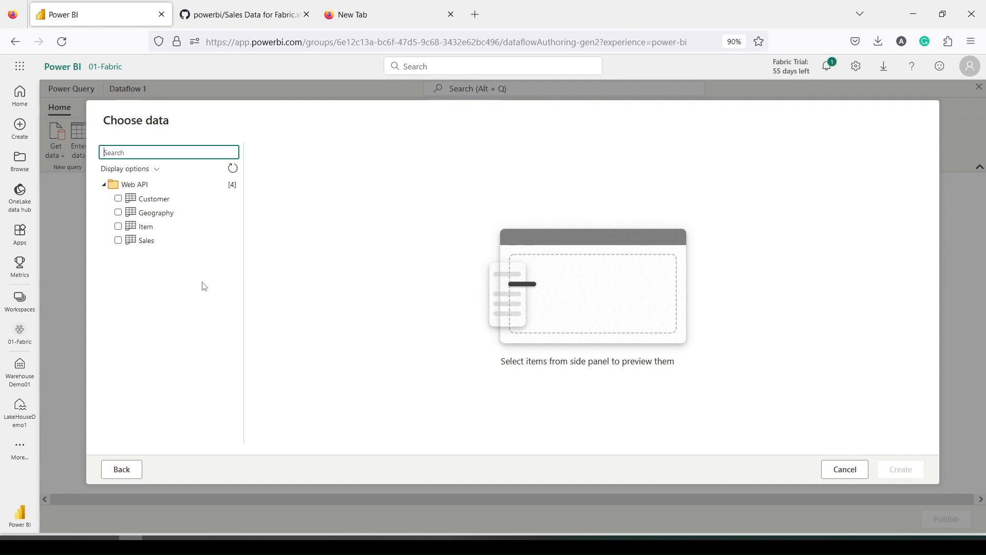
# Preview the columns and rows of the Customer, Sales, Item and Geography tables in the workbook
pyautogui.click(156, 203)
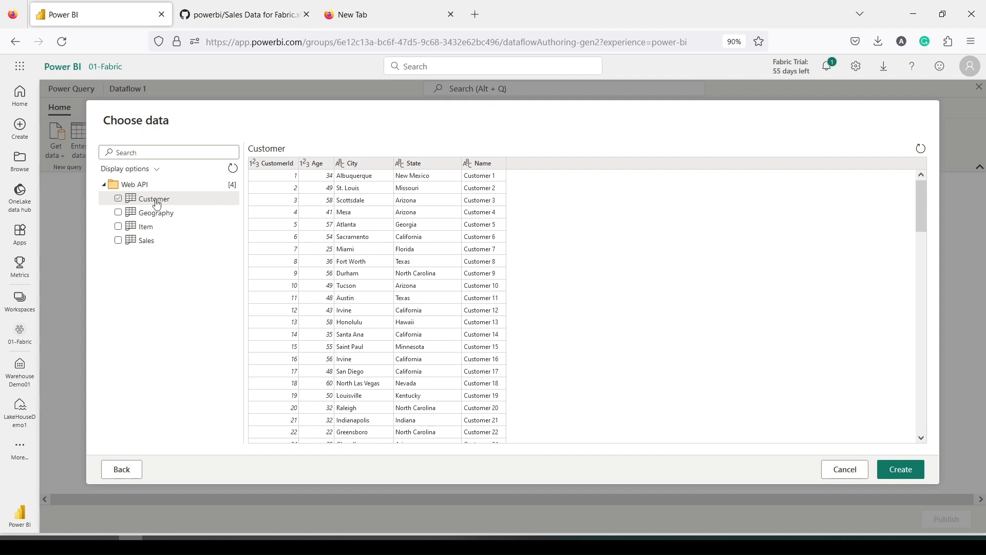
pyautogui.click(156, 204)
pyautogui.click(149, 240)
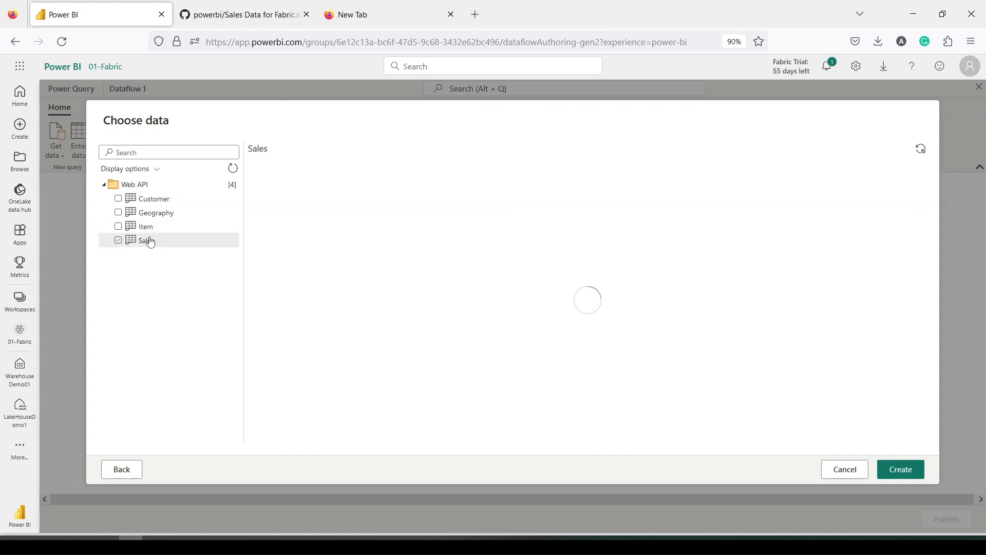
pyautogui.click(149, 240)
pyautogui.click(175, 232)
pyautogui.click(175, 231)
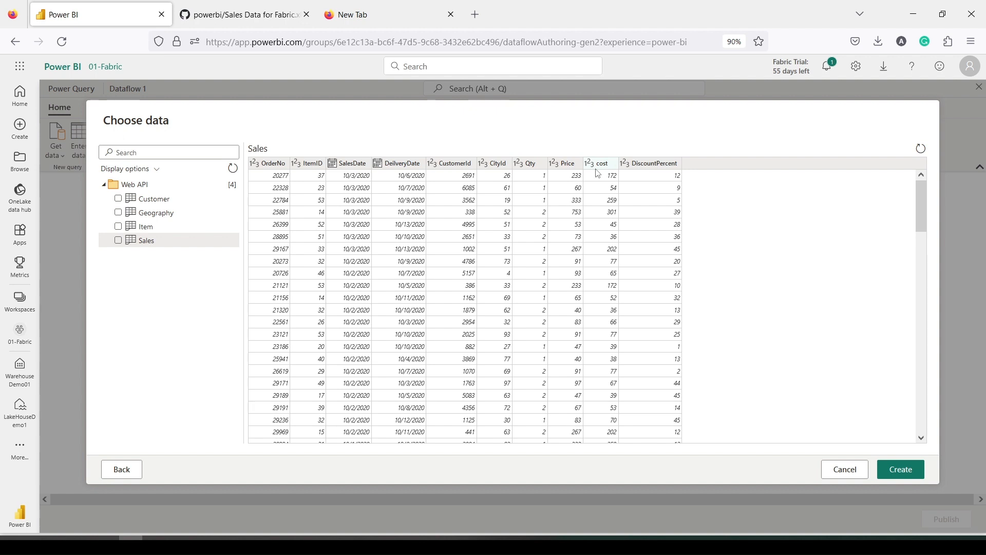
pyautogui.click(645, 163)
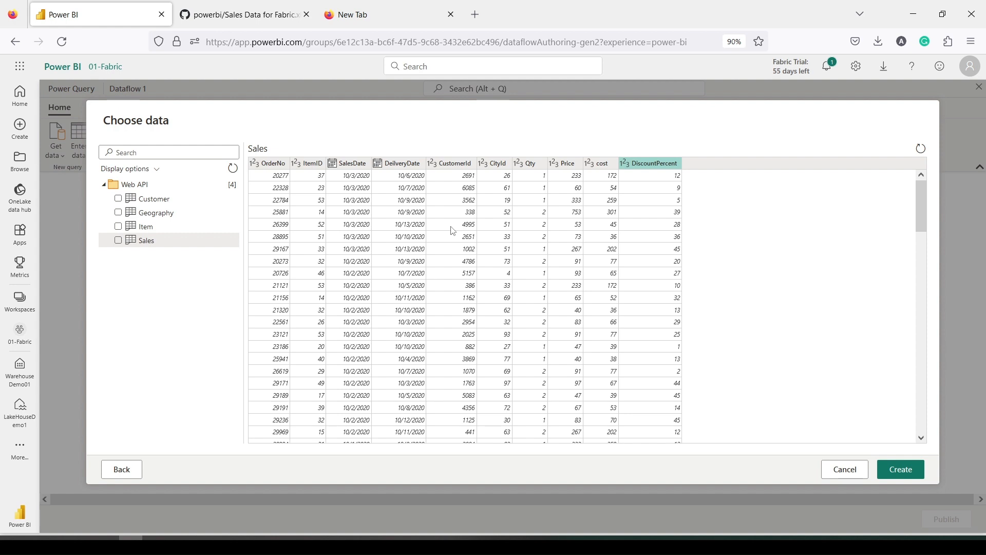
pyautogui.click(154, 231)
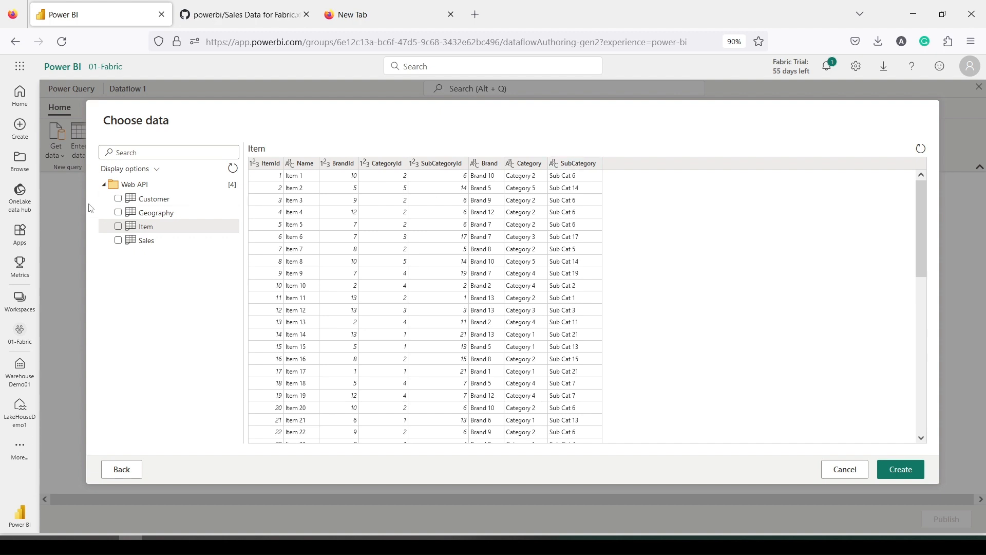
pyautogui.click(150, 212)
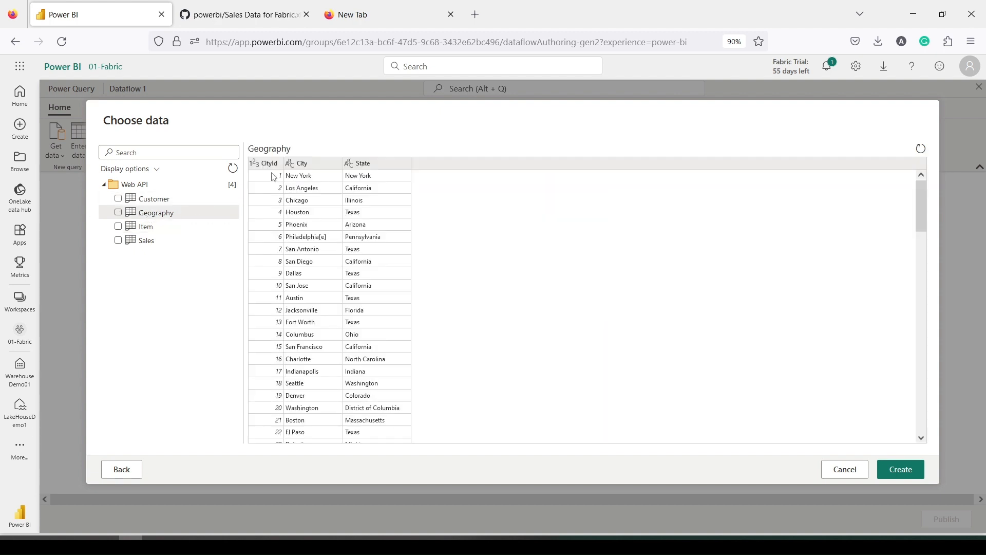
pyautogui.click(184, 201)
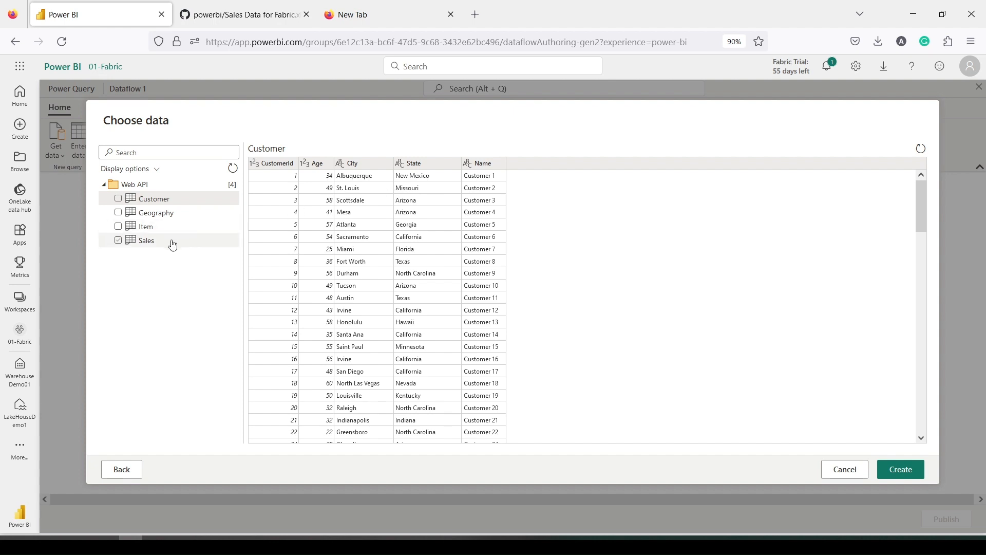
# Select the Sales, Item, Geography and Customer tables for import into the dataflow
pyautogui.click(118, 242)
pyautogui.click(119, 246)
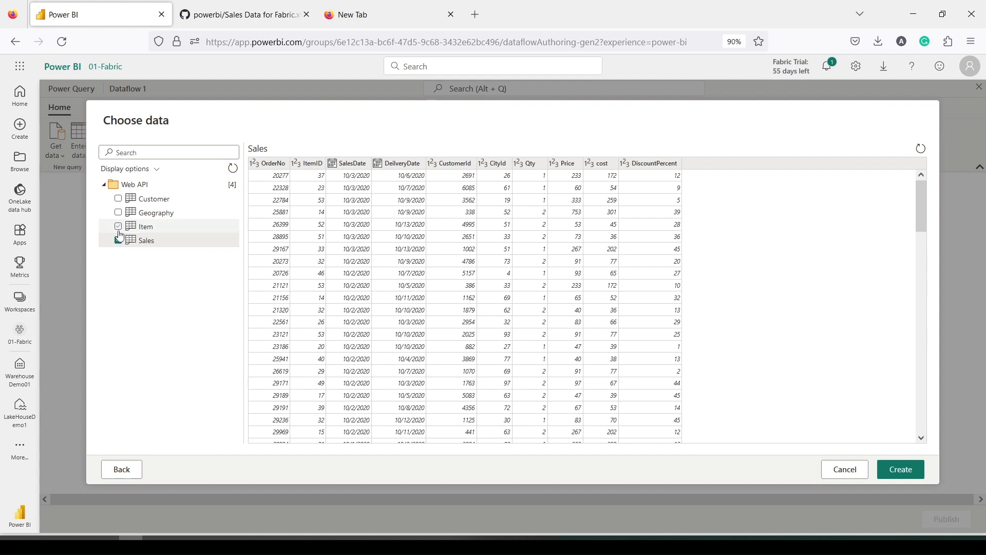
pyautogui.click(120, 232)
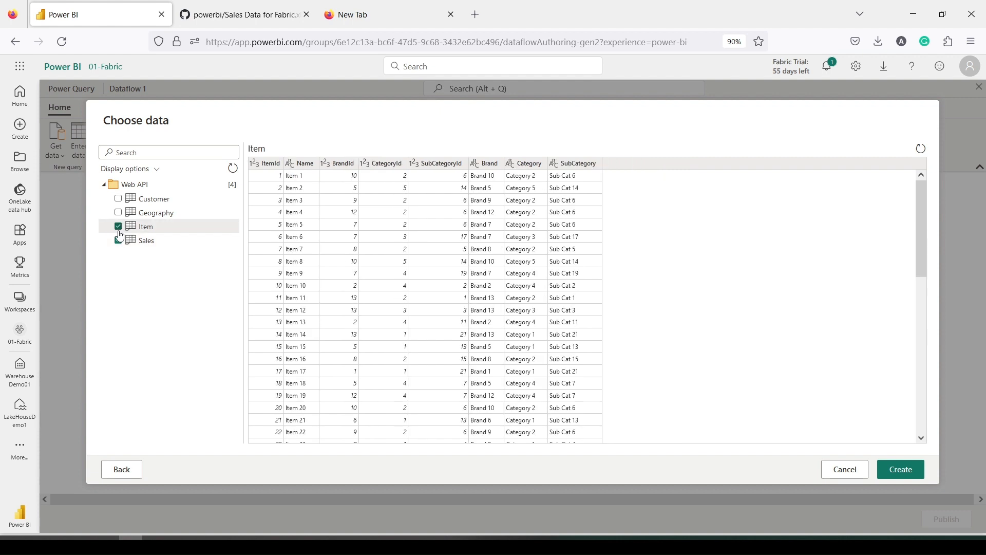
pyautogui.click(119, 212)
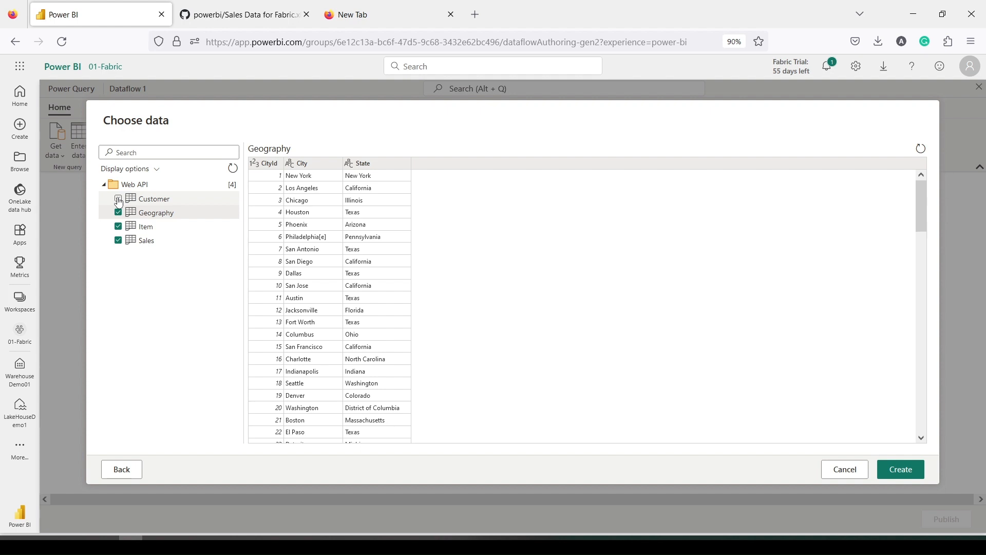
pyautogui.click(118, 199)
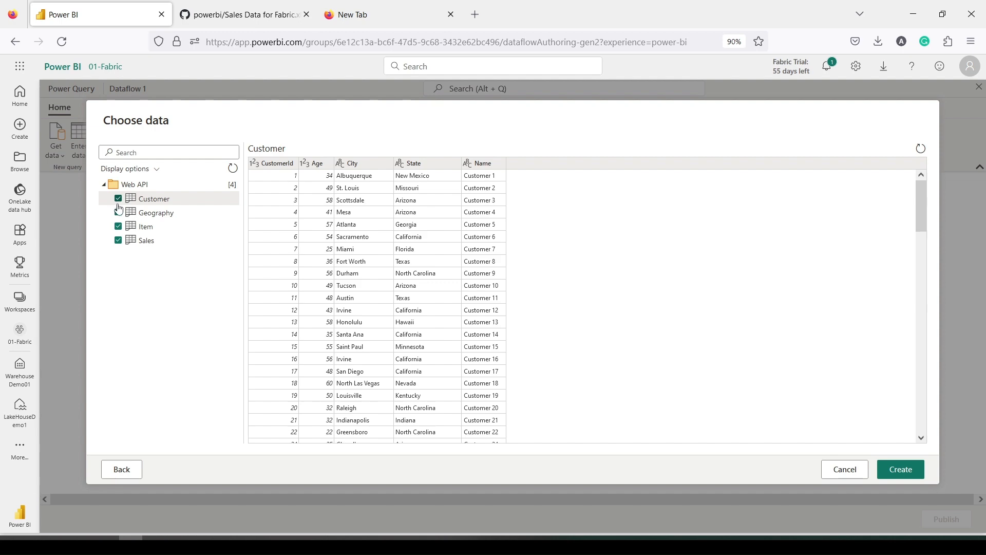
# Preview the Geography, Item and Sales tables, and create the dataflow queries from the four selected tables
pyautogui.click(119, 211)
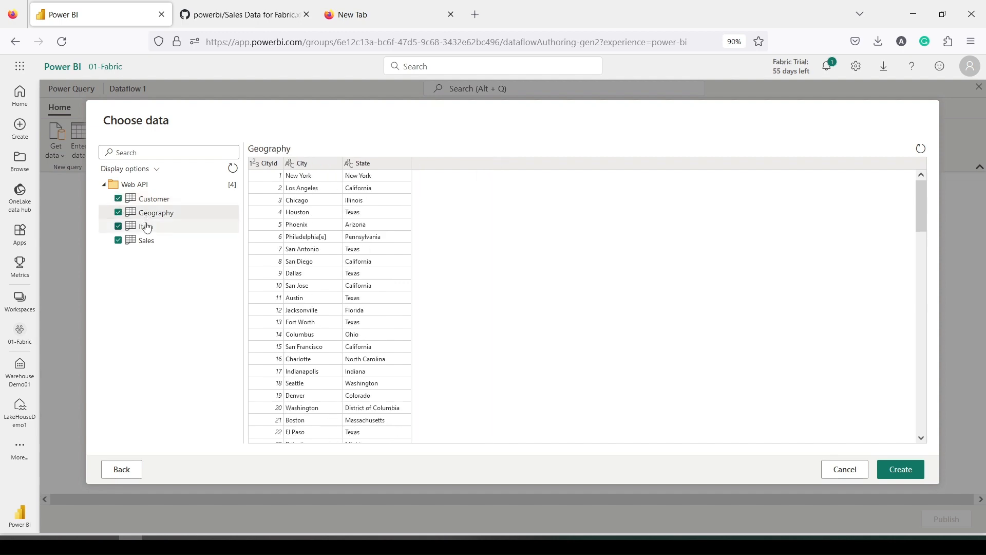
pyautogui.click(147, 228)
pyautogui.click(147, 245)
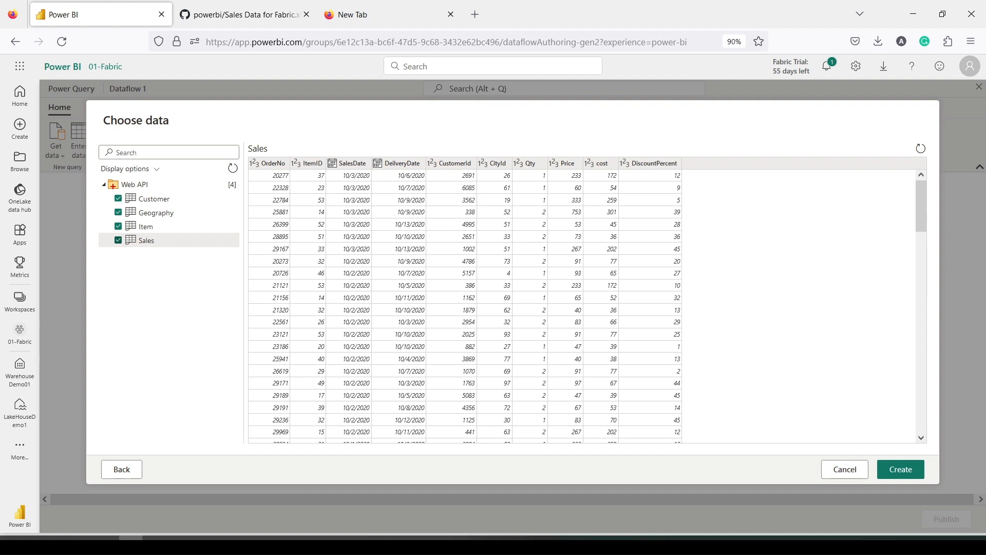
pyautogui.moveTo(110, 191)
pyautogui.mouseDown()
pyautogui.moveTo(120, 205)
pyautogui.moveTo(122, 252)
pyautogui.mouseUp()
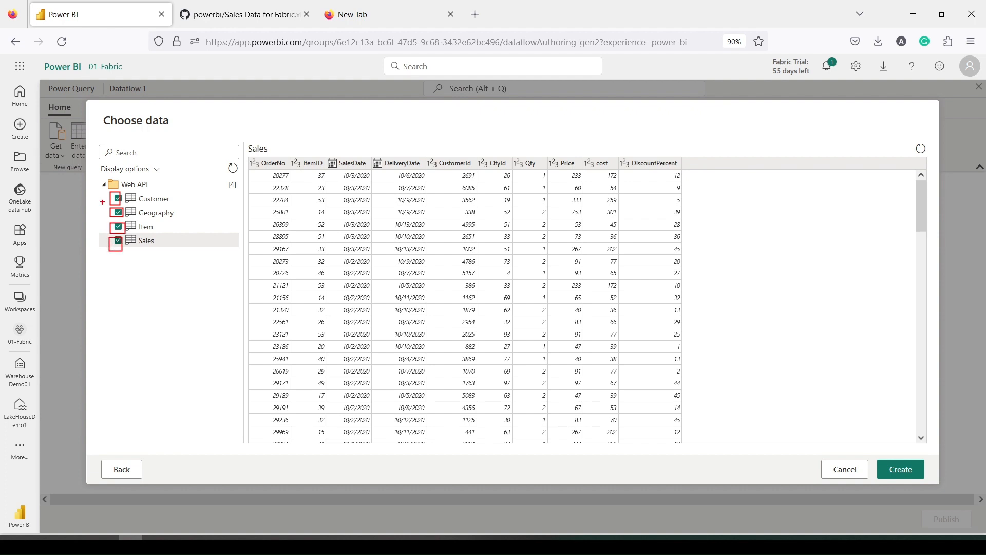
pyautogui.moveTo(102, 190); pyautogui.dragTo(213, 274)
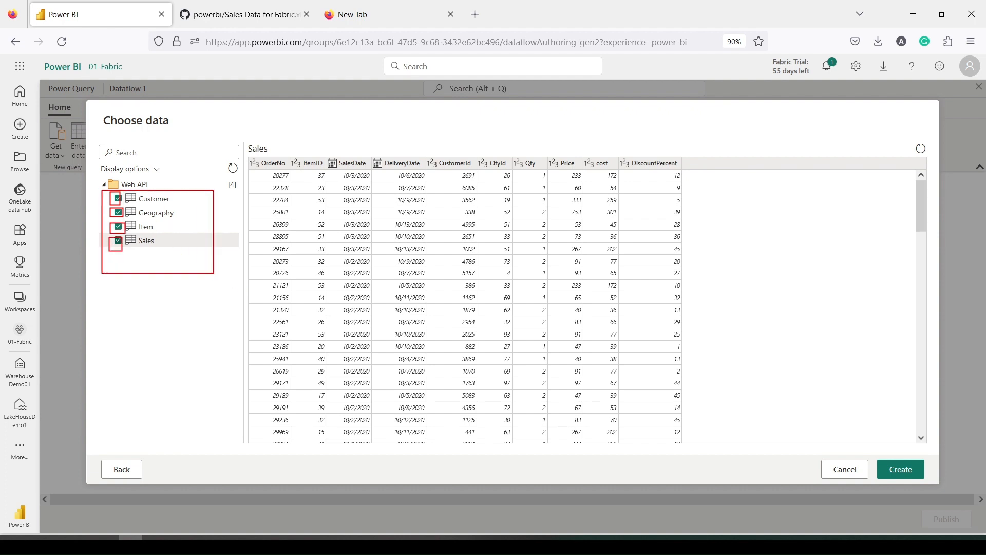
pyautogui.moveTo(872, 454)
pyautogui.mouseDown()
pyautogui.moveTo(904, 482)
pyautogui.moveTo(924, 483)
pyautogui.mouseUp()
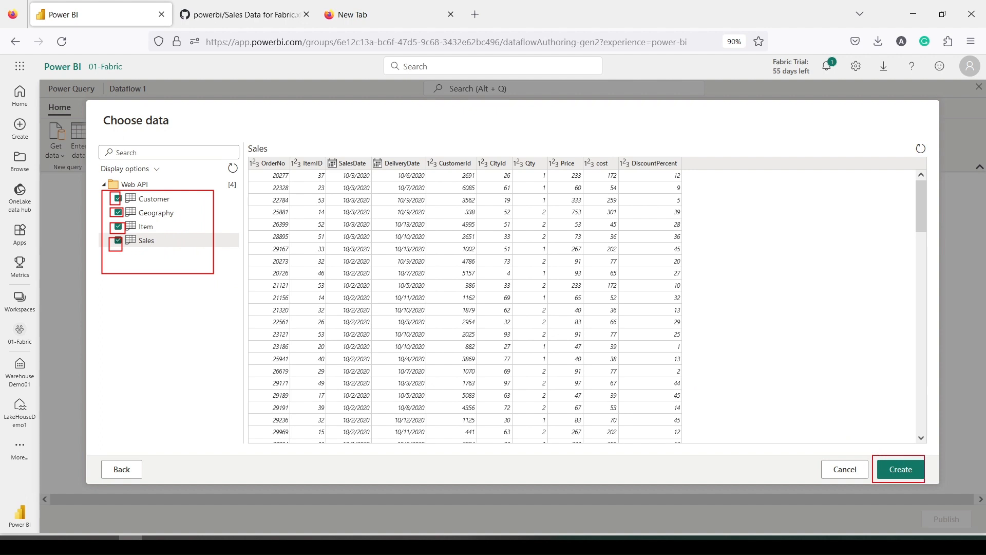
pyautogui.click(899, 468)
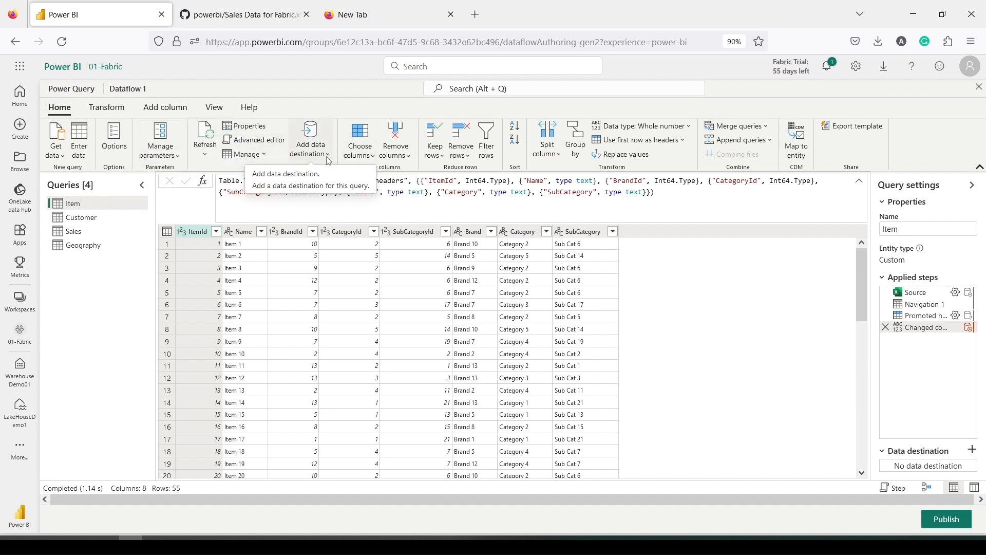
# Review the data destination types available for the Item query
pyautogui.click(329, 161)
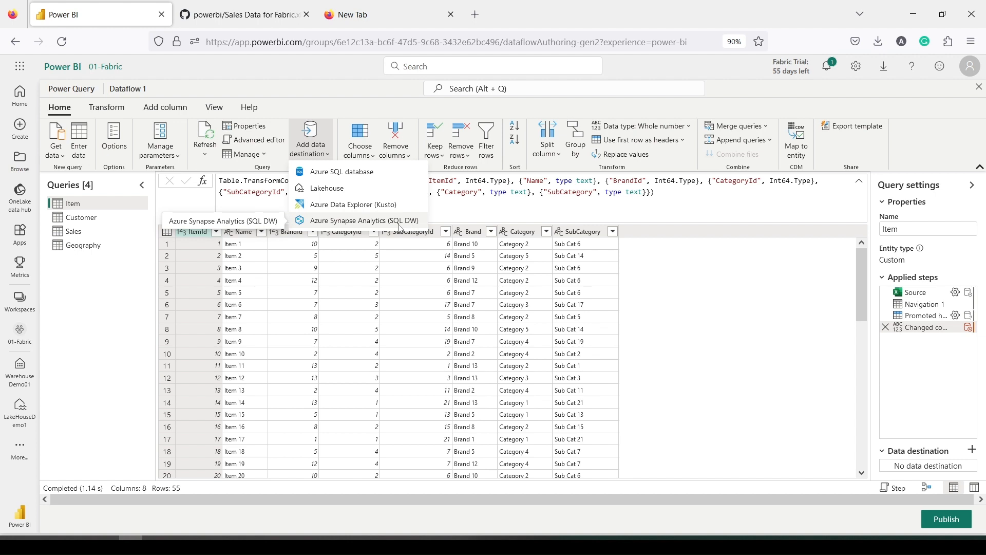
pyautogui.click(370, 156)
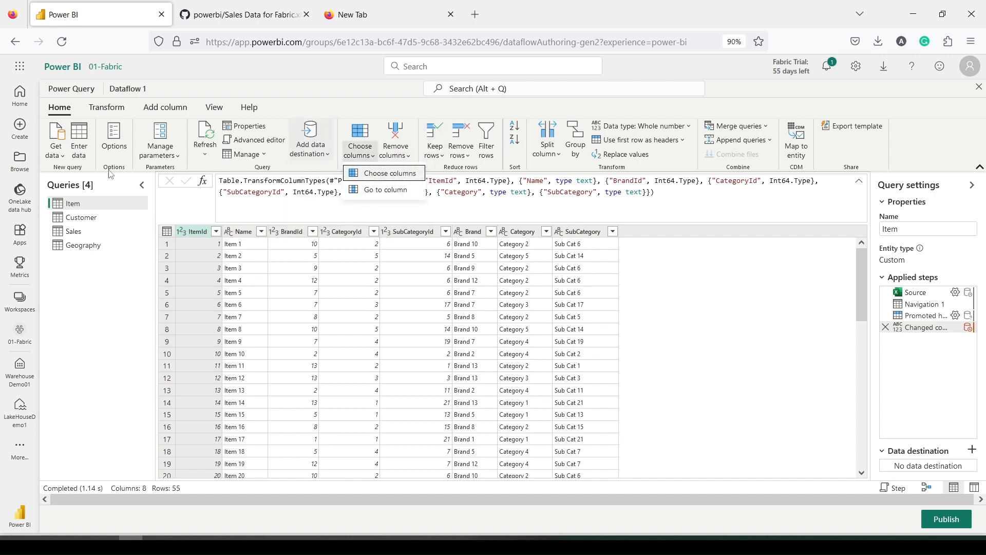
pyautogui.click(103, 315)
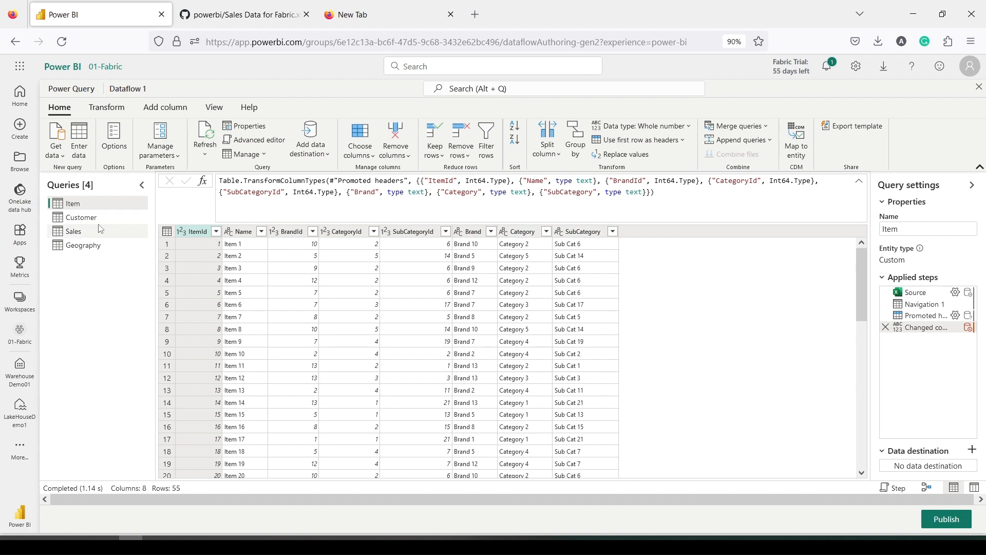
# Review the loaded columns and rows of the Customer, Sales and Geography queries
pyautogui.click(83, 218)
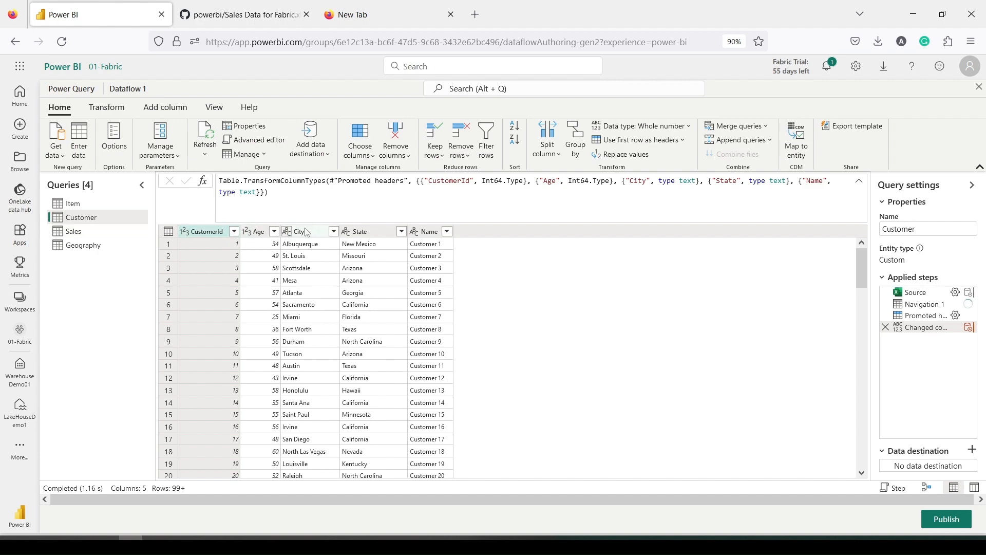
pyautogui.click(86, 237)
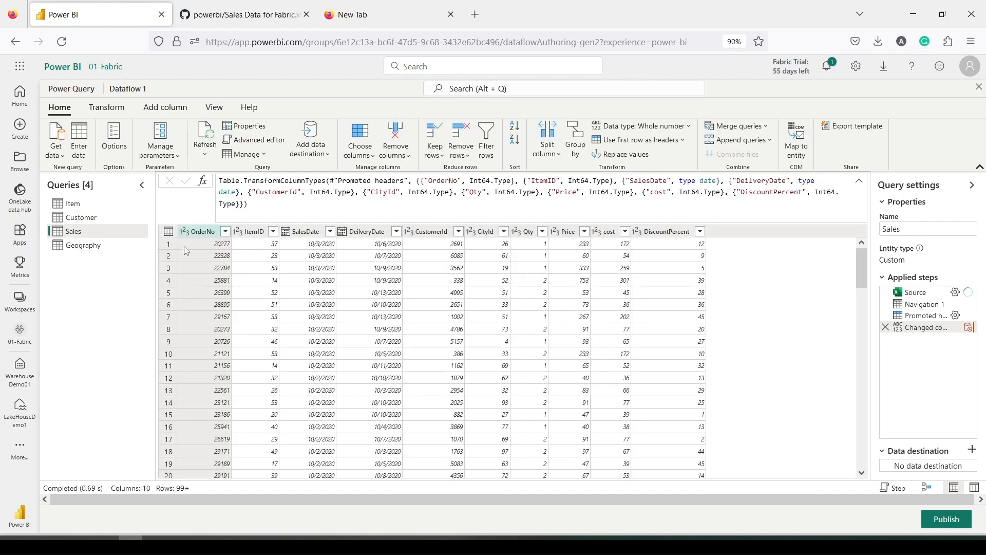
pyautogui.click(82, 251)
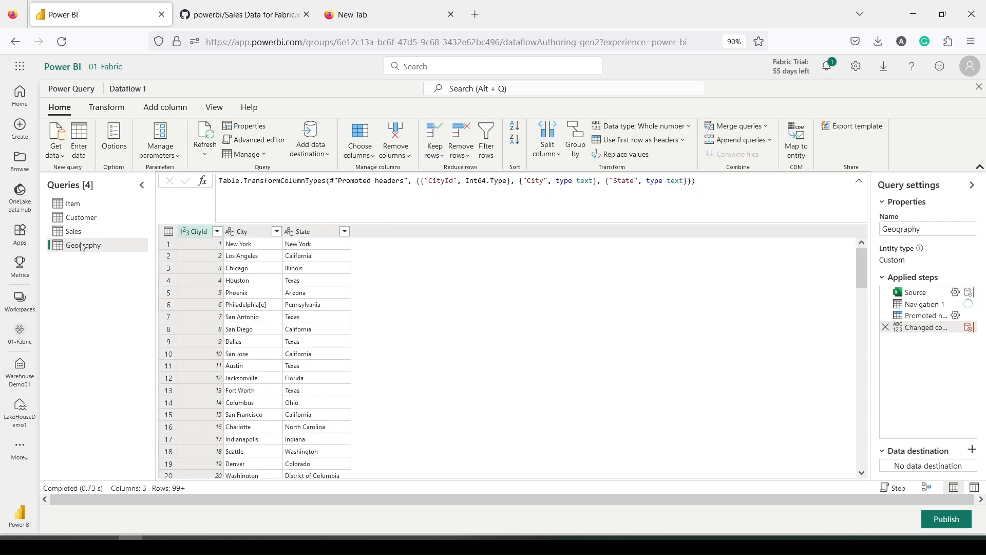
# Start a custom column in the Sales query named GrossAmount with the Decimal number data type
pyautogui.click(81, 237)
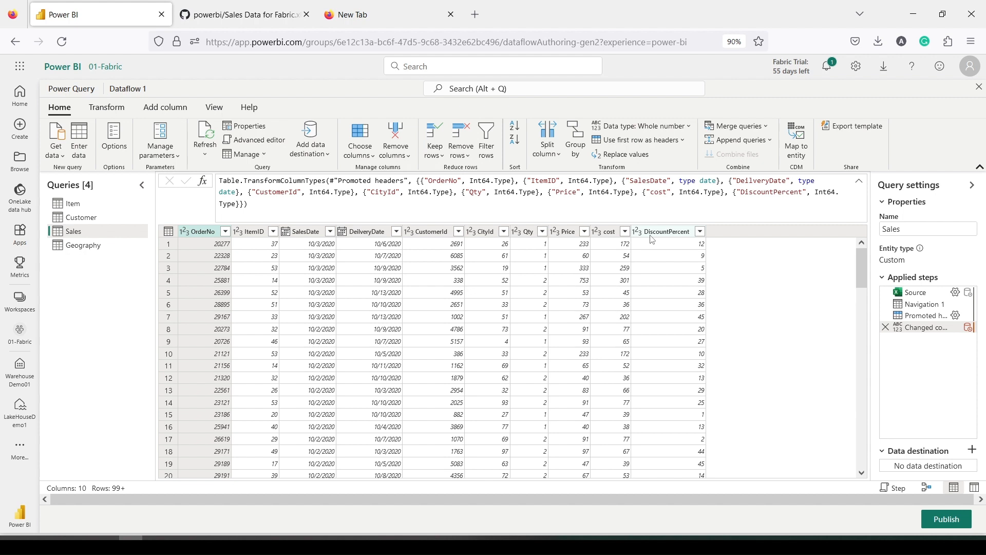
pyautogui.click(652, 239)
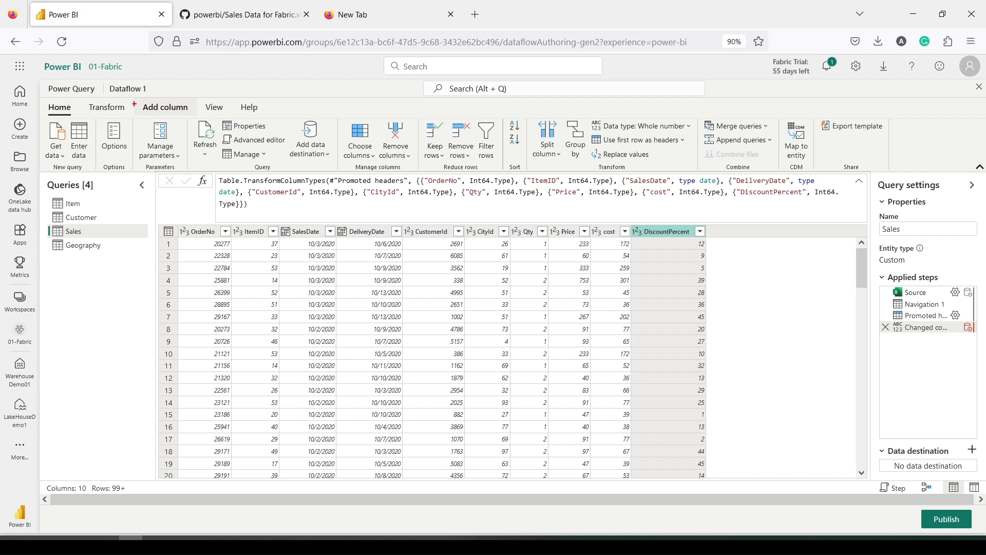
pyautogui.click(170, 108)
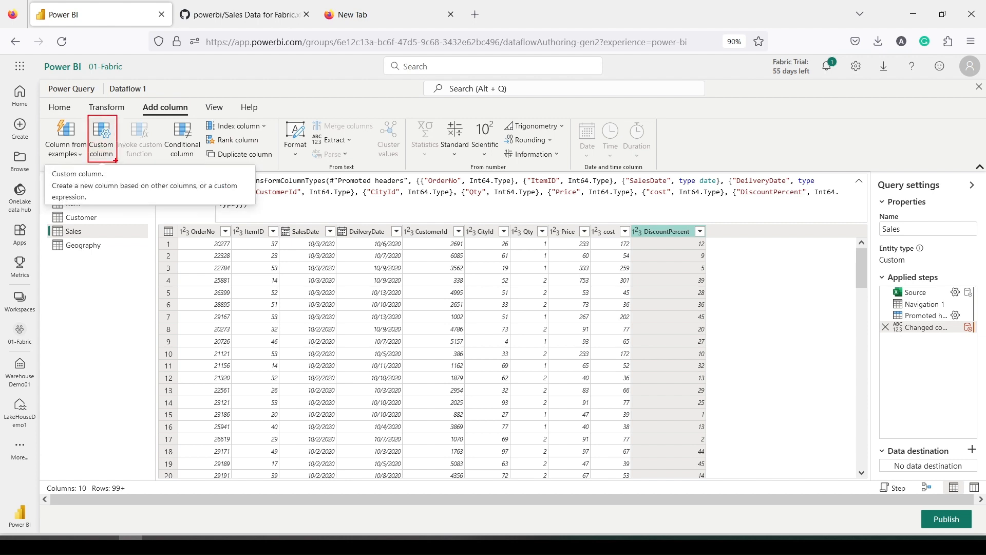
pyautogui.click(101, 141)
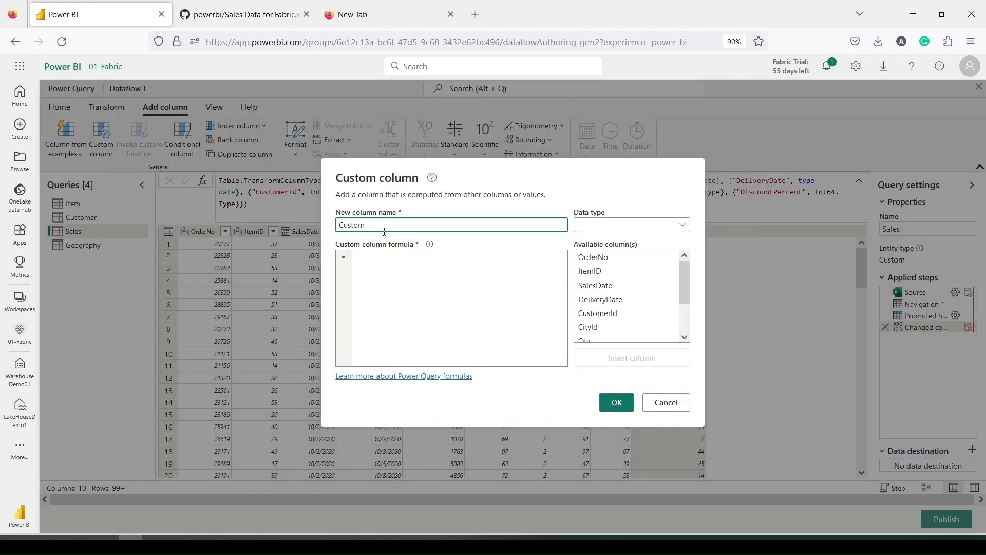
pyautogui.moveTo(384, 232); pyautogui.dragTo(305, 228)
pyautogui.write('GrossAmount')
pyautogui.click(614, 228)
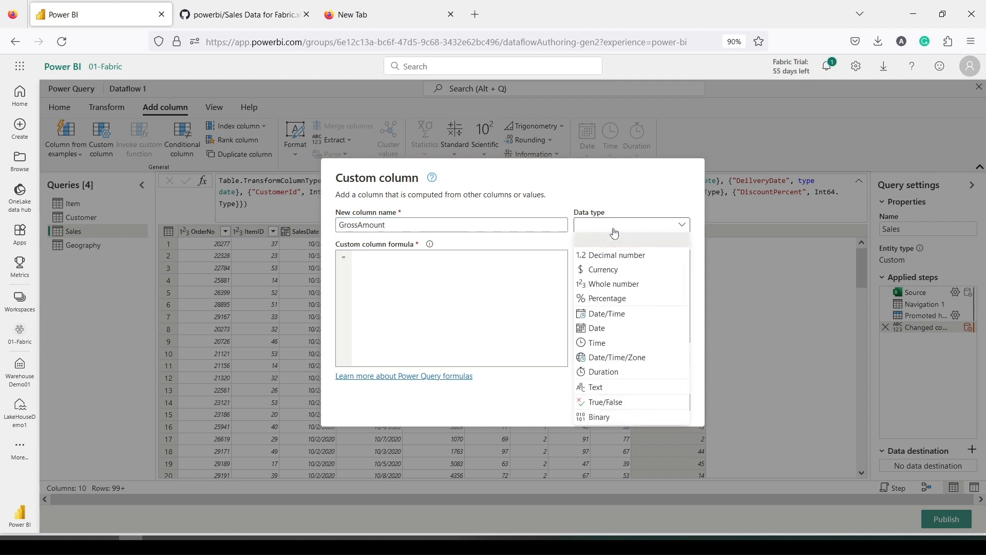
pyautogui.click(602, 286)
pyautogui.click(485, 279)
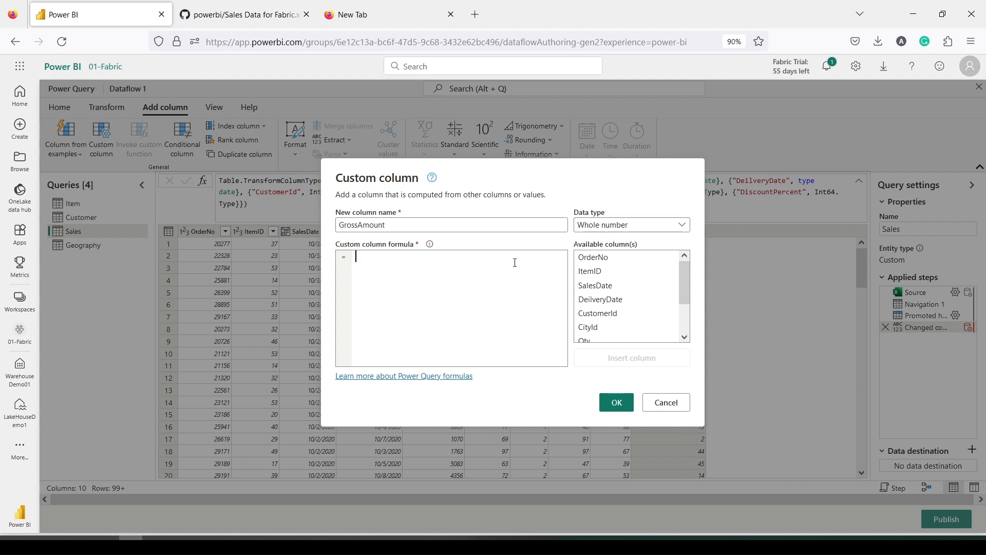
pyautogui.click(623, 225)
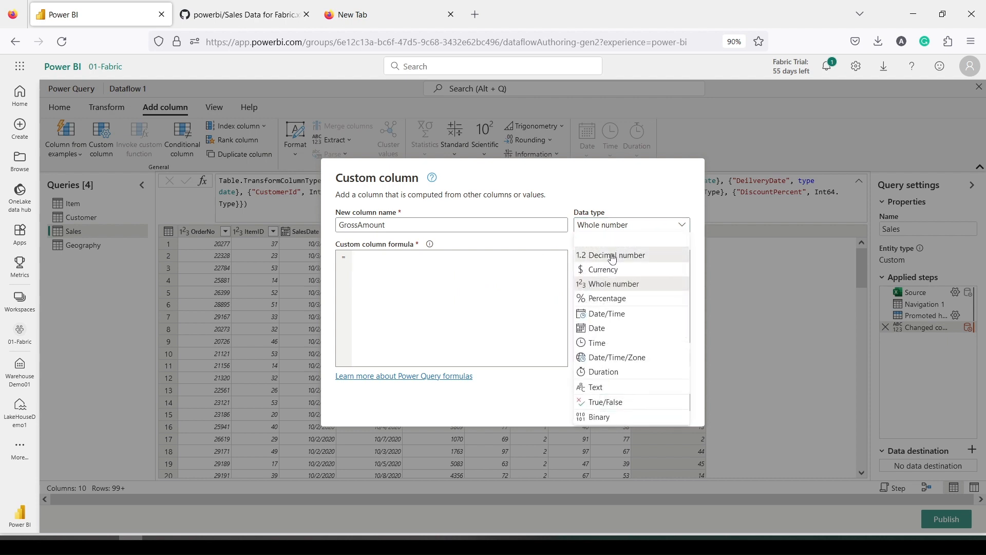
pyautogui.click(613, 257)
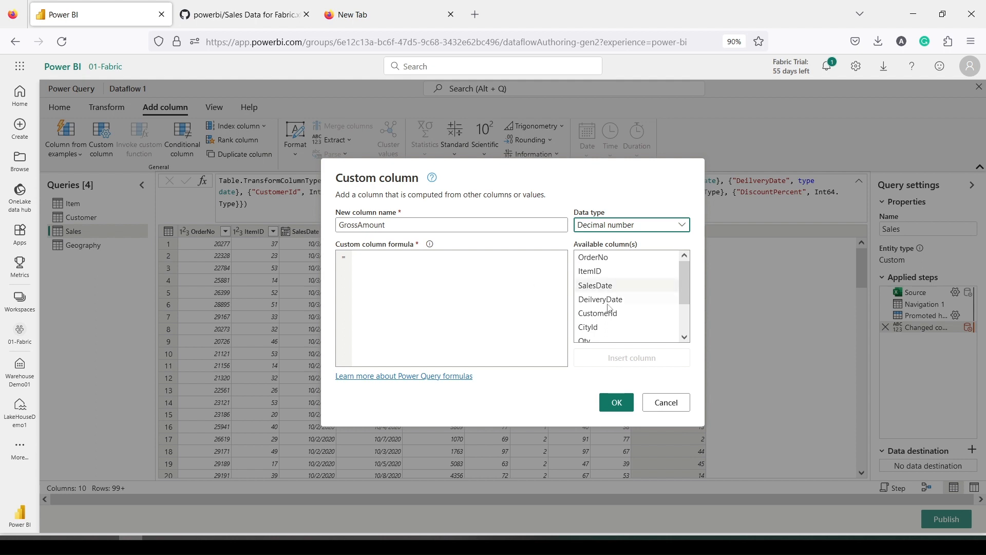
# Set the GrossAmount formula to [Qty]*[Price] and create the column
pyautogui.scroll(-2, 610, 308)
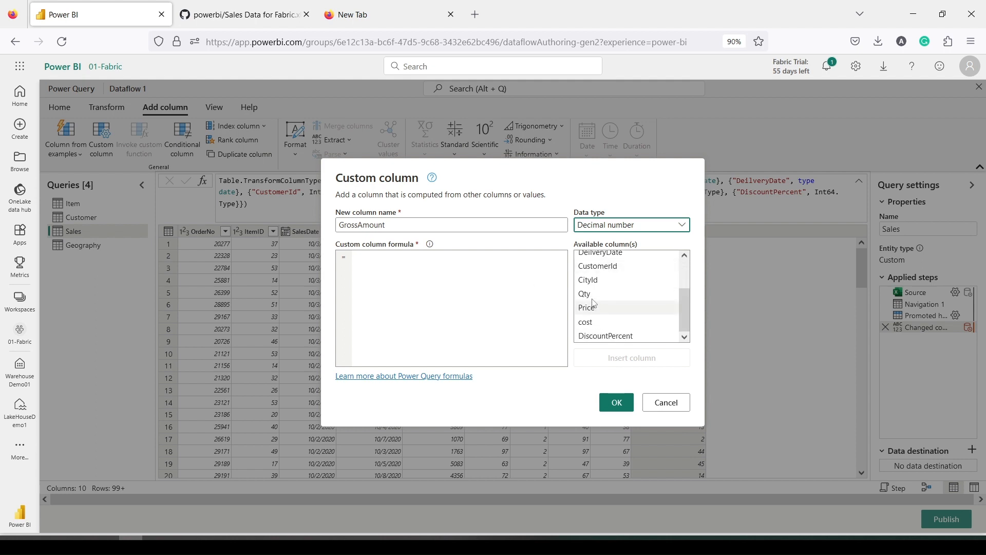
pyautogui.doubleClick(590, 296)
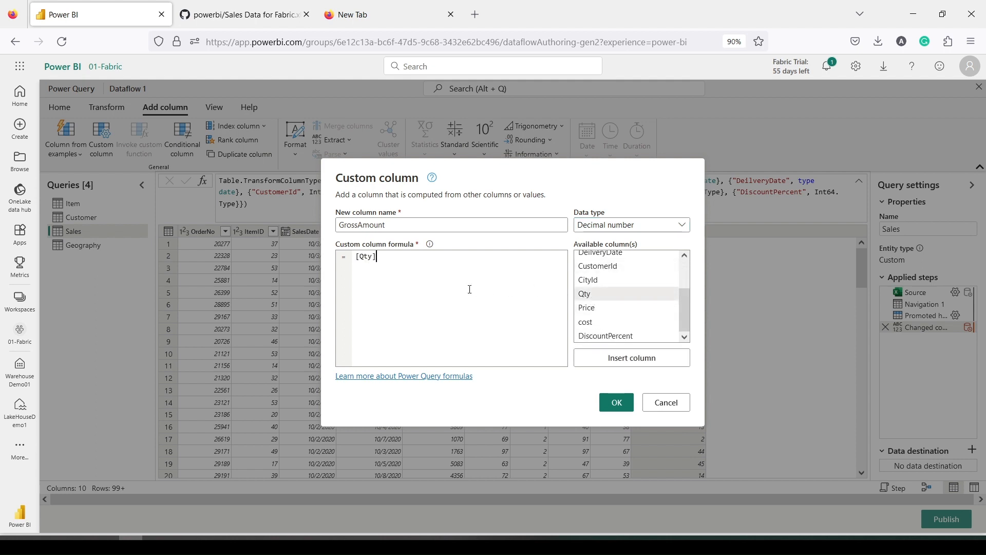
pyautogui.write('*')
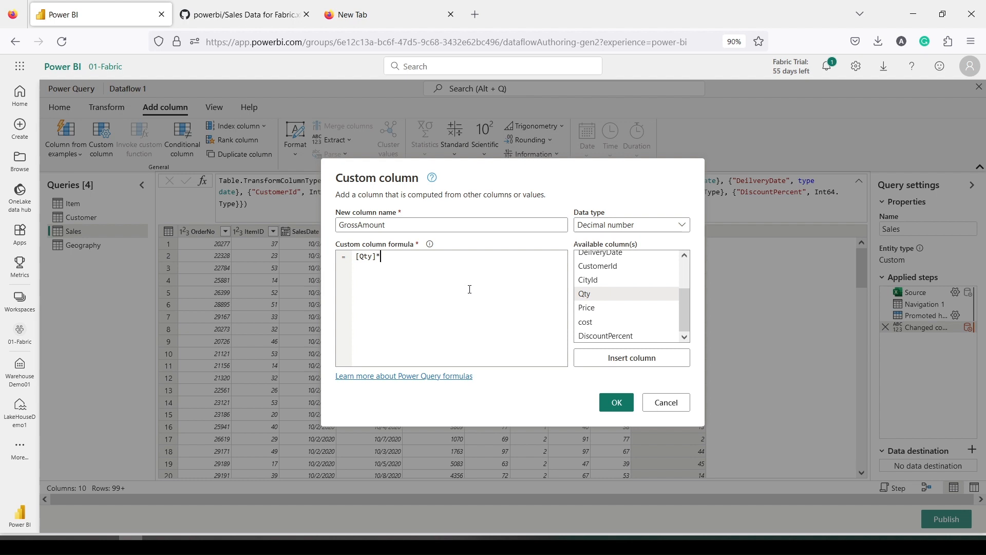
pyautogui.doubleClick(582, 309)
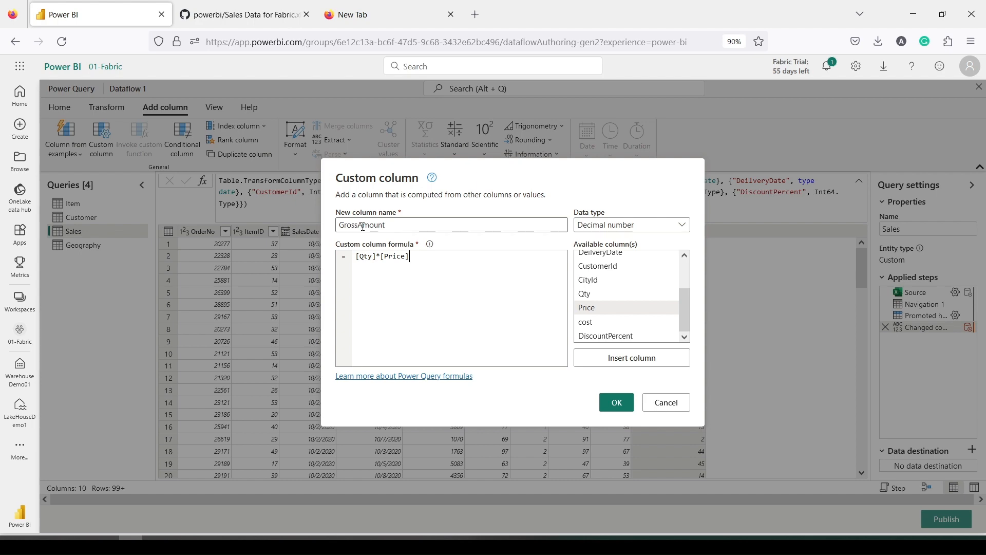
pyautogui.click(615, 403)
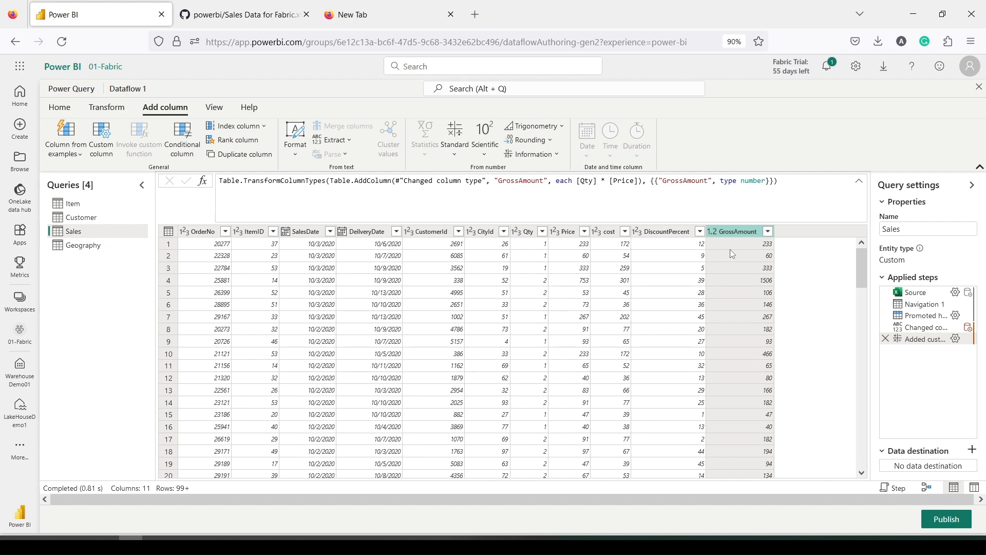
# Start another custom column in the Sales query named COGSAmount with the Decimal number data type
pyautogui.click(95, 154)
pyautogui.doubleClick(357, 225)
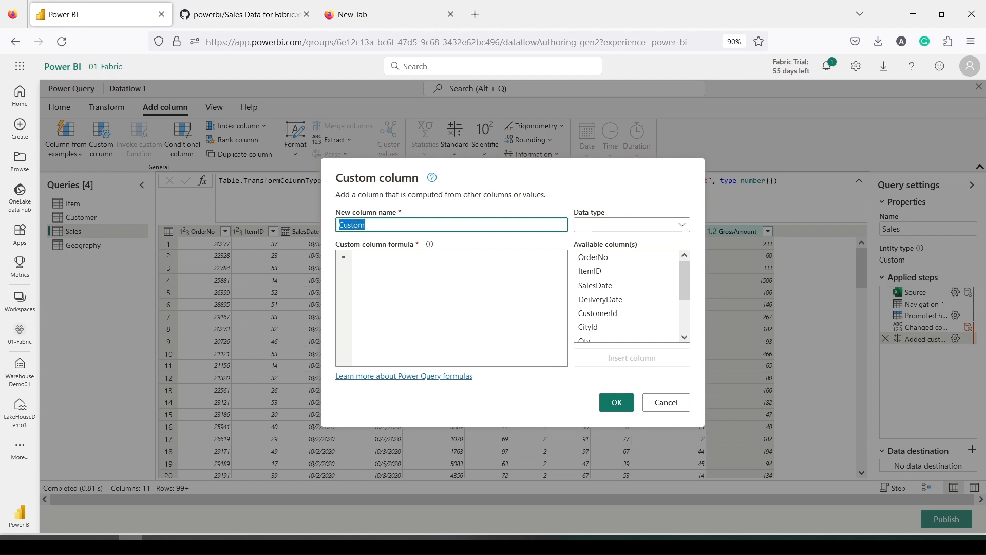
pyautogui.write('COGSAMOUNT')
pyautogui.press('BackSpace')
pyautogui.press('BackSpace')
pyautogui.press('BackSpace')
pyautogui.press('BackSpace')
pyautogui.press('BackSpace')
pyautogui.write('Amount')
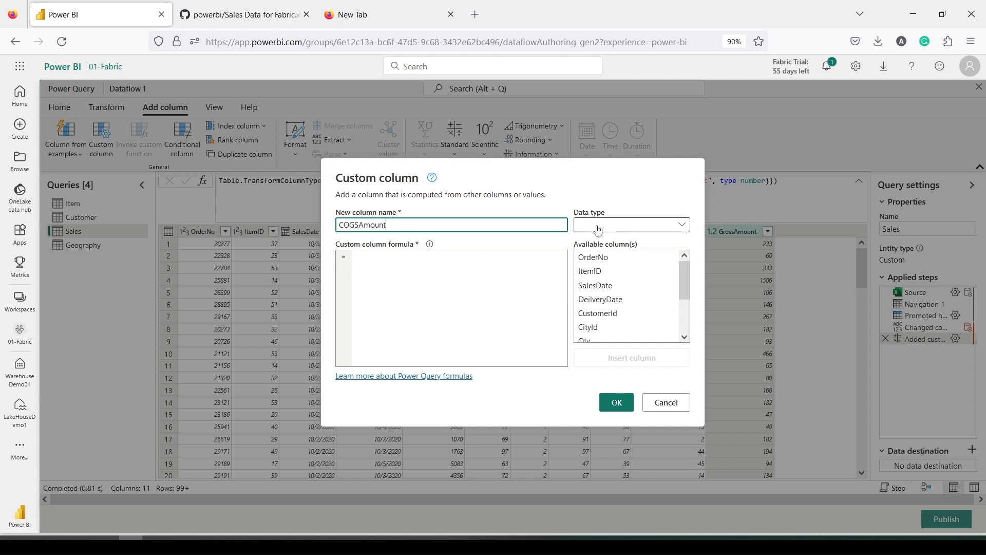
pyautogui.click(600, 242)
pyautogui.click(600, 255)
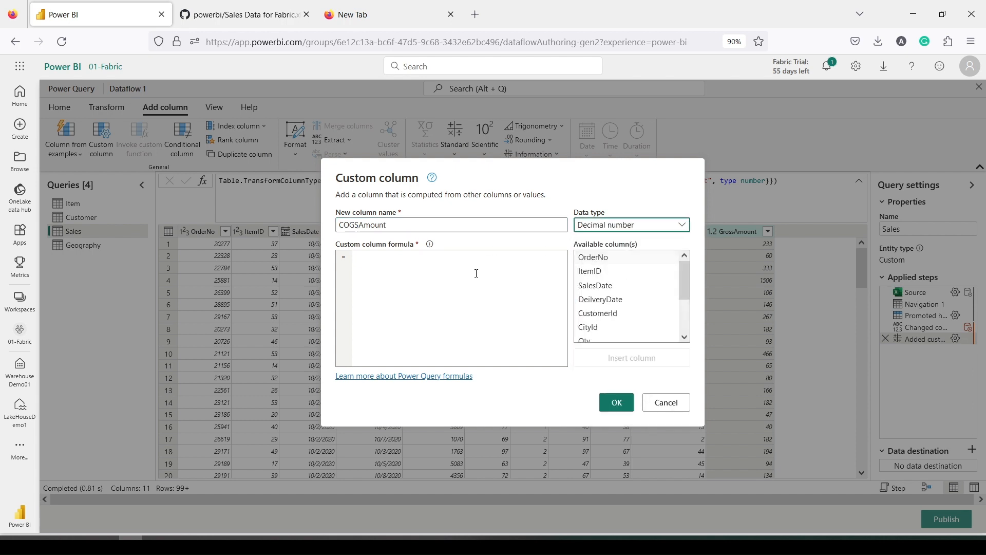
# Set the COGSAmount formula to [cost]*[Qty] and create the column
pyautogui.click(448, 278)
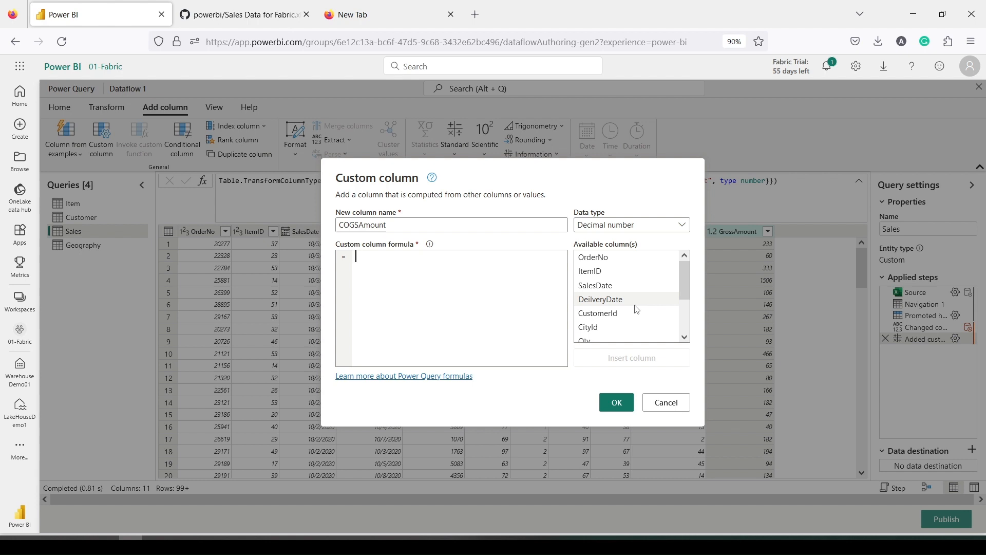
pyautogui.scroll(-3, 637, 308)
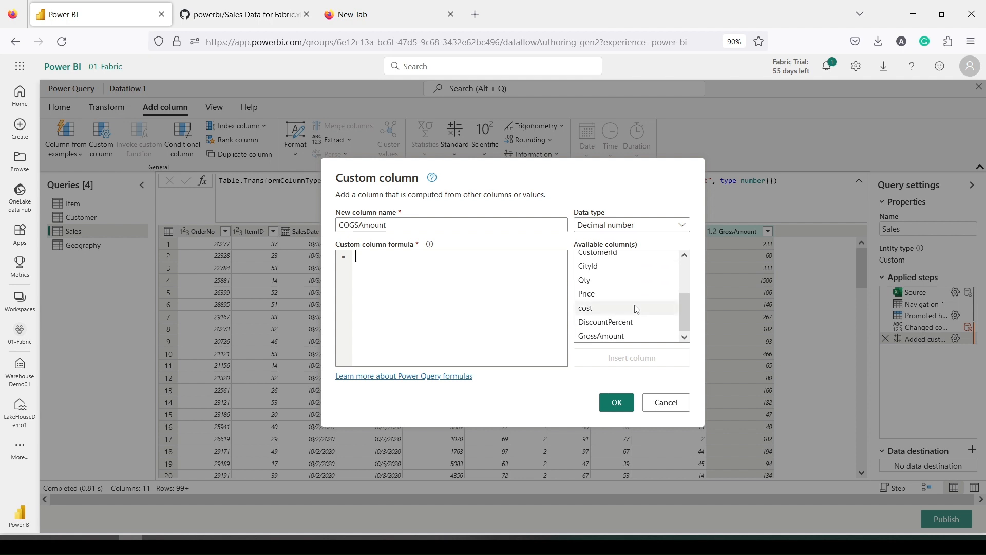
pyautogui.doubleClick(599, 309)
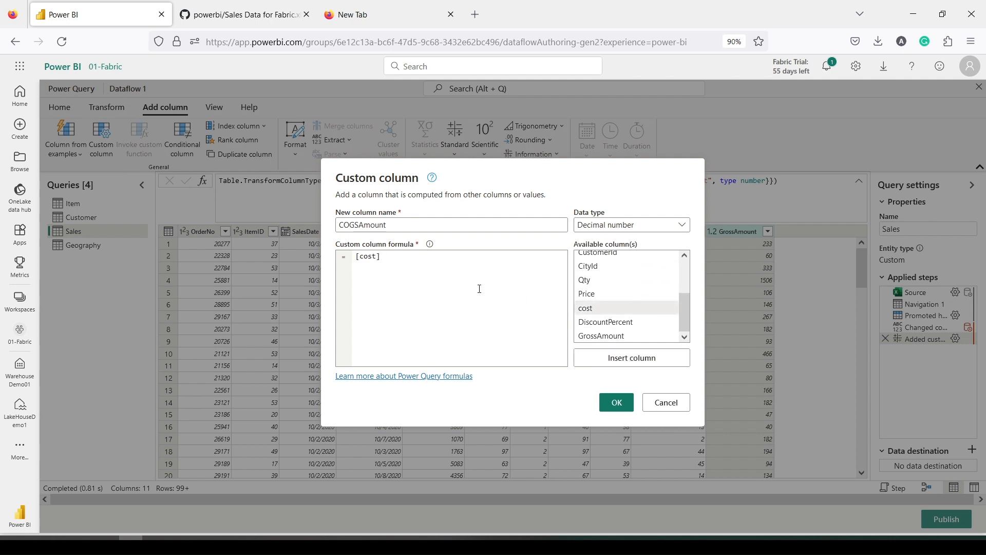
pyautogui.write('*')
pyautogui.doubleClick(585, 280)
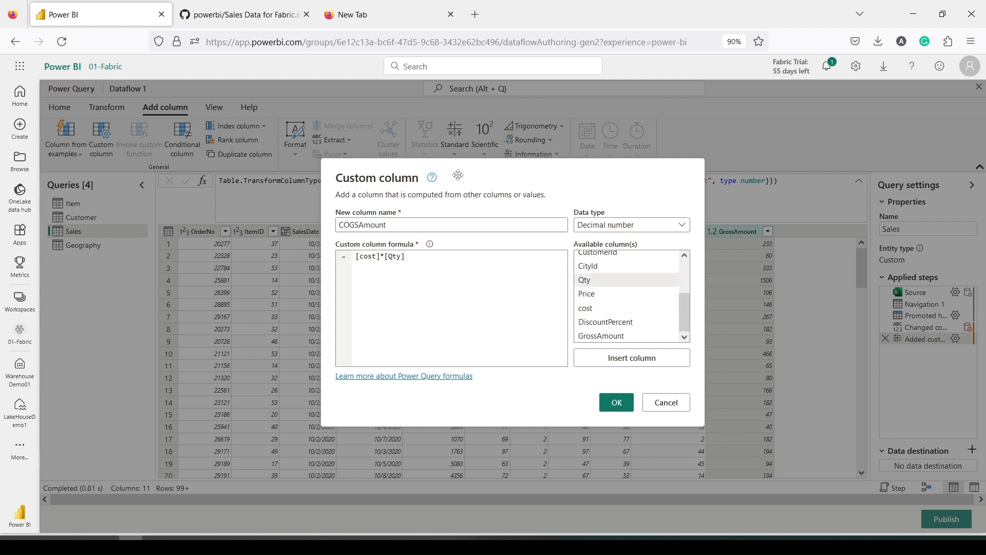
pyautogui.moveTo(457, 176); pyautogui.dragTo(461, 202)
pyautogui.click(412, 284)
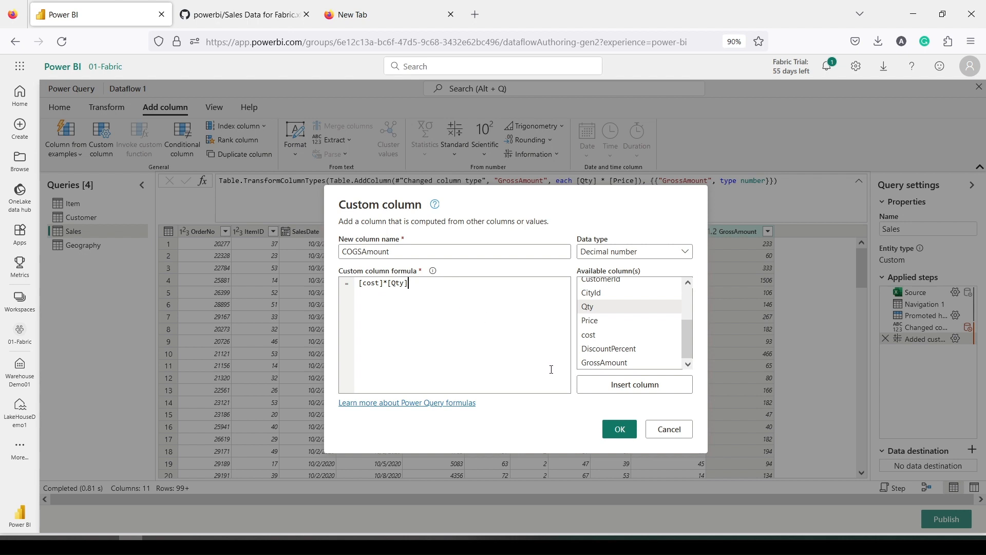
pyautogui.click(619, 429)
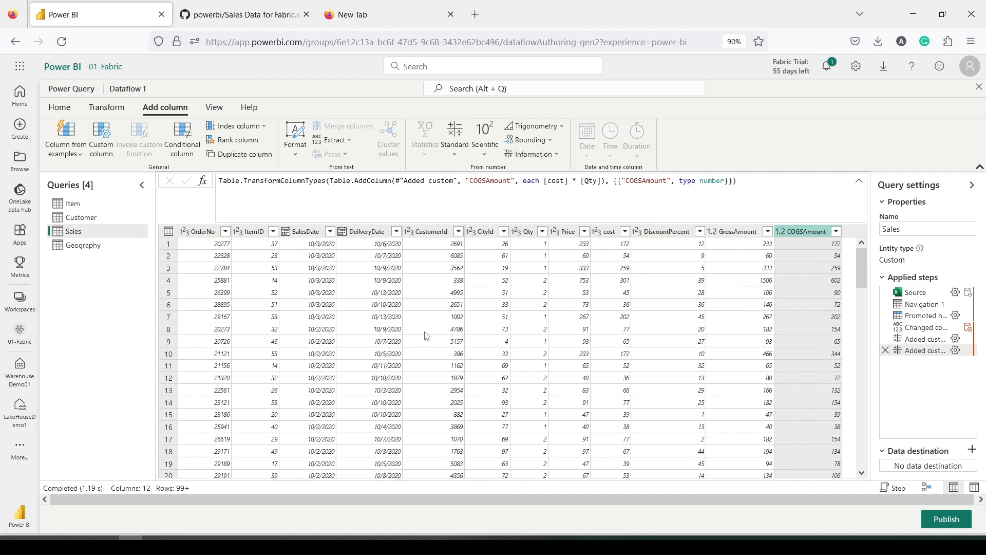
# Add a custom column named DiscountAmount to the Sales query with the formula [GrossAmount]*[DiscountPercent]
pyautogui.click(110, 148)
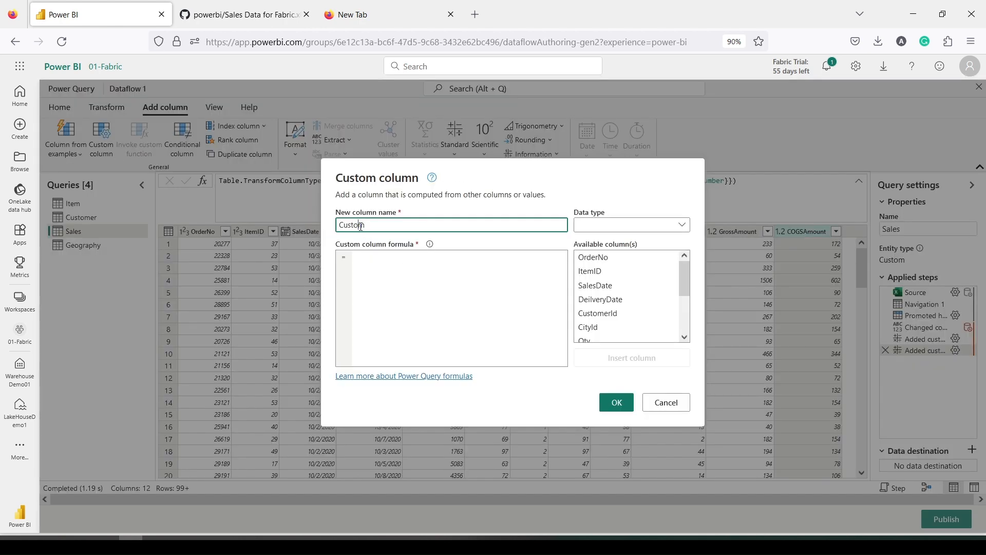
pyautogui.doubleClick(361, 226)
pyautogui.write('DiscountAmount')
pyautogui.click(399, 265)
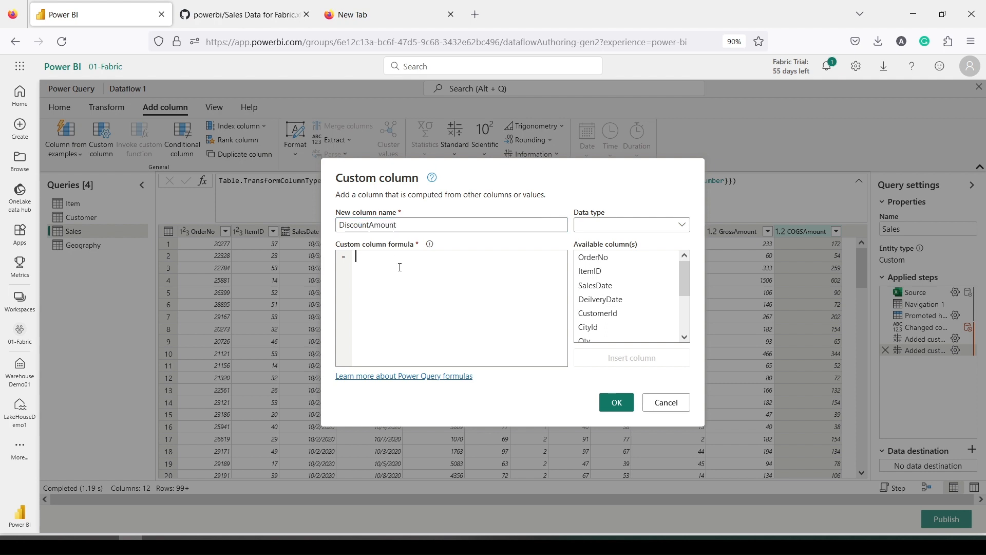
pyautogui.scroll(-2, 631, 296)
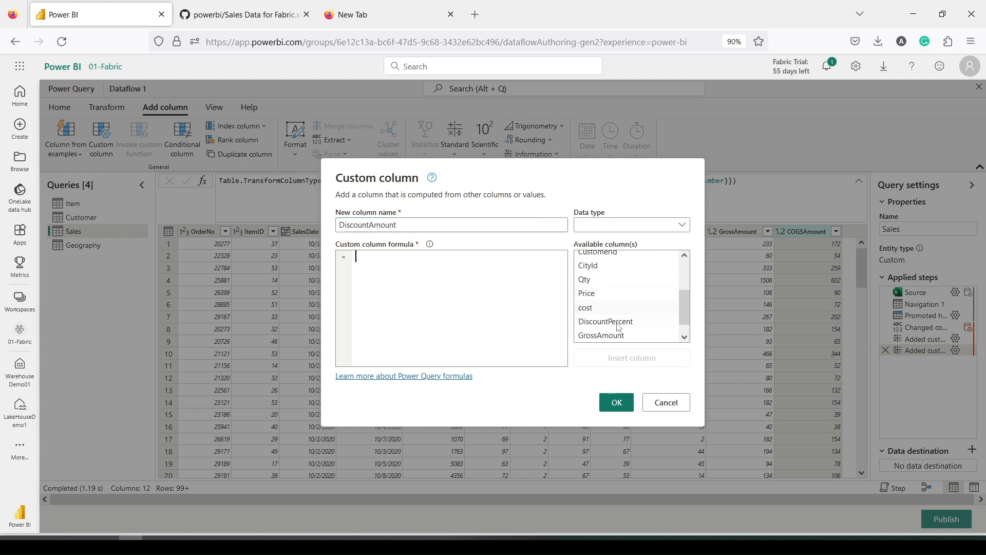
pyautogui.doubleClick(614, 339)
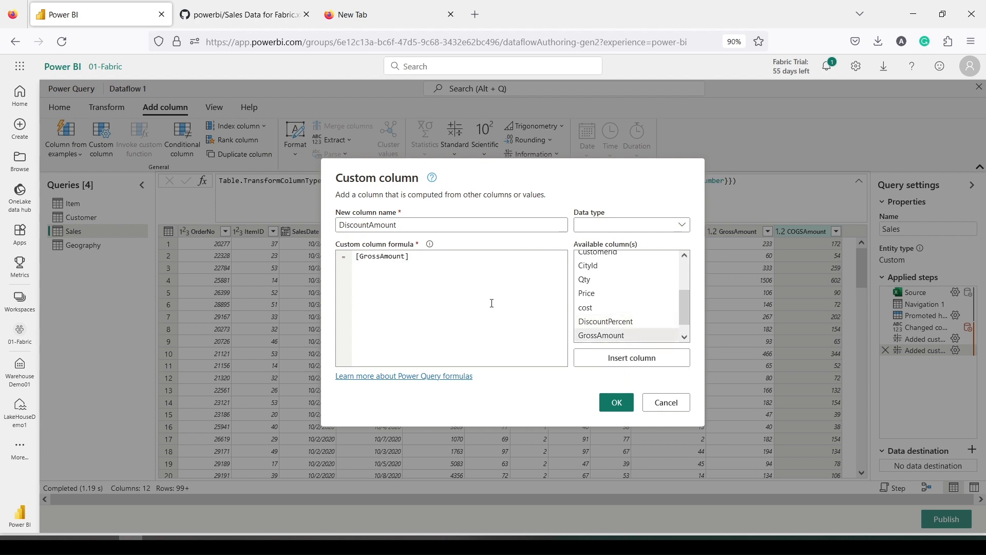
pyautogui.write('*')
pyautogui.doubleClick(609, 322)
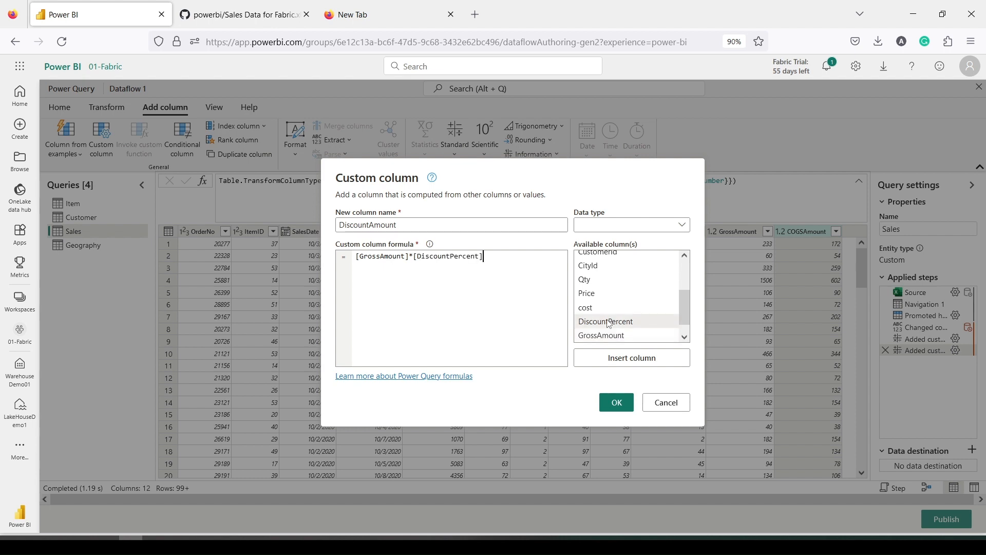
pyautogui.click(614, 405)
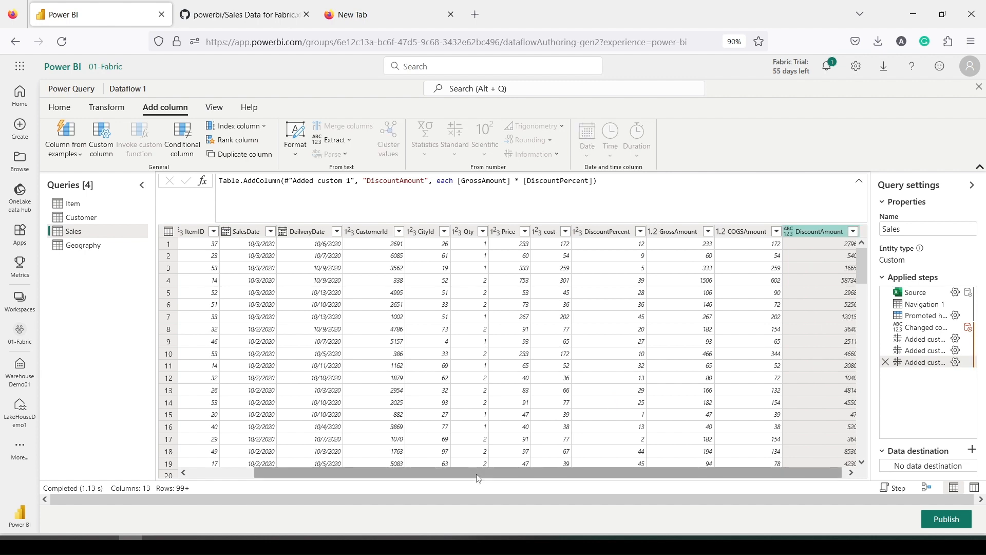
pyautogui.moveTo(478, 473); pyautogui.dragTo(550, 474)
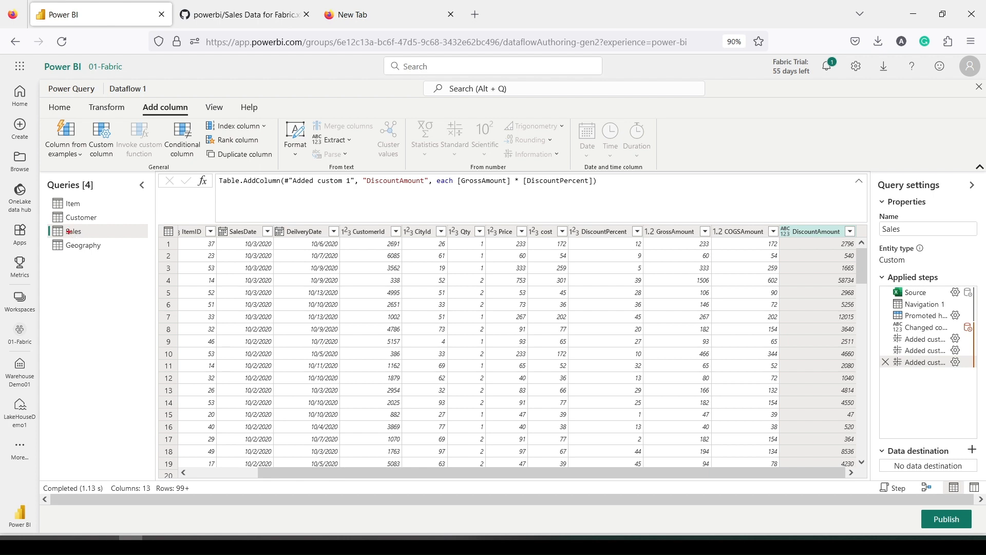
pyautogui.moveTo(50, 223); pyautogui.dragTo(129, 237)
pyautogui.moveTo(875, 436)
pyautogui.mouseDown()
pyautogui.moveTo(959, 474)
pyautogui.moveTo(985, 471)
pyautogui.mouseUp()
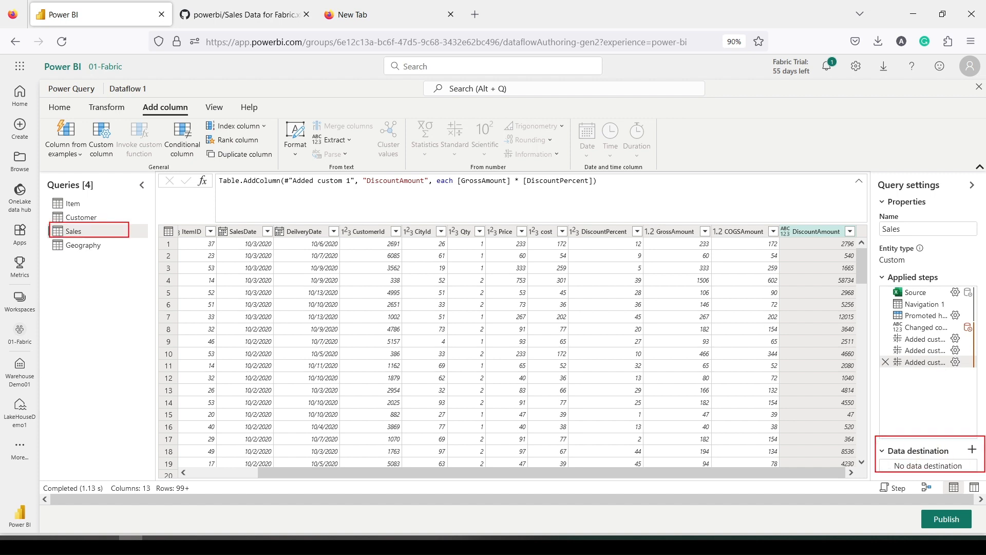
pyautogui.click(973, 449)
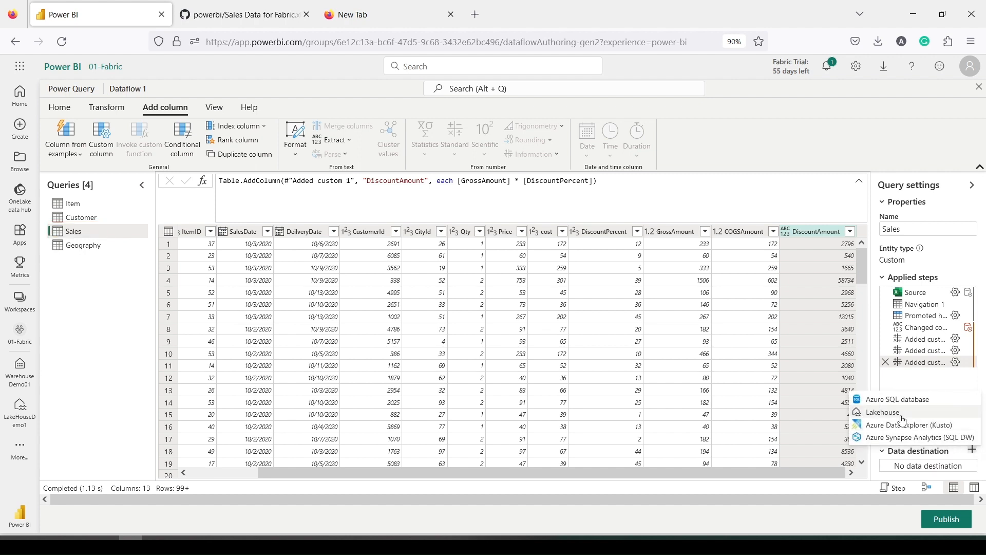
pyautogui.click(880, 412)
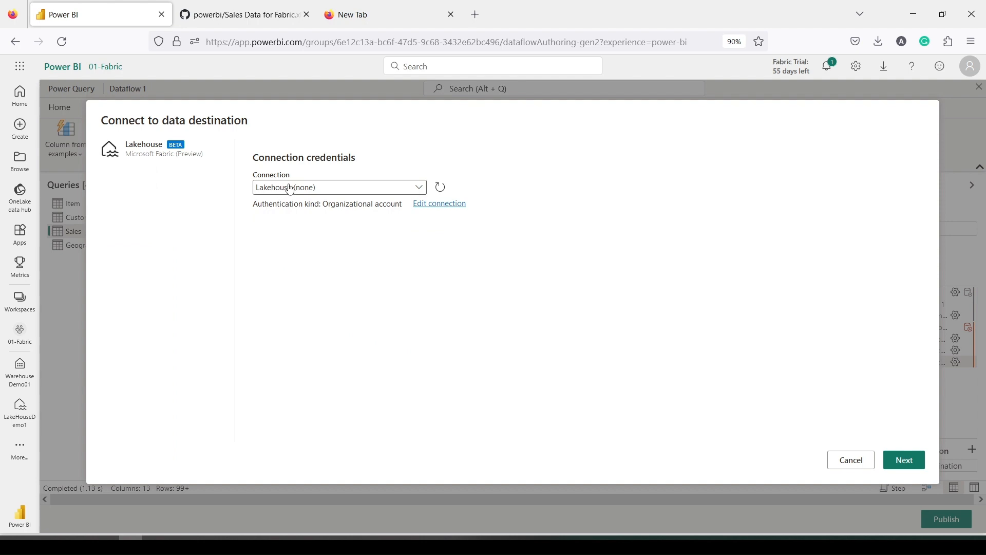
pyautogui.click(373, 193)
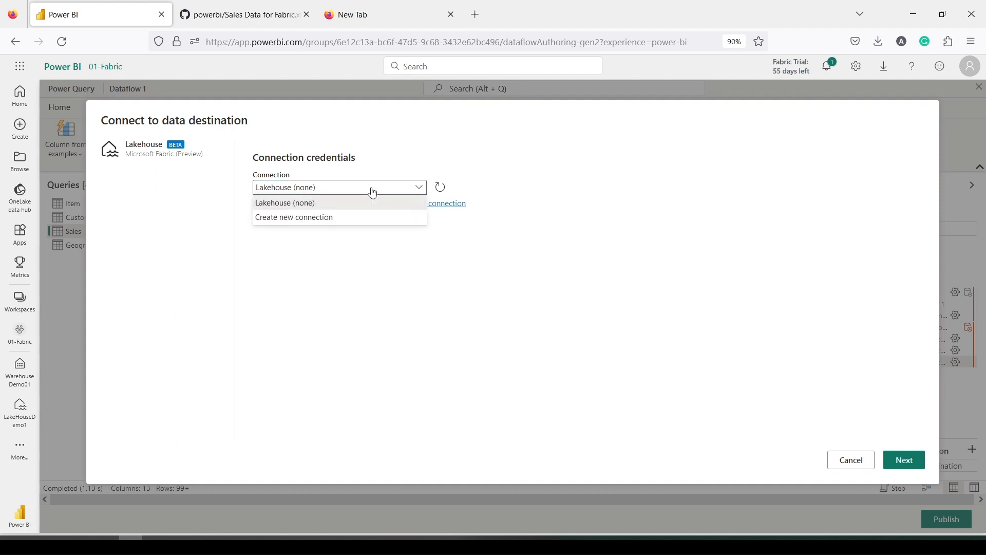
pyautogui.click(373, 193)
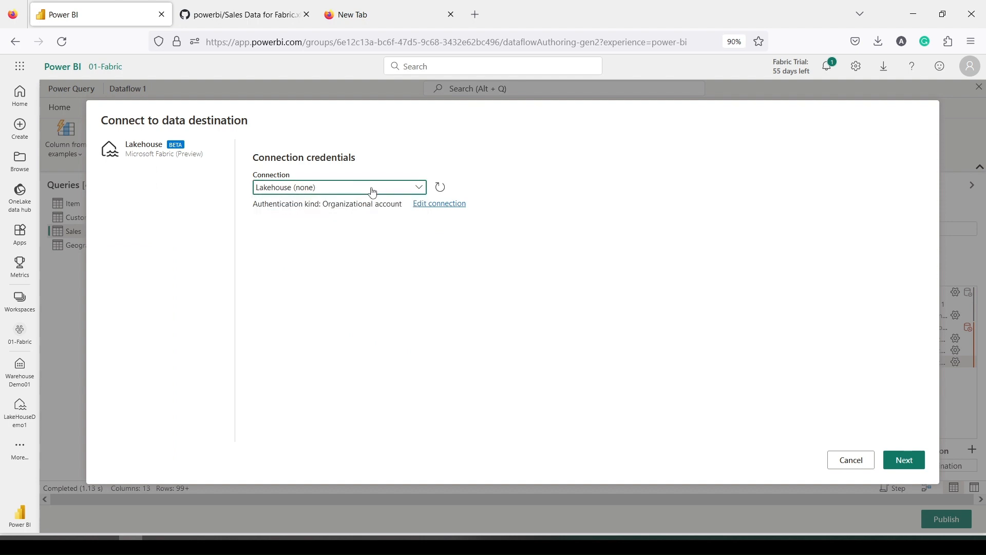
pyautogui.click(903, 467)
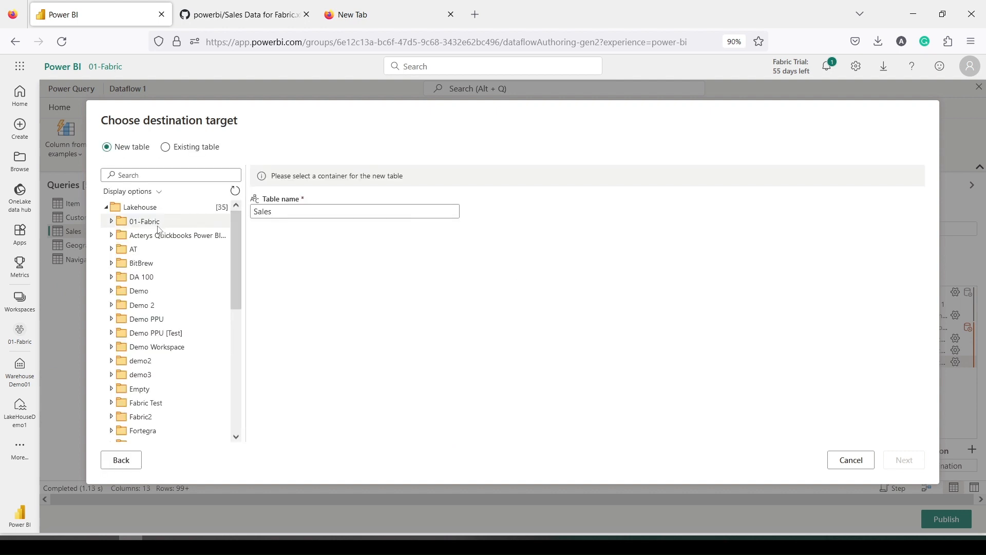
pyautogui.click(112, 222)
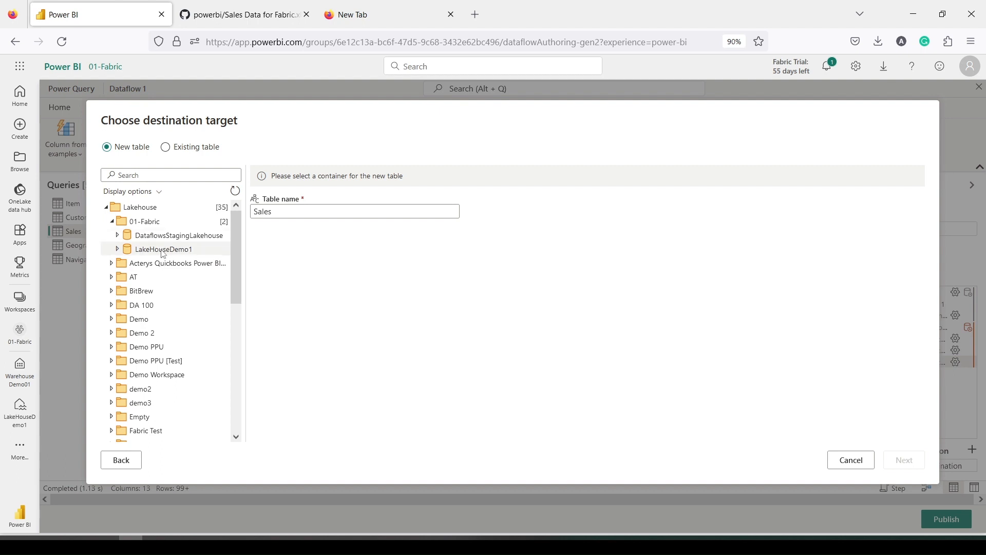
pyautogui.click(163, 252)
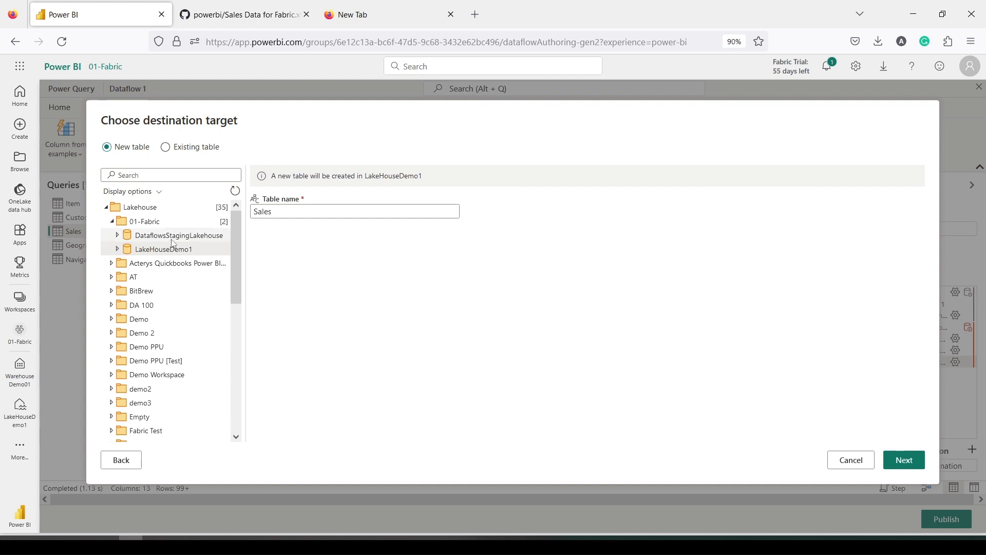
pyautogui.click(902, 463)
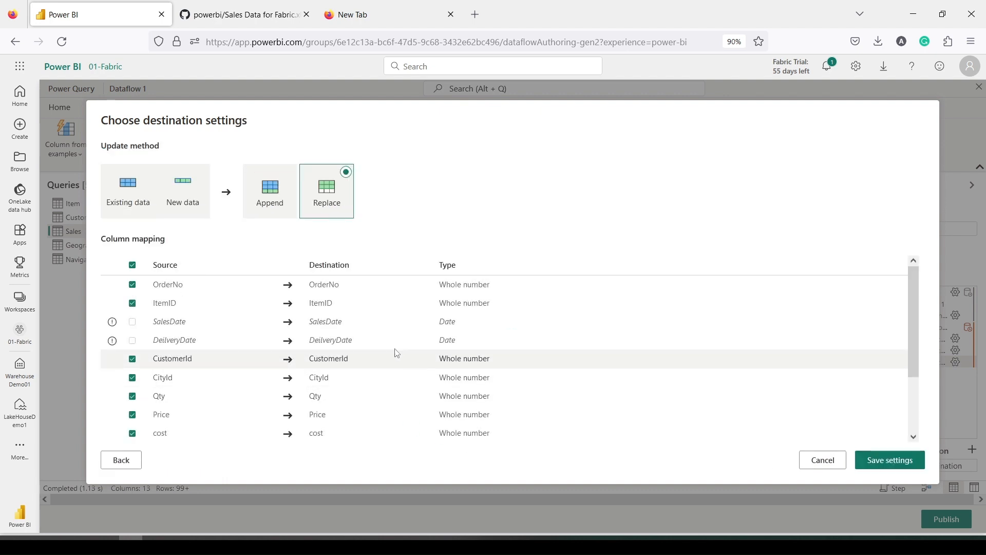
pyautogui.scroll(-2, 511, 345)
pyautogui.scroll(-1, 508, 360)
pyautogui.scroll(4, 507, 362)
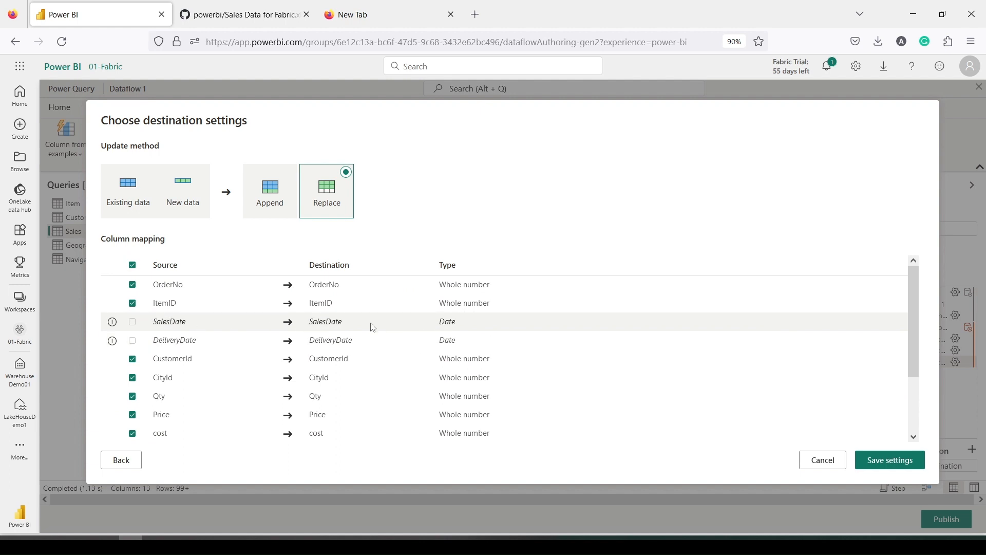
pyautogui.click(823, 461)
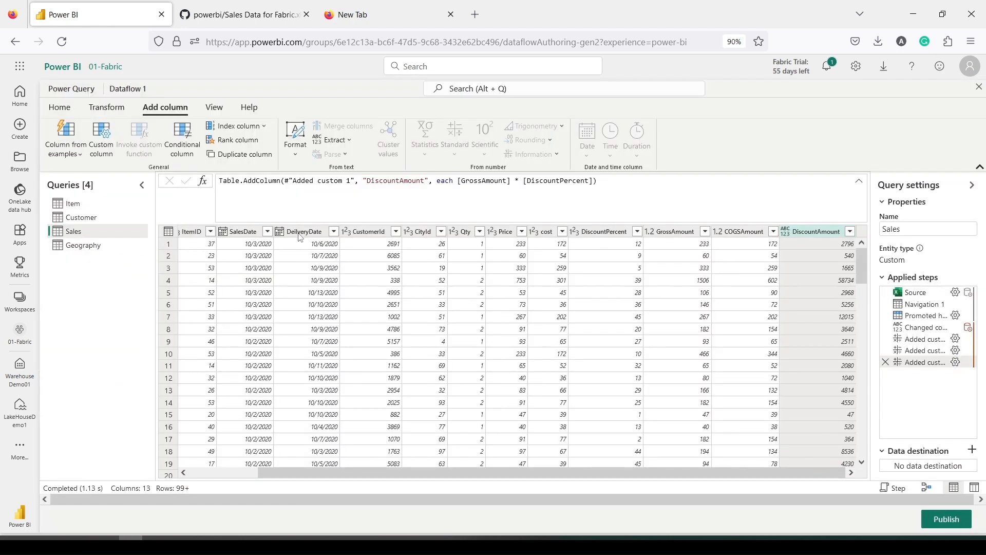
# Change the data type of the SalesDate and DeilveryDate columns in the Sales query to Date/Time
pyautogui.click(239, 234)
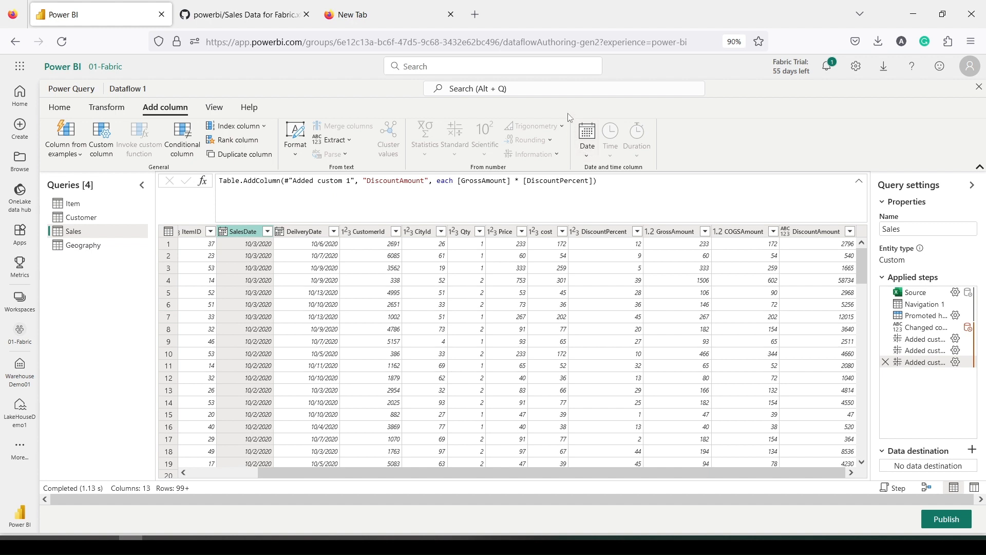
pyautogui.moveTo(570, 118); pyautogui.dragTo(607, 170)
pyautogui.moveTo(216, 224); pyautogui.dragTo(231, 240)
pyautogui.click(223, 231)
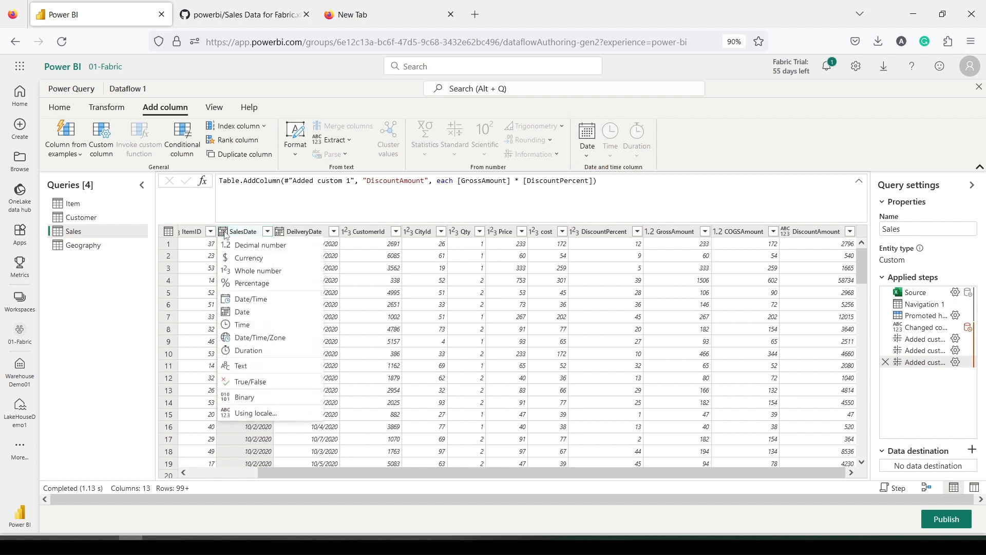
pyautogui.click(243, 293)
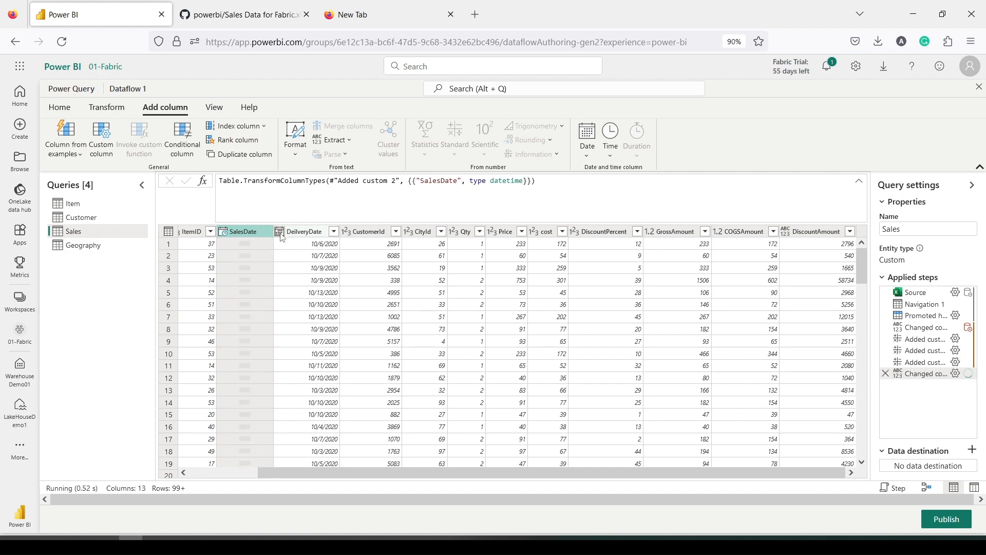
pyautogui.click(280, 233)
pyautogui.click(282, 236)
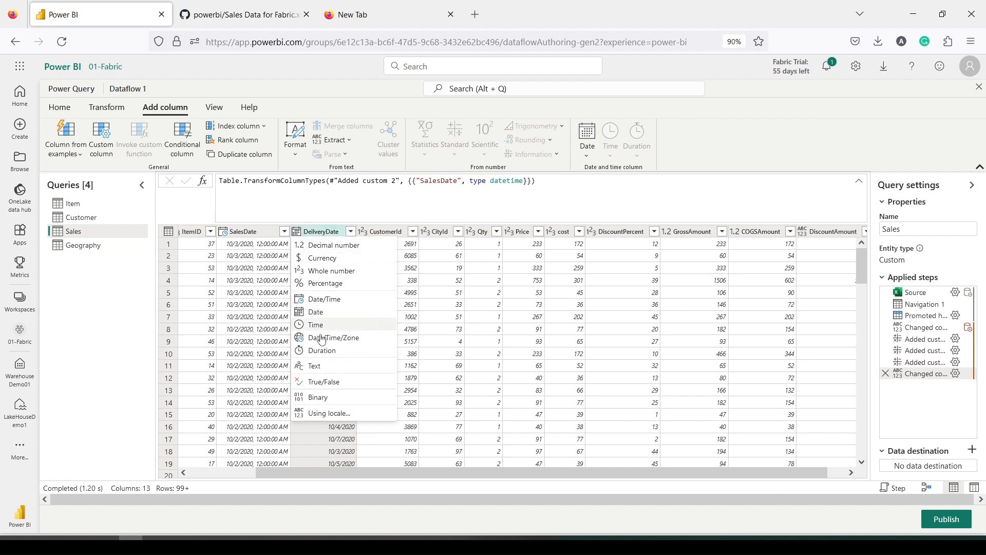
pyautogui.click(317, 300)
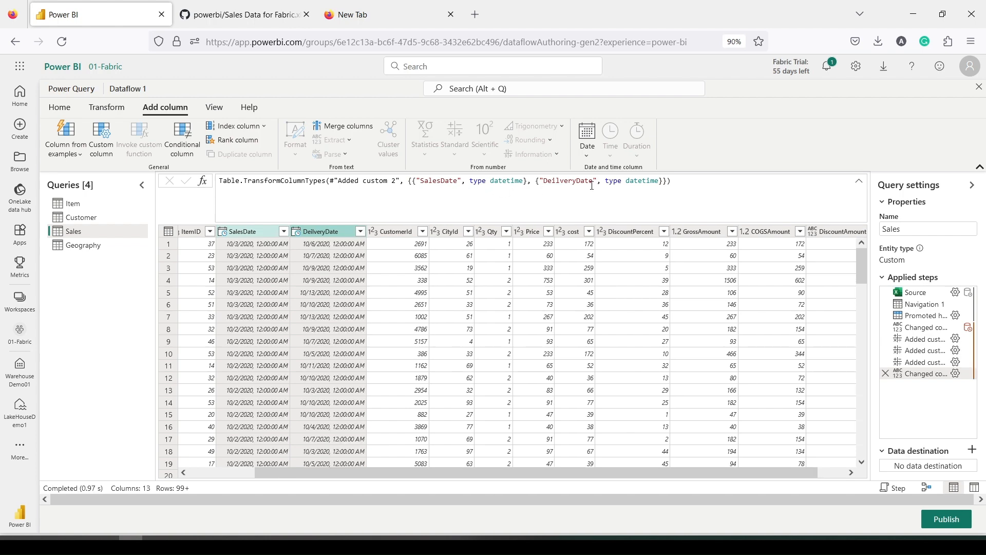
pyautogui.click(60, 107)
pyautogui.click(324, 154)
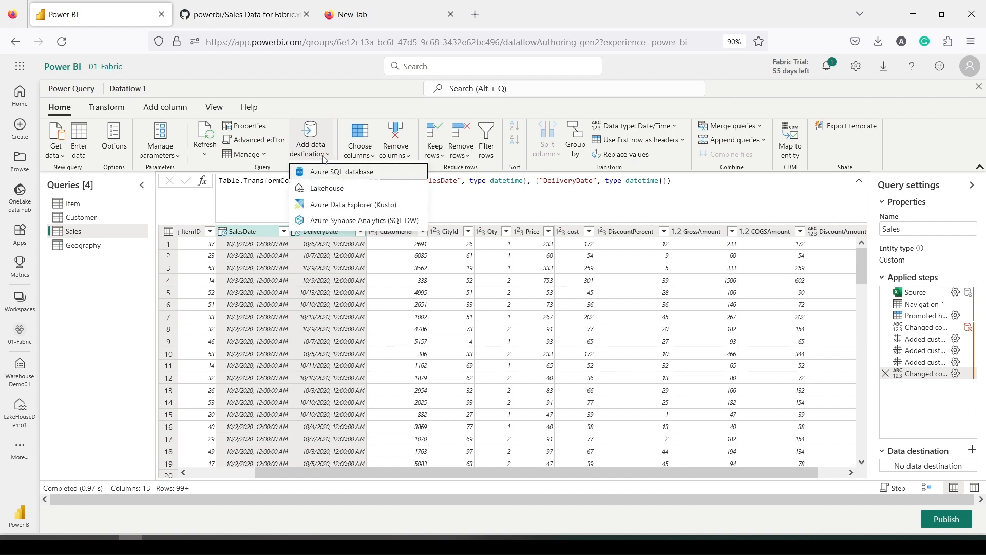
pyautogui.click(325, 189)
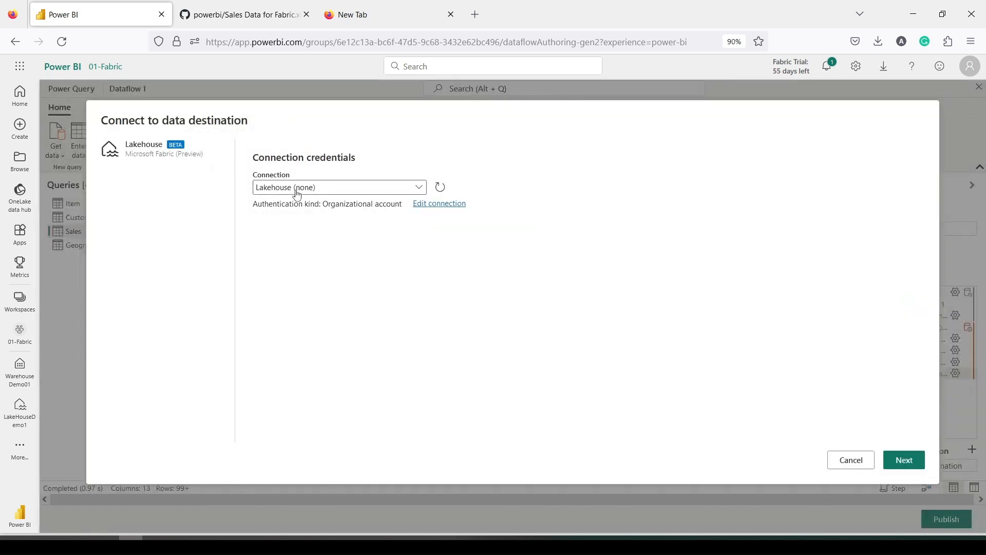
pyautogui.click(904, 461)
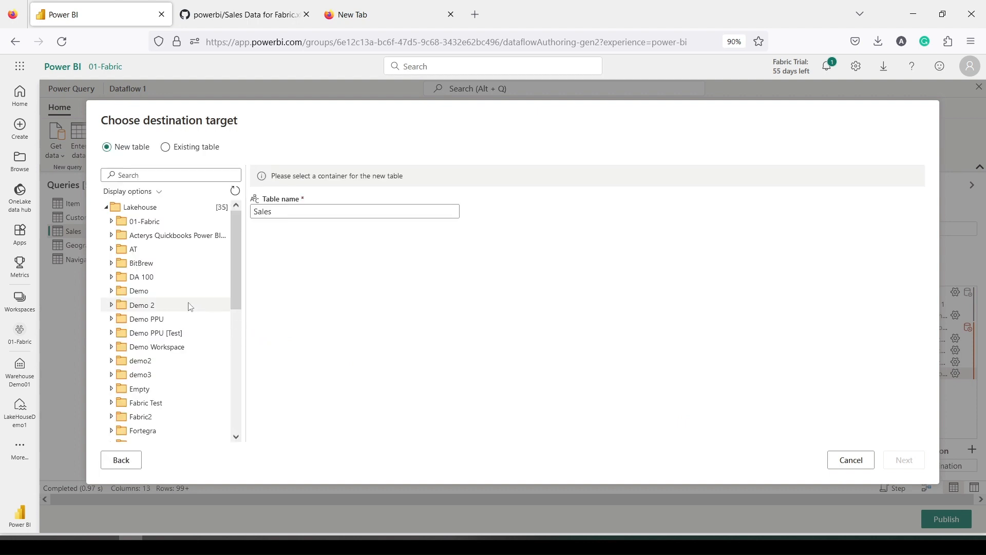
pyautogui.click(112, 221)
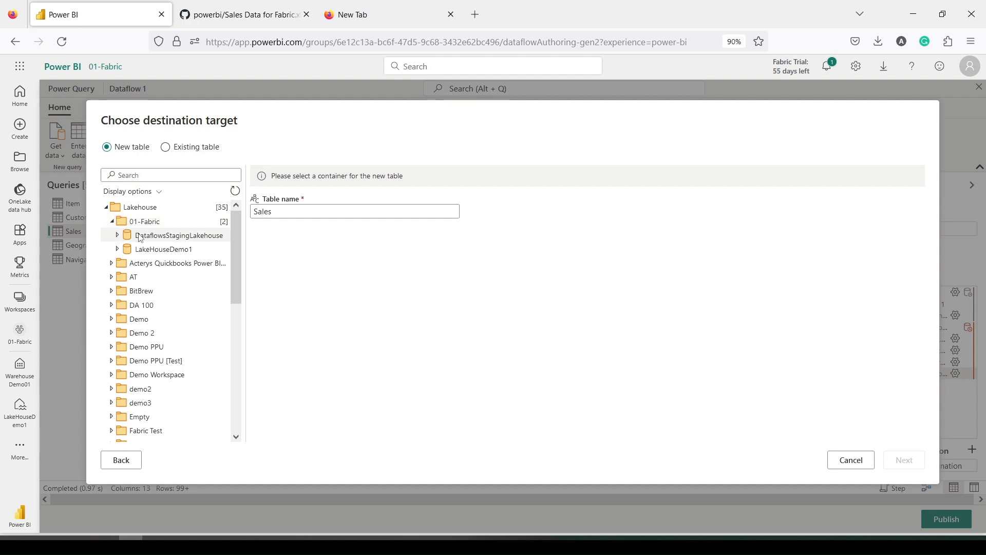
pyautogui.click(148, 251)
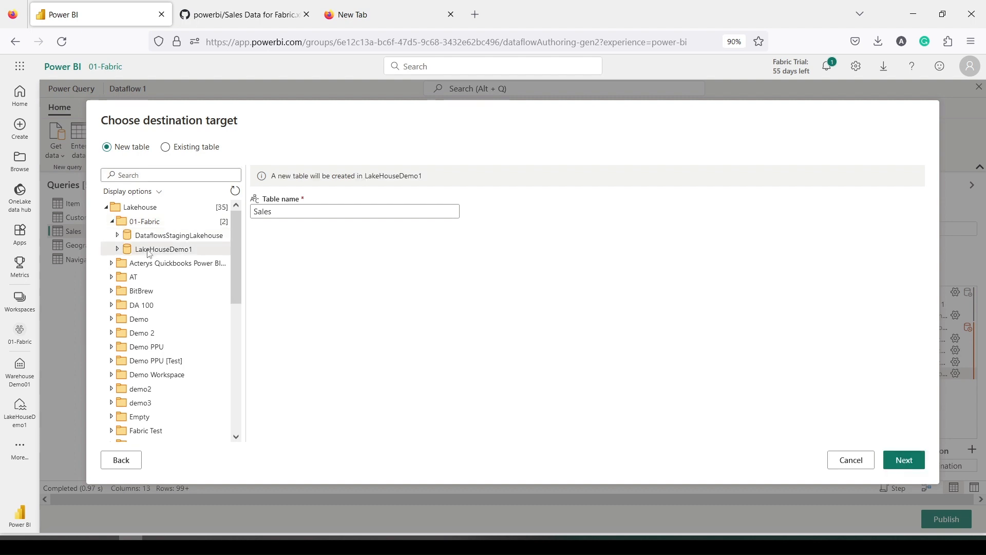
pyautogui.click(117, 250)
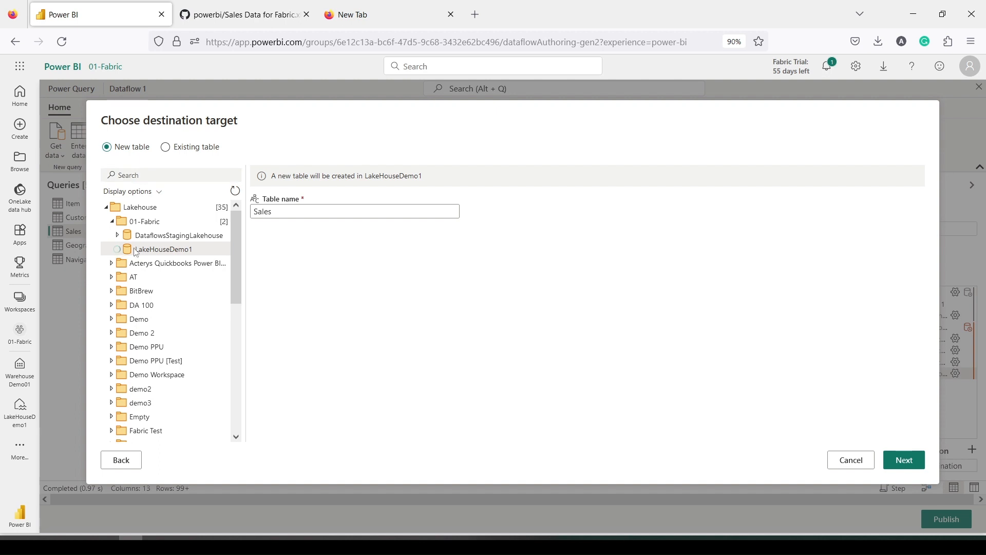
pyautogui.click(903, 461)
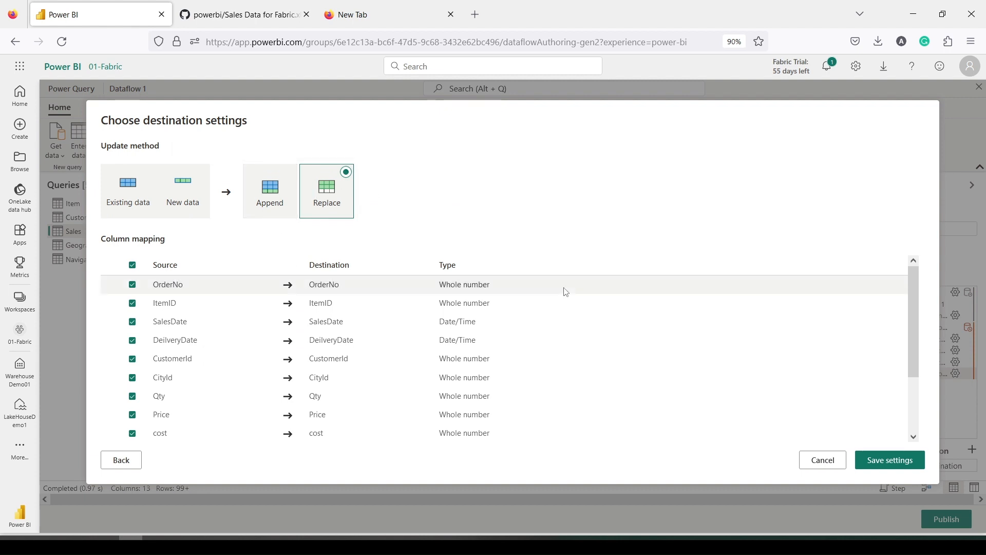
pyautogui.scroll(-3, 566, 288)
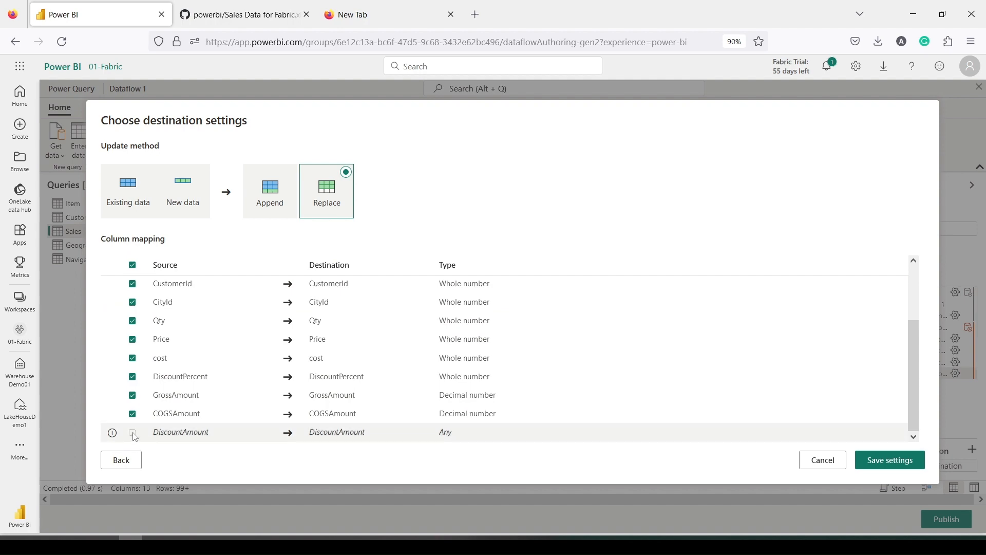
pyautogui.click(819, 460)
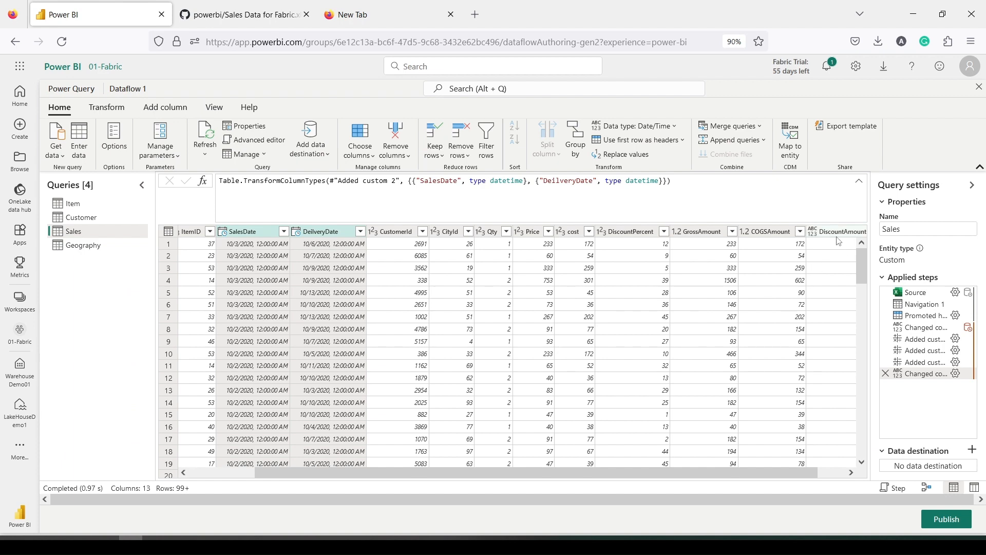
# Review the custom column steps of the Sales query and the multiply settings of the DiscountAmount step without changing them
pyautogui.click(835, 235)
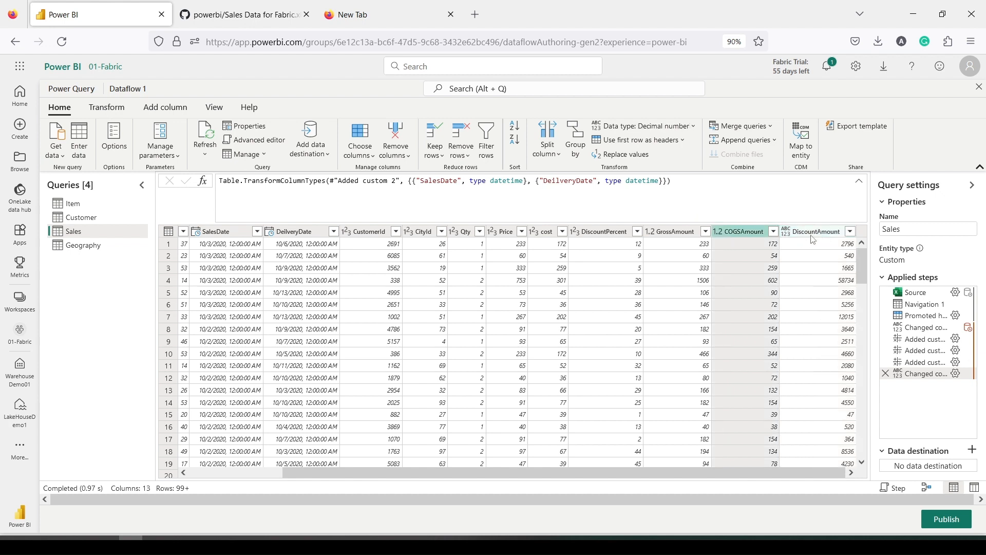
pyautogui.click(927, 363)
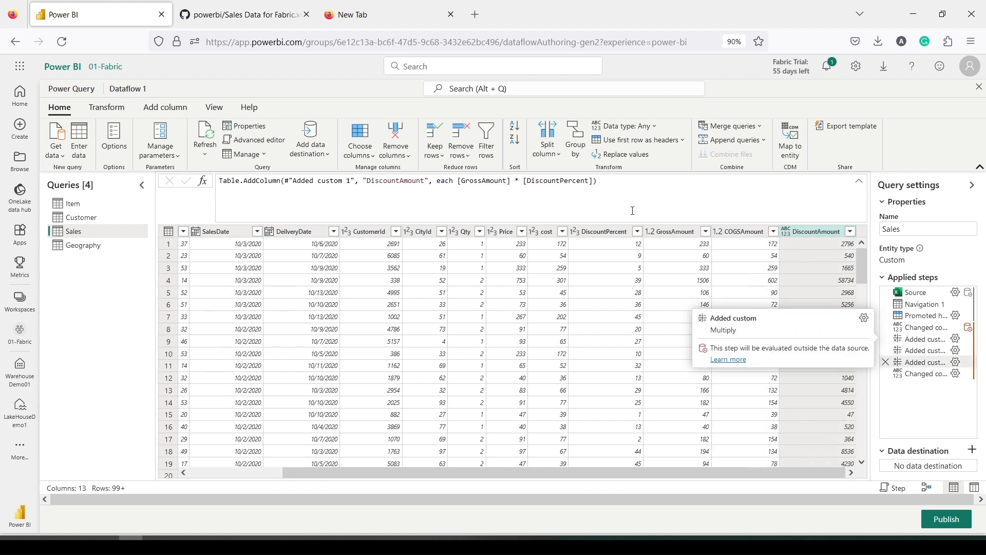
pyautogui.click(923, 353)
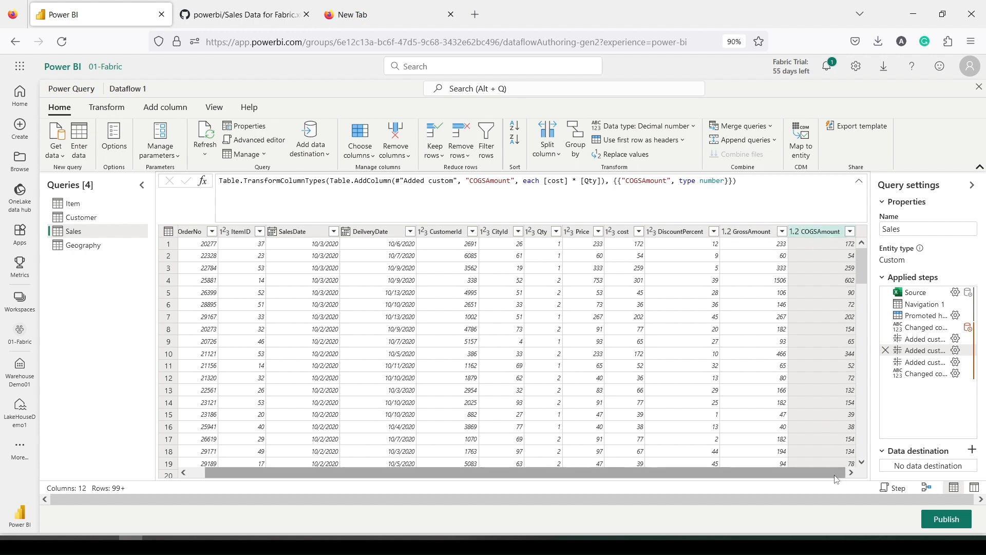
pyautogui.click(915, 364)
pyautogui.click(957, 363)
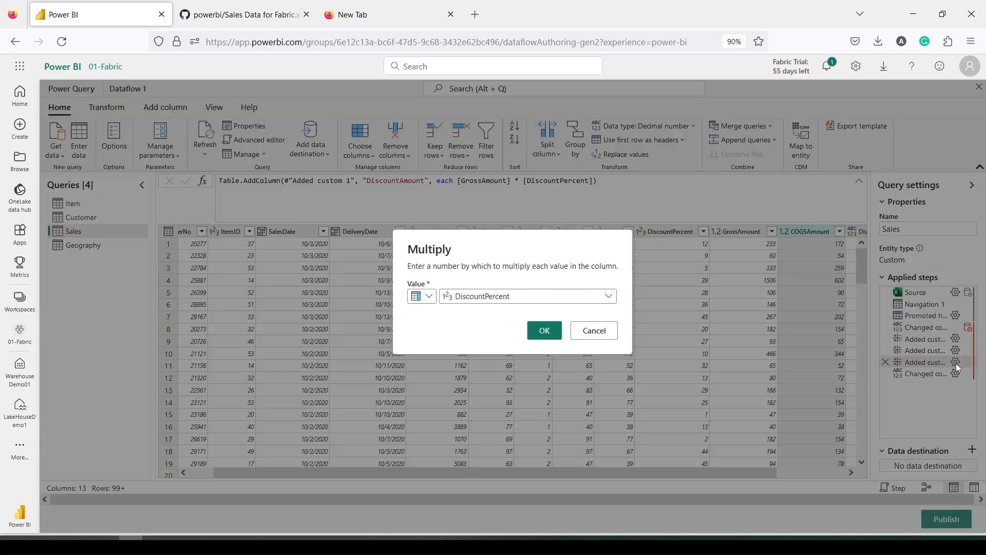
pyautogui.click(434, 297)
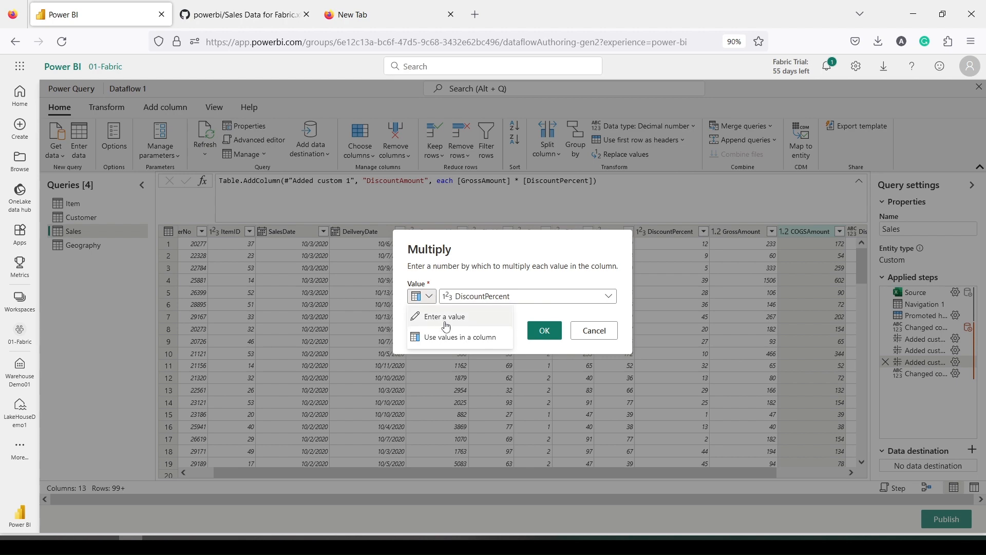
pyautogui.click(549, 269)
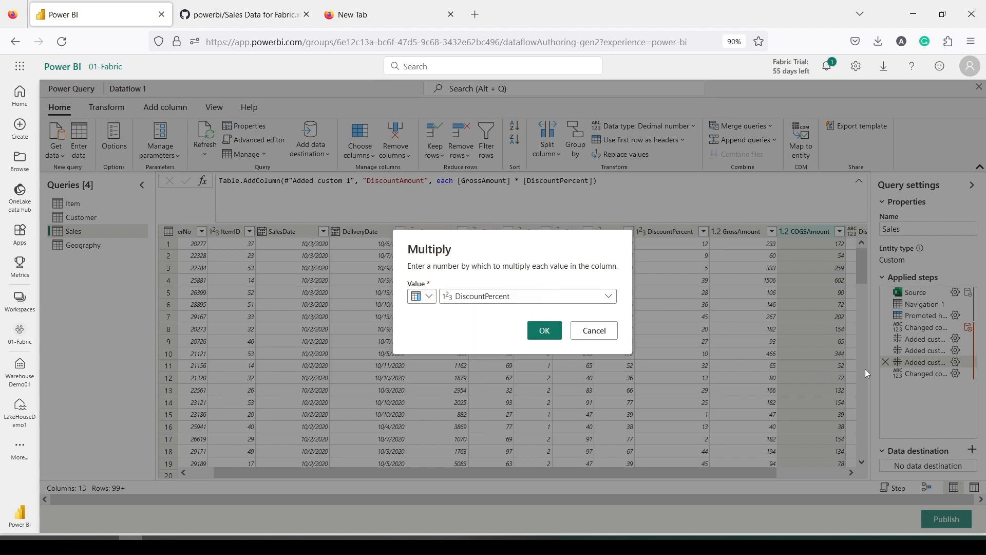
pyautogui.click(594, 331)
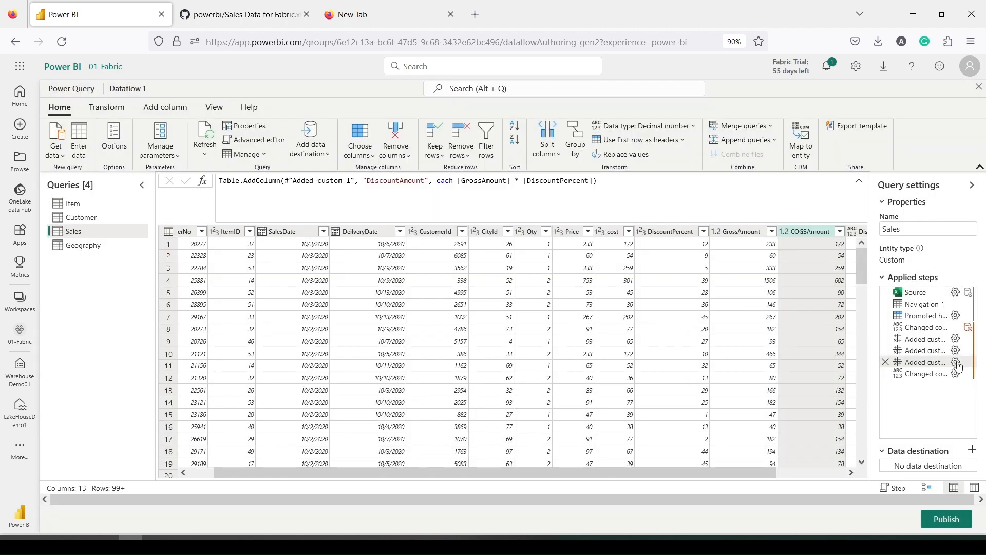
pyautogui.click(955, 361)
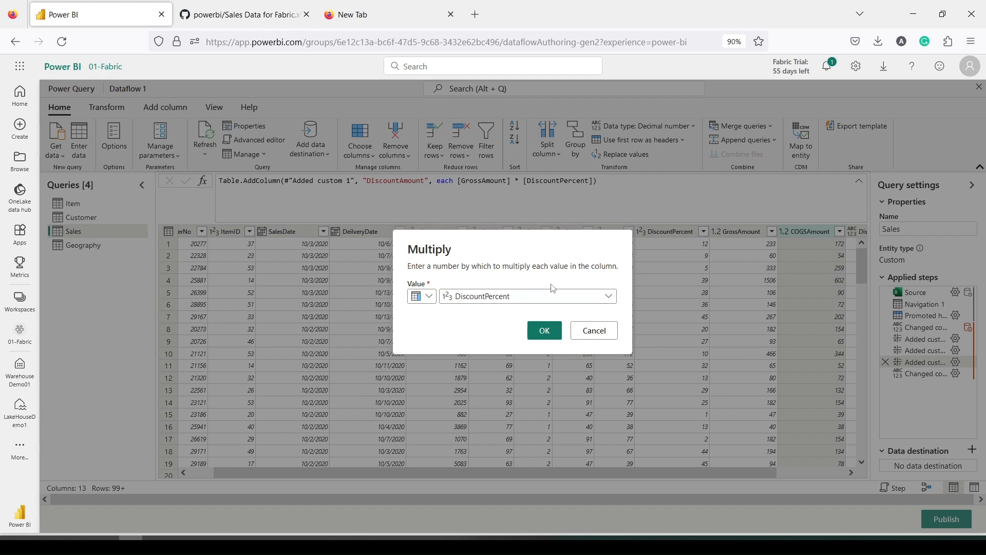
pyautogui.click(596, 332)
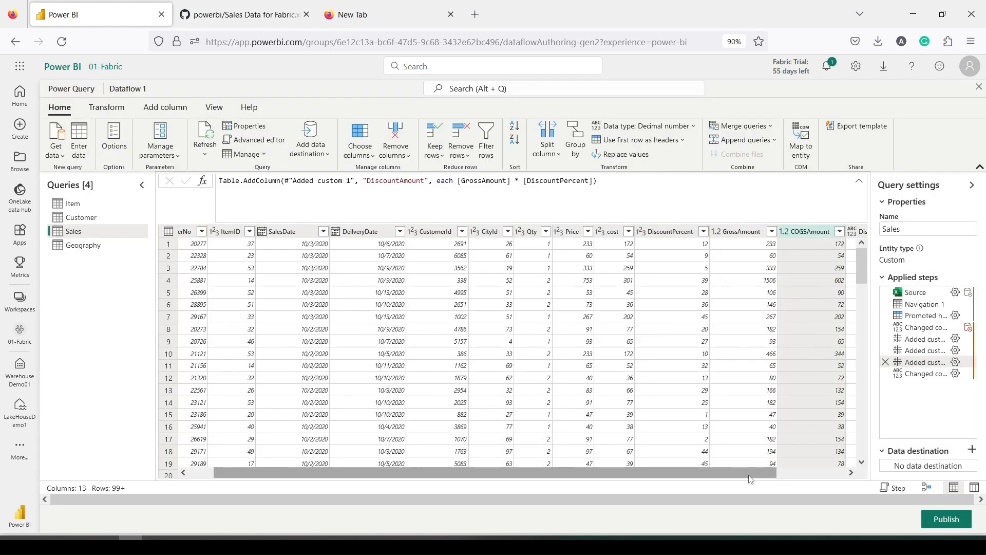
# Change the data type of the DiscountAmount column to Decimal number within the last applied step of the Sales query
pyautogui.moveTo(749, 475); pyautogui.dragTo(821, 471)
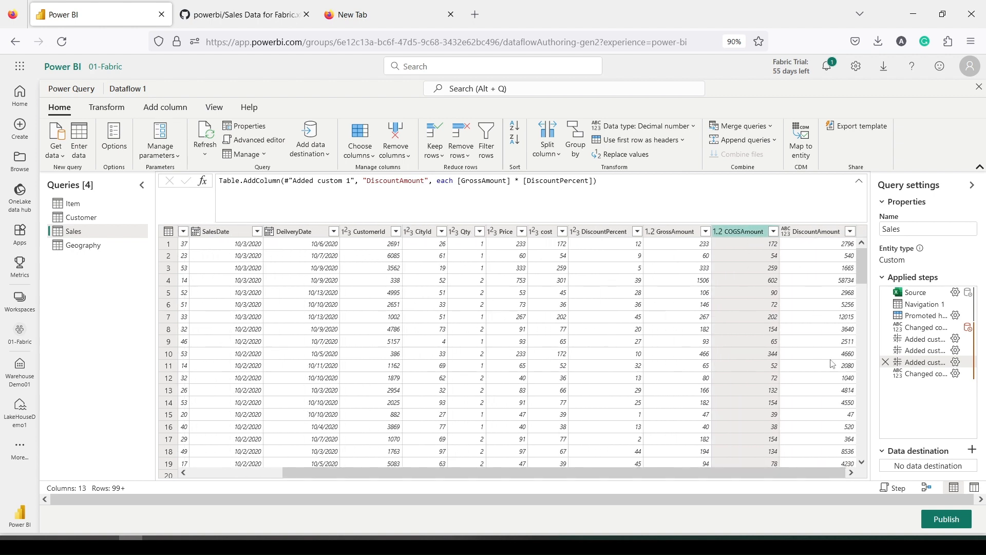
pyautogui.click(791, 233)
pyautogui.click(921, 376)
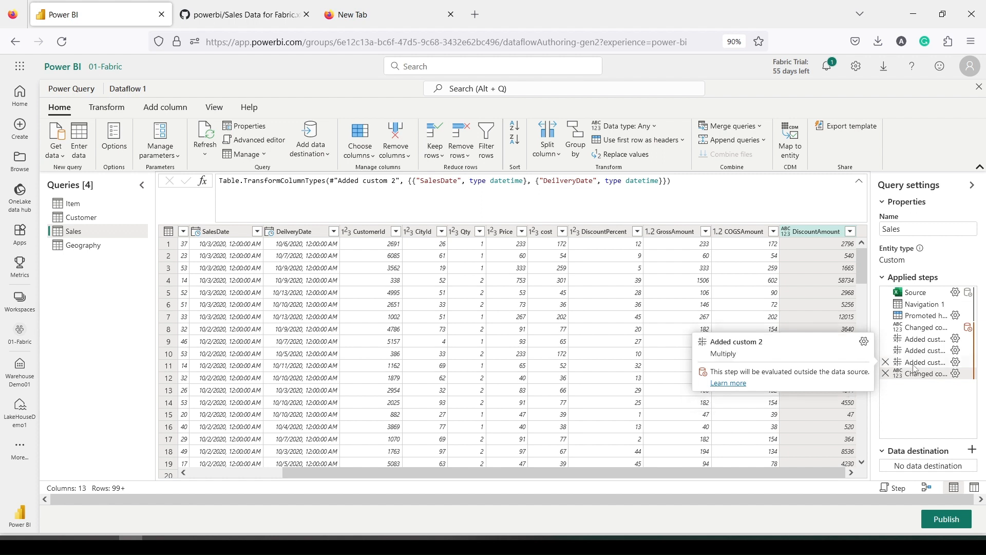
pyautogui.click(789, 240)
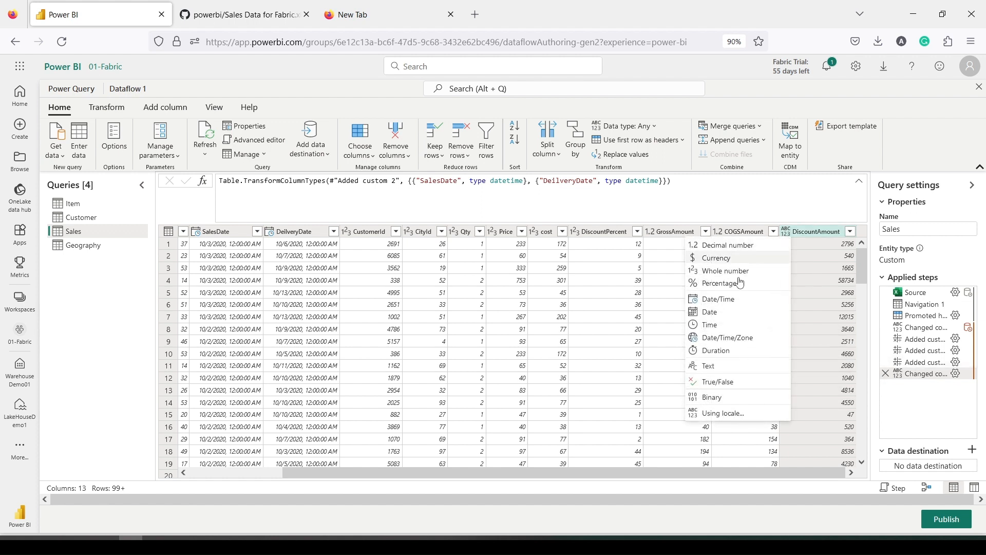
pyautogui.click(725, 246)
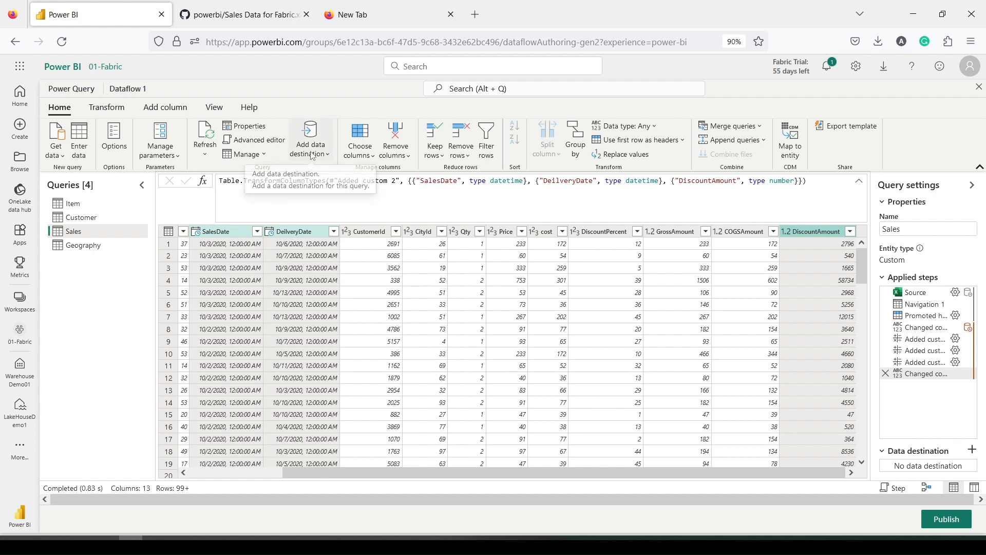
# Add a Lakehouse data destination to the Sales query, targeting a new table named Sales in LakeHouseDemo1 of the 01-Fabric workspace
pyautogui.click(307, 135)
pyautogui.click(322, 190)
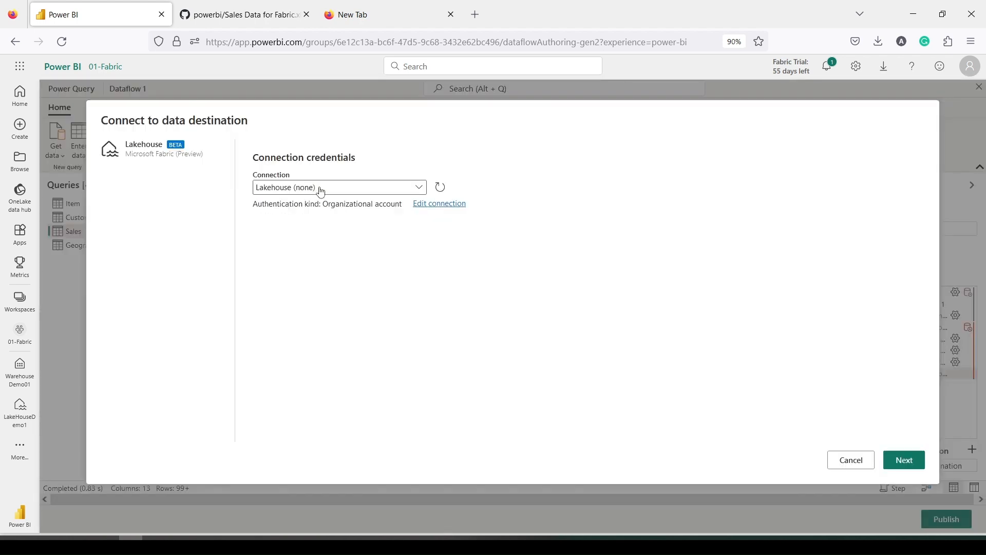
pyautogui.click(904, 460)
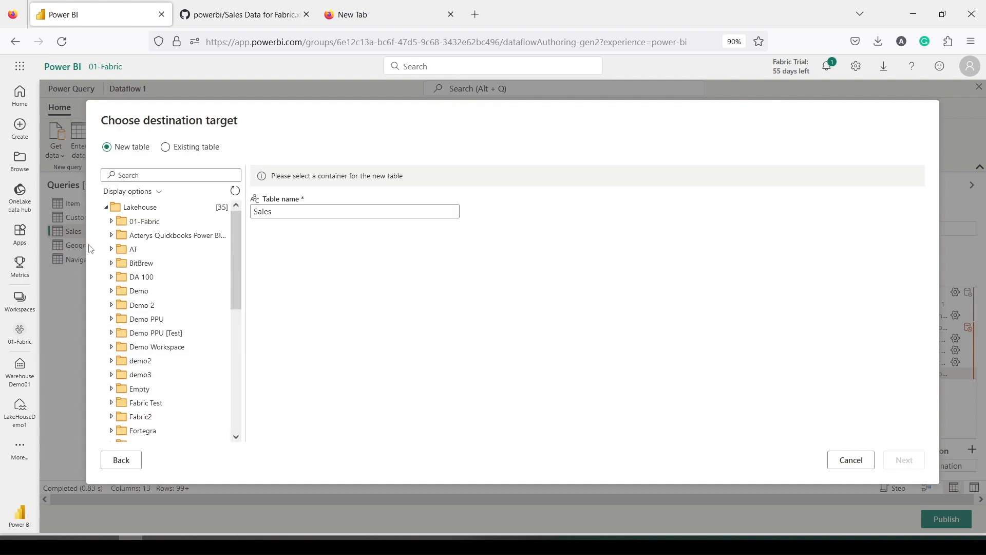
pyautogui.click(112, 221)
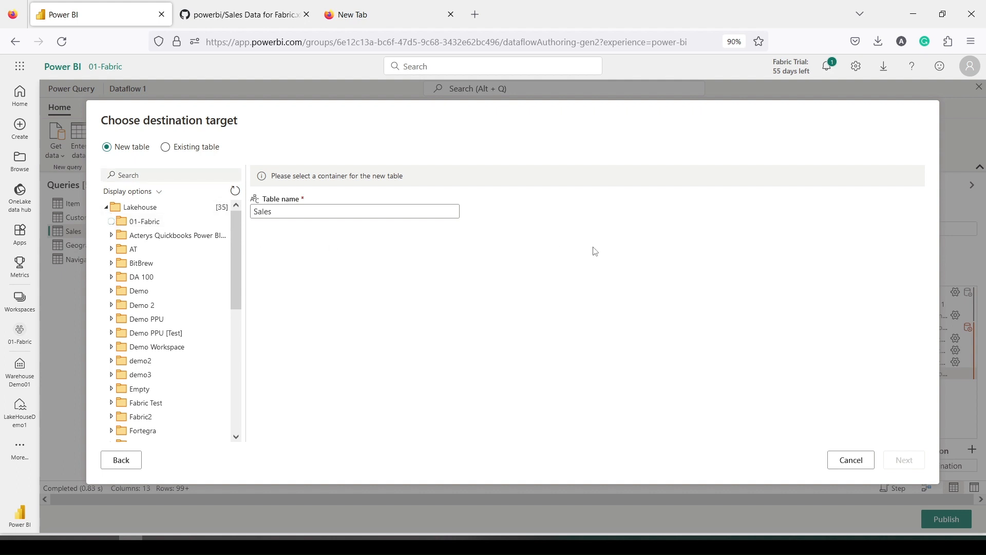
pyautogui.click(175, 249)
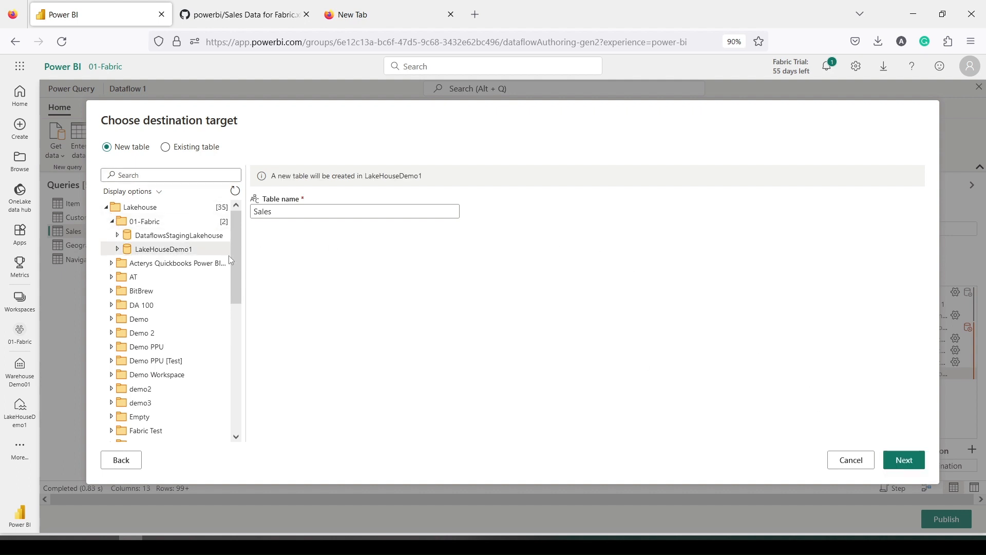
pyautogui.click(911, 465)
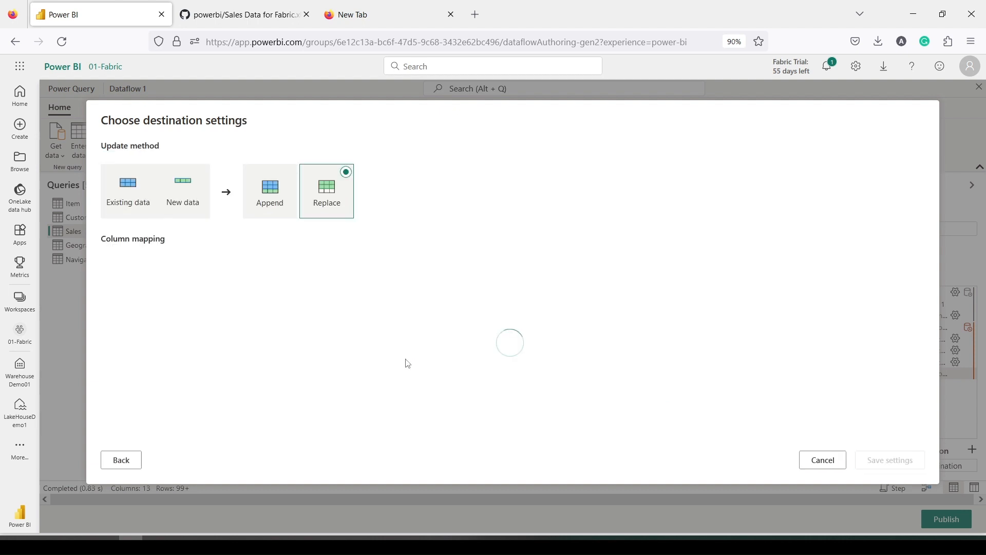
# Check the column mapping for the Sales destination and save the settings with the Replace update method
pyautogui.scroll(-3, 191, 319)
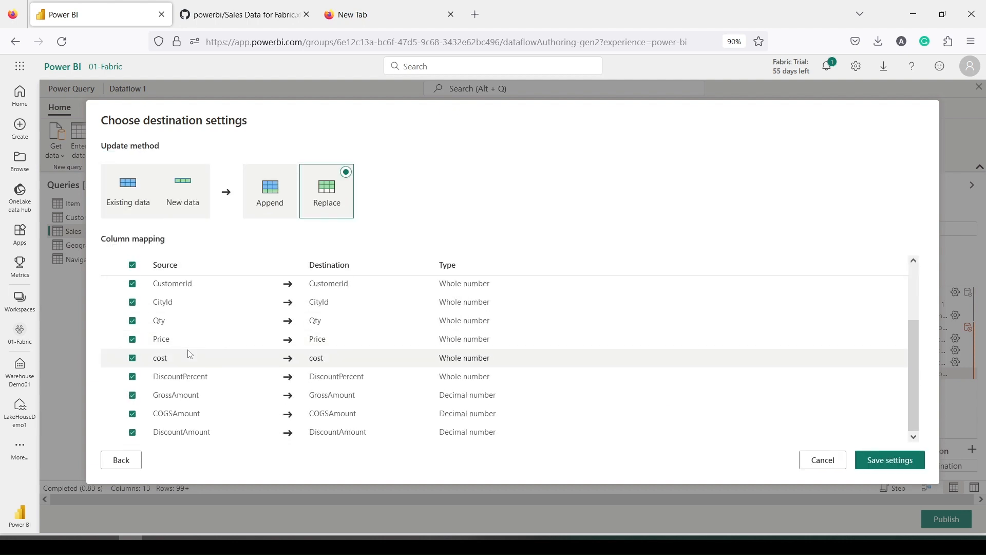
pyautogui.scroll(3, 190, 354)
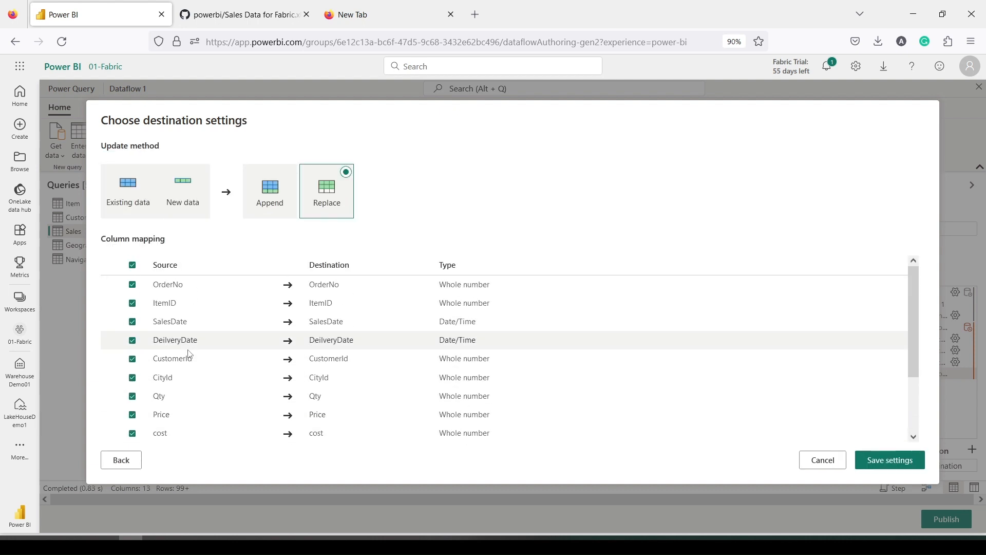
pyautogui.click(881, 465)
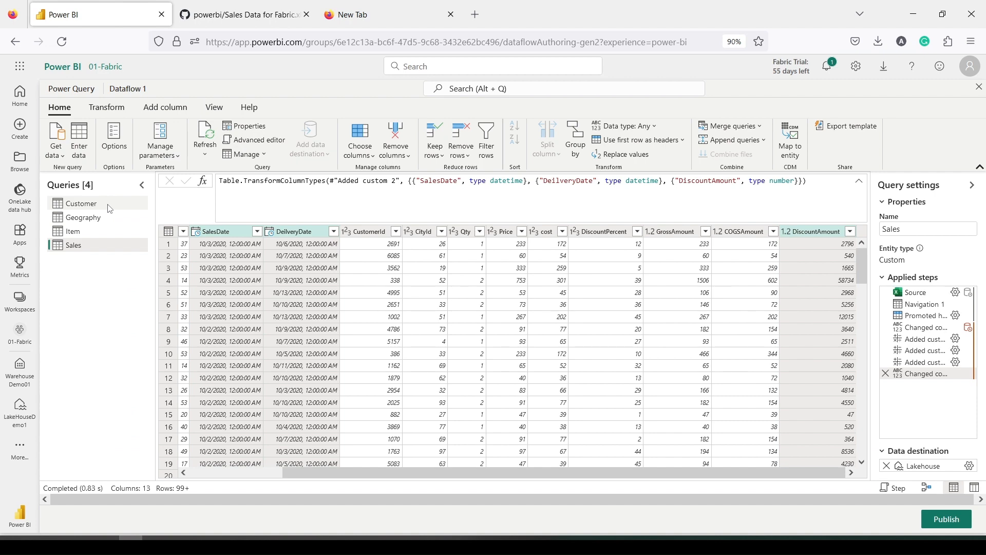
# Compare the data destination settings of the Customer and Sales queries
pyautogui.click(109, 206)
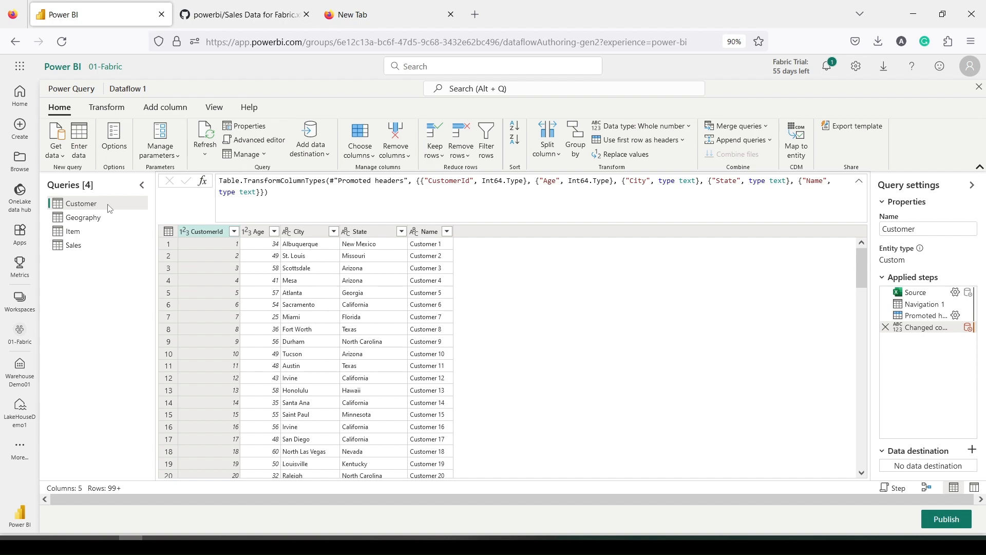
pyautogui.click(72, 246)
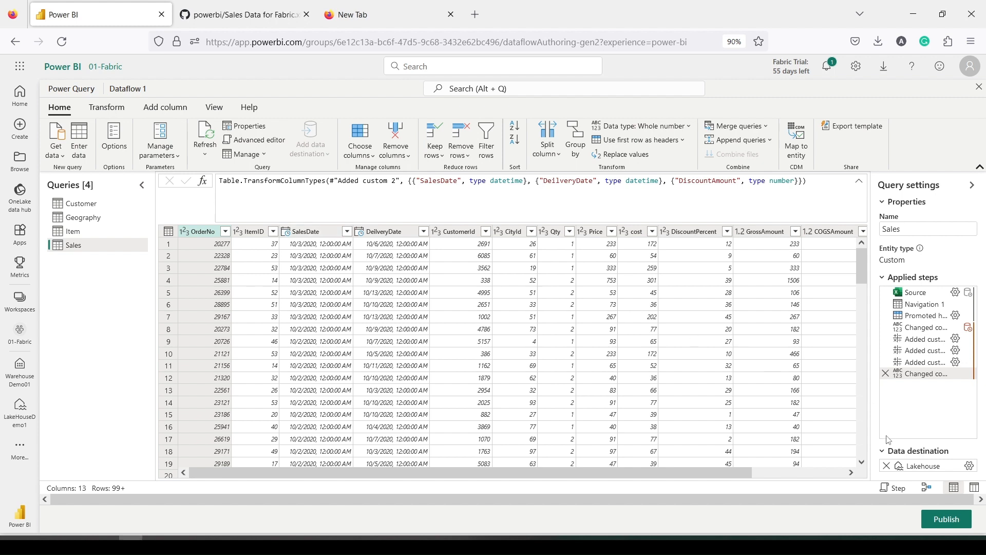
pyautogui.moveTo(877, 442)
pyautogui.mouseDown()
pyautogui.moveTo(912, 472)
pyautogui.moveTo(979, 477)
pyautogui.mouseUp()
pyautogui.press('Escape')
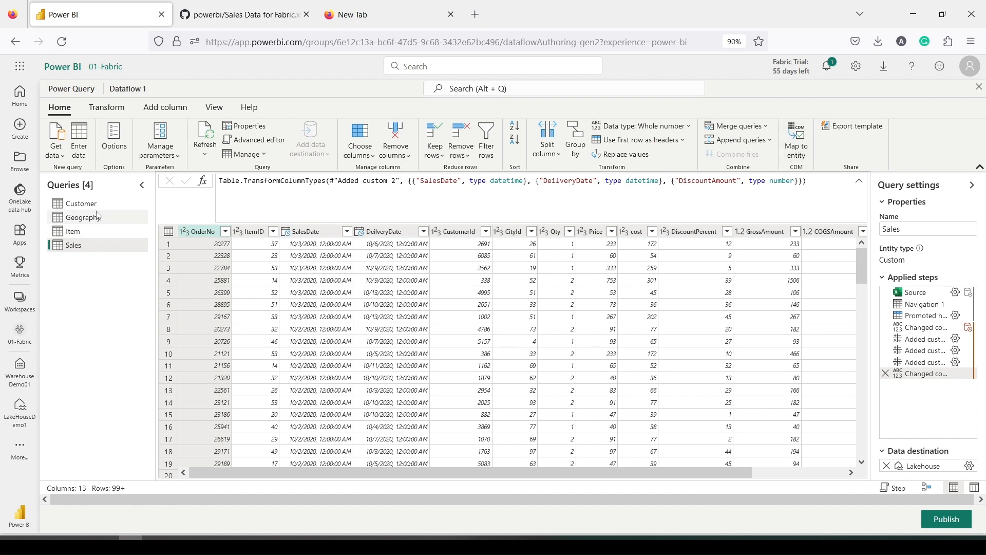
# Add a Lakehouse destination to the Customer query as new table Customer in LakeHouseDemo1 of 01-Fabric, saved with the Replace update method
pyautogui.click(81, 203)
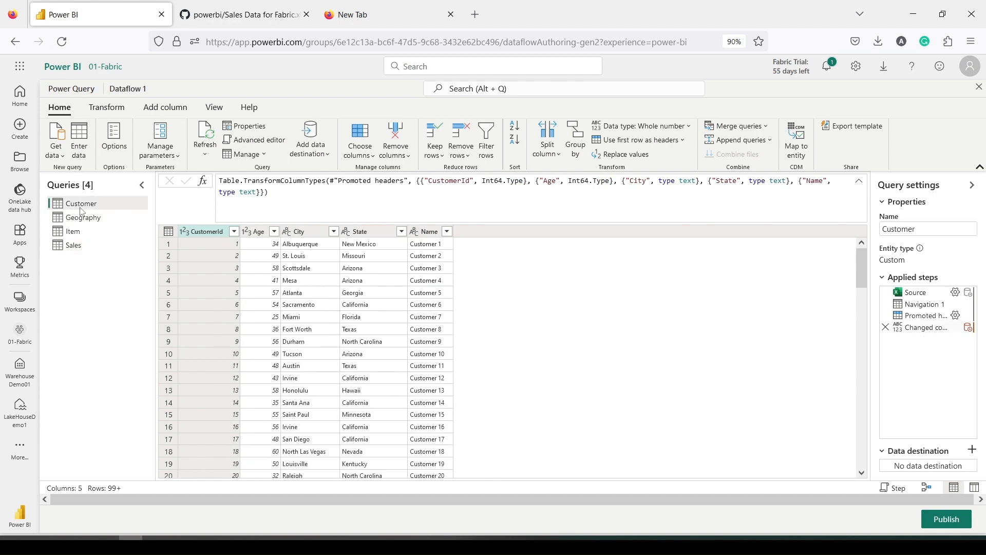
pyautogui.click(972, 450)
pyautogui.click(882, 414)
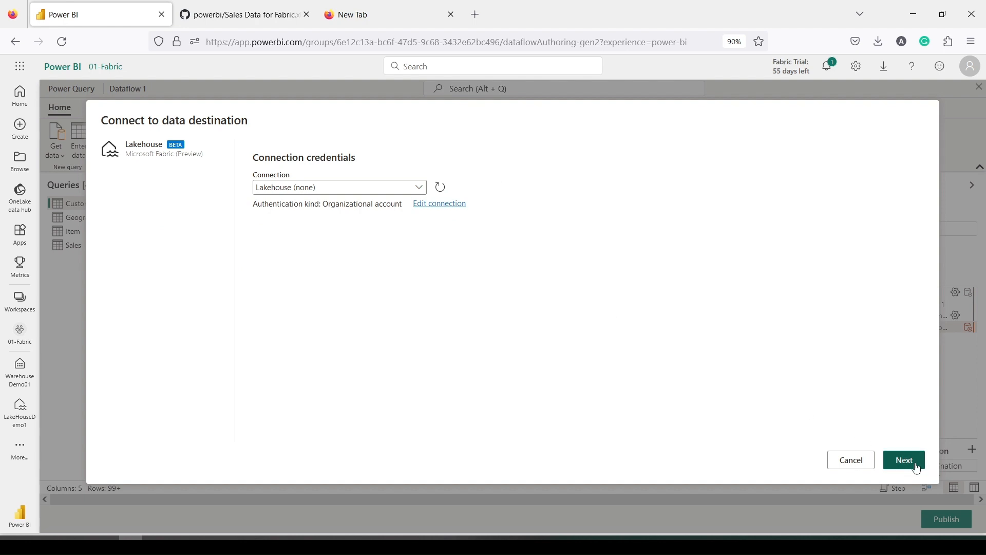
pyautogui.click(914, 462)
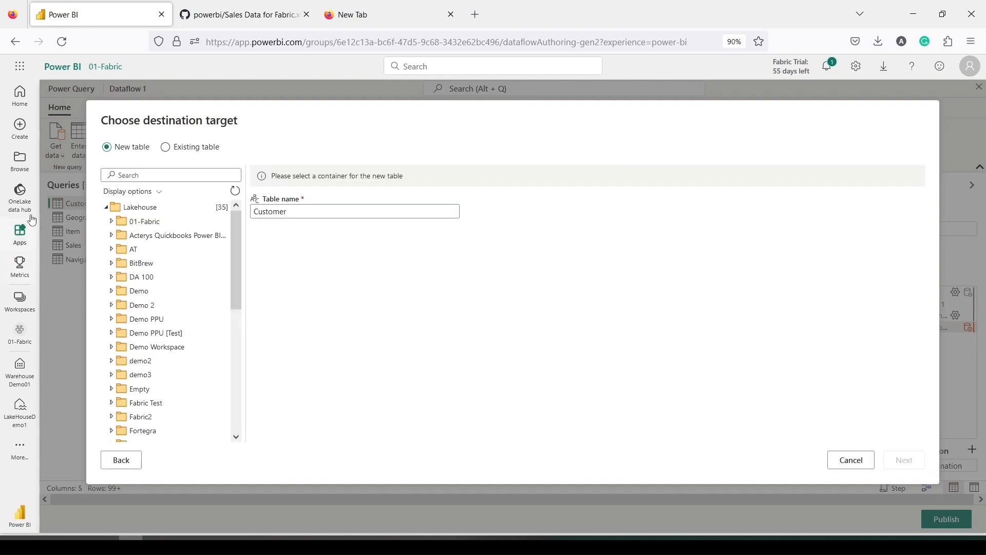
pyautogui.click(111, 221)
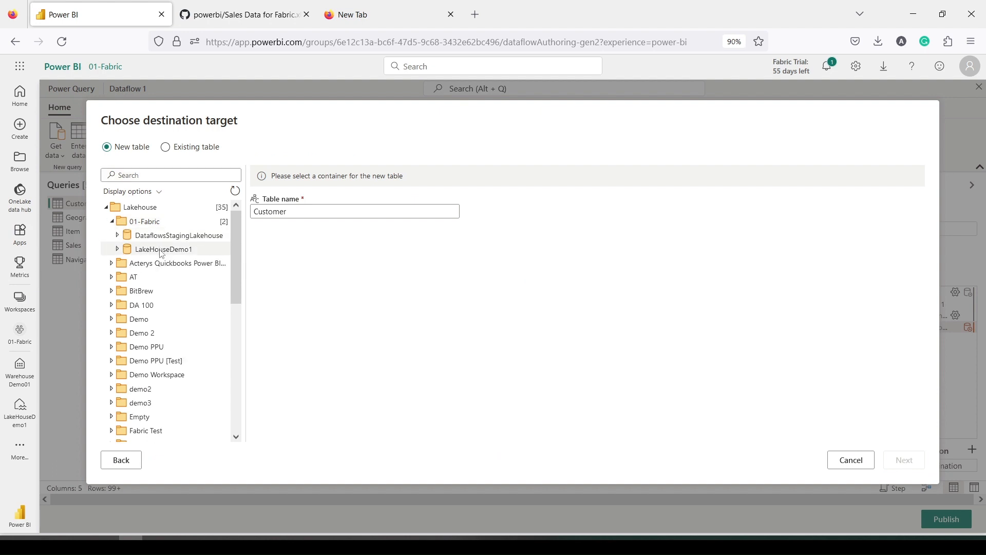
pyautogui.click(163, 251)
pyautogui.click(904, 460)
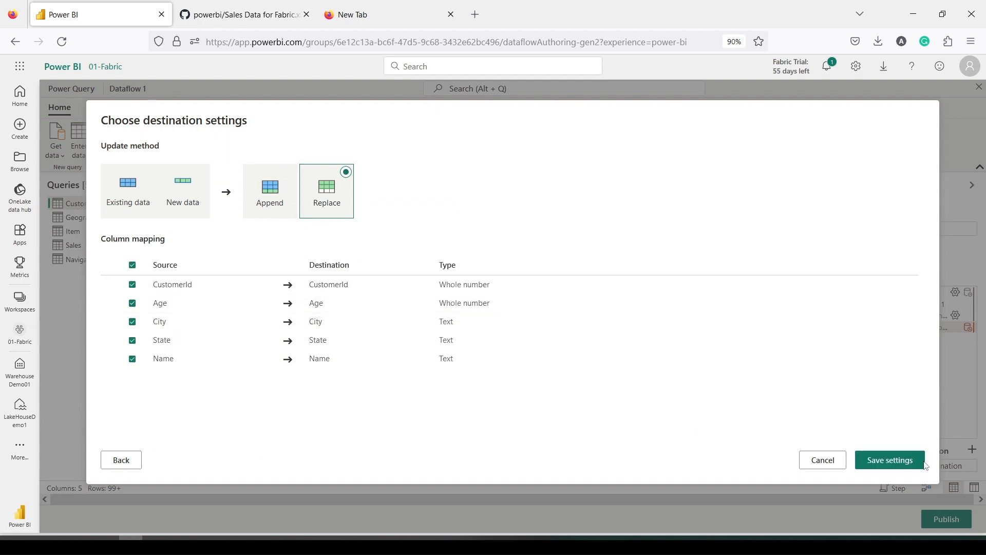
pyautogui.click(907, 459)
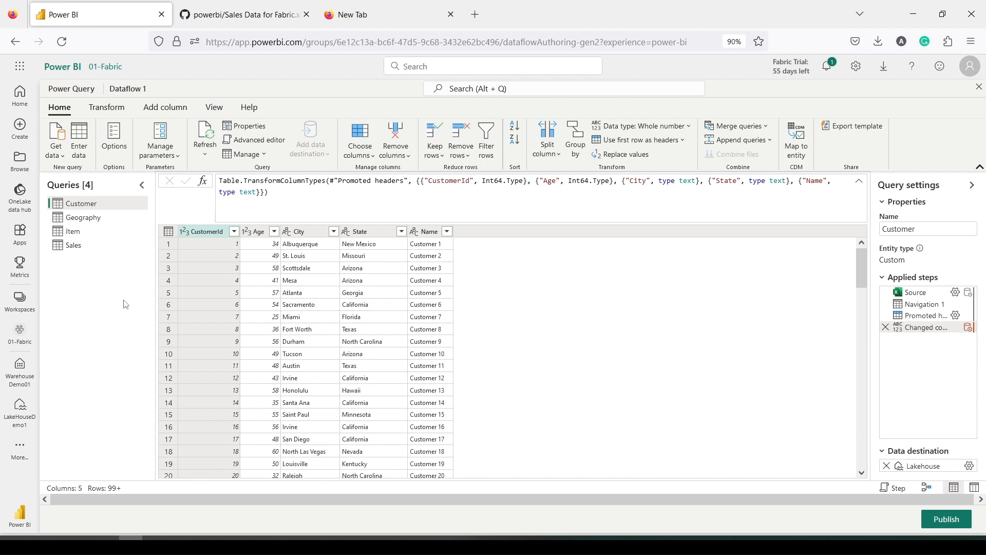
# Add a Lakehouse destination to the Geography query as new table Geography in LakeHouseDemo1 of 01-Fabric, saved with the Replace update method
pyautogui.click(93, 219)
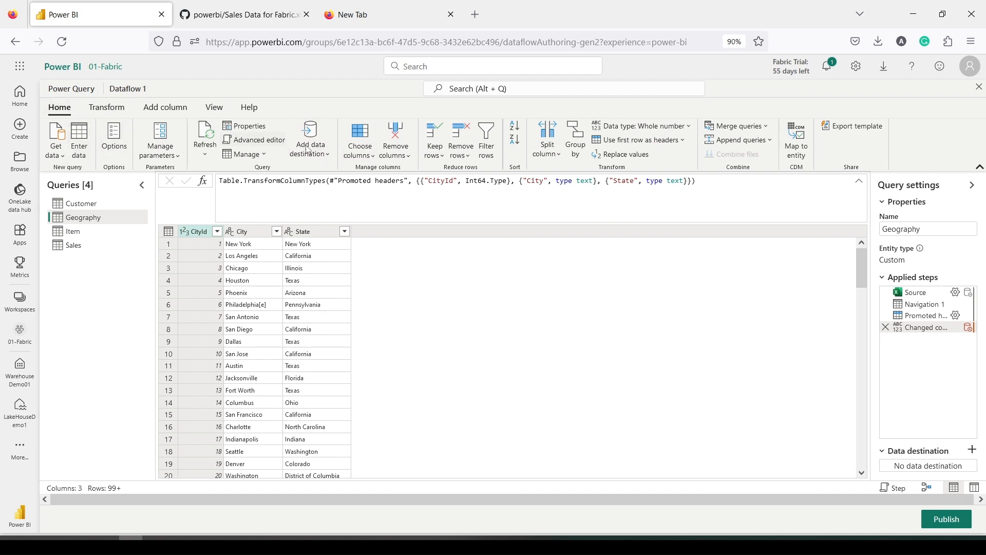
pyautogui.click(322, 158)
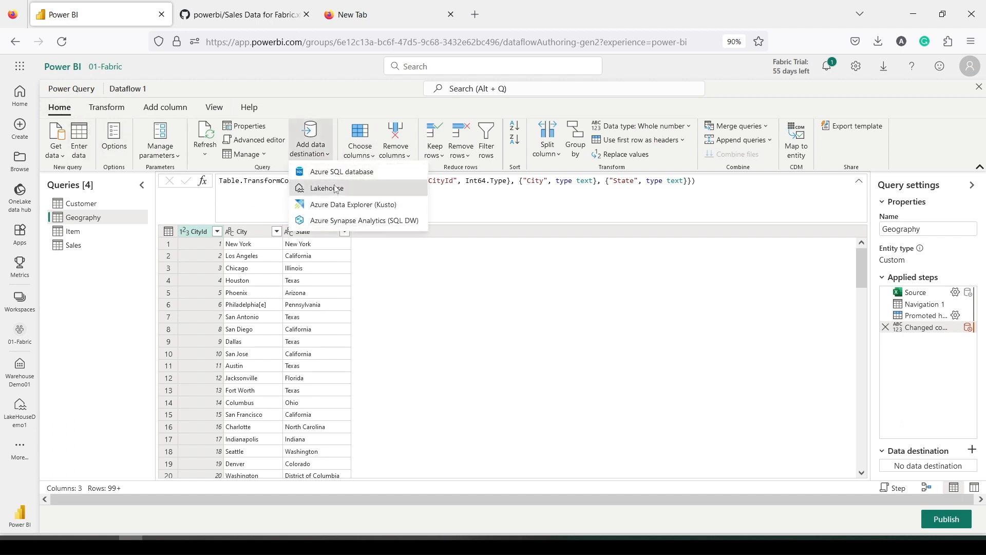
pyautogui.click(336, 189)
pyautogui.click(904, 459)
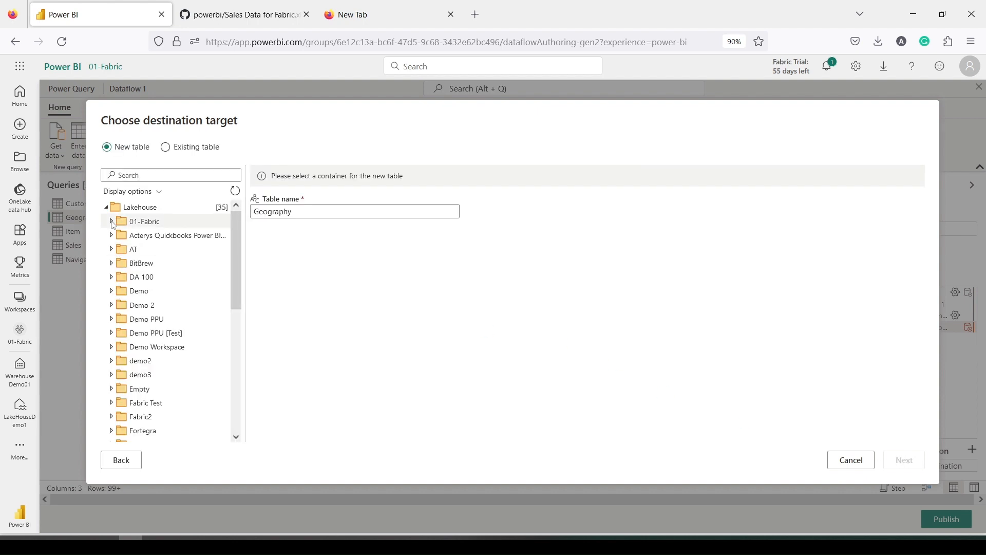
pyautogui.click(138, 222)
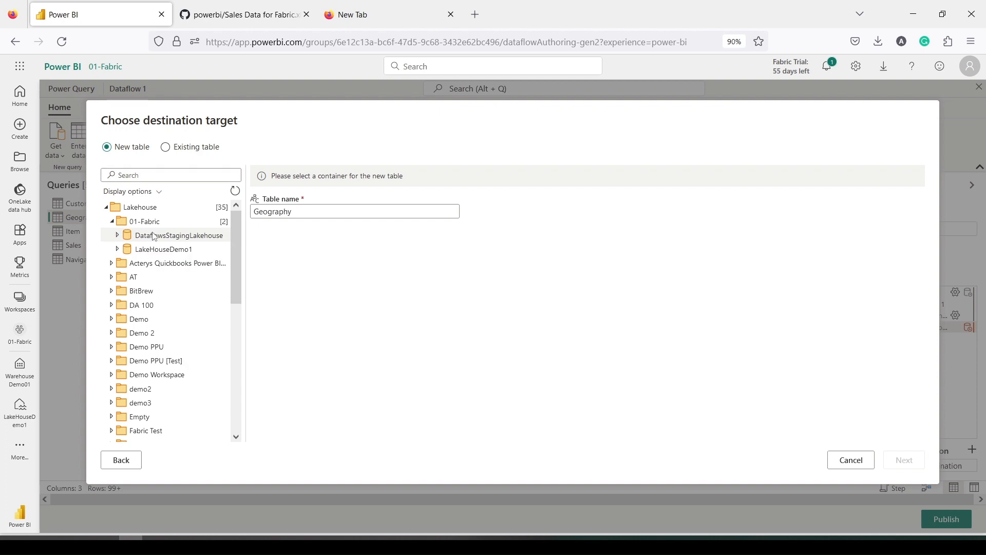
pyautogui.click(168, 254)
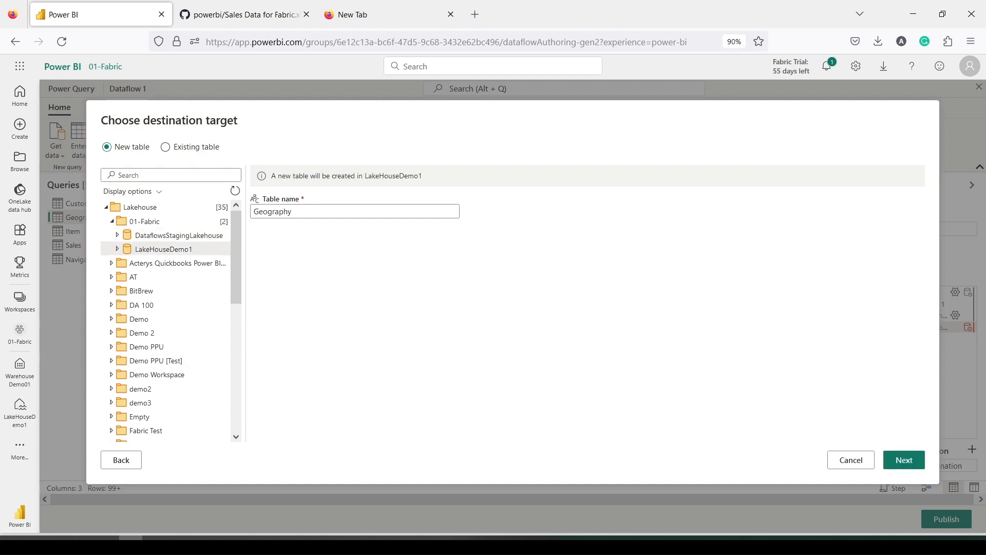
pyautogui.click(903, 460)
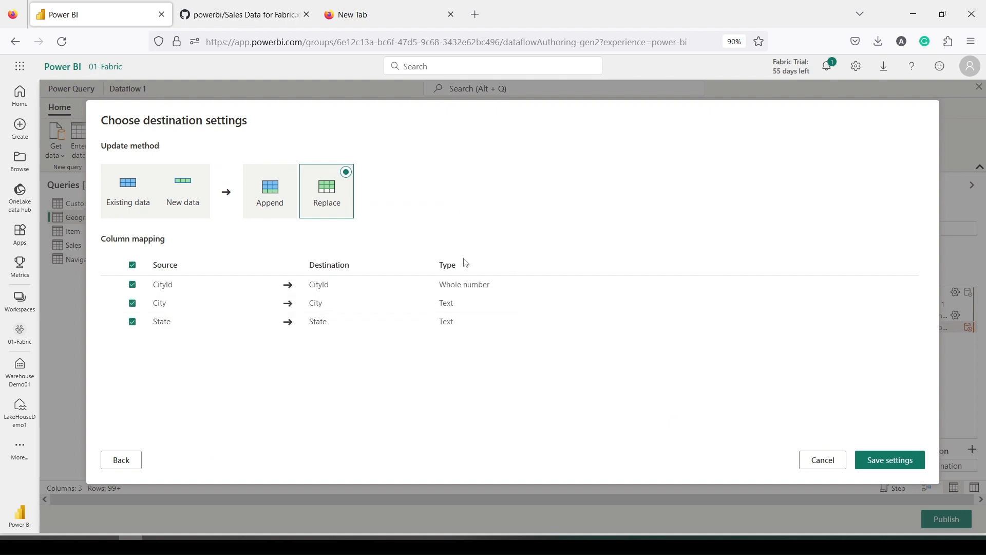
pyautogui.click(895, 462)
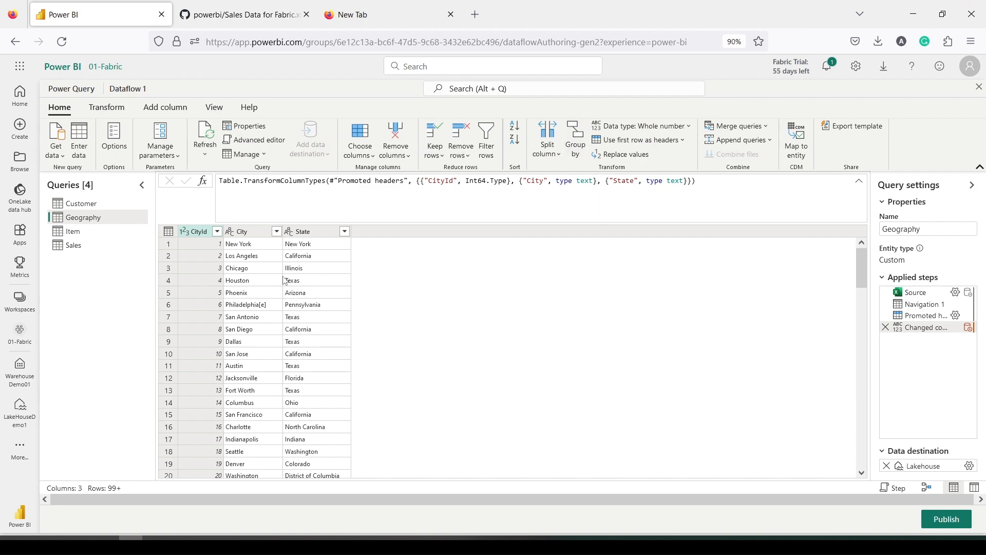
# Add a Lakehouse destination to the Item query as new table Item in LakeHouseDemo1 of 01-Fabric, saved with the Replace update method
pyautogui.click(133, 237)
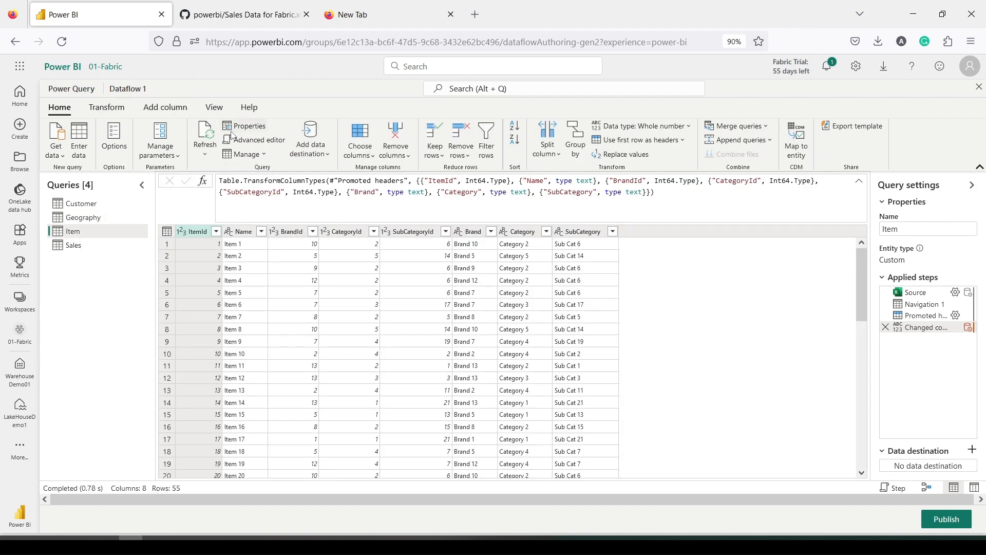
pyautogui.click(325, 154)
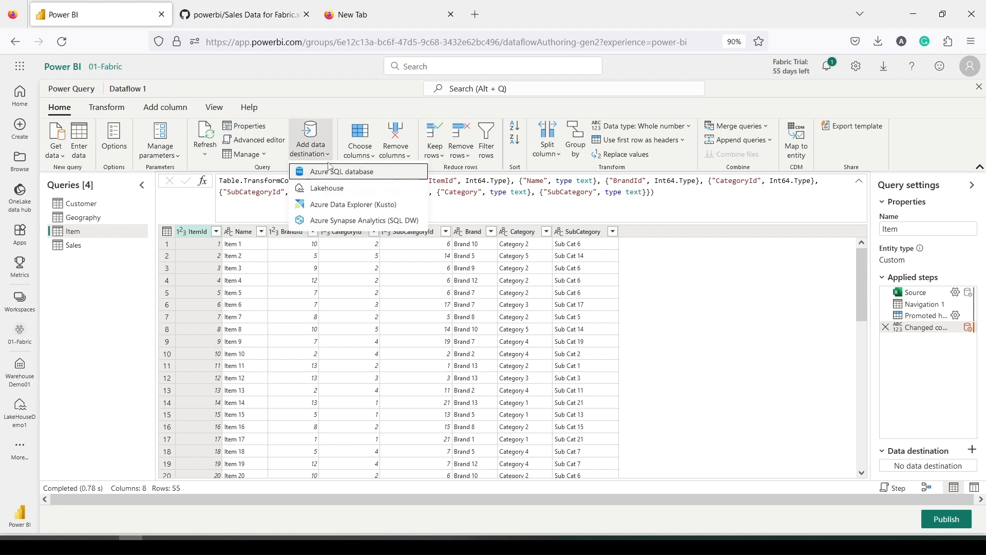
pyautogui.click(342, 190)
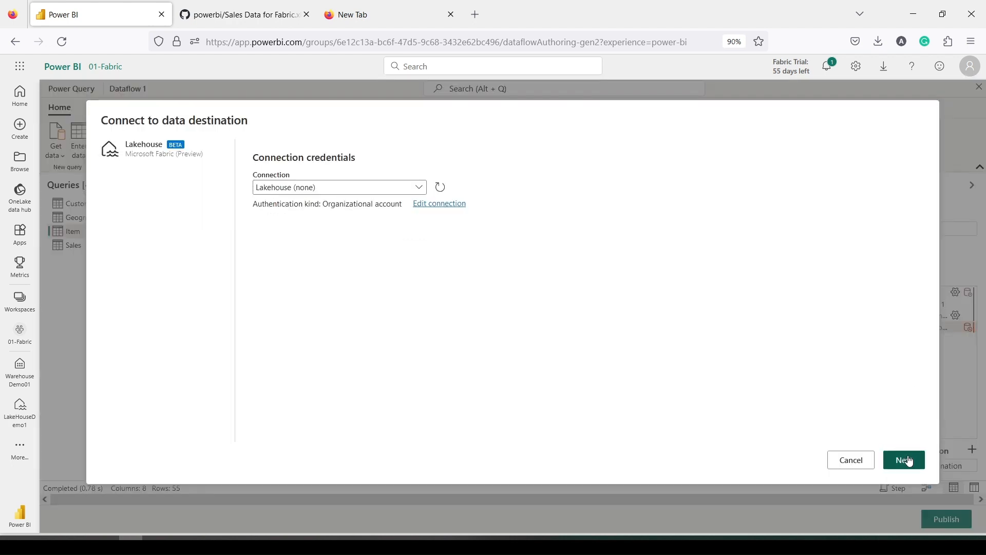
pyautogui.click(906, 458)
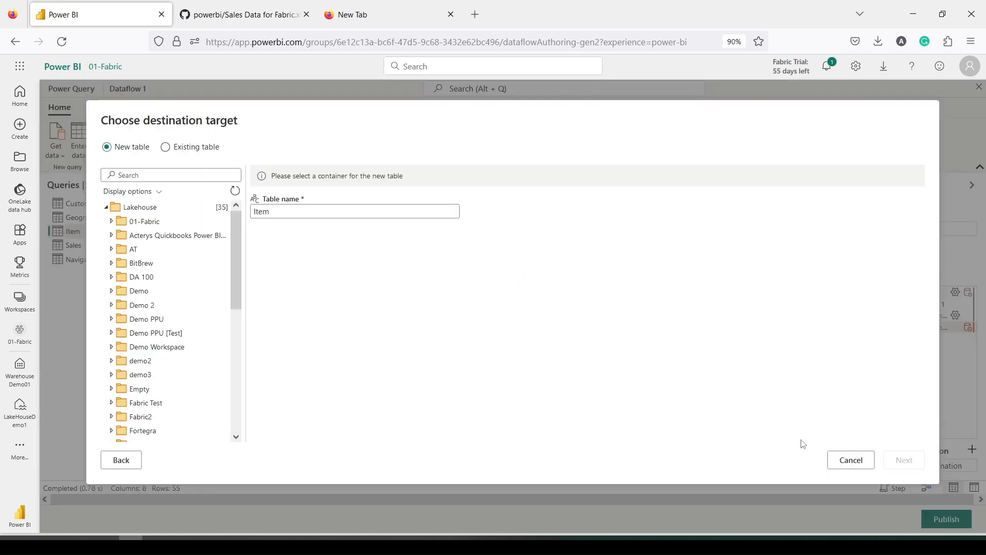
pyautogui.click(111, 222)
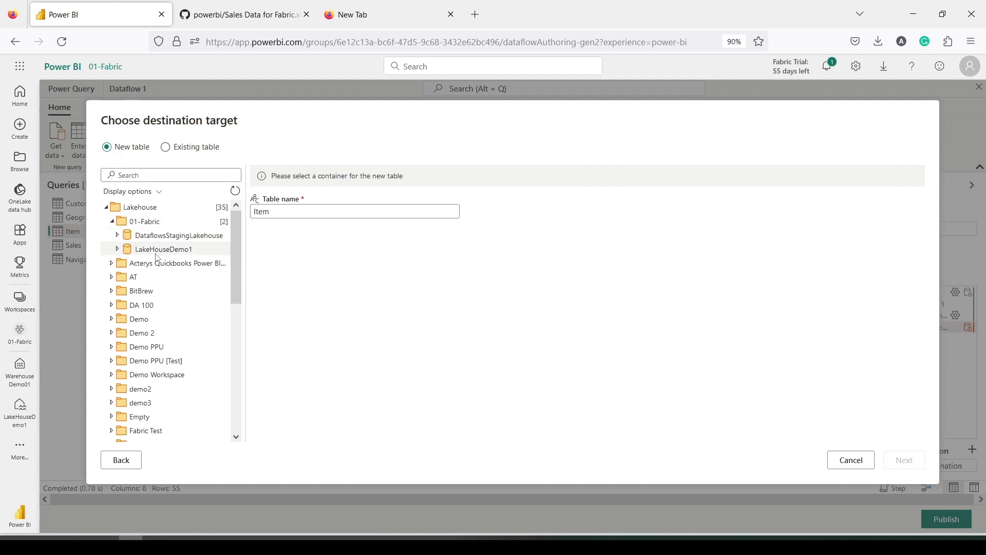
pyautogui.click(163, 249)
pyautogui.click(919, 463)
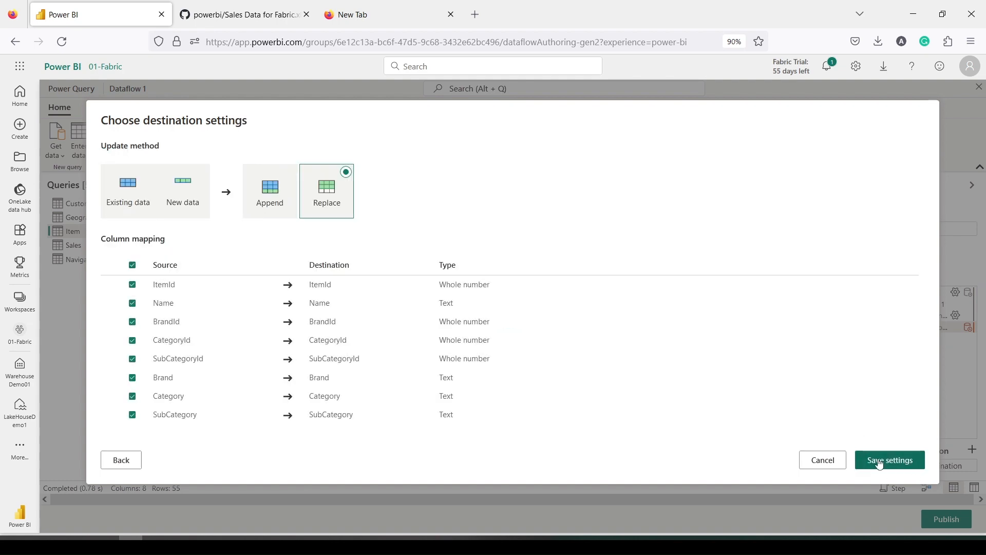
pyautogui.click(880, 464)
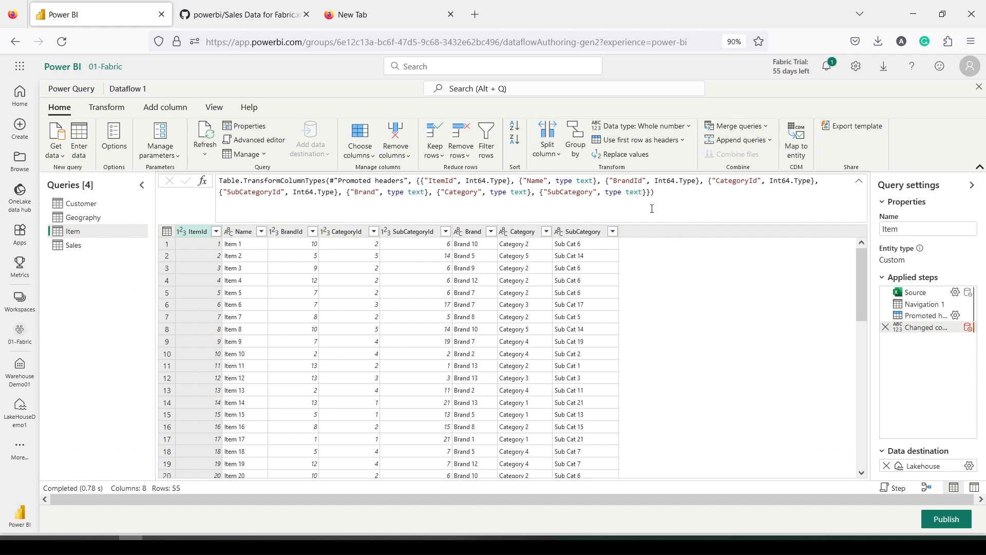
# Check the Geography query's data destination details and publish the dataflow from the Customer query
pyautogui.click(97, 218)
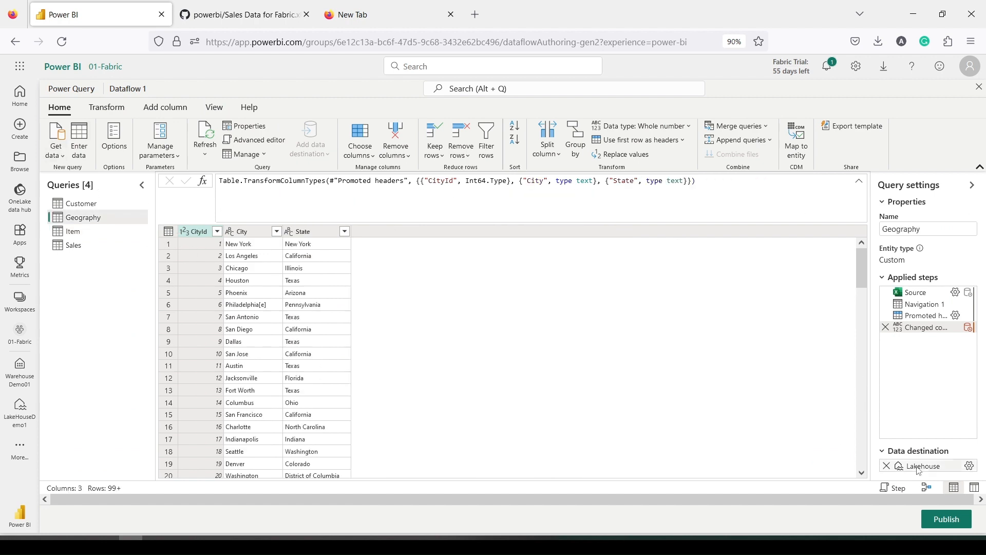
pyautogui.moveTo(920, 471)
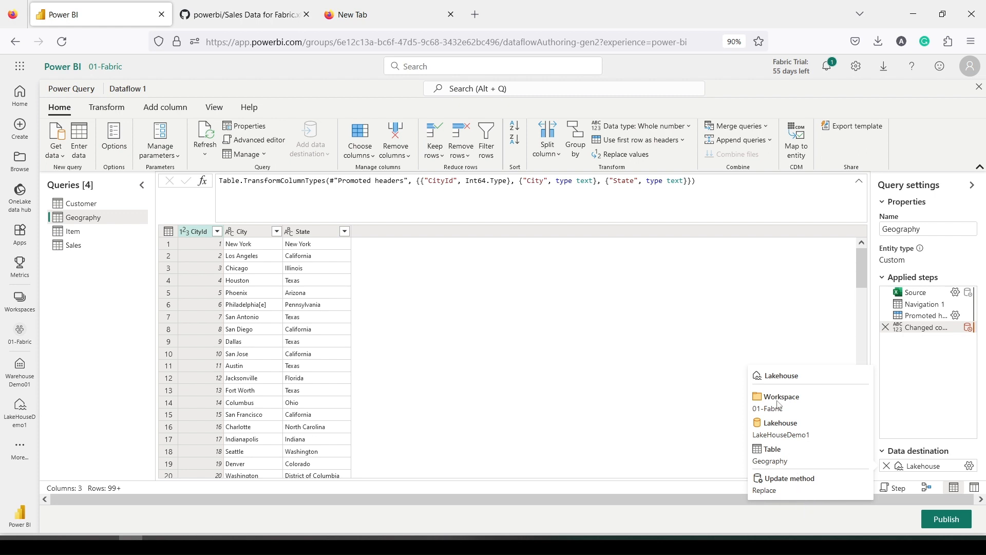
pyautogui.click(94, 203)
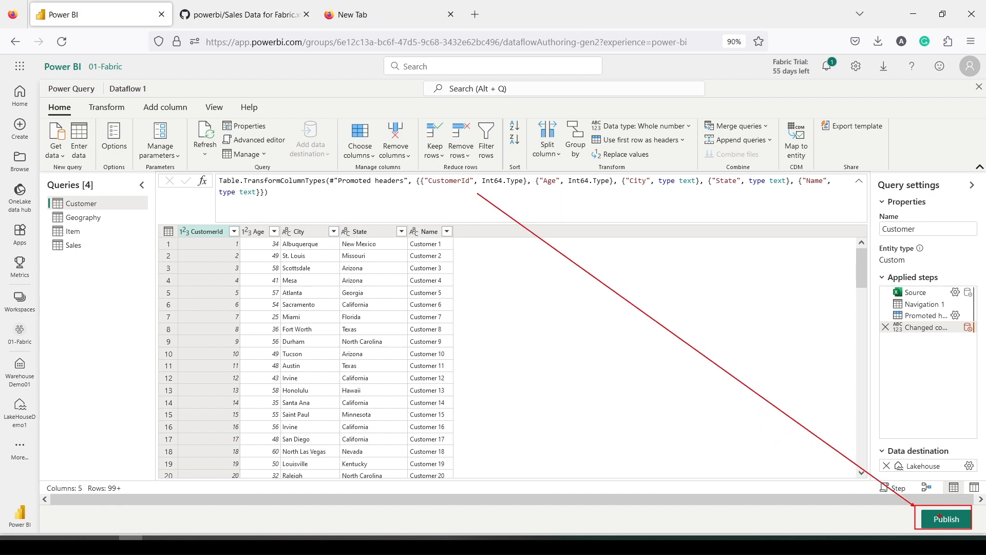
pyautogui.click(942, 520)
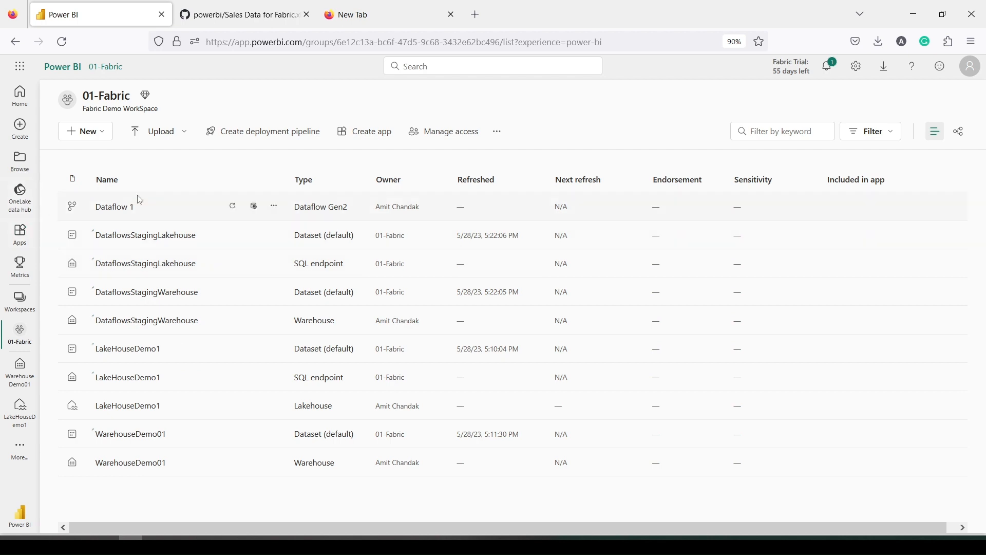
pyautogui.moveTo(54, 199)
pyautogui.mouseDown()
pyautogui.moveTo(96, 213)
pyautogui.moveTo(578, 206)
pyautogui.moveTo(707, 222)
pyautogui.mouseUp()
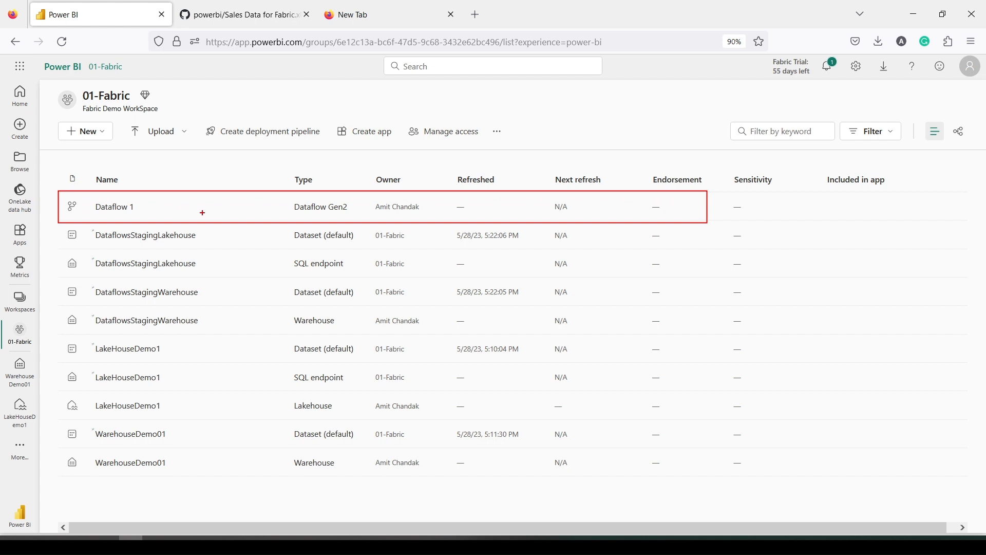
pyautogui.press('Escape')
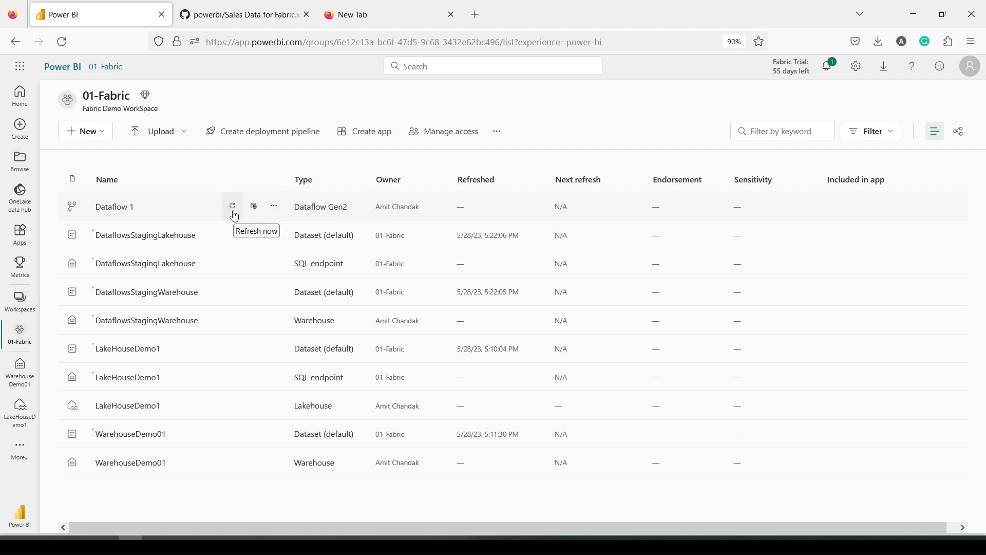
# Examine the properties and the refresh history of Dataflow 1 in the 01-Fabric workspace, closing each without changes
pyautogui.click(273, 206)
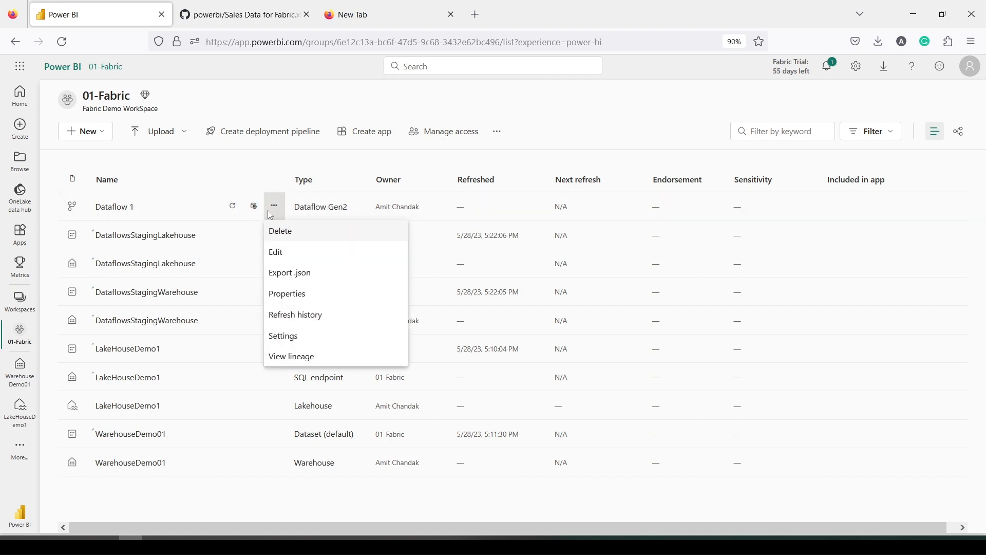
pyautogui.click(286, 294)
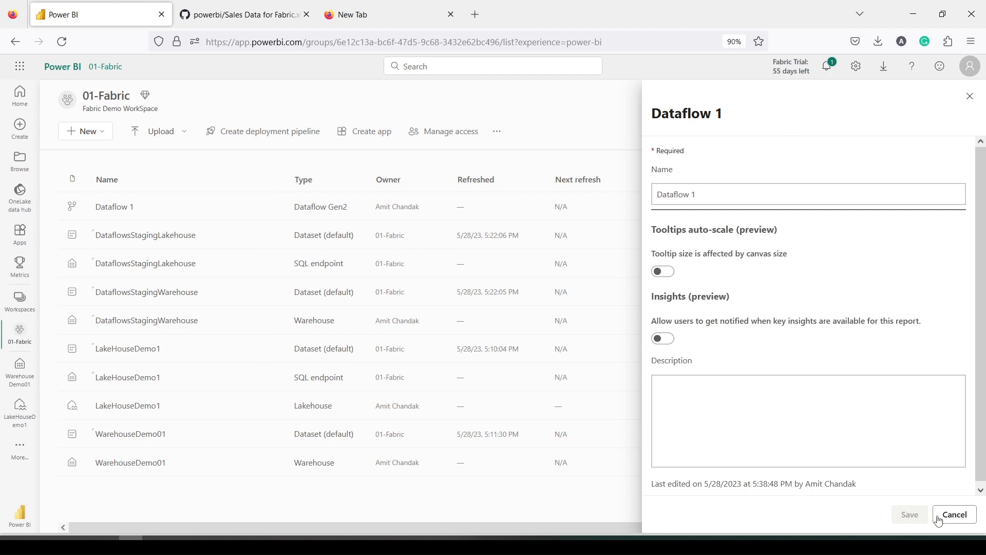
pyautogui.click(954, 514)
pyautogui.click(274, 205)
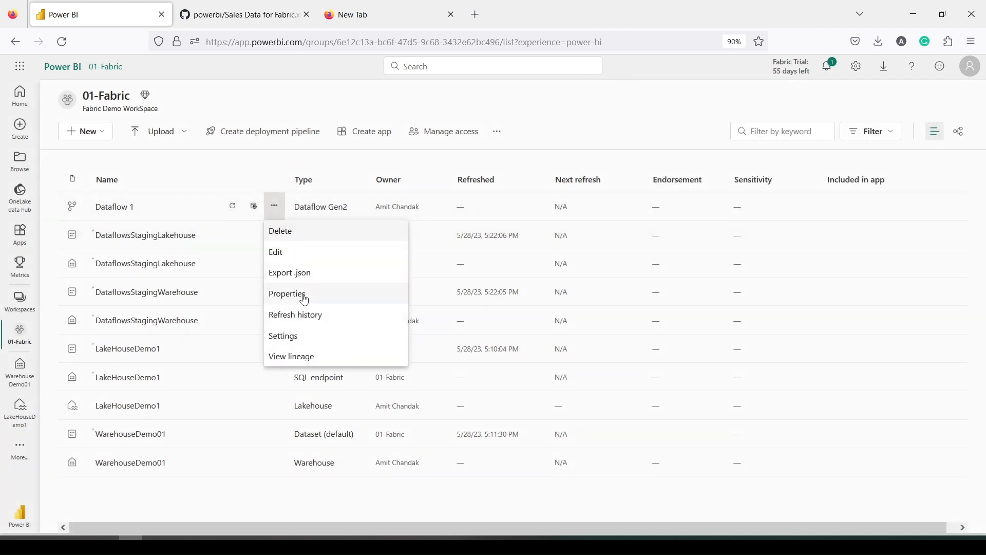
pyautogui.click(303, 315)
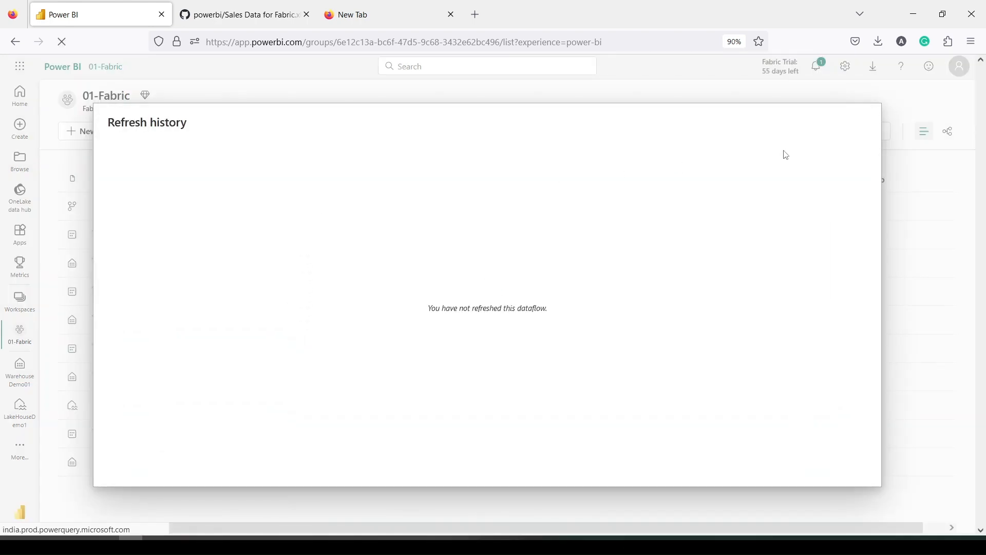
pyautogui.click(861, 122)
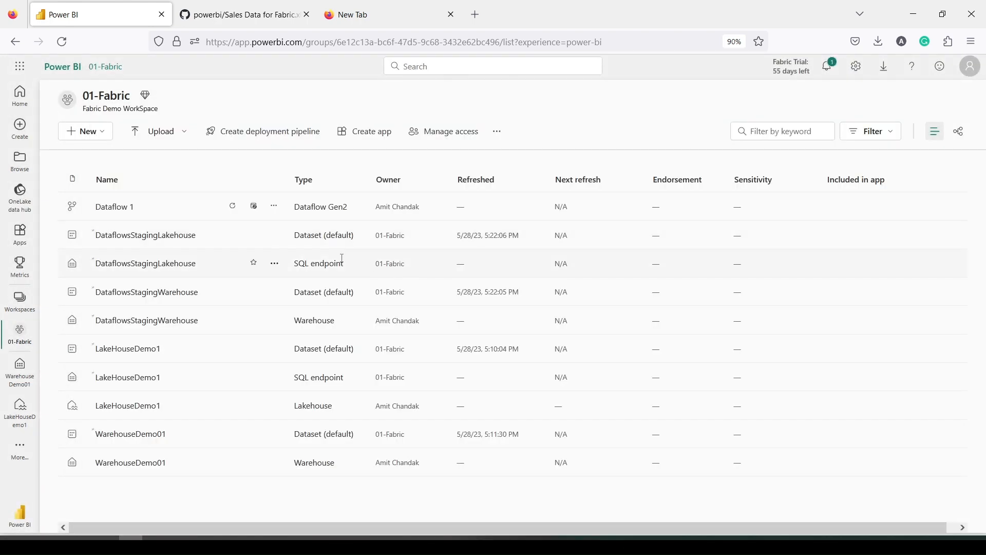
# Examine the refresh schedule options in the settings of Dataflow 1 and return to the 01-Fabric workspace
pyautogui.click(274, 206)
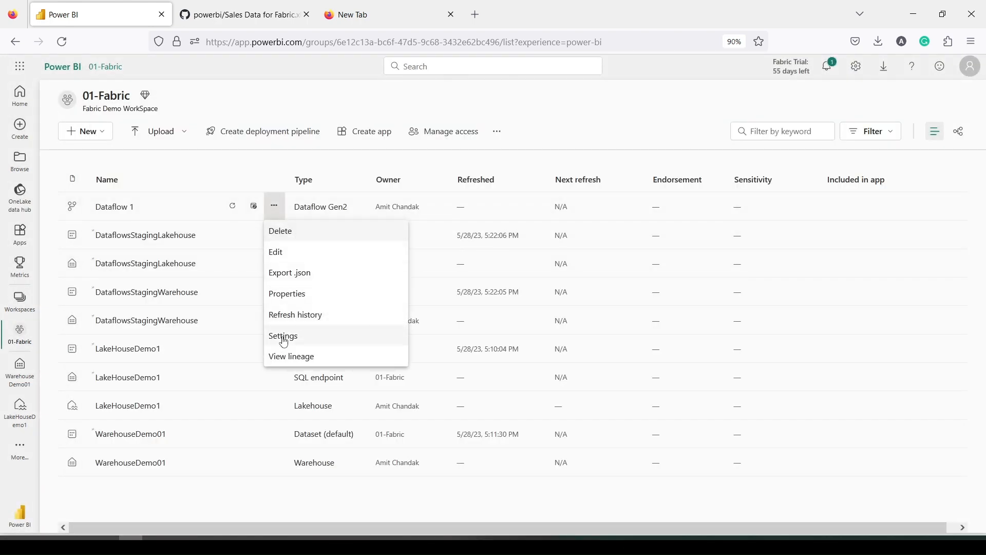
pyautogui.click(284, 337)
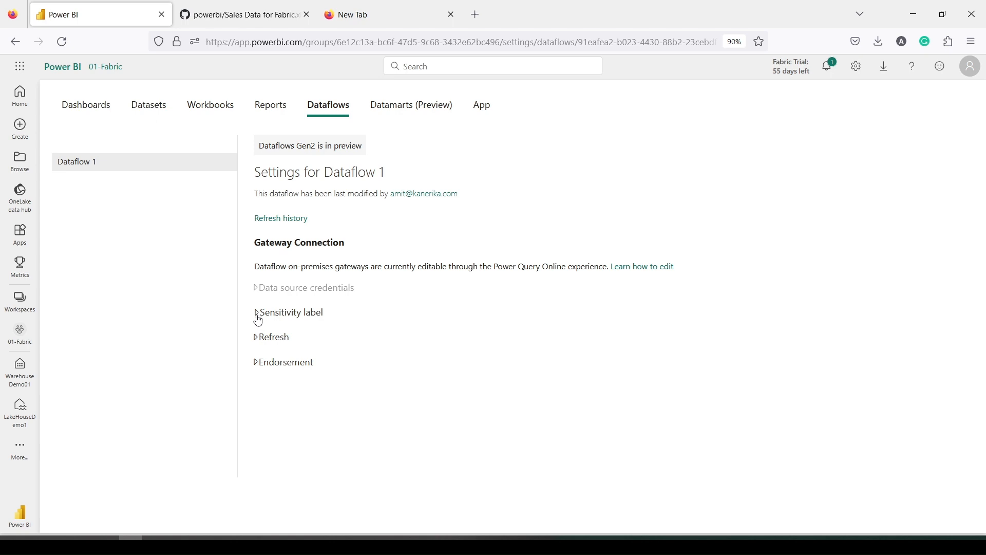
pyautogui.click(256, 337)
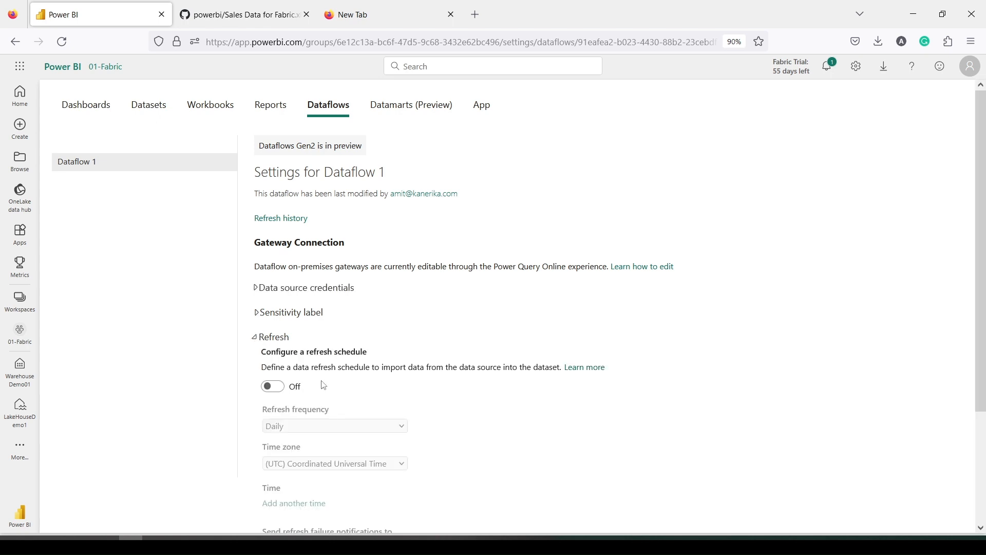
pyautogui.scroll(-2, 323, 385)
pyautogui.scroll(-2, 323, 386)
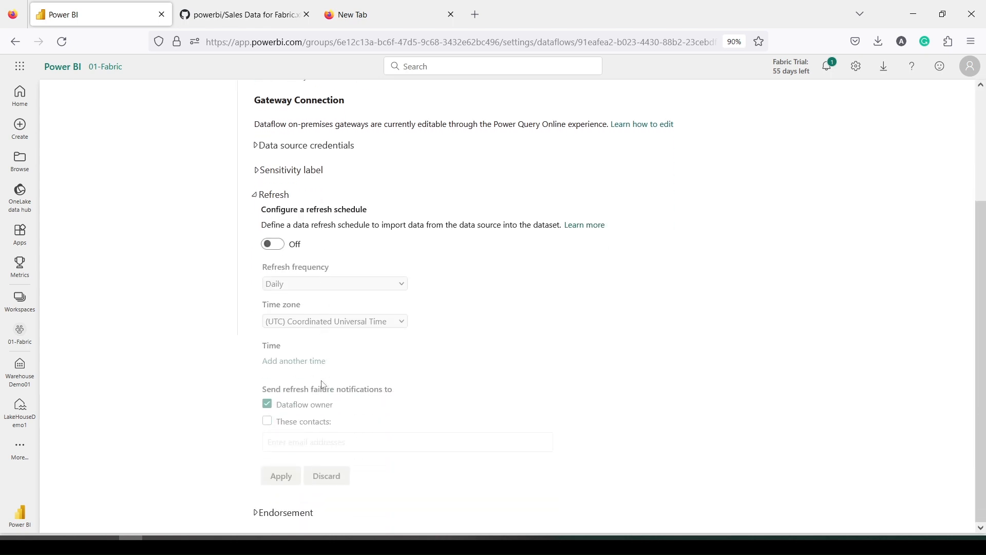
pyautogui.scroll(4, 291, 293)
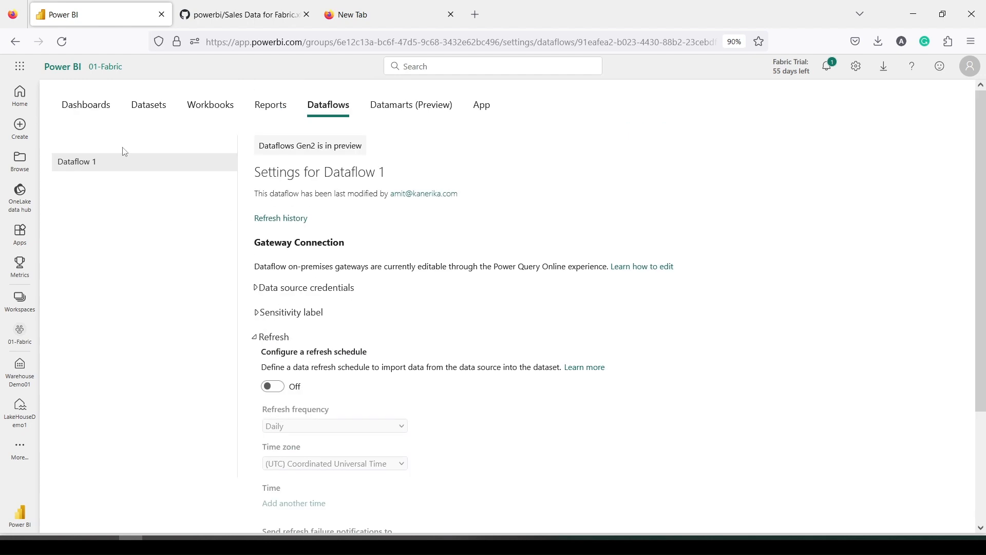
pyautogui.click(102, 75)
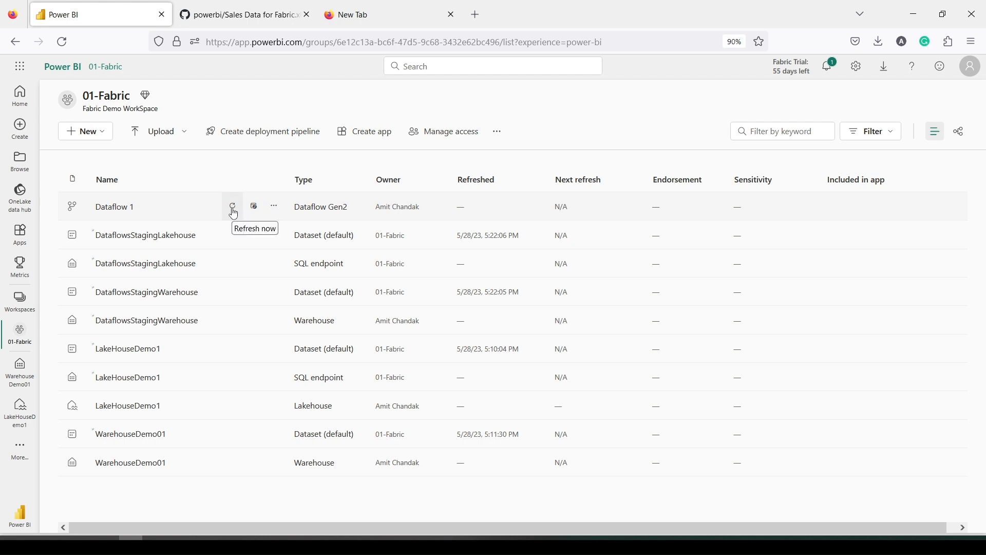
# Start an immediate refresh of Dataflow 1 to load its tables into the lakehouse
pyautogui.click(274, 205)
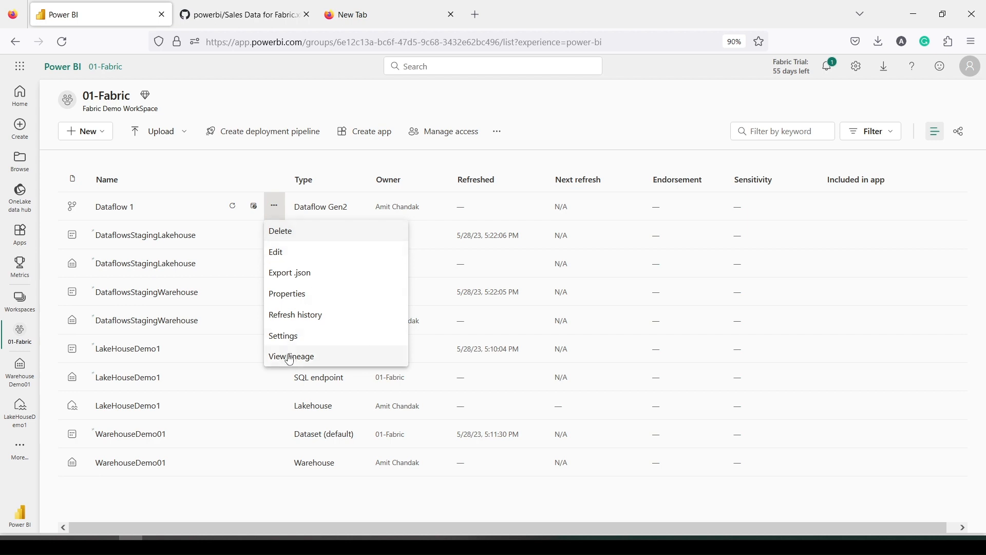
pyautogui.click(250, 206)
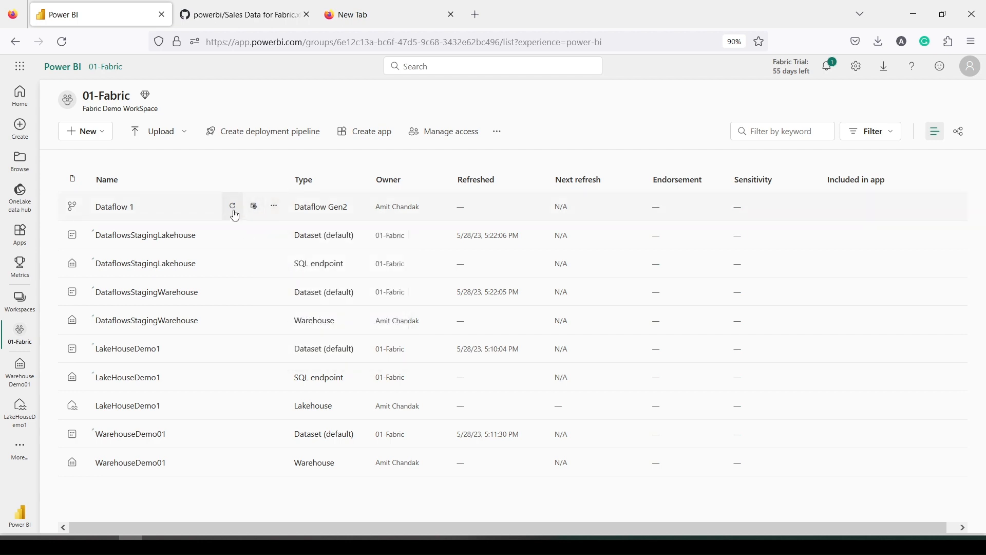
pyautogui.click(232, 206)
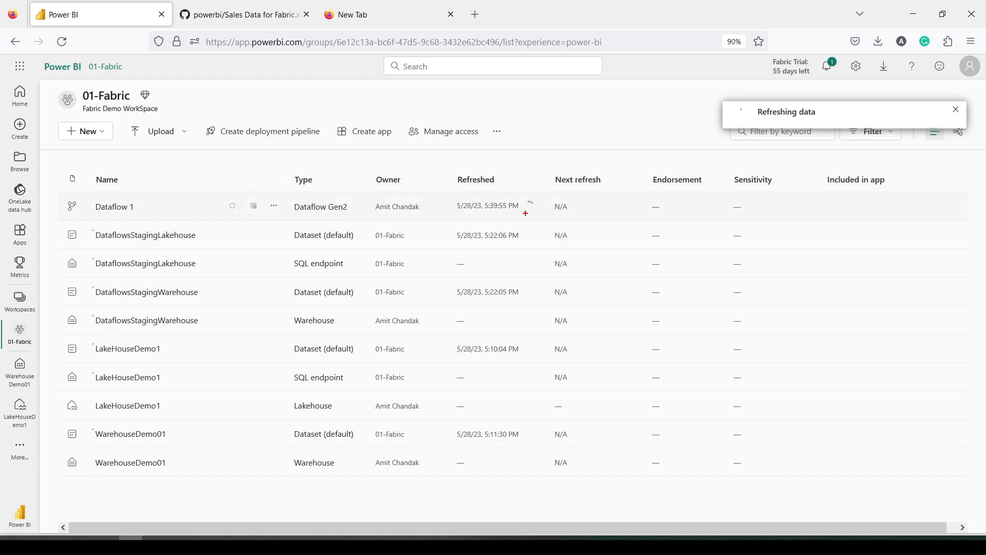
pyautogui.moveTo(65, 189)
pyautogui.mouseDown()
pyautogui.moveTo(102, 211)
pyautogui.moveTo(547, 231)
pyautogui.moveTo(540, 195)
pyautogui.mouseUp()
pyautogui.press('Escape')
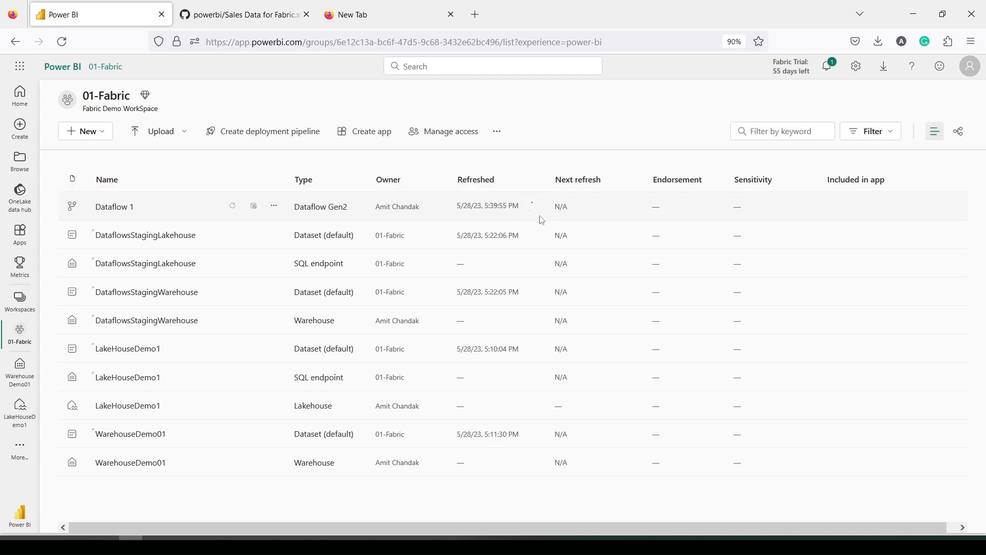
# Check the progress of the running refresh in Dataflow 1's refresh history and close the history
pyautogui.click(274, 206)
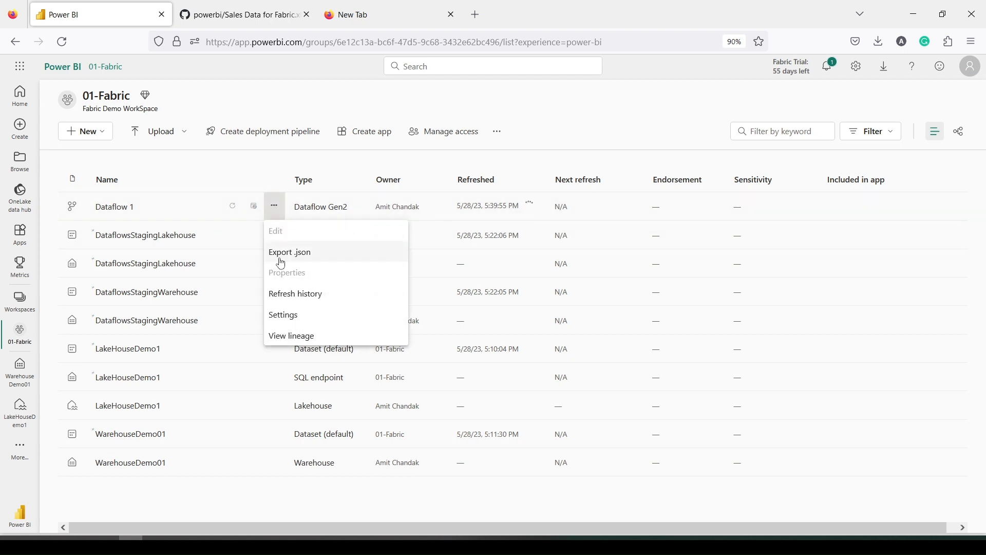
pyautogui.click(288, 292)
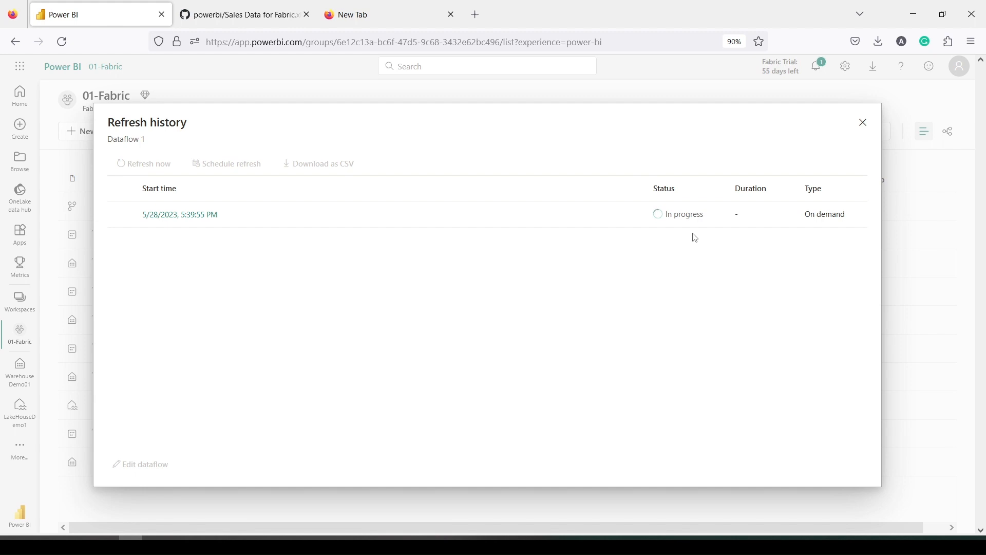
pyautogui.click(863, 124)
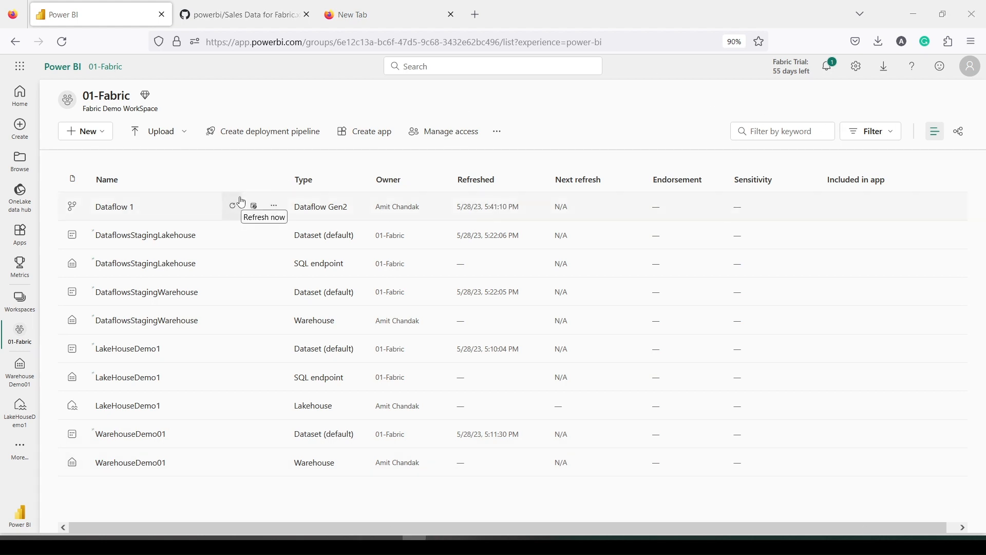
# Examine the finished run in Dataflow 1's refresh history, view the schedule refresh settings and return to the 01-Fabric workspace
pyautogui.click(275, 207)
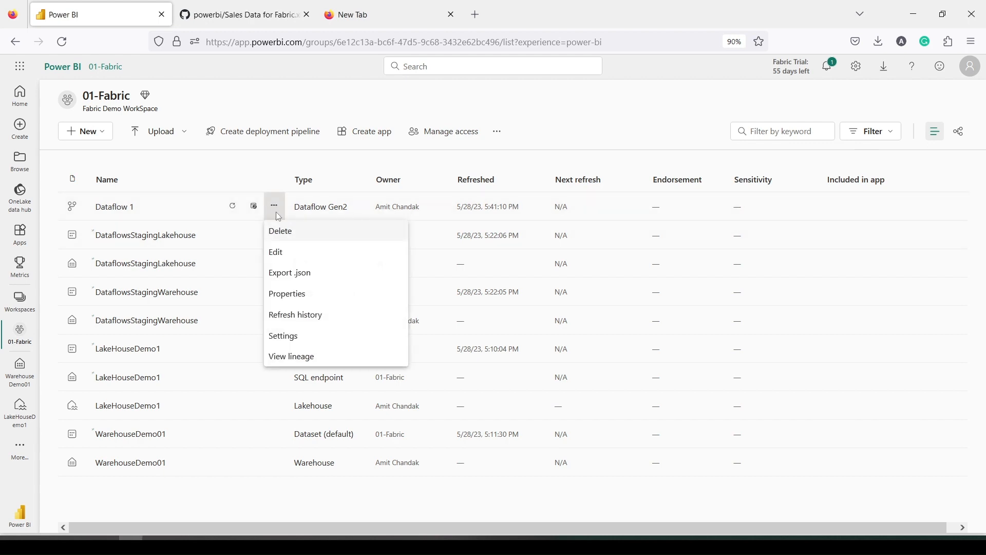
pyautogui.click(283, 315)
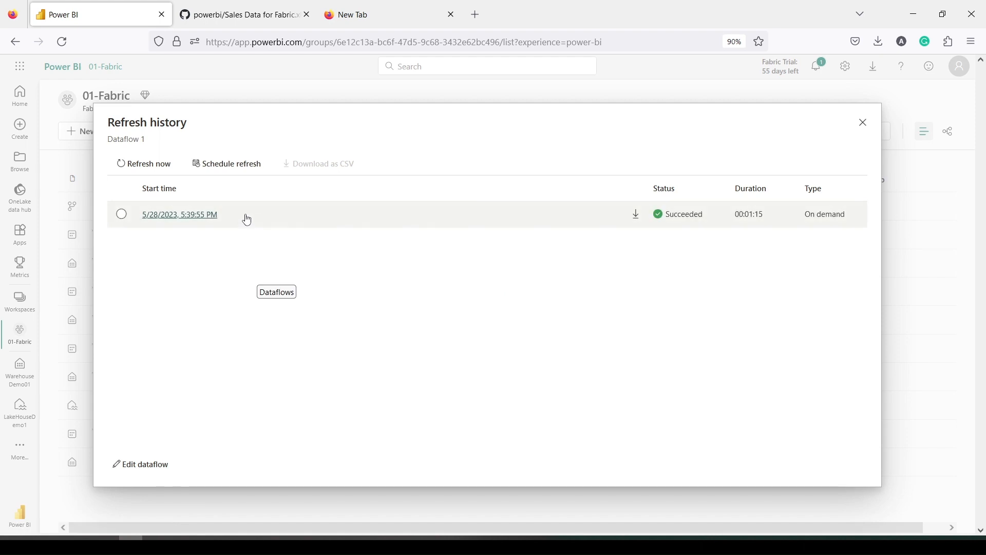
pyautogui.moveTo(112, 199)
pyautogui.mouseDown()
pyautogui.moveTo(214, 229)
pyautogui.moveTo(876, 239)
pyautogui.mouseUp()
pyautogui.moveTo(650, 202)
pyautogui.mouseDown()
pyautogui.moveTo(684, 228)
pyautogui.moveTo(712, 229)
pyautogui.mouseUp()
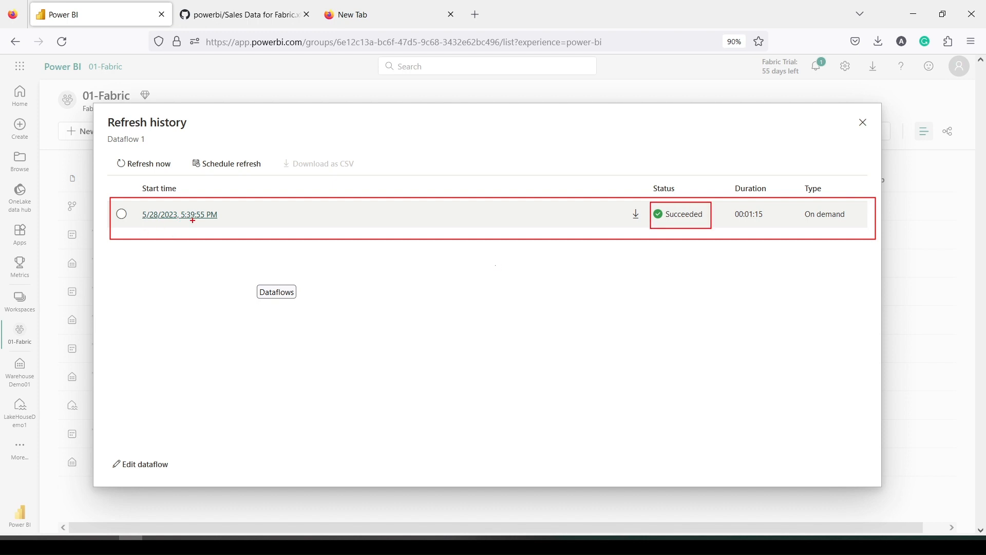
pyautogui.press('Escape')
pyautogui.click(218, 165)
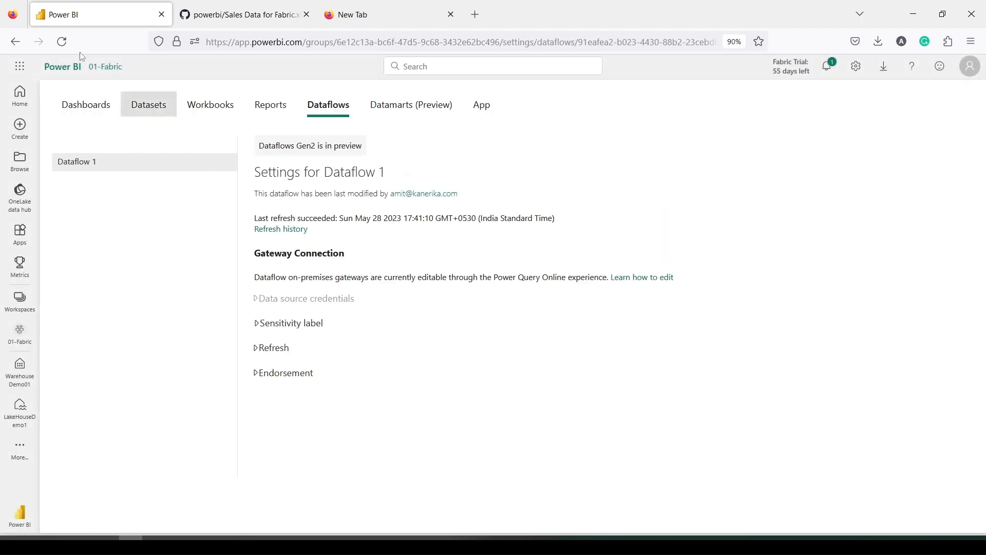
pyautogui.click(102, 66)
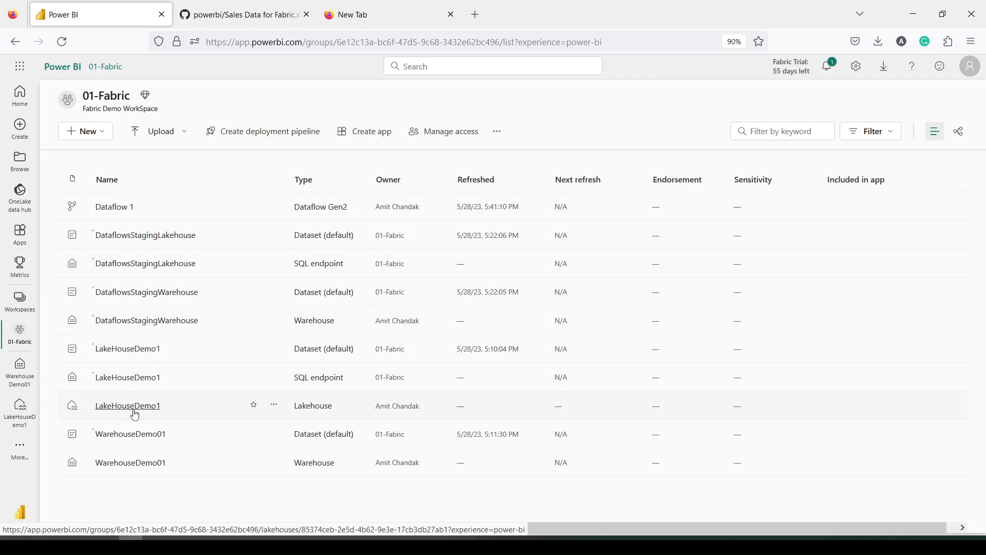
# Open the LakeHouseDemo1 lakehouse and examine the Customer, Geography, Item and Sales folders under Unidentified tables
pyautogui.click(129, 406)
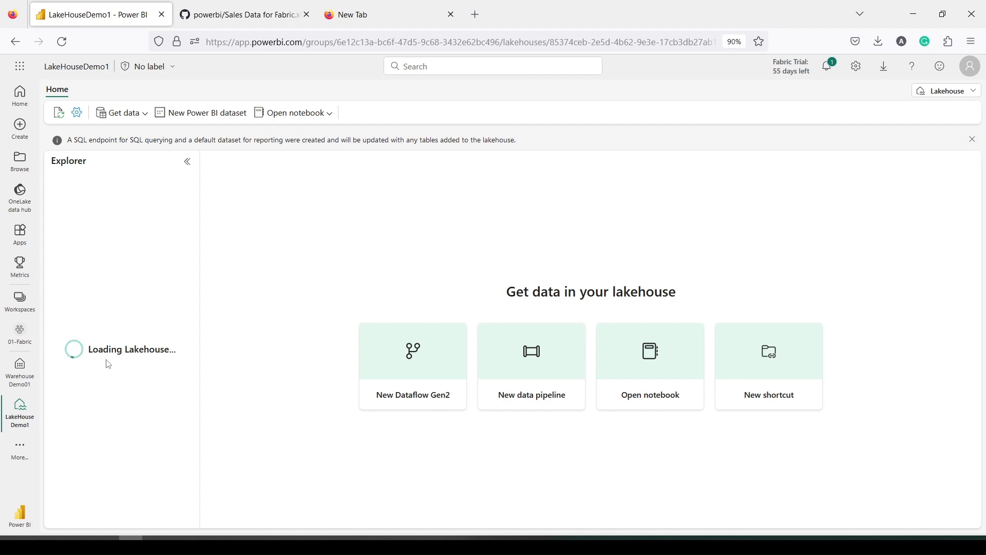
pyautogui.click(72, 224)
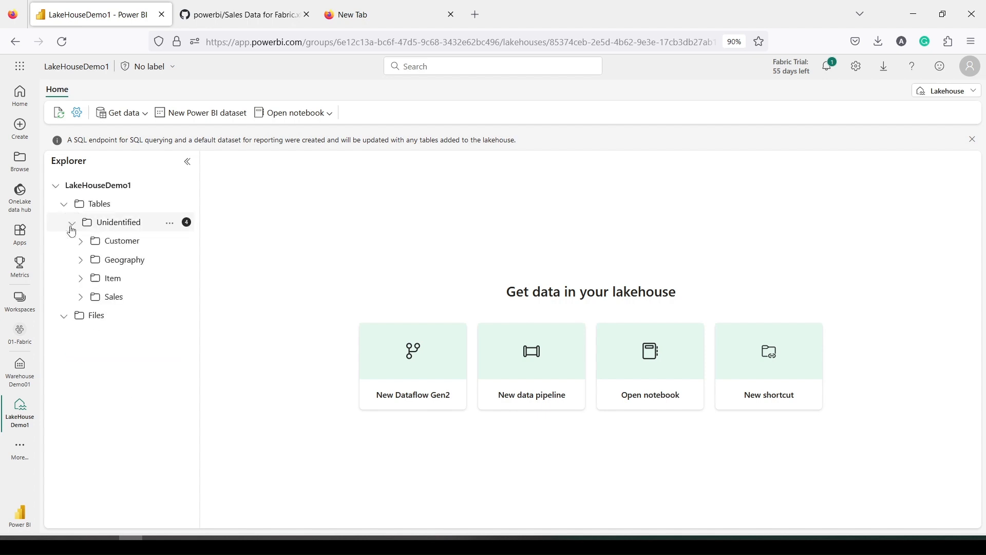
pyautogui.click(116, 244)
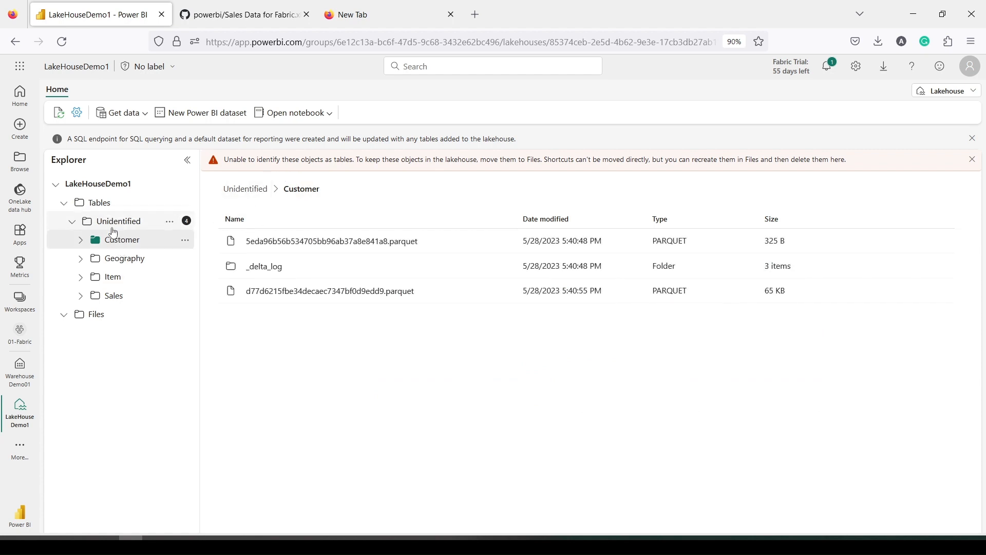
pyautogui.click(116, 261)
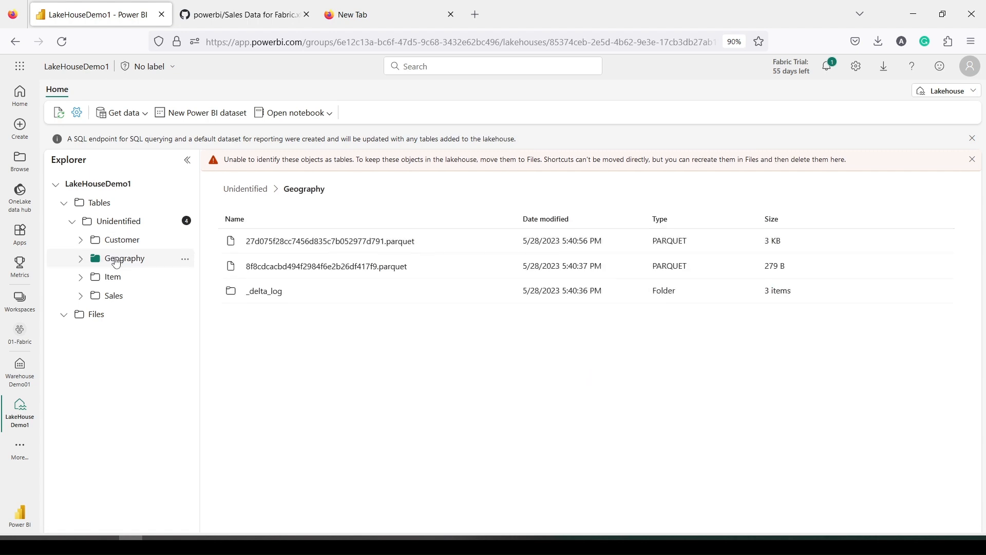
pyautogui.click(117, 277)
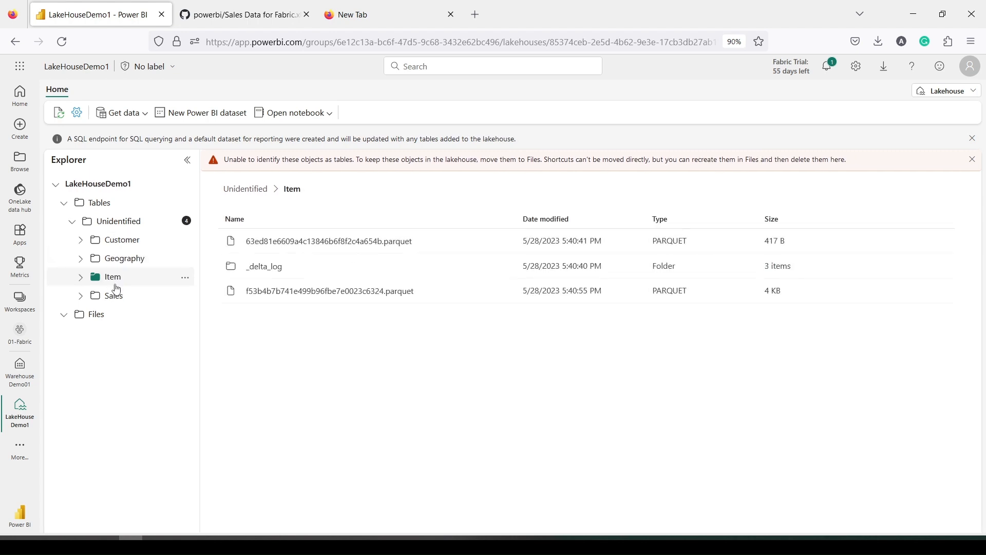
pyautogui.click(109, 296)
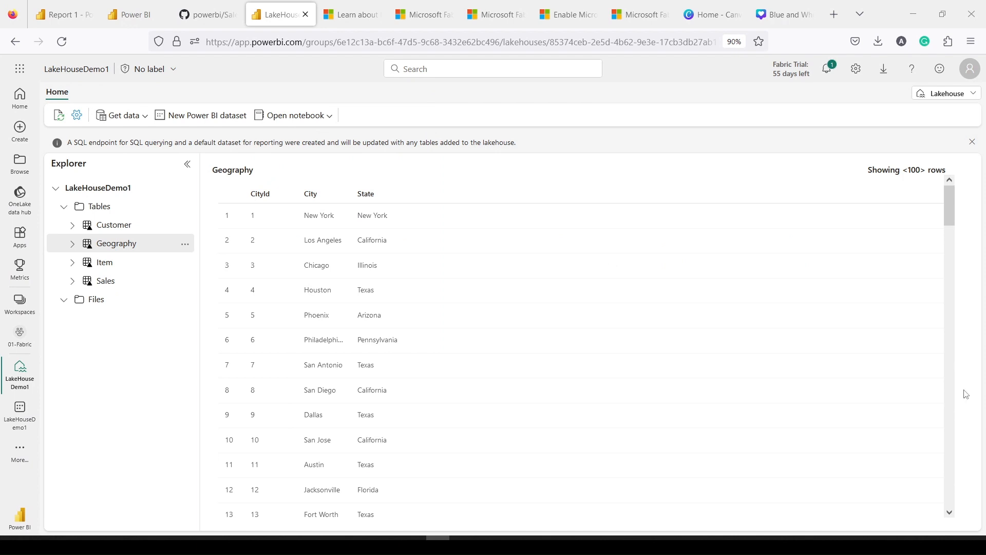
# List the columns of the Geography and Item tables and view the files behind the Geography table
pyautogui.click(74, 249)
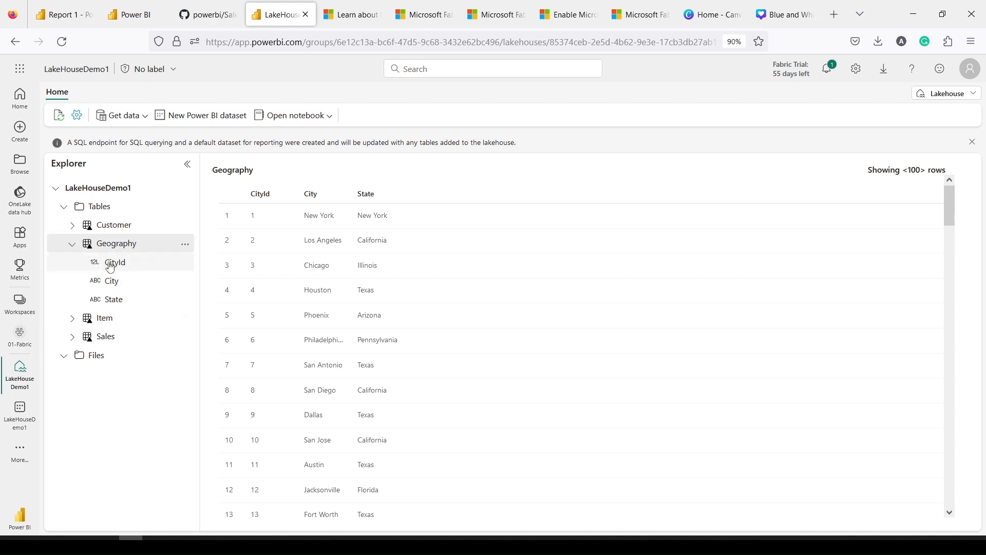
pyautogui.click(75, 319)
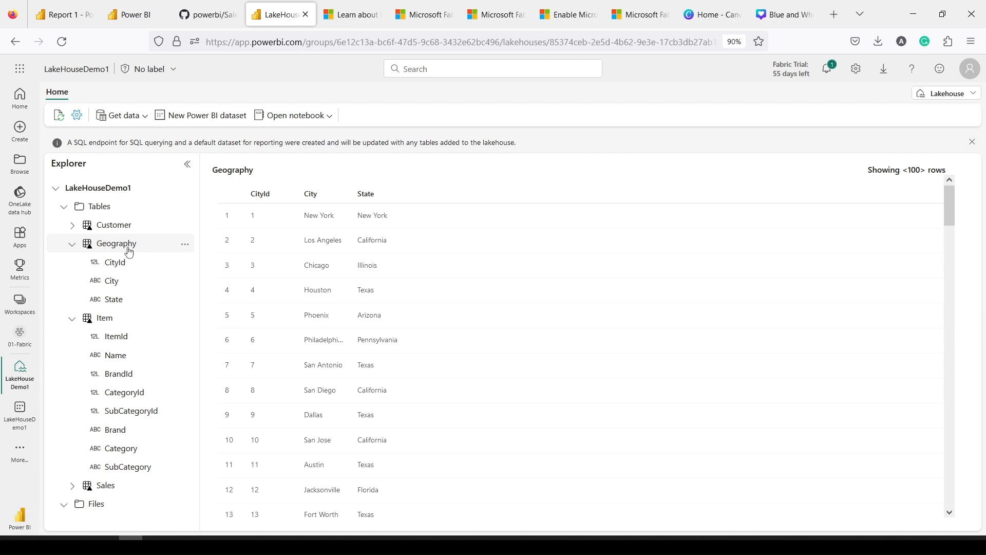
pyautogui.click(181, 246)
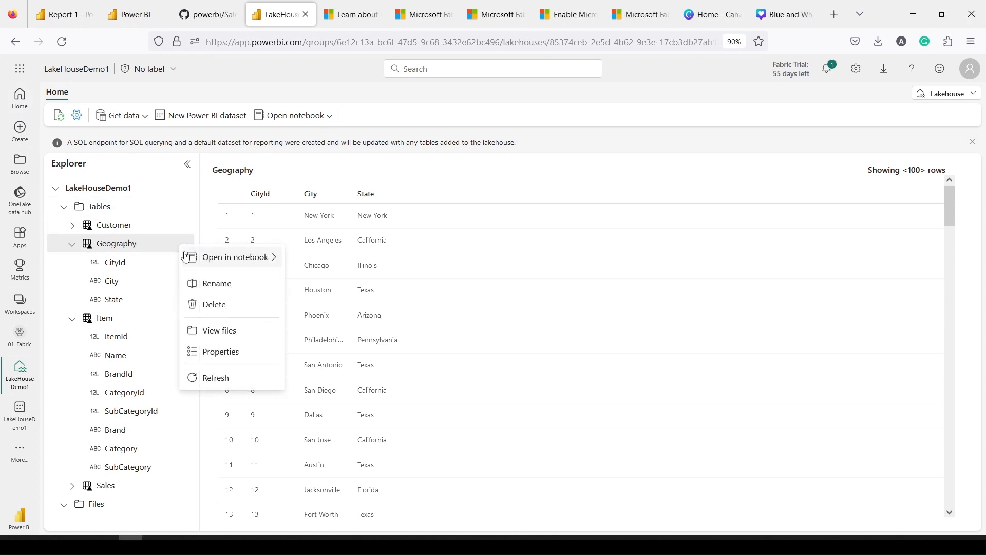
pyautogui.click(216, 333)
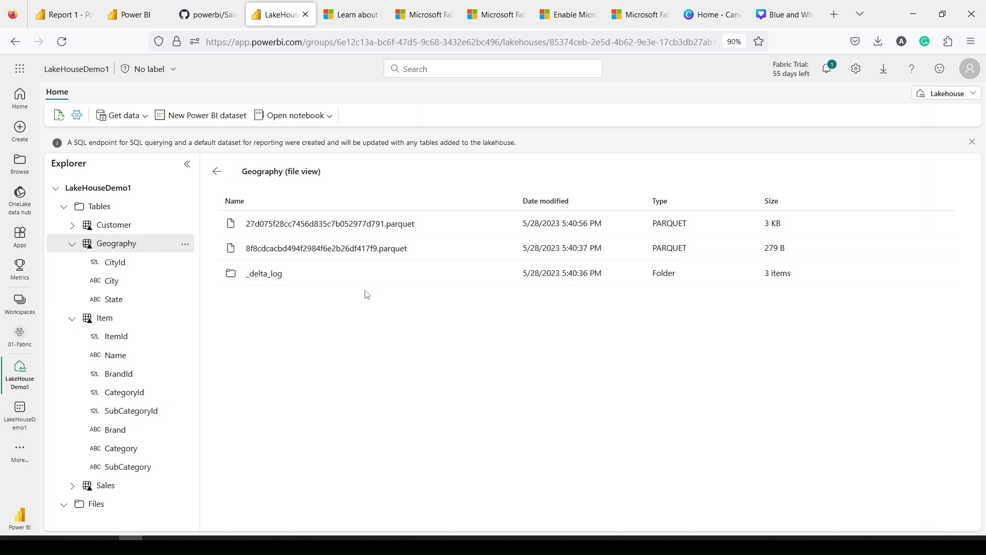
# Examine the Geography table's properties, including its ABFS path, and close them
pyautogui.click(185, 245)
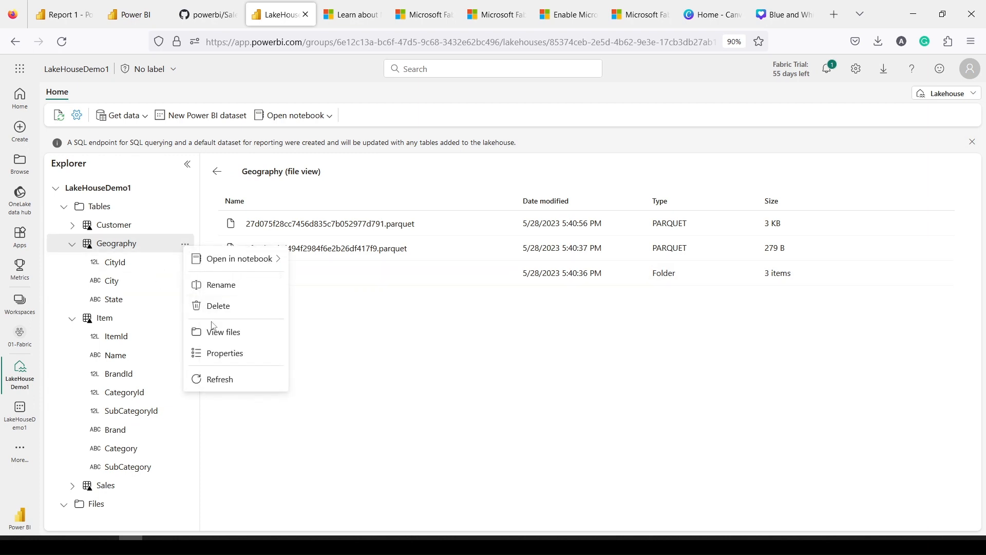
pyautogui.click(218, 354)
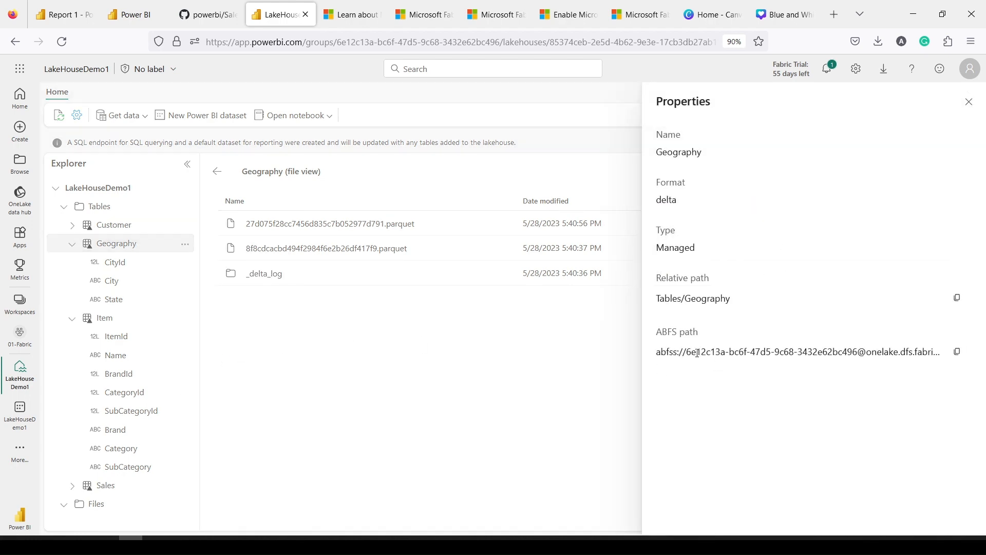
pyautogui.moveTo(701, 353); pyautogui.dragTo(934, 368)
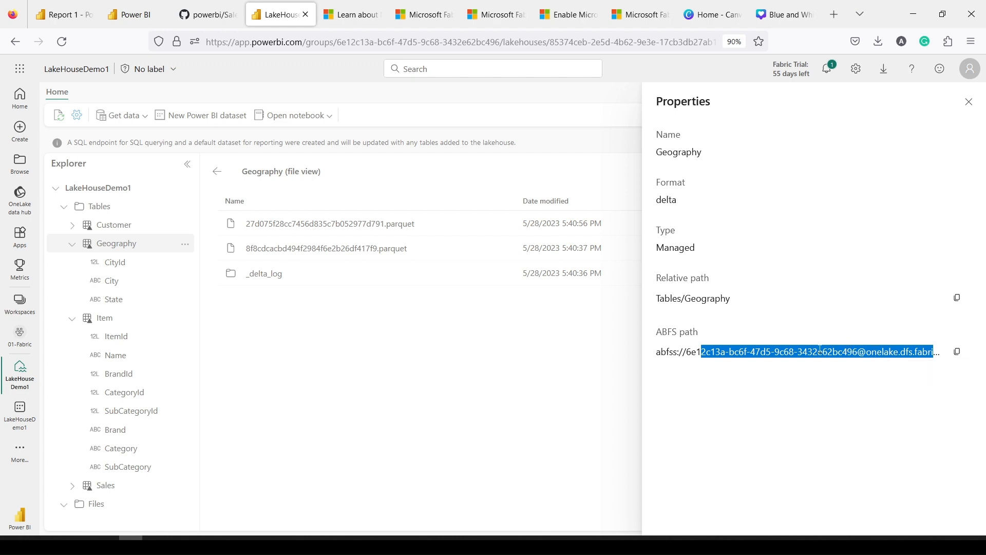
pyautogui.click(433, 306)
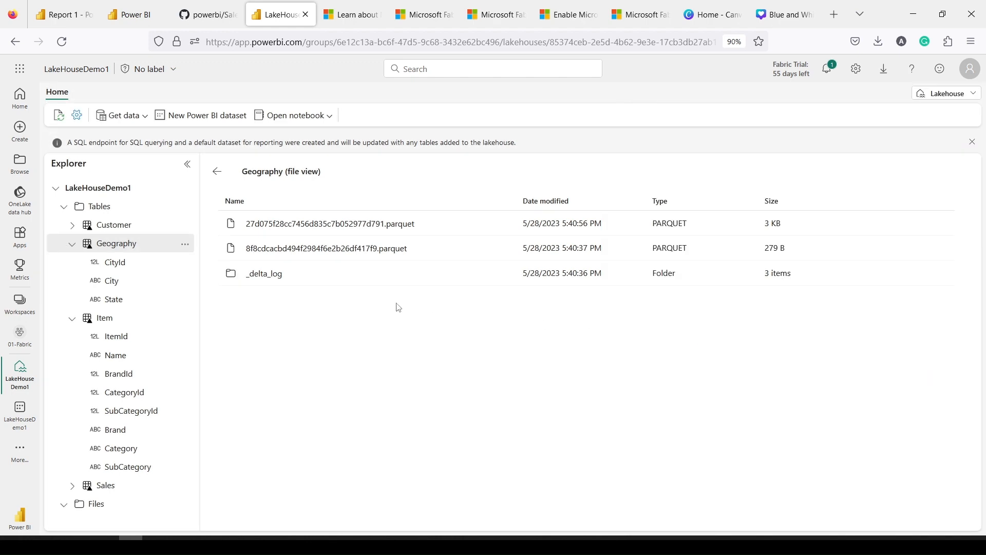
# List the Customer table's columns and look over the expanded lakehouse table tree
pyautogui.click(73, 225)
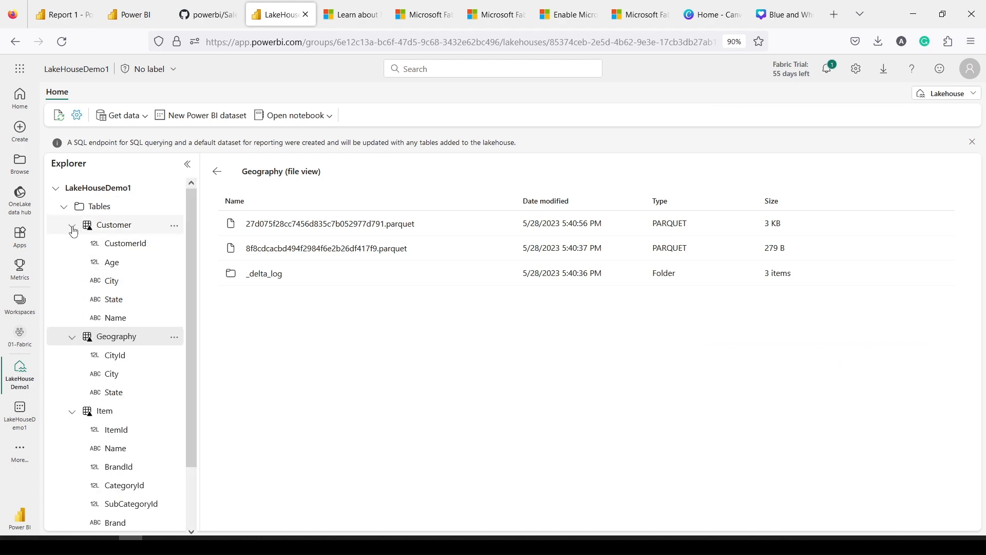
pyautogui.scroll(-1, 114, 493)
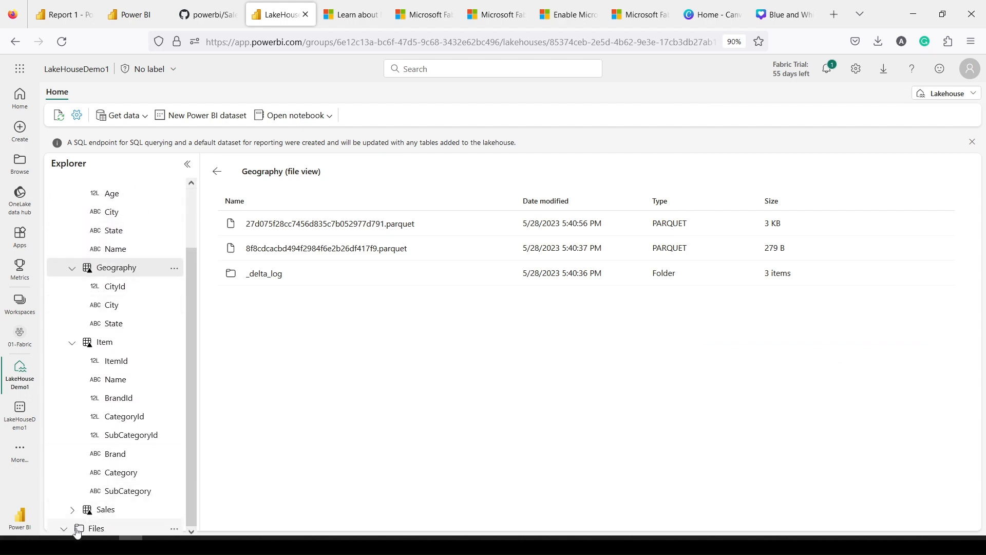
pyautogui.scroll(1, 137, 381)
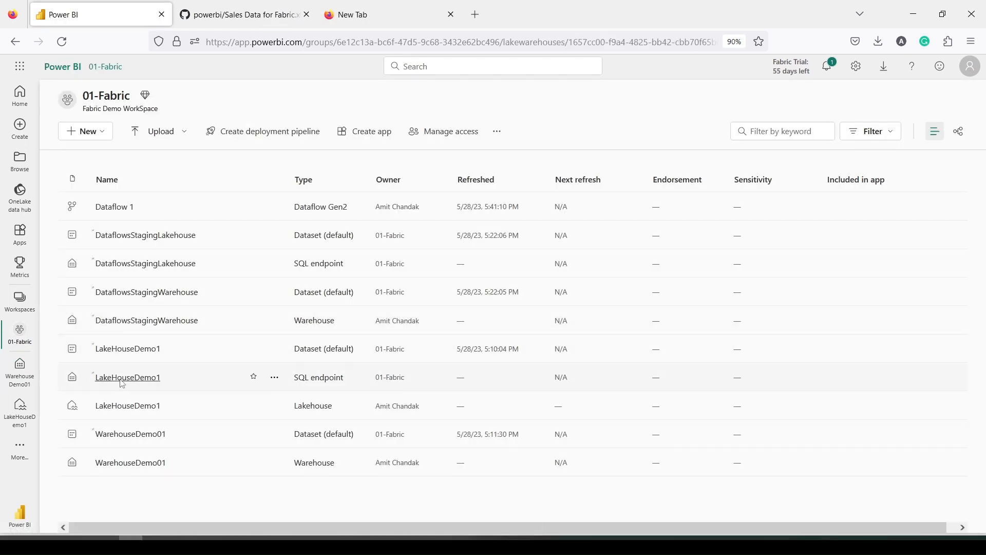
# Open the LakeHouseDemo1 SQL endpoint from the 01-Fabric workspace and preview the Geography, Item and Sales table data
pyautogui.click(128, 377)
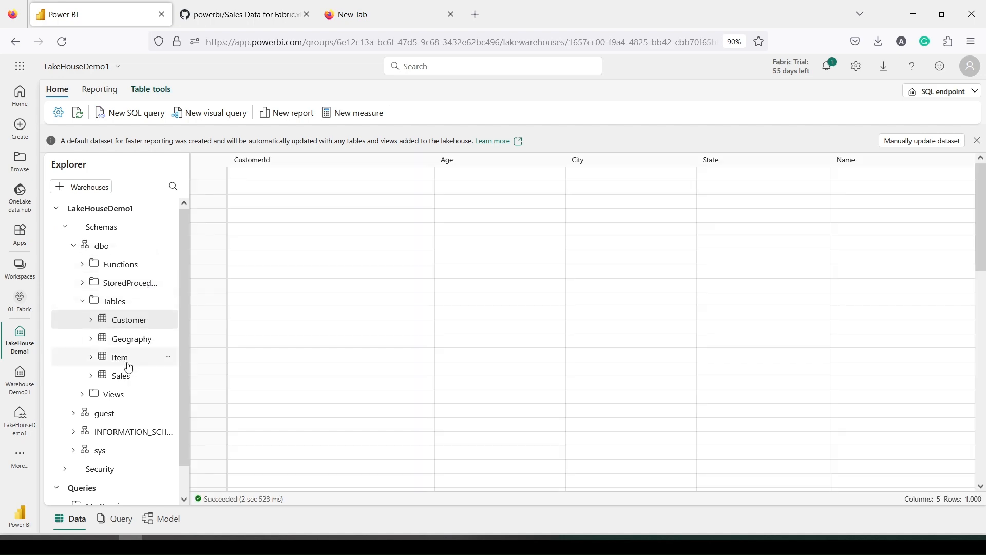
pyautogui.click(141, 336)
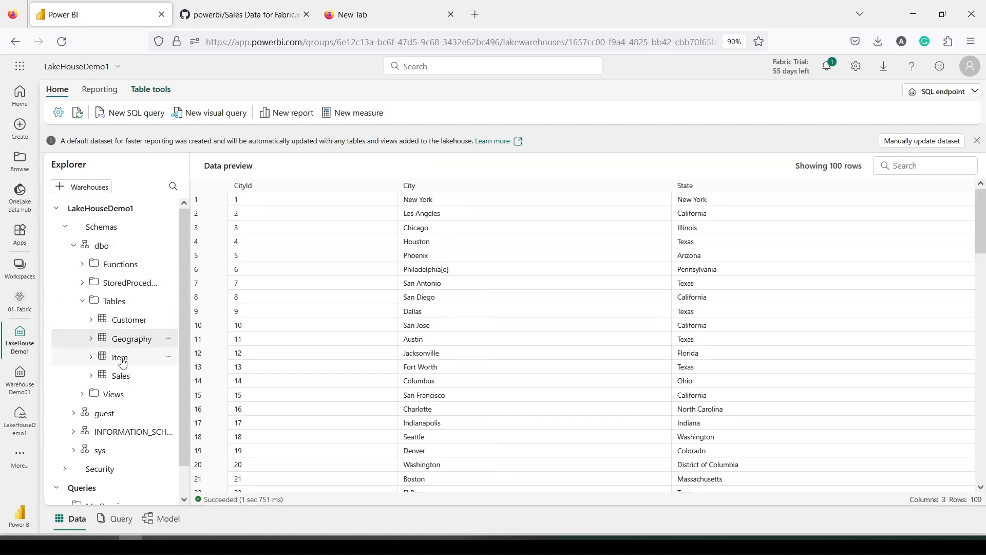
pyautogui.click(123, 362)
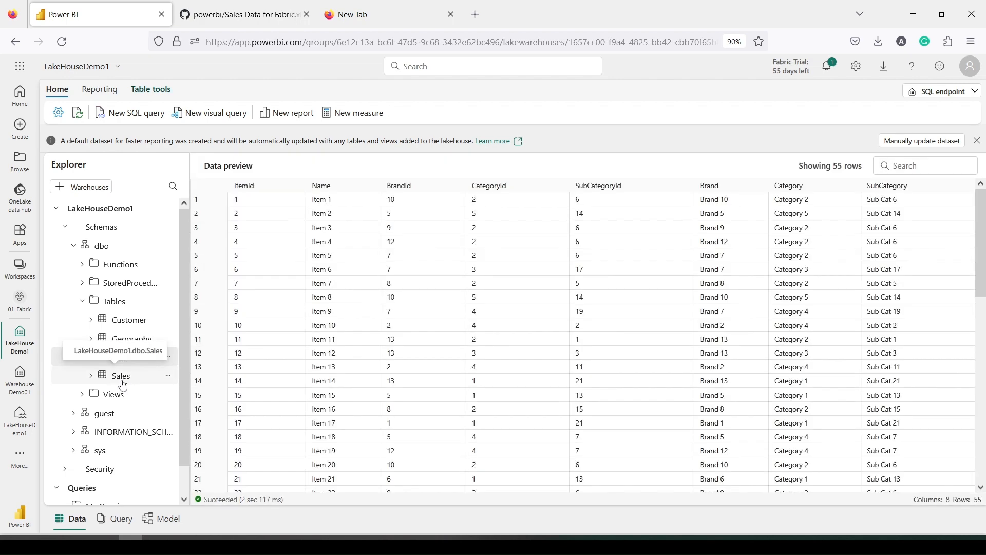
pyautogui.click(123, 383)
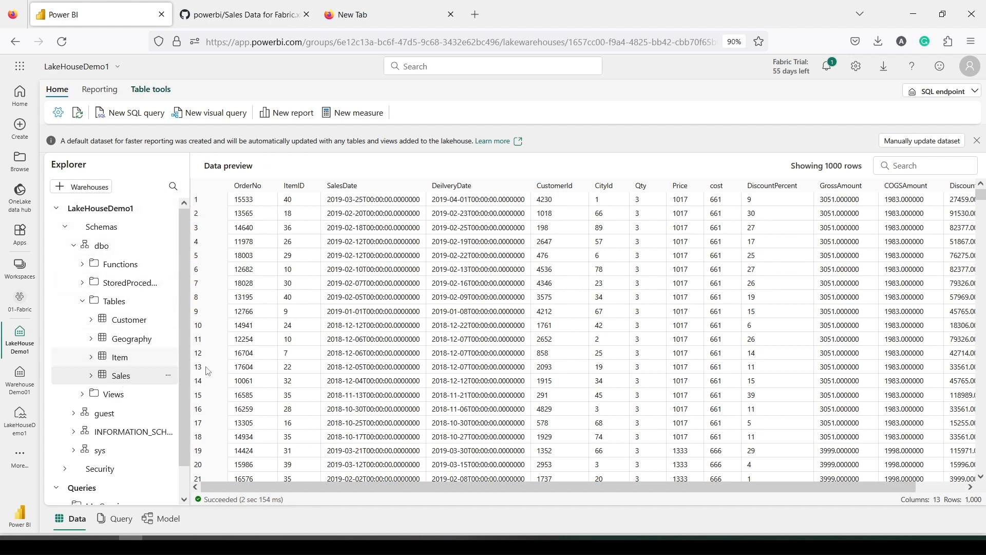
pyautogui.moveTo(551, 486)
pyautogui.mouseDown()
pyautogui.moveTo(652, 489)
pyautogui.moveTo(535, 487)
pyautogui.mouseUp()
# Create a new SQL query with "select * from Sales", run it and look through the returned rows
pyautogui.click(138, 119)
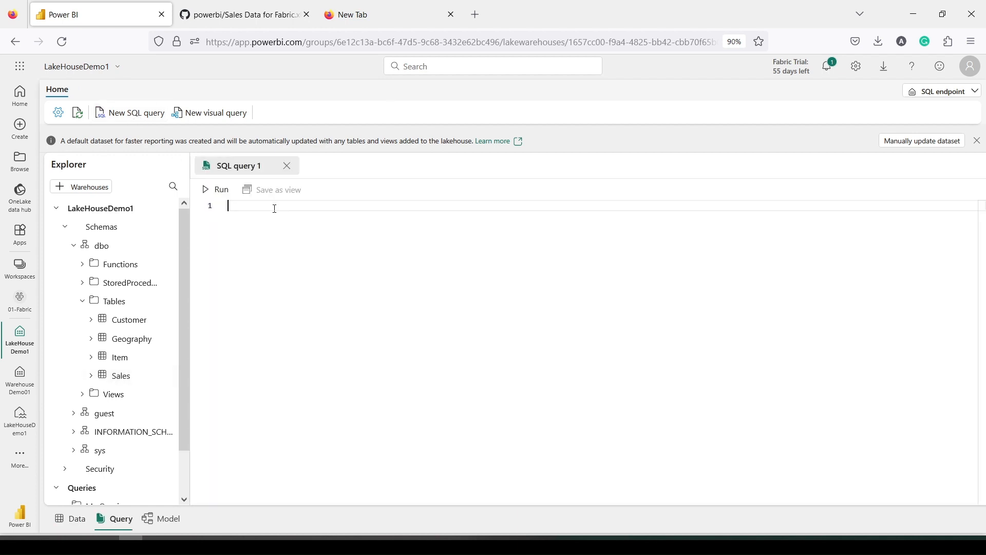
pyautogui.write('select * from sales')
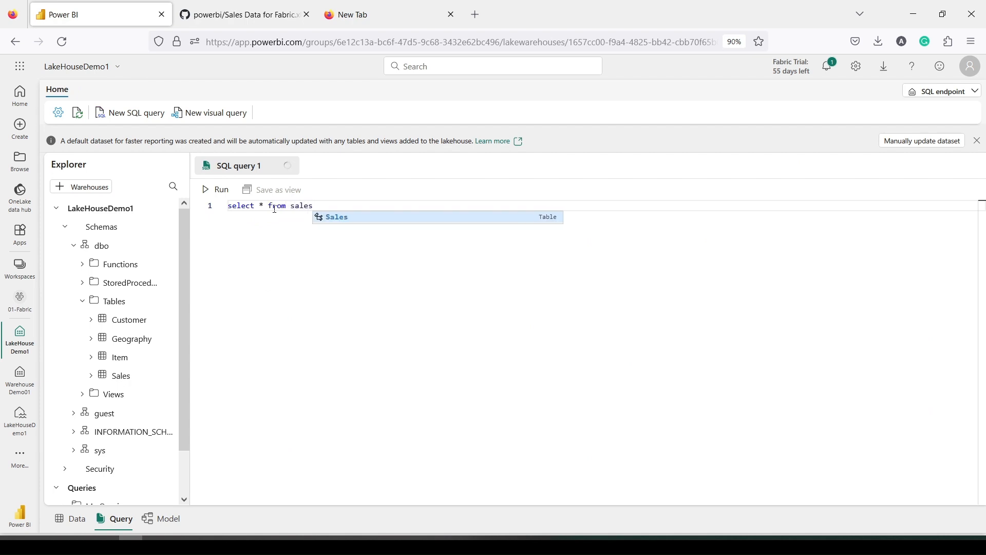
pyautogui.click(339, 217)
pyautogui.moveTo(348, 207); pyautogui.dragTo(180, 204)
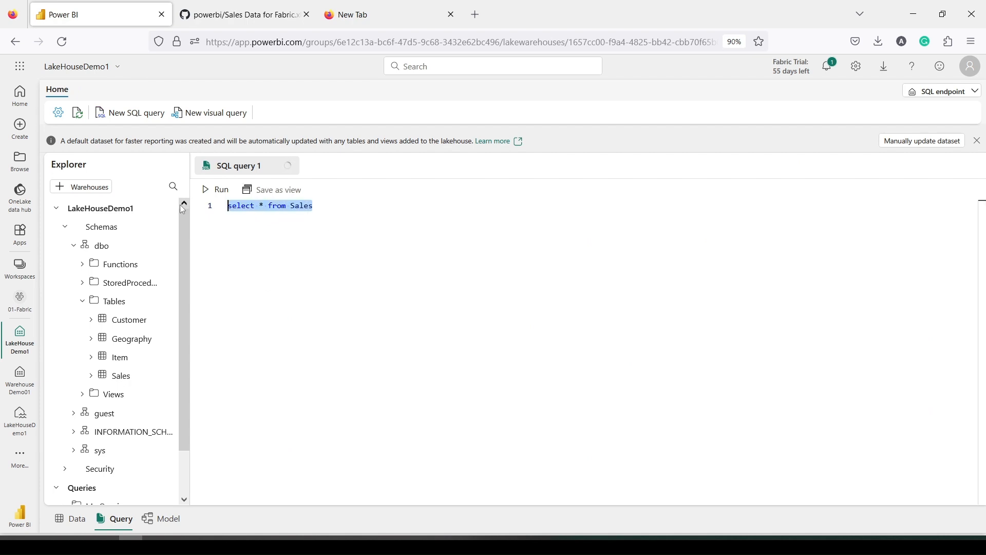
pyautogui.click(217, 194)
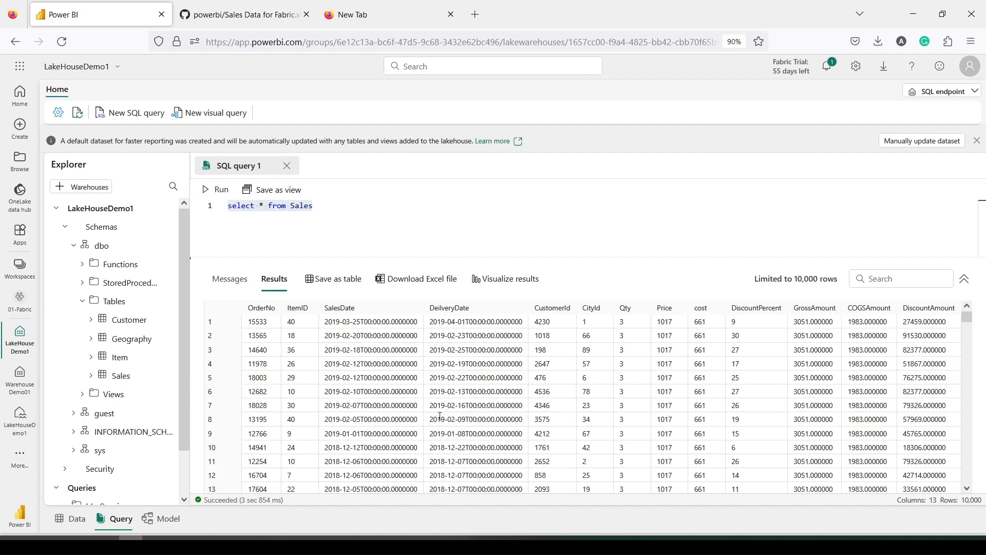
pyautogui.scroll(-15, 359, 403)
pyautogui.scroll(15, 438, 403)
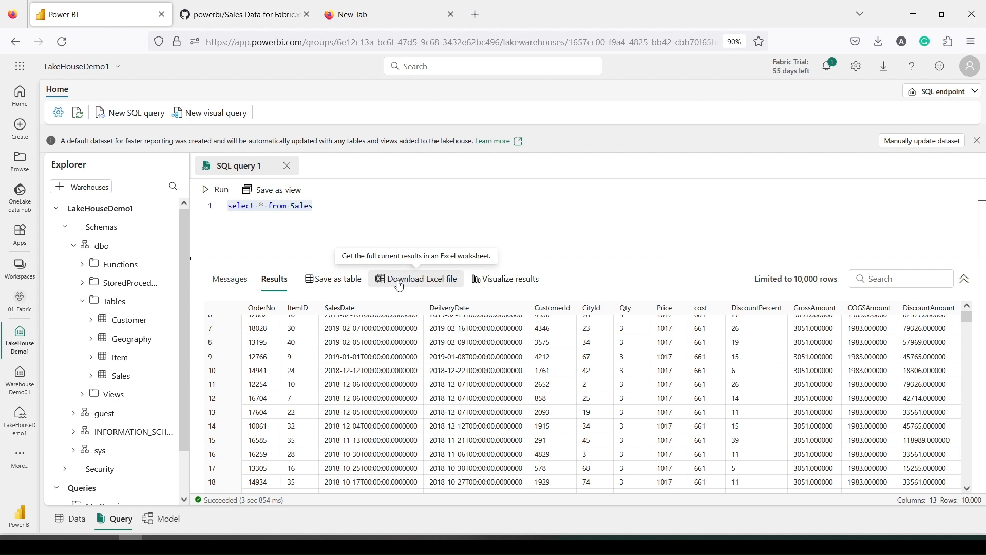
# Look at the SQL statement offered for visualizing the Sales query results, then cancel without continuing
pyautogui.click(508, 288)
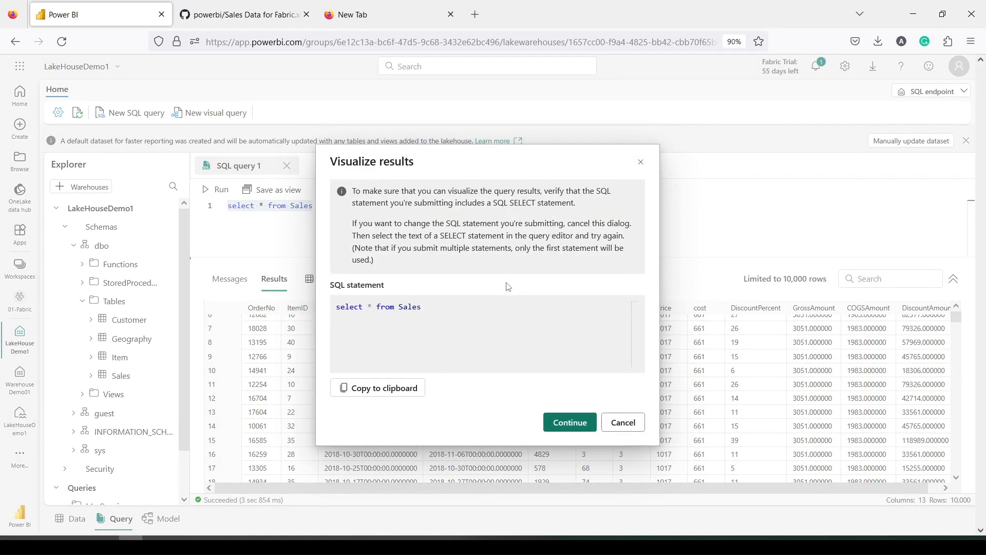
pyautogui.click(623, 422)
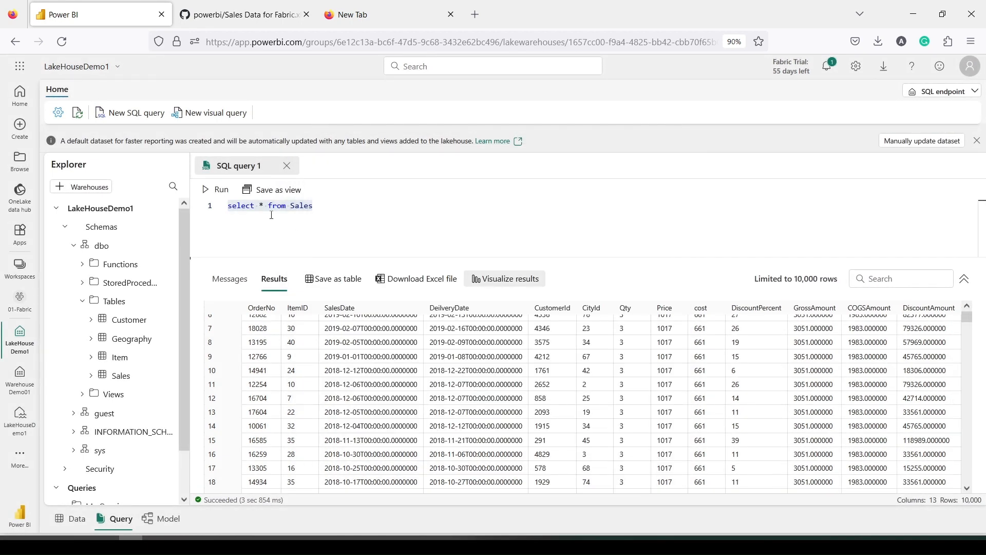
pyautogui.tripleClick(260, 206)
pyautogui.click(259, 206)
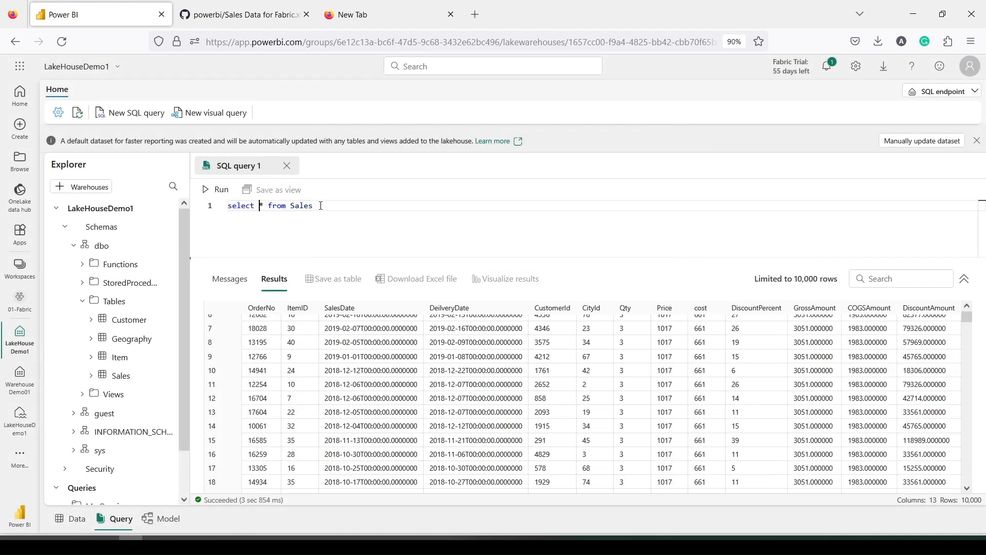
pyautogui.moveTo(321, 205); pyautogui.dragTo(263, 206)
pyautogui.click(266, 207)
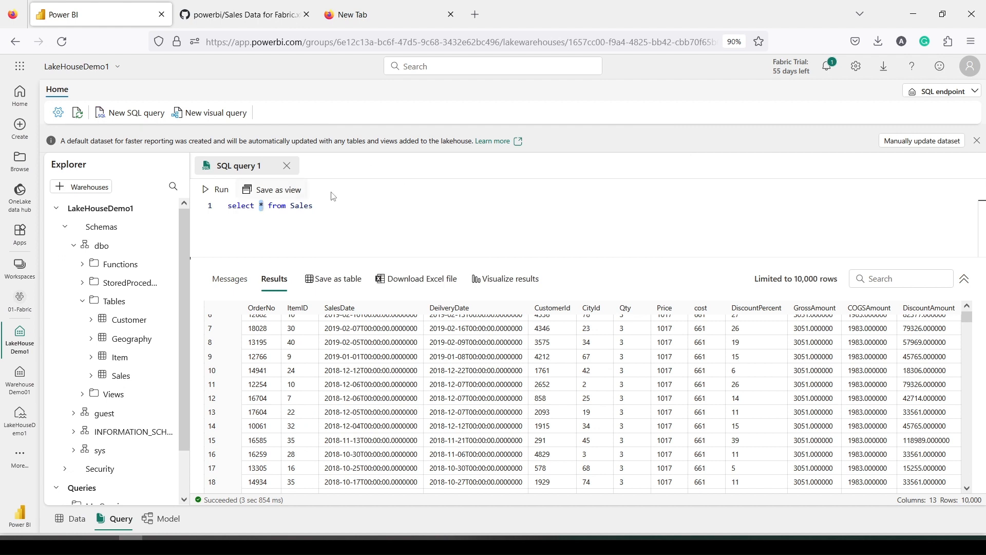
# Put "from Sales" on its own line of the query and start an "inner join item on (" clause below it
pyautogui.click(268, 206)
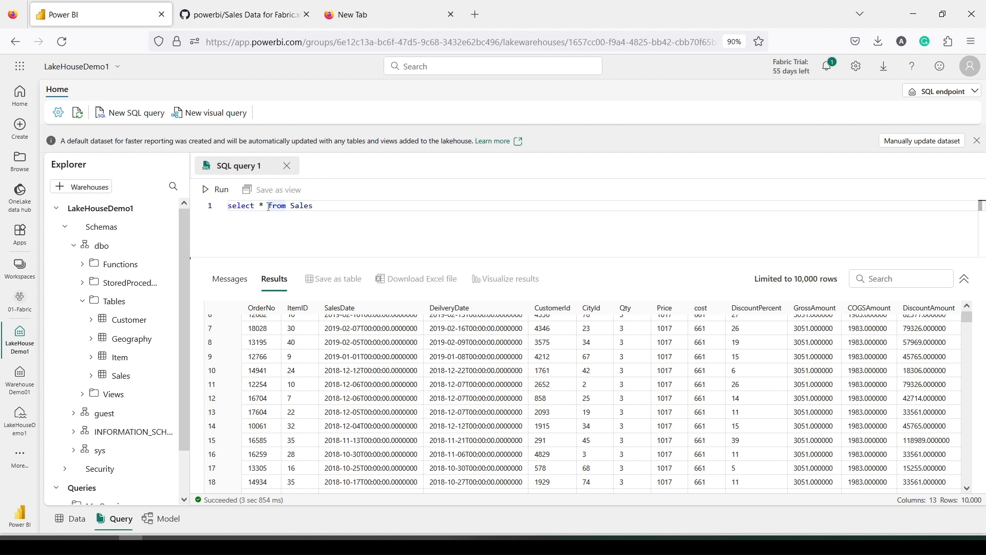
pyautogui.press('Return')
pyautogui.click(307, 211)
pyautogui.click(305, 221)
pyautogui.press('Return')
pyautogui.write('inn')
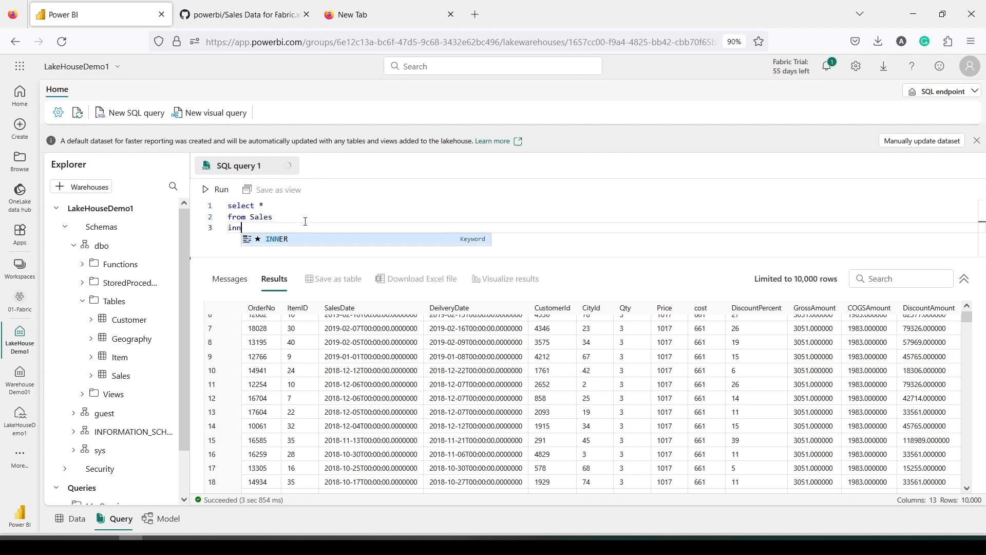
pyautogui.write('er join ')
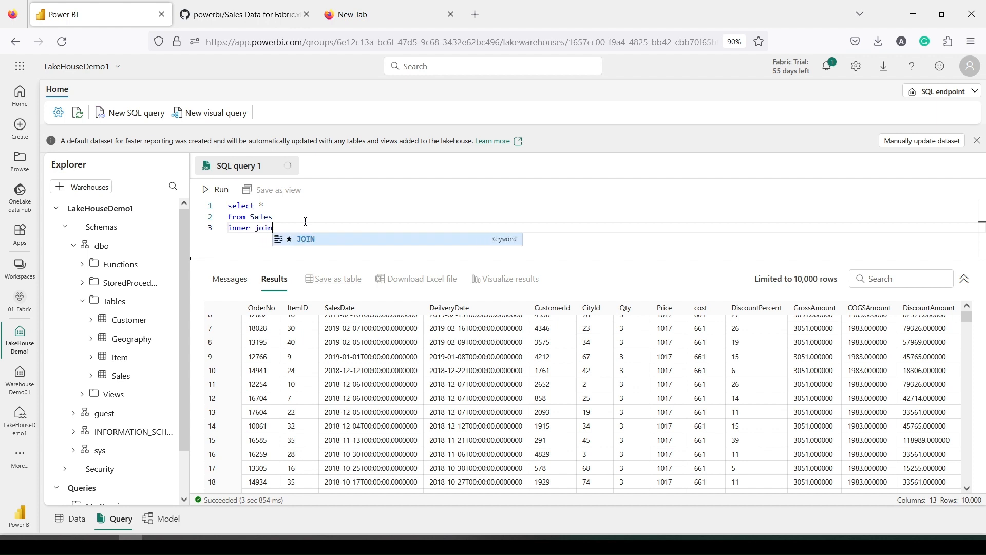
pyautogui.write('int')
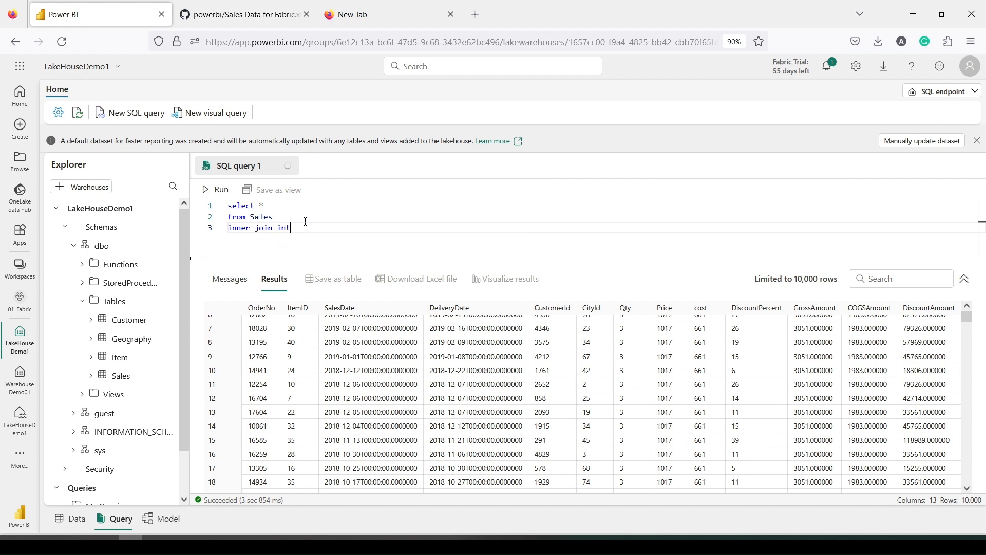
pyautogui.press('BackSpace')
pyautogui.press('BackSpace')
pyautogui.write('iten')
pyautogui.write('m on')
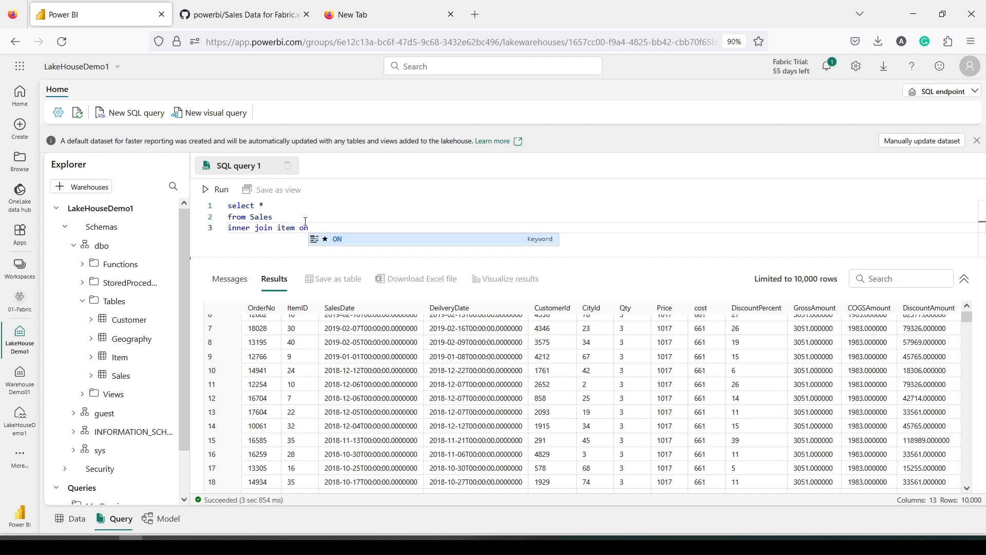
pyautogui.write(' (sa')
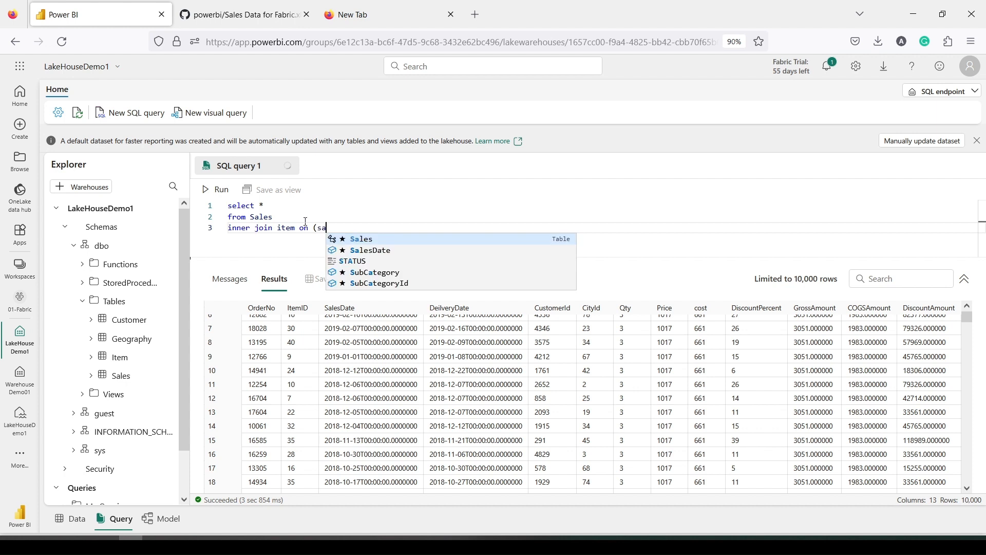
# Give the Sales table the alias s and the item table the alias i in the query
pyautogui.click(272, 218)
pyautogui.write('s')
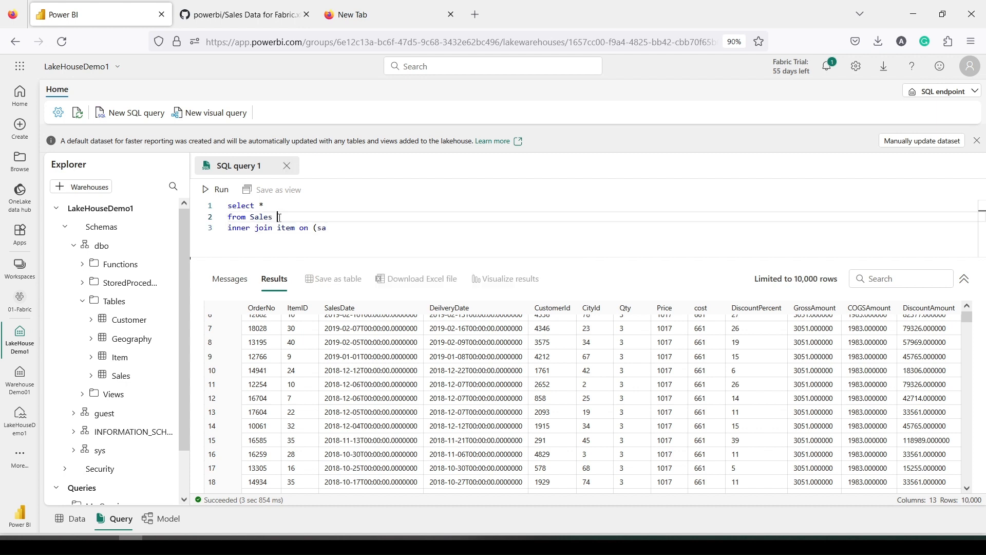
pyautogui.press('Escape')
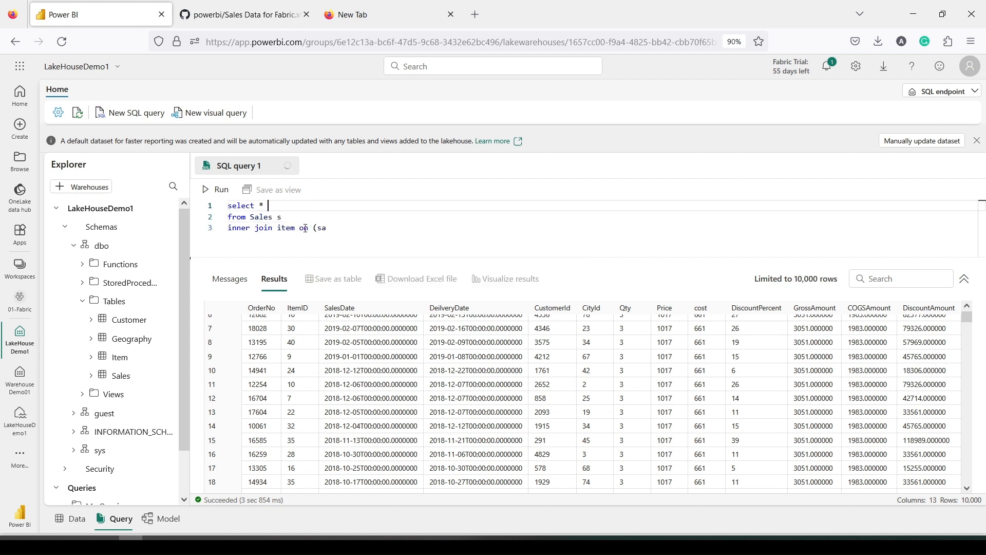
pyautogui.click(300, 230)
pyautogui.write('i')
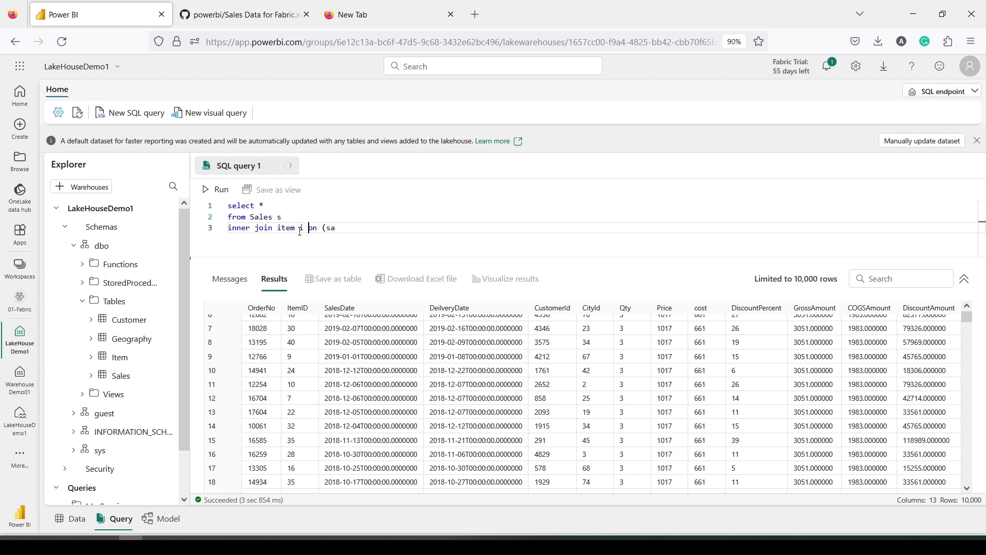
# Complete the join condition as (s.ItemID = i.ItemId)
pyautogui.press('BackSpace')
pyautogui.write('.Ite')
pyautogui.press('Tab')
pyautogui.write('= it')
pyautogui.press('BackSpace')
pyautogui.write('.i')
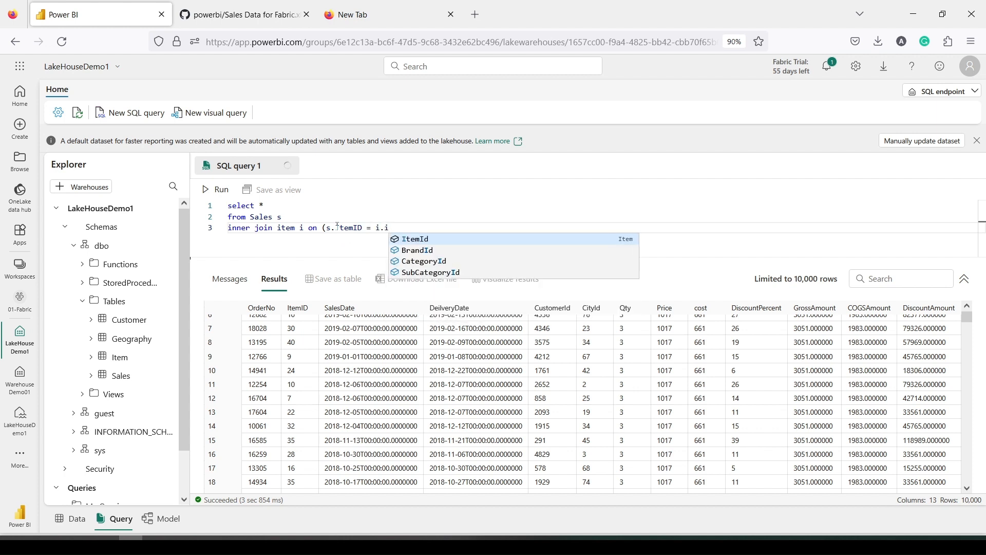
pyautogui.press('Tab')
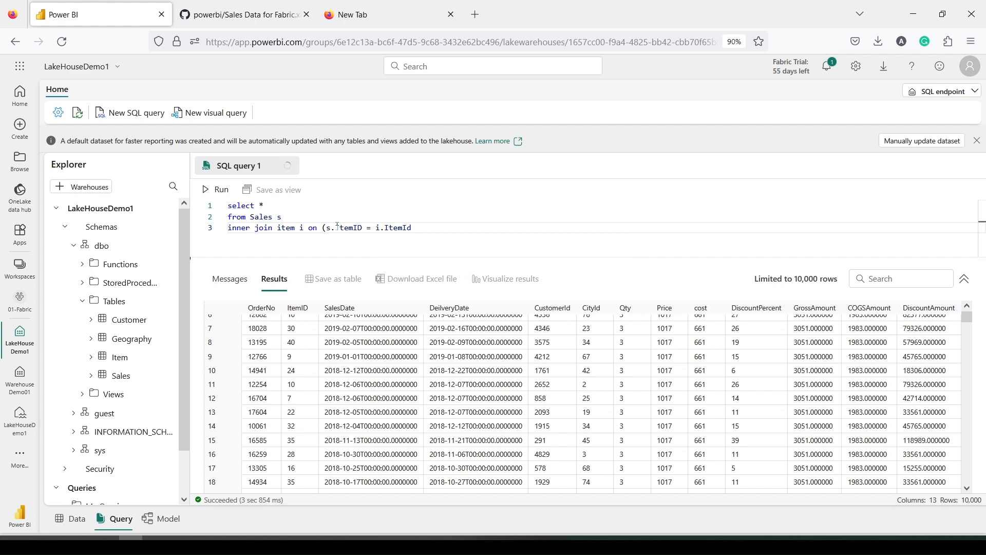
pyautogui.write(')')
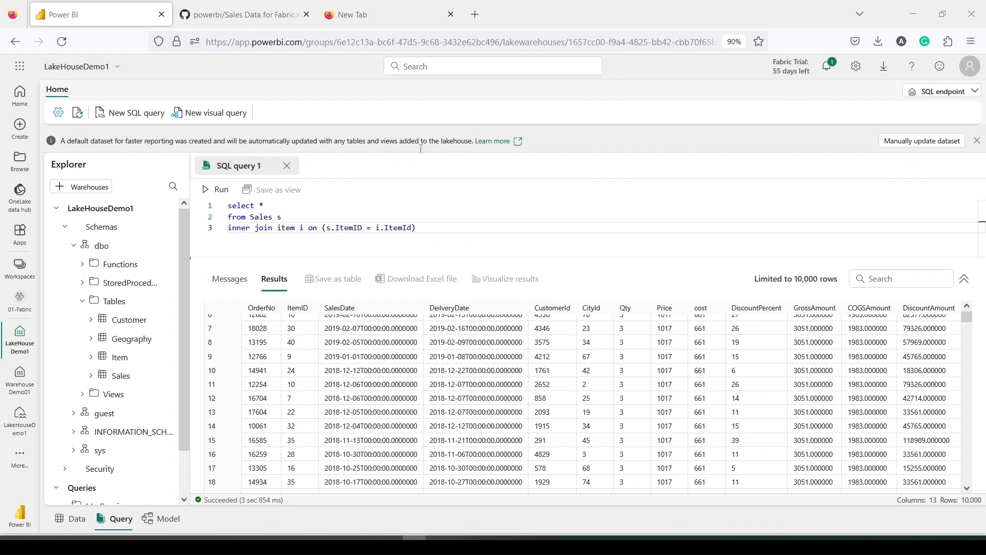
# Replace the asterisk in the select list with "i.Brand, Sum(S.GrossAmount)" and run the query
pyautogui.click(272, 208)
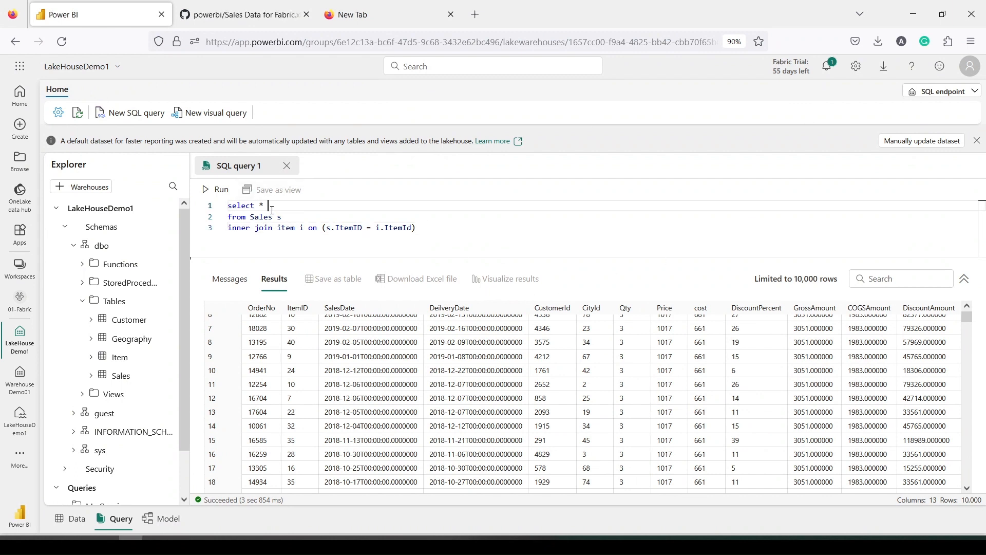
pyautogui.write('i.')
pyautogui.press('Escape')
pyautogui.write('Brand, Sum(S.GrossAmount)')
pyautogui.click(454, 226)
pyautogui.hotkey('ctrl', 'Return')
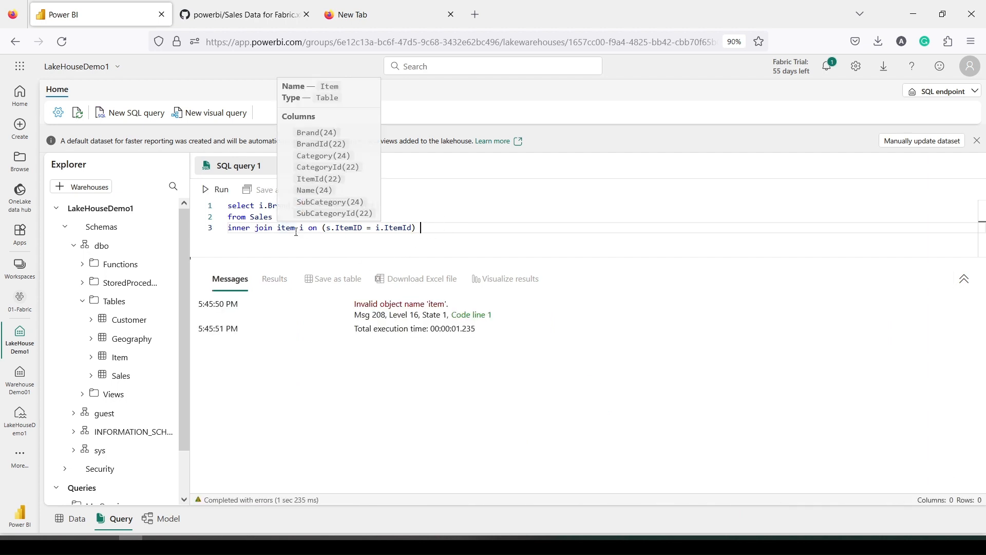
# Capitalize the joined table's name as Item and run the query again
pyautogui.click(282, 229)
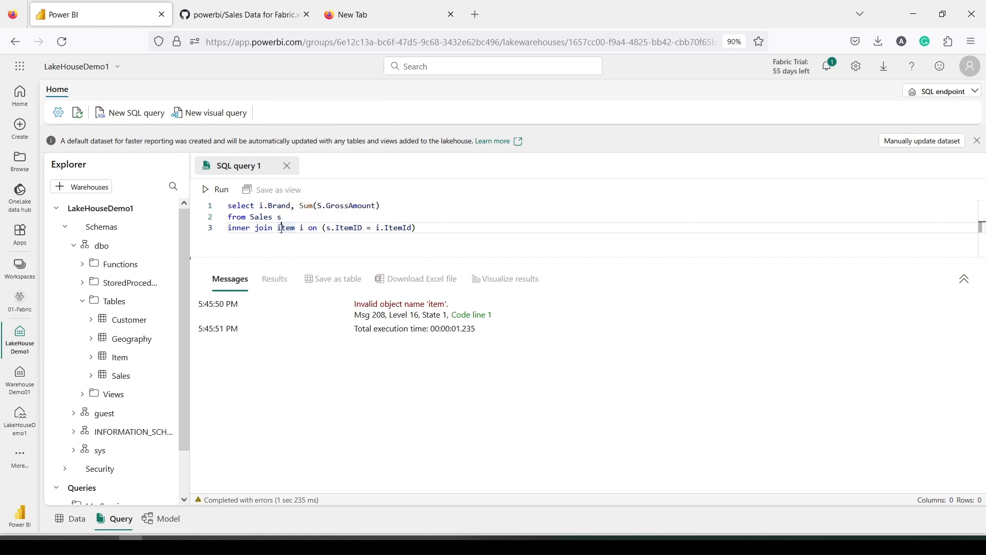
pyautogui.press('BackSpace')
pyautogui.write('I')
pyautogui.click(426, 228)
pyautogui.moveTo(425, 227); pyautogui.dragTo(213, 192)
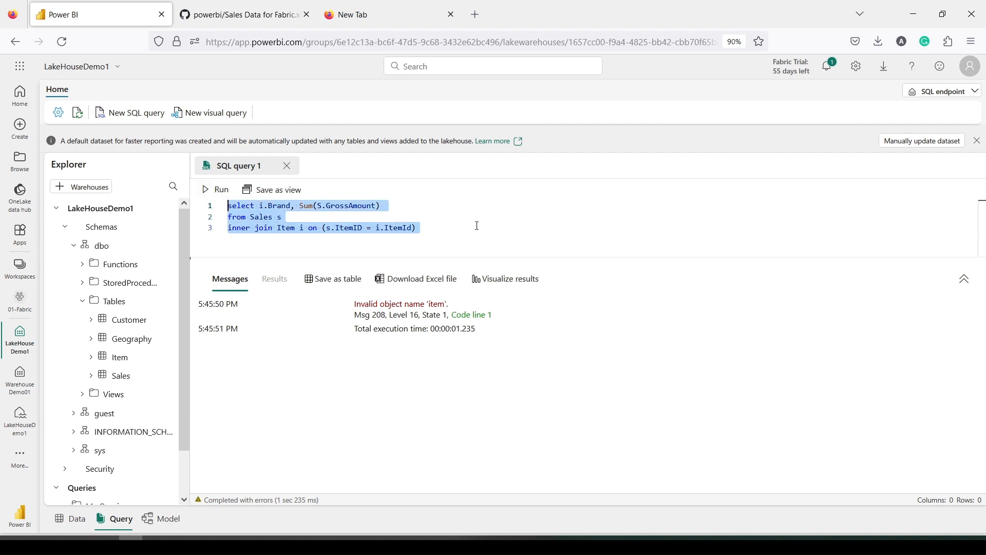
pyautogui.click(444, 233)
pyautogui.hotkey('ctrl', 'Return')
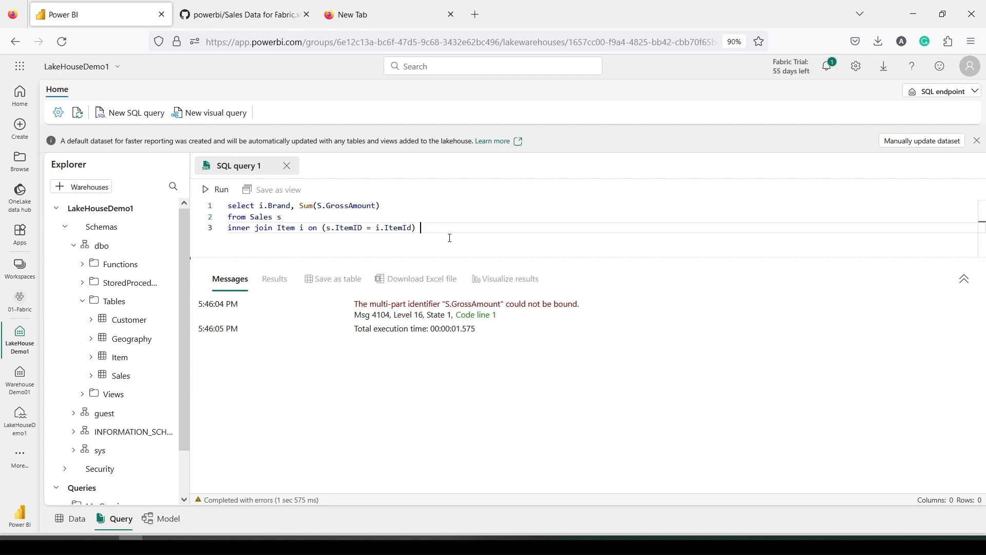
# Start a group by clause on a new line below the join, copying i.Brand from the select list for it
pyautogui.press('Return')
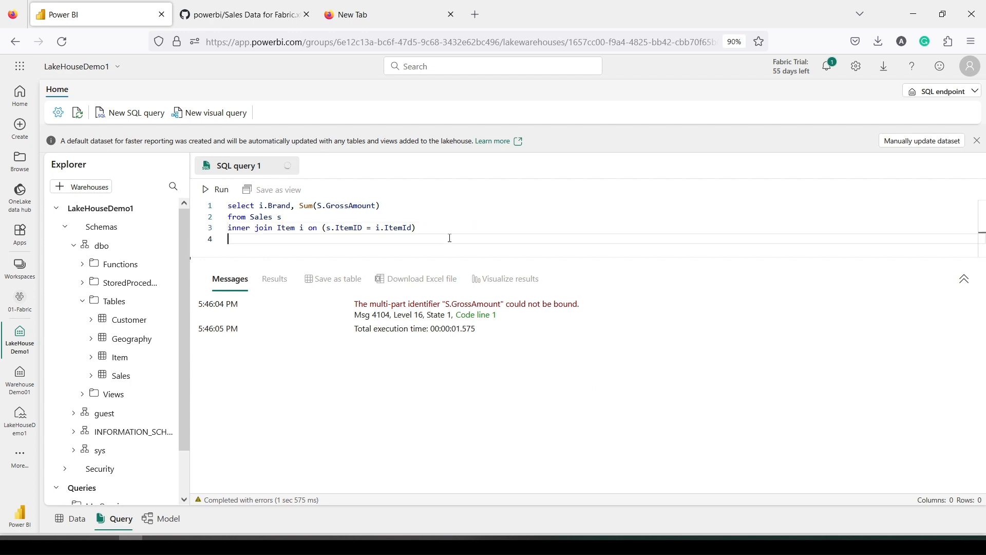
pyautogui.write('group bu')
pyautogui.moveTo(291, 206); pyautogui.dragTo(260, 205)
pyautogui.hotkey('ctrl', 'c')
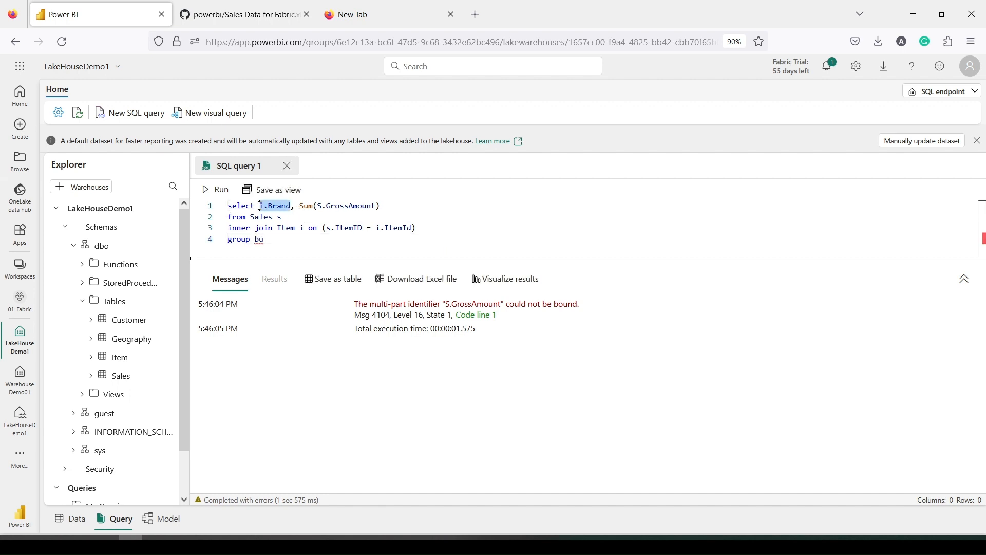
pyautogui.click(267, 242)
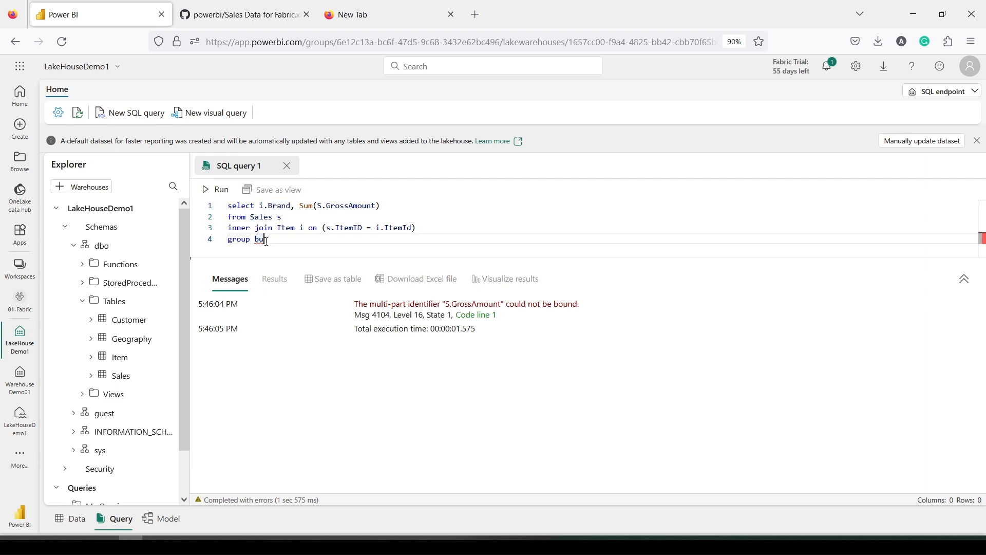
# Complete the brand sales query with "group by i.Brand" and run all four lines
pyautogui.press('BackSpace')
pyautogui.press('BackSpace')
pyautogui.write('y')
pyautogui.hotkey('ctrl', 'v')
pyautogui.moveTo(313, 248); pyautogui.dragTo(183, 199)
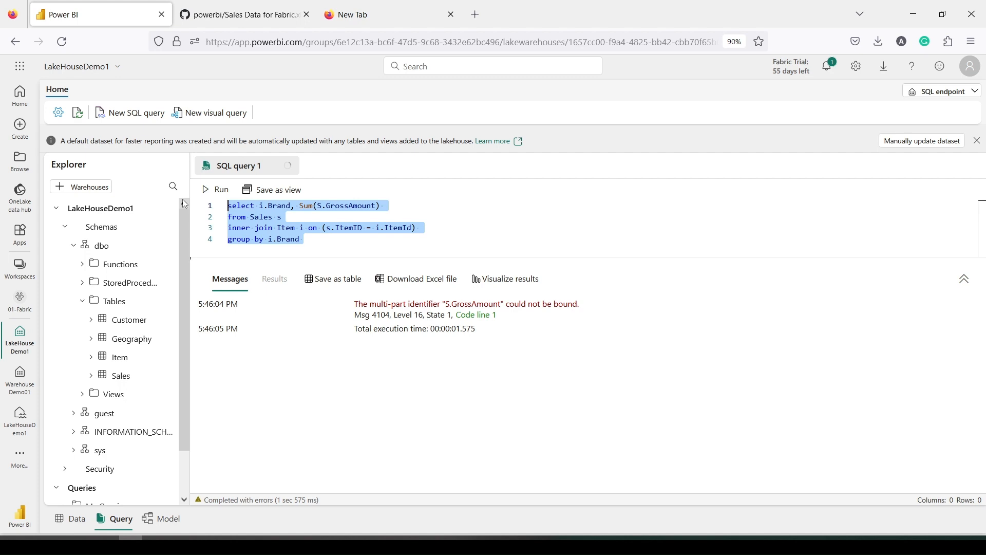
pyautogui.click(212, 190)
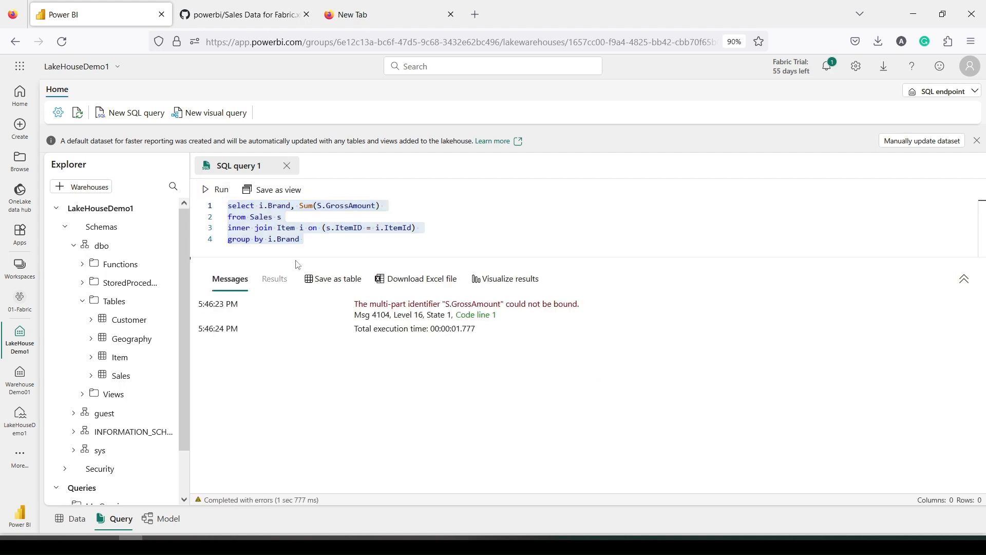
# Check the Sales table's column names, correct the summed field to lowercase s.GrossAmount, and run the whole query again
pyautogui.click(91, 375)
pyautogui.scroll(-3, 136, 383)
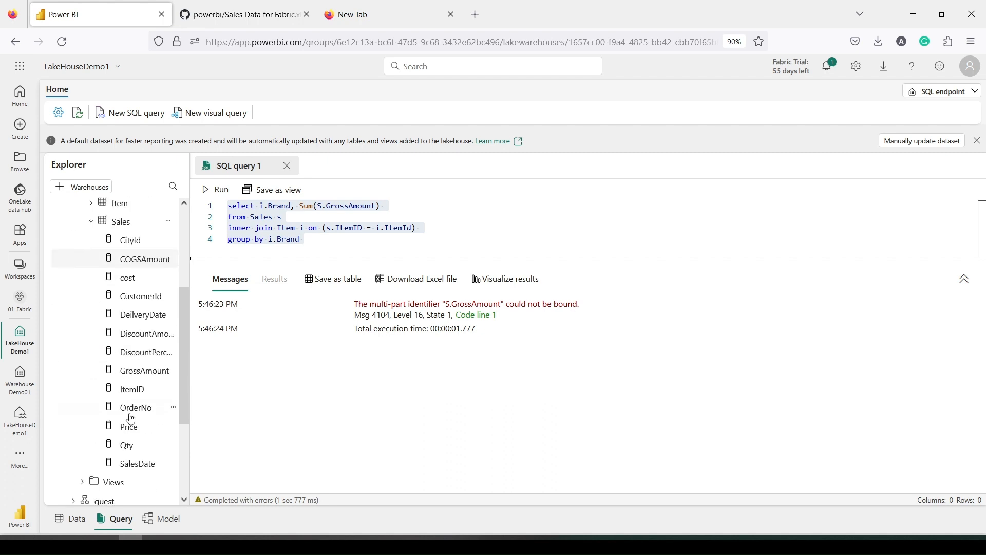
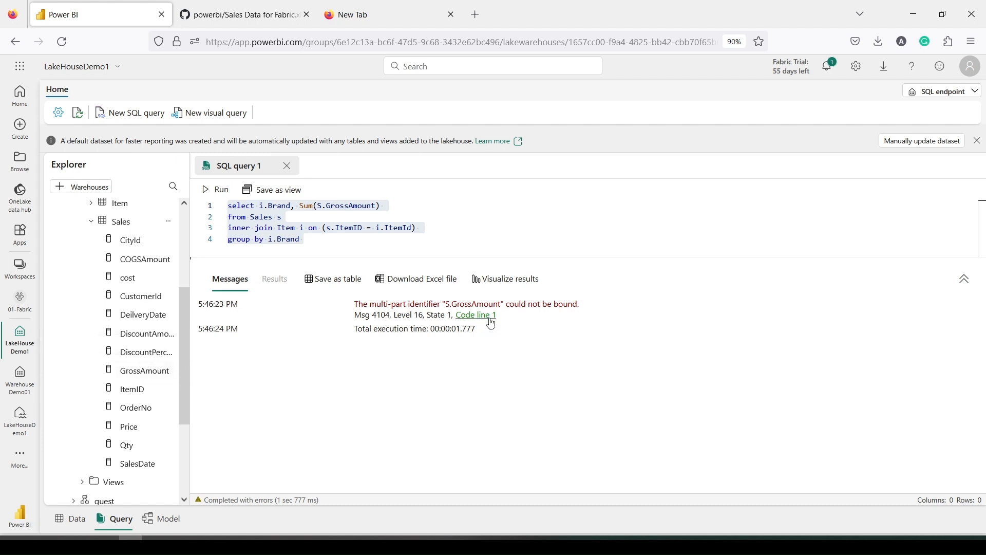
pyautogui.click(351, 206)
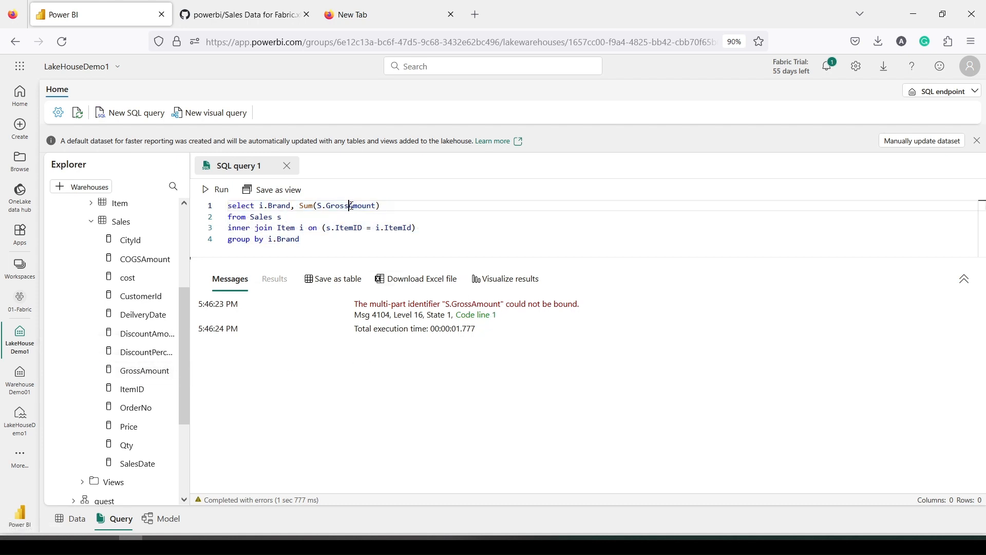
pyautogui.click(322, 206)
pyautogui.press('BackSpace')
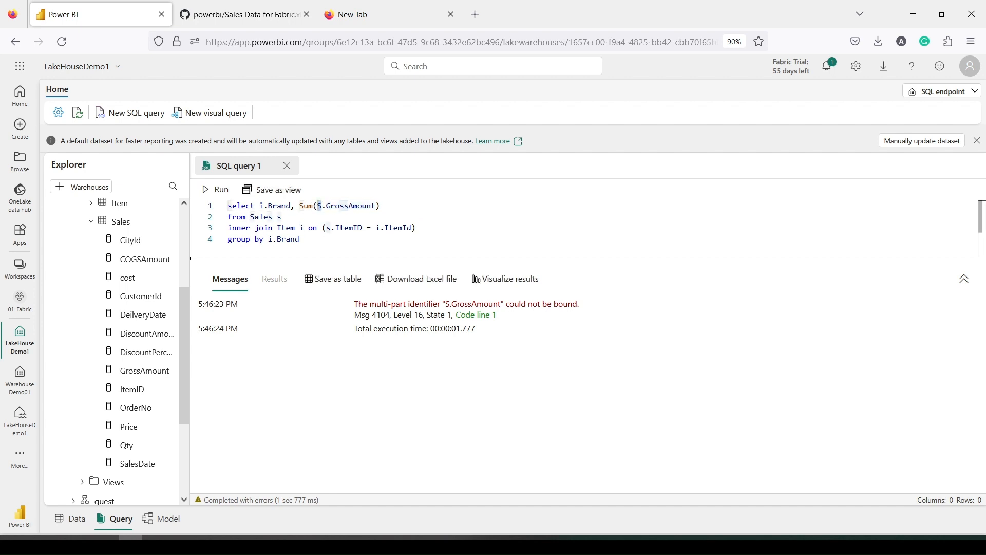
pyautogui.write('s')
pyautogui.press('Escape')
pyautogui.moveTo(303, 239); pyautogui.dragTo(220, 204)
pyautogui.click(215, 189)
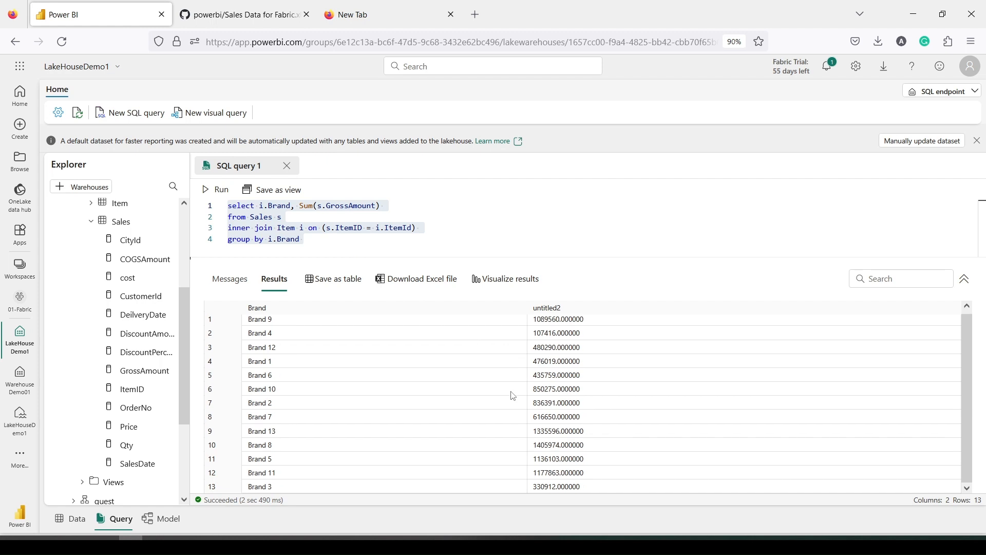
# Give the summed s.GrossAmount column the alias Gross and rerun the whole query
pyautogui.click(389, 207)
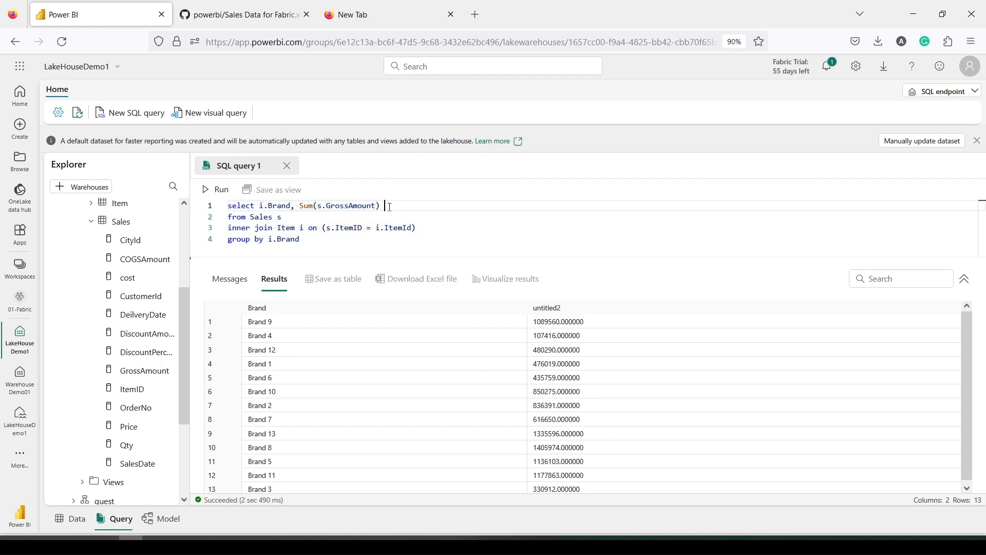
pyautogui.write('Gross')
pyautogui.moveTo(304, 240); pyautogui.dragTo(227, 206)
pyautogui.click(215, 189)
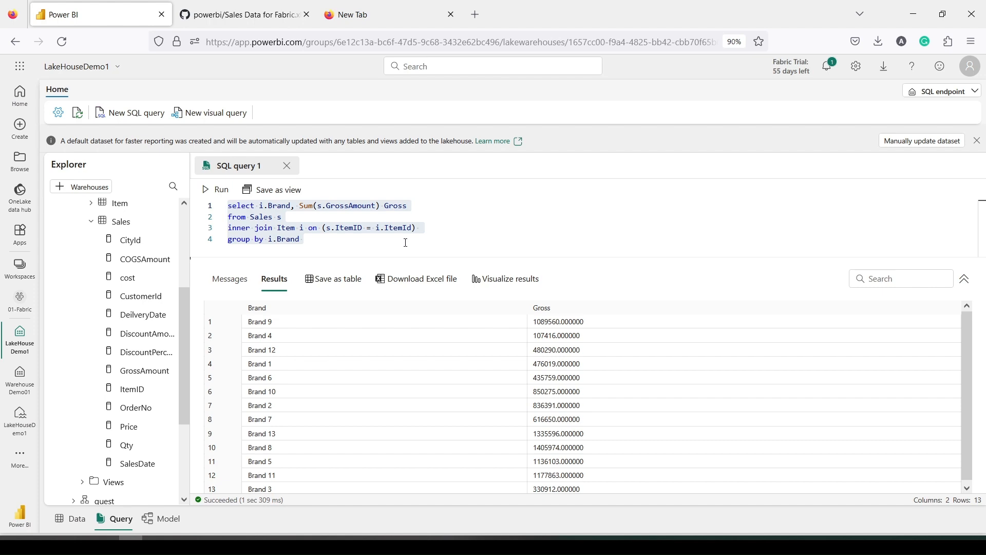
# Open Power BI in the spare browser tab and view the LakeHouseDemo1 default dataset in the 01-Fabric workspace
pyautogui.click(367, 15)
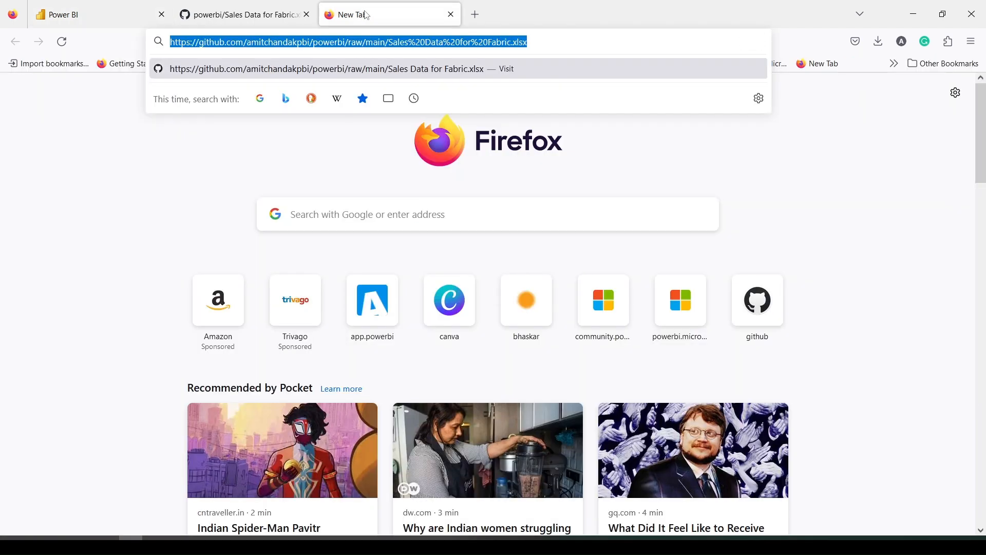
pyautogui.write('app')
pyautogui.press('Return')
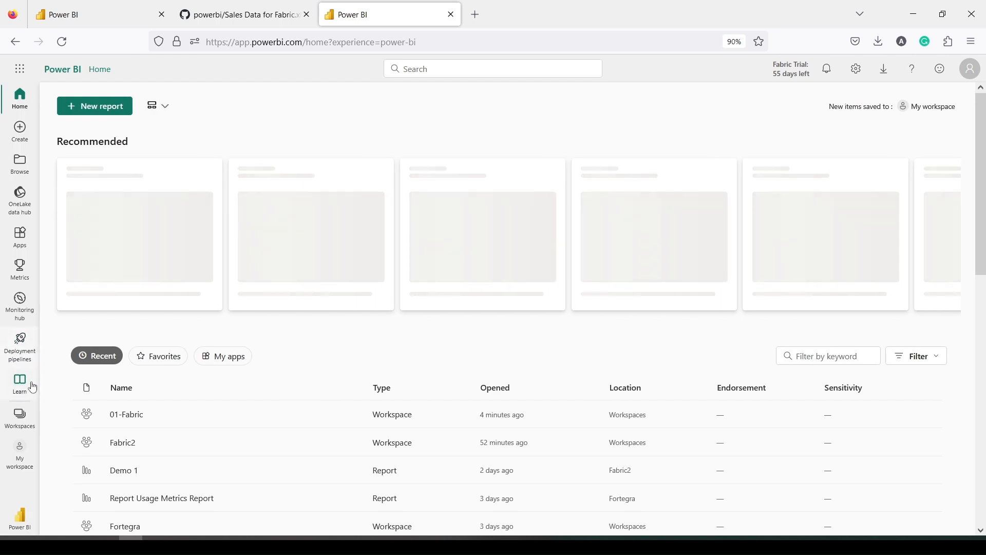
pyautogui.click(130, 420)
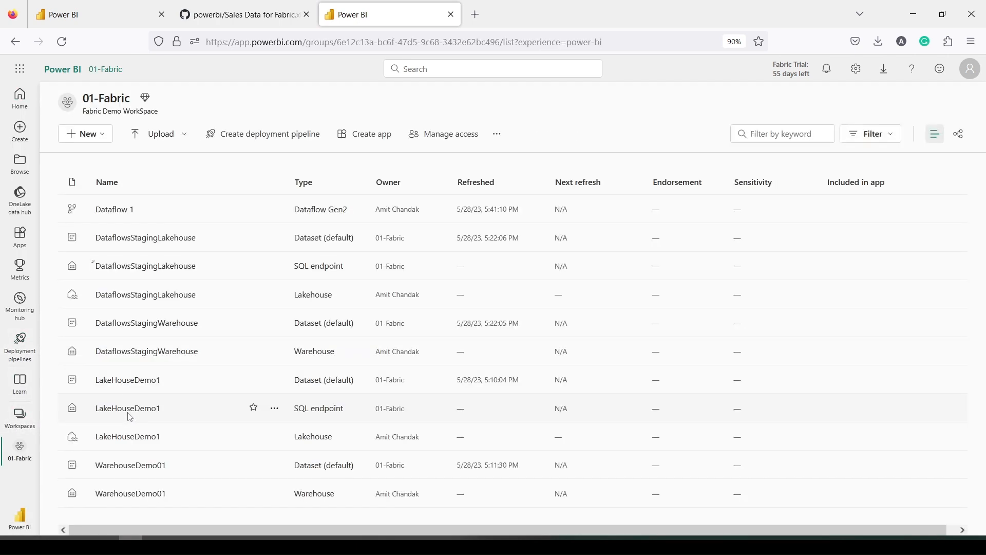
pyautogui.click(119, 381)
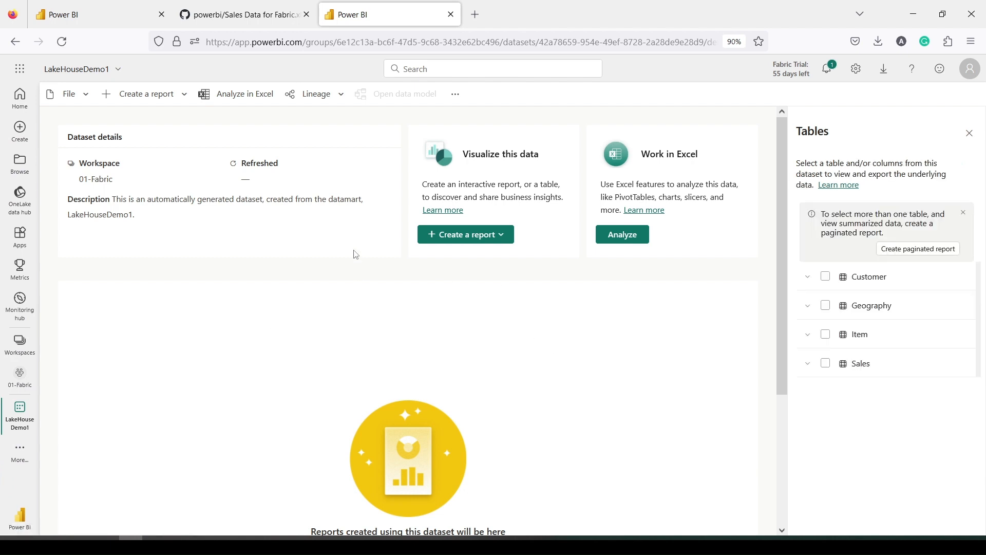
# Return to the lakehouse's SQL endpoint, show its data model with properties collapsed, and bring the Item, Customer and Geography cards closer to Sales
pyautogui.click(108, 20)
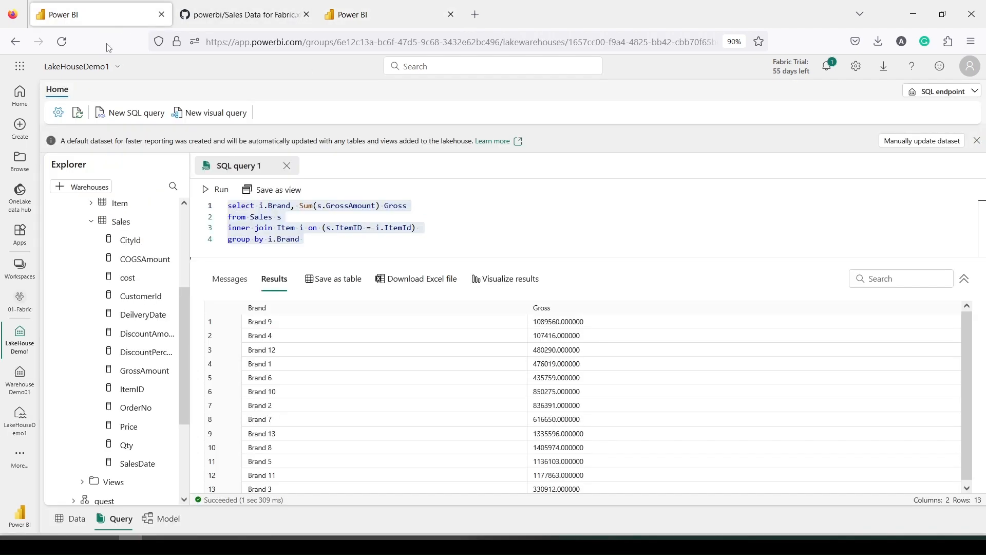
pyautogui.click(167, 520)
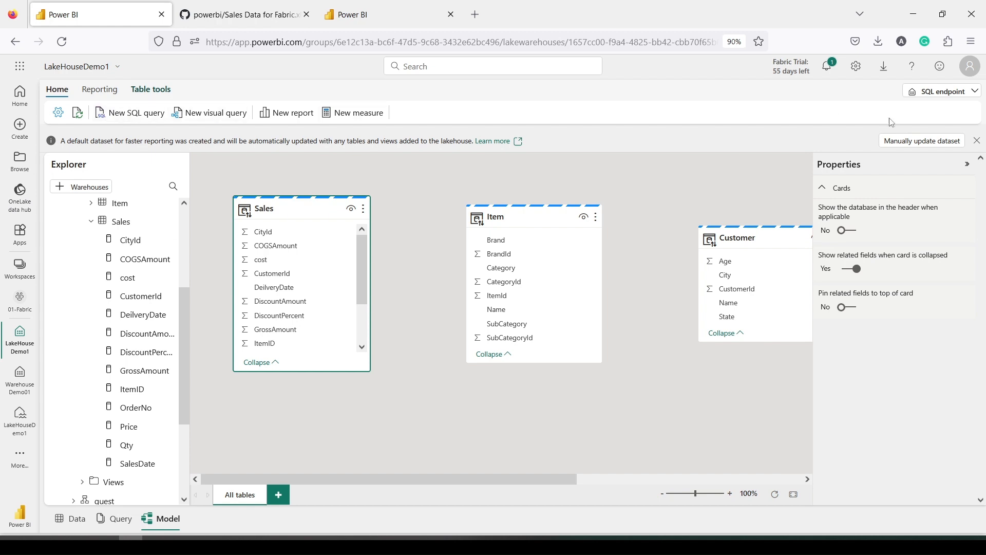
pyautogui.click(968, 168)
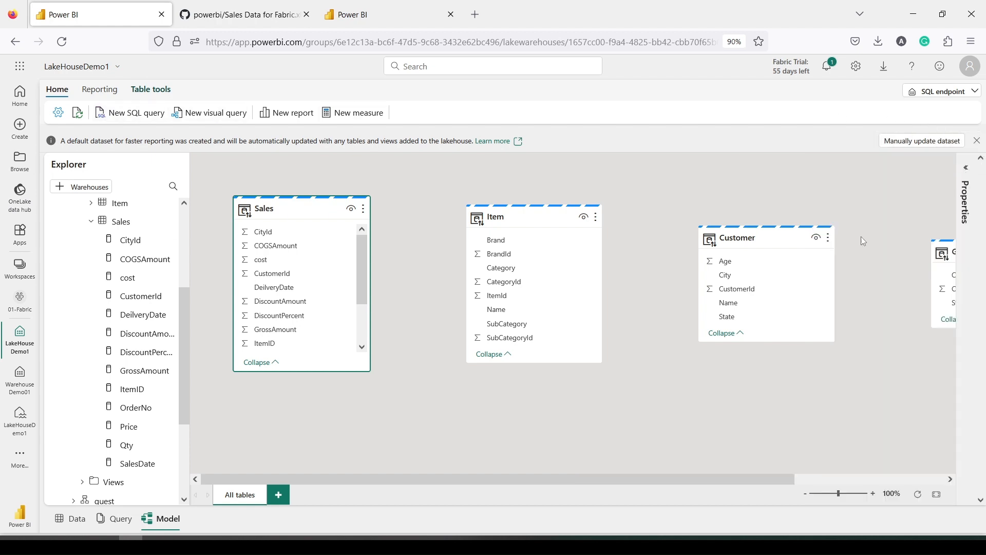
pyautogui.moveTo(496, 219); pyautogui.dragTo(425, 211)
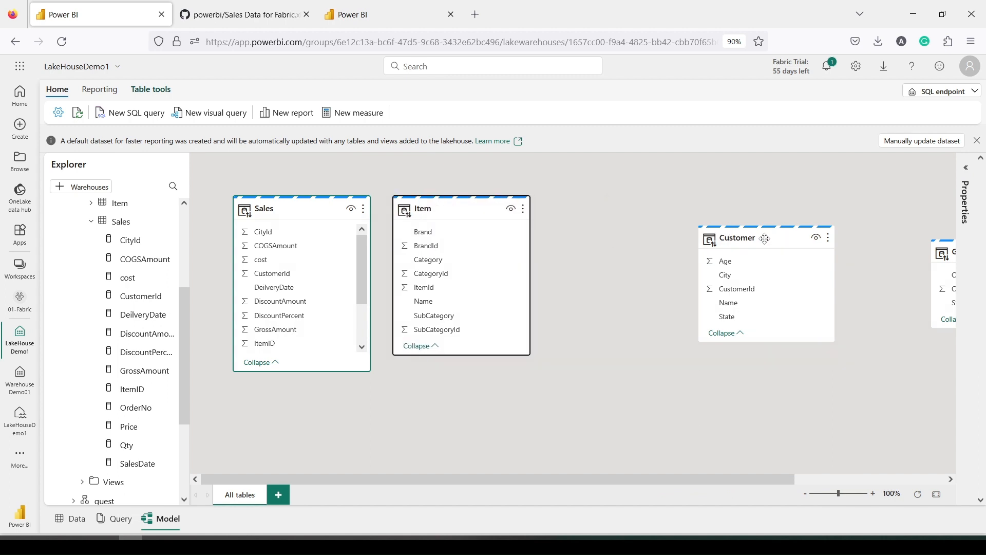
pyautogui.moveTo(764, 239); pyautogui.dragTo(639, 209)
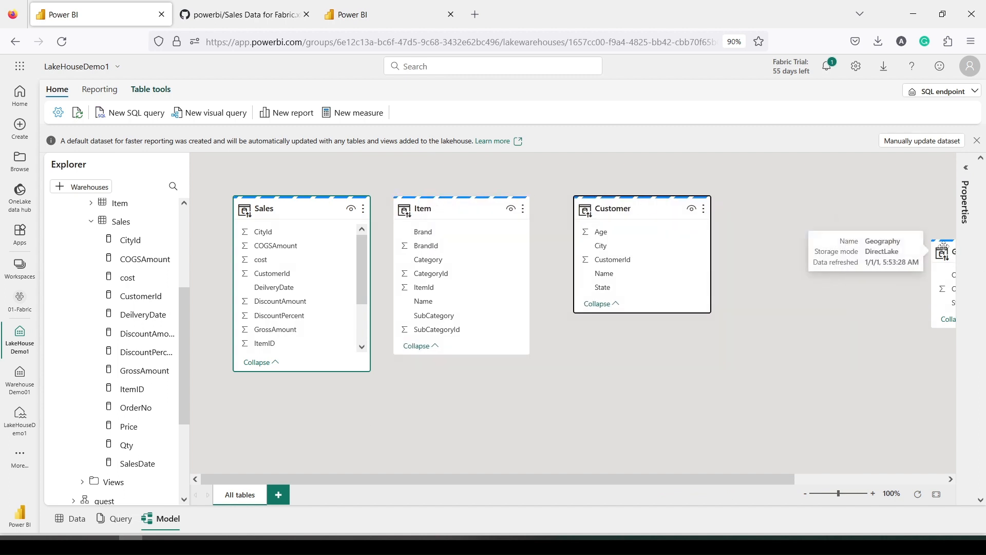
pyautogui.moveTo(943, 248); pyautogui.dragTo(413, 386)
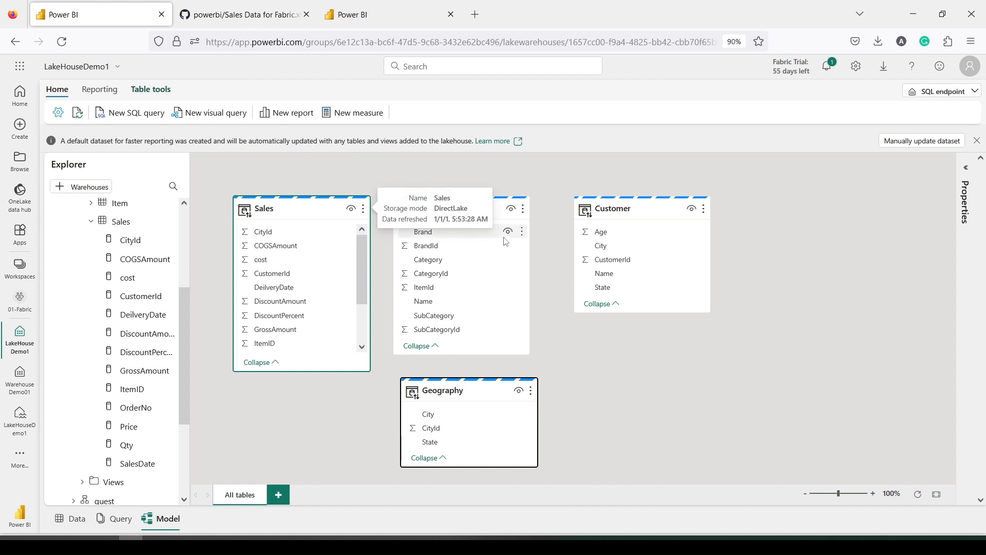
# Rearrange the model diagram so the Sales card sits between the Item and Customer cards
pyautogui.moveTo(302, 208); pyautogui.dragTo(564, 208)
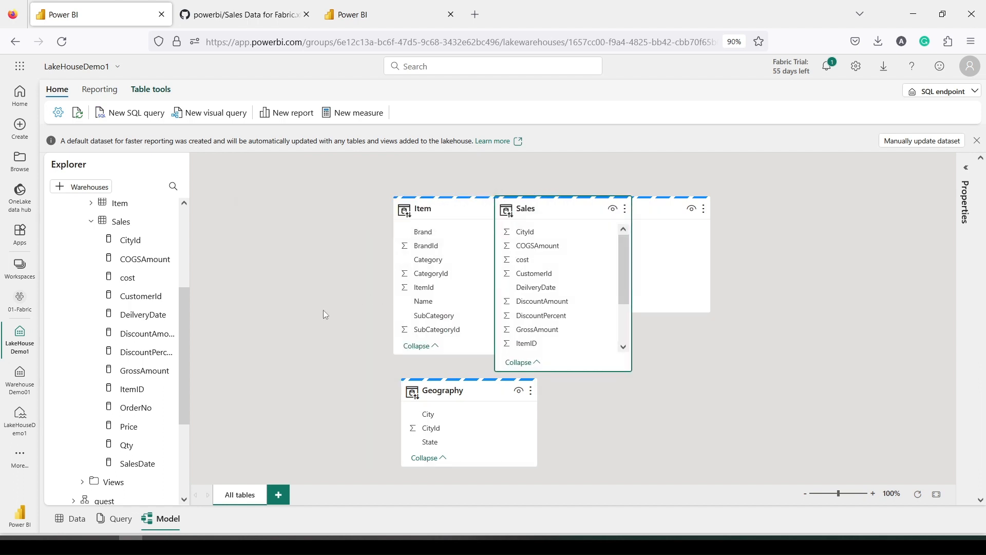
pyautogui.moveTo(443, 207); pyautogui.dragTo(307, 207)
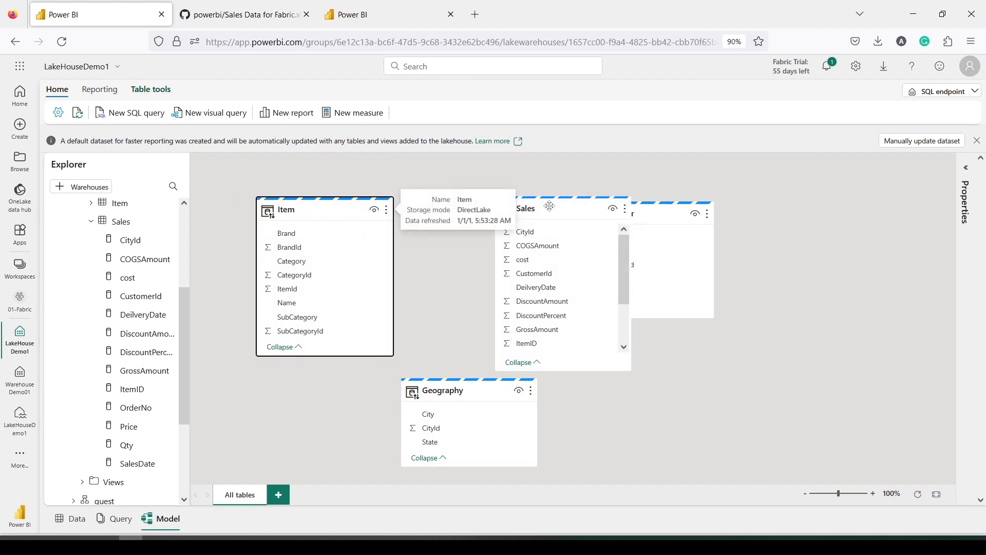
pyautogui.moveTo(550, 206); pyautogui.dragTo(475, 206)
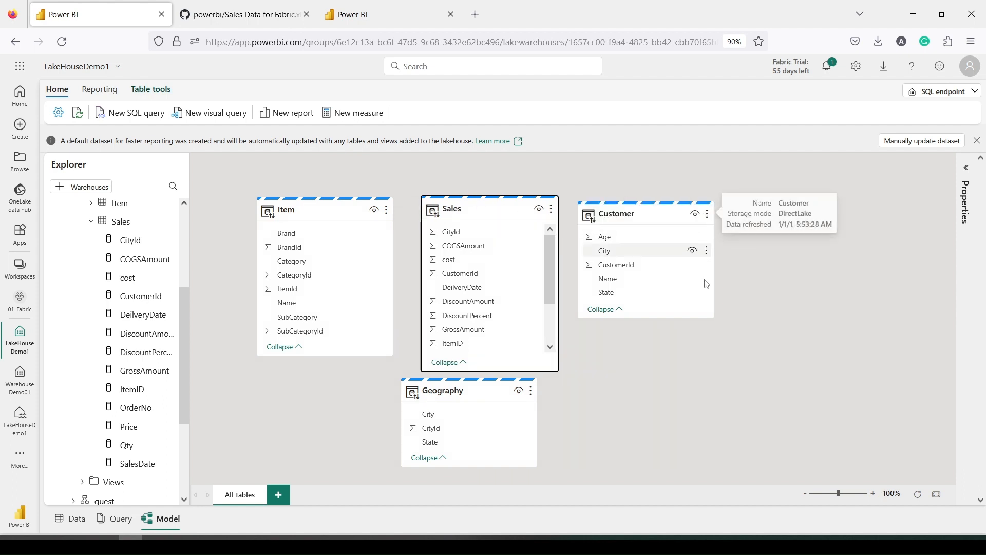
pyautogui.moveTo(625, 208); pyautogui.dragTo(694, 208)
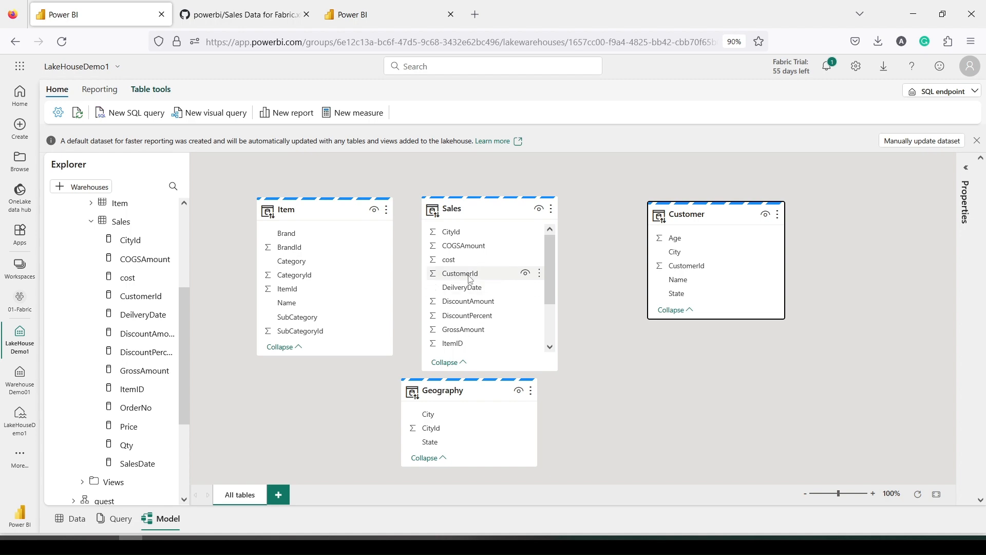
# Create active many-to-one, single-direction relationships from Sales to Customer on CustomerId and from Sales to Item on ItemID
pyautogui.moveTo(471, 280); pyautogui.dragTo(685, 276)
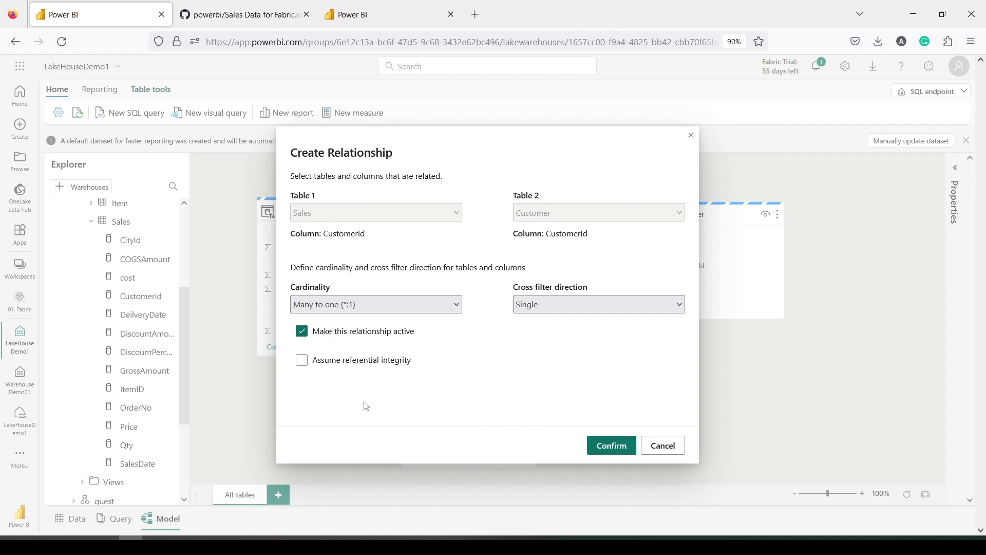
pyautogui.click(619, 450)
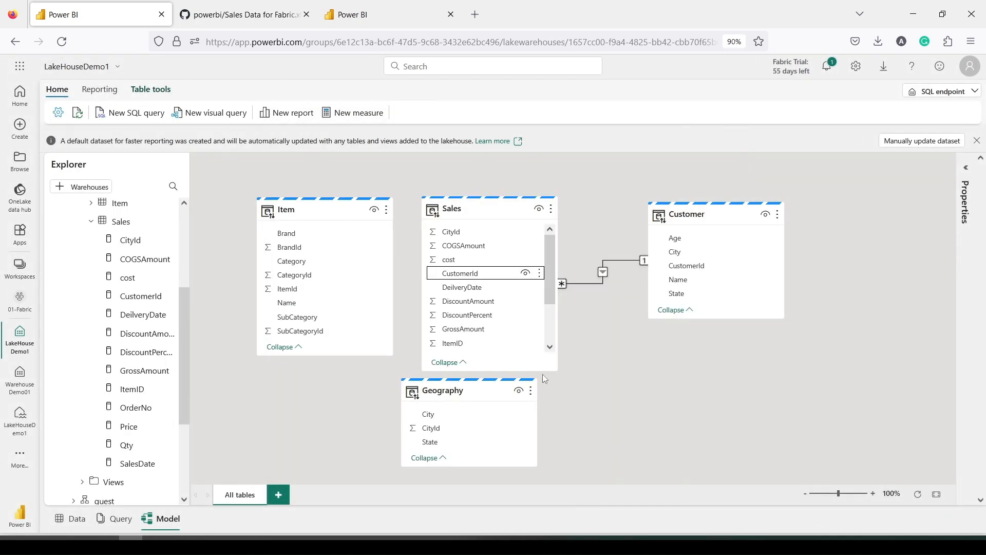
pyautogui.click(456, 345)
pyautogui.moveTo(457, 349); pyautogui.dragTo(297, 295)
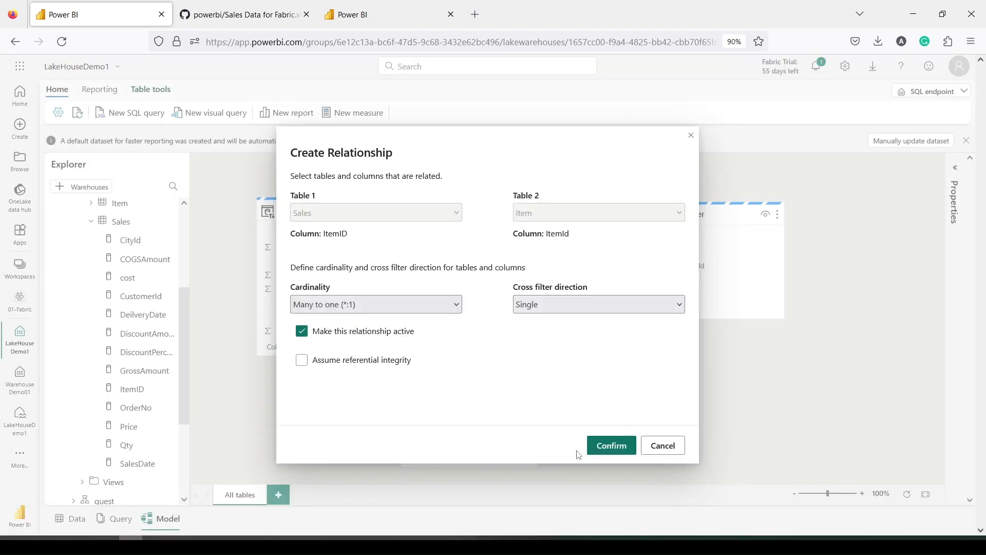
pyautogui.click(604, 445)
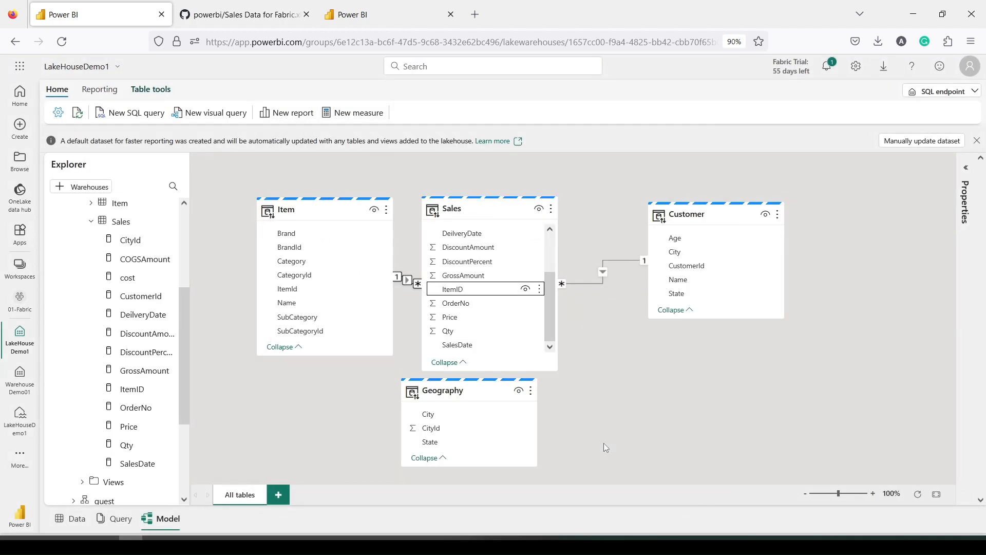
# Move the Item card away from Sales and create an active many-to-one, single-direction relationship from Sales to Geography on CityId
pyautogui.moveTo(304, 205); pyautogui.dragTo(274, 204)
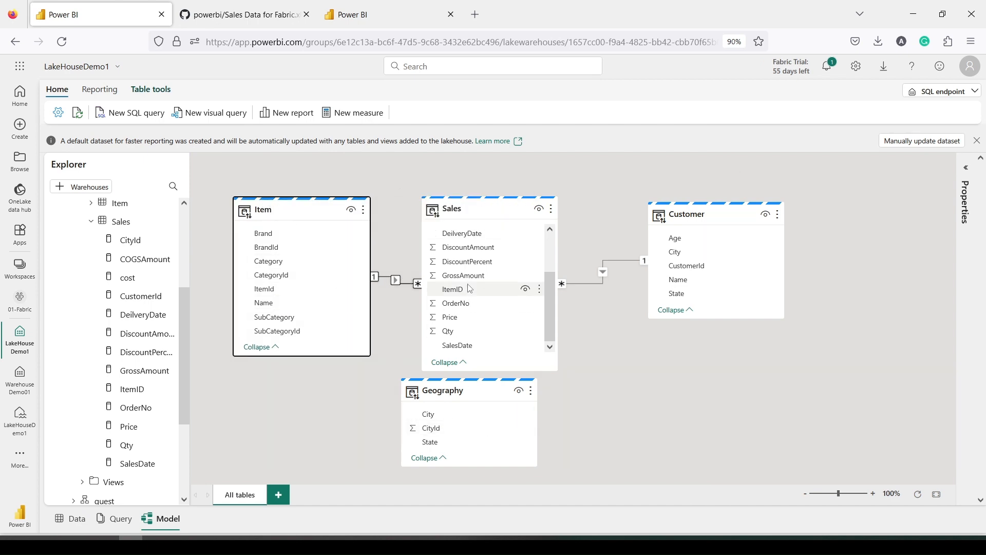
pyautogui.scroll(3, 467, 278)
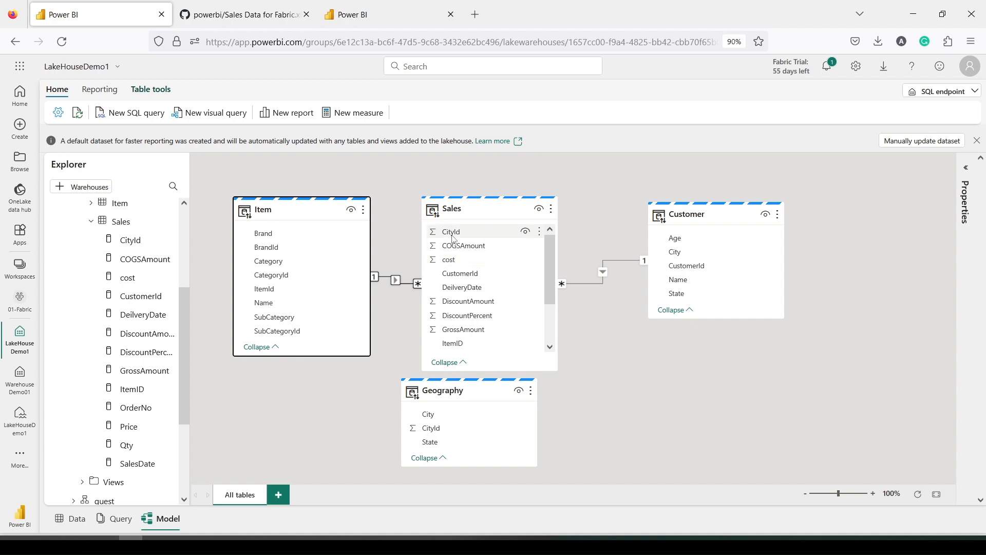
pyautogui.moveTo(452, 232); pyautogui.dragTo(438, 433)
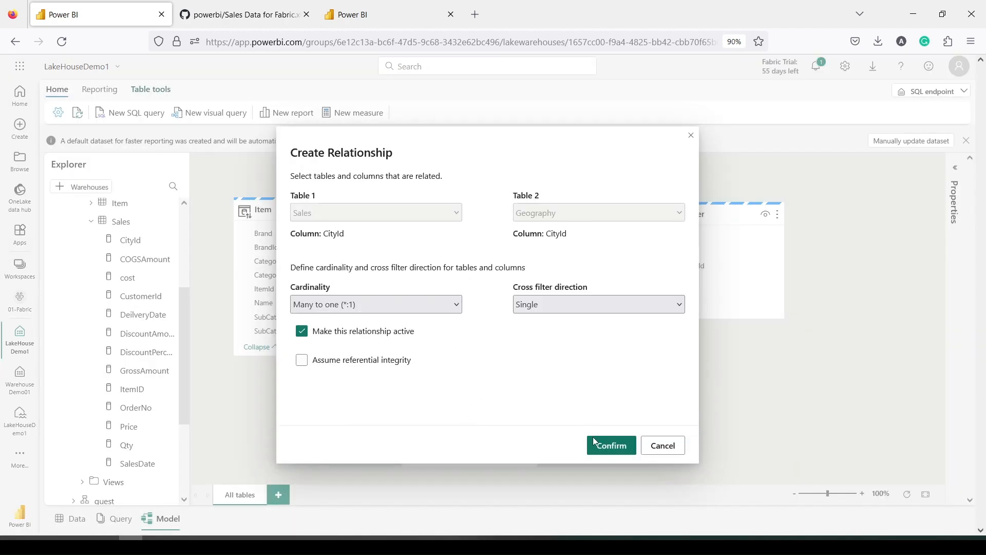
pyautogui.click(596, 444)
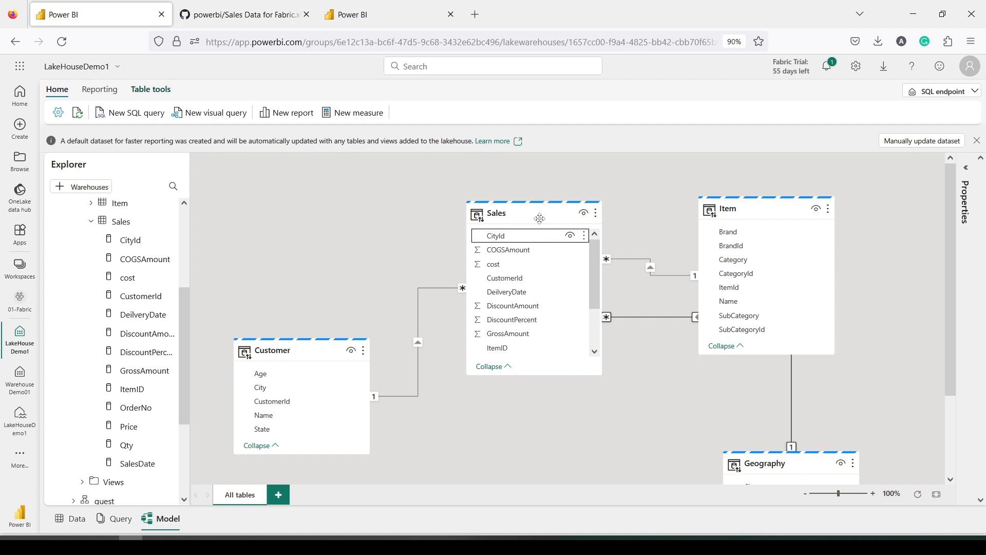
# Tidy the model diagram by placing Geography beneath Sales and Customer beside it, with Sales shifted nearer to Customer
pyautogui.moveTo(538, 214); pyautogui.dragTo(485, 215)
pyautogui.moveTo(757, 459); pyautogui.dragTo(552, 414)
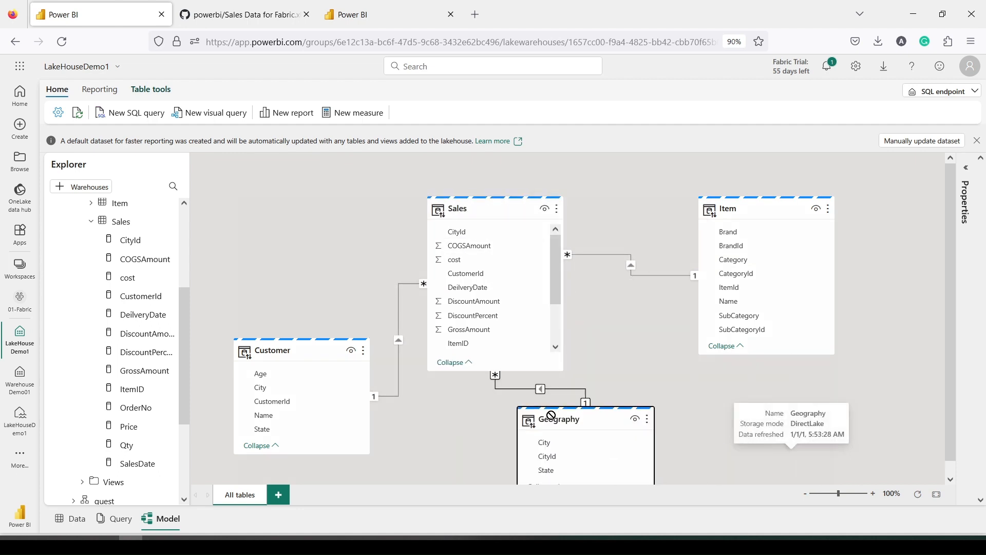
pyautogui.moveTo(300, 347); pyautogui.dragTo(288, 222)
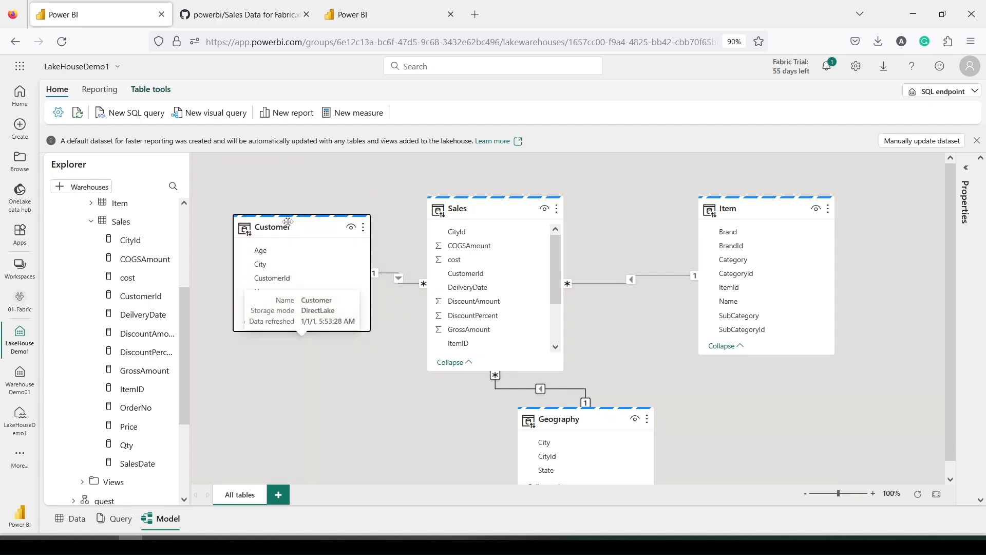
# Create a new report from the model and add the Item table's Brand field to the canvas as a table visual
pyautogui.click(286, 124)
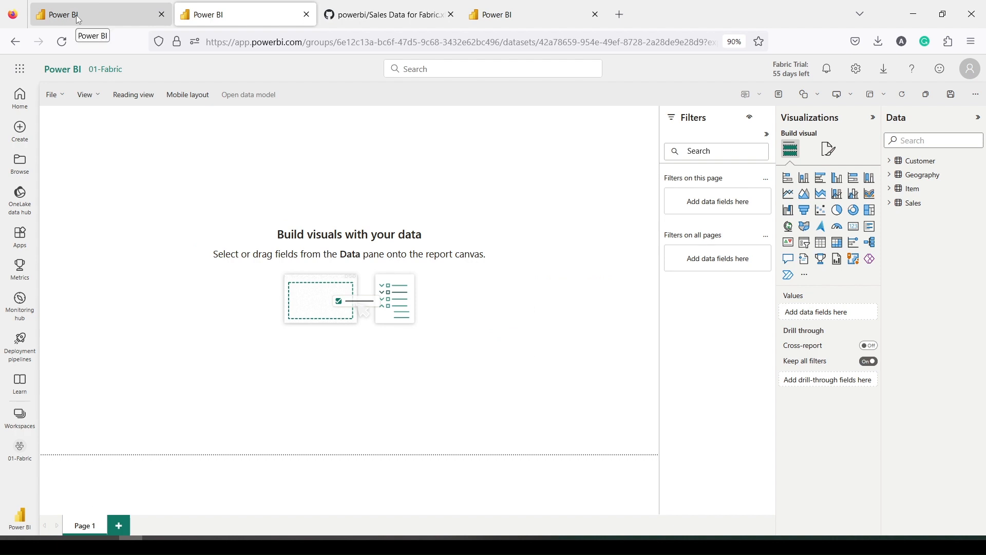
pyautogui.click(891, 199)
pyautogui.moveTo(937, 204); pyautogui.dragTo(365, 220)
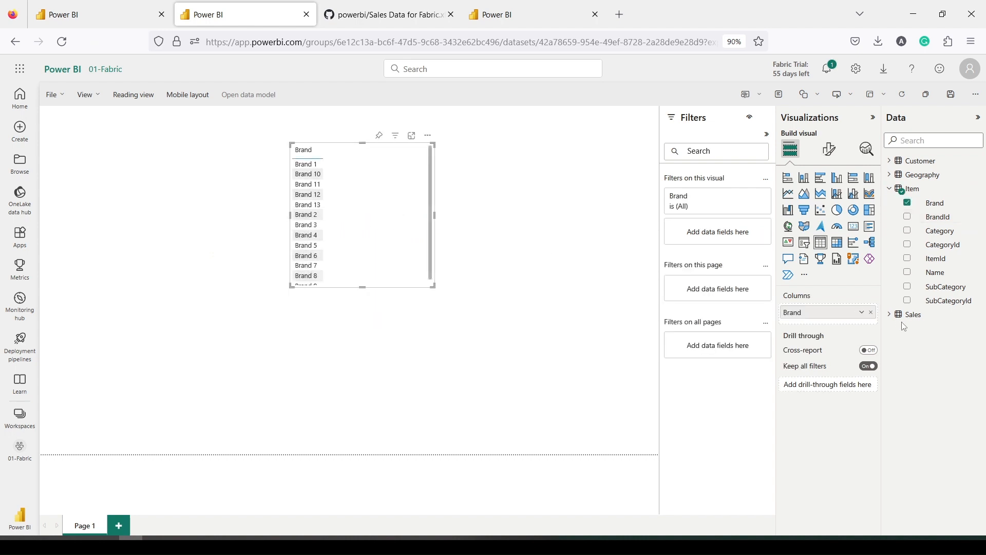
# Add the Sales table's GrossAmount to the Brand table visual and enlarge the visual so all brands fit
pyautogui.click(890, 314)
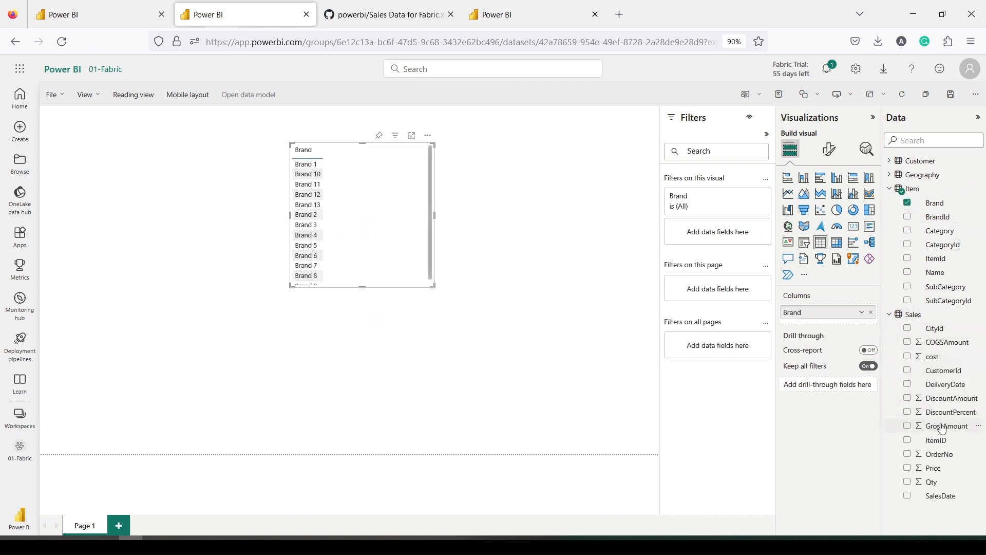
pyautogui.moveTo(942, 428); pyautogui.dragTo(386, 186)
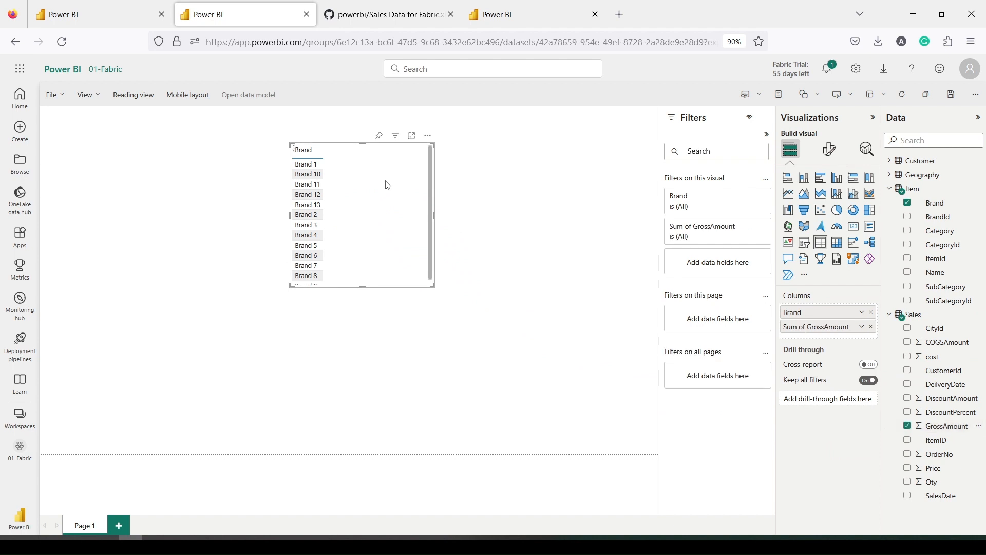
pyautogui.moveTo(432, 288); pyautogui.dragTo(527, 383)
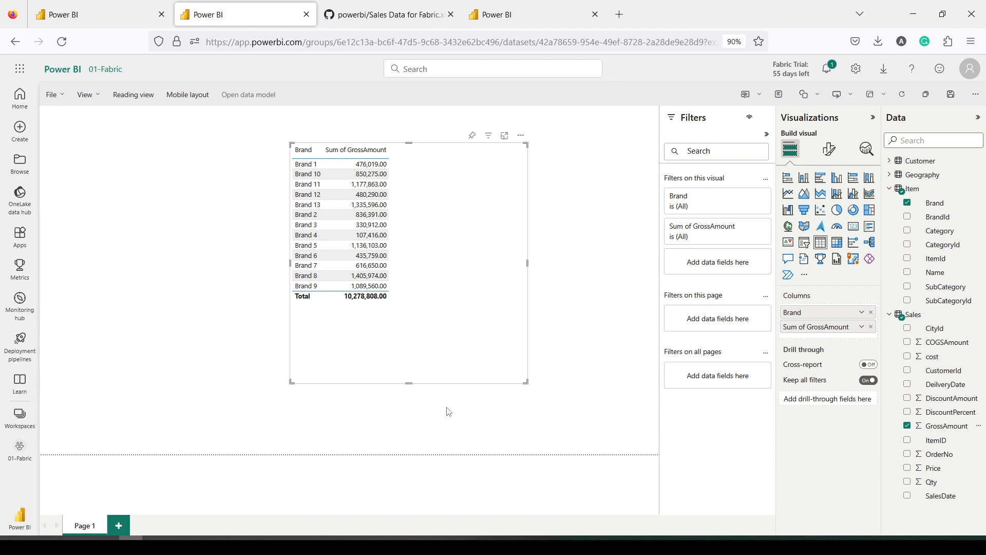
# Reopen SQL query 1 in the lakehouse, append "order by 1" to the brand gross query and run it
pyautogui.click(86, 23)
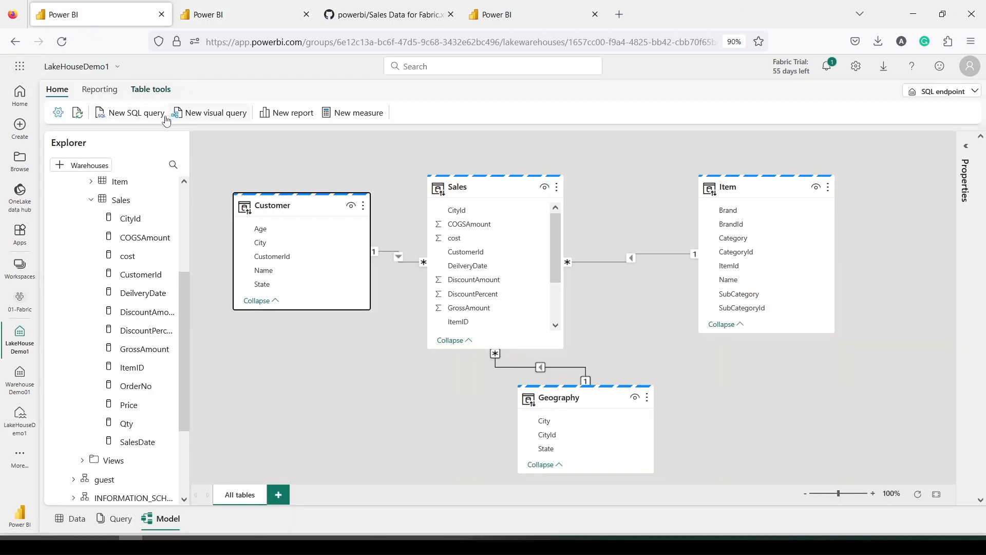
pyautogui.click(122, 525)
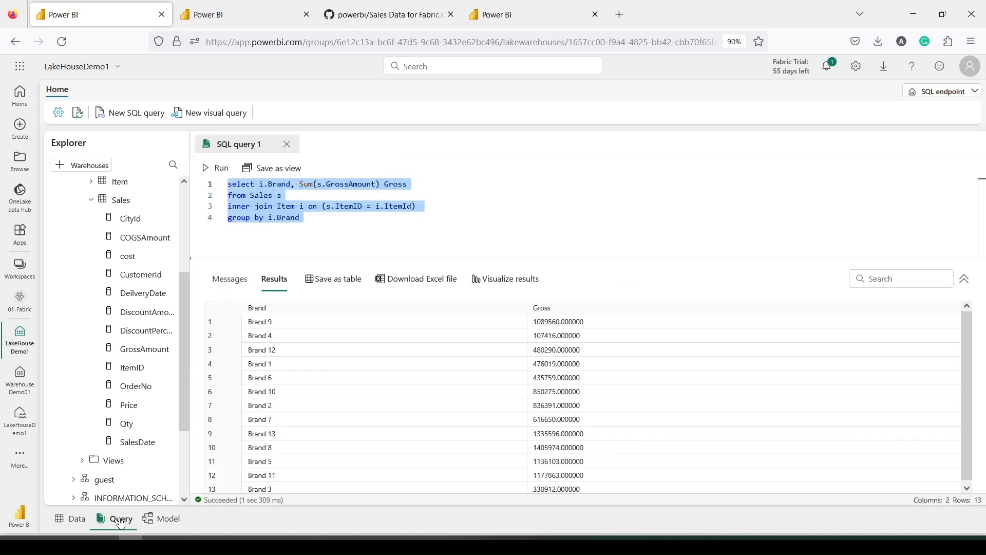
pyautogui.moveTo(88, 506); pyautogui.dragTo(140, 522)
pyautogui.moveTo(220, 179); pyautogui.dragTo(445, 236)
pyautogui.moveTo(231, 294)
pyautogui.mouseDown()
pyautogui.moveTo(279, 337)
pyautogui.moveTo(597, 491)
pyautogui.mouseUp()
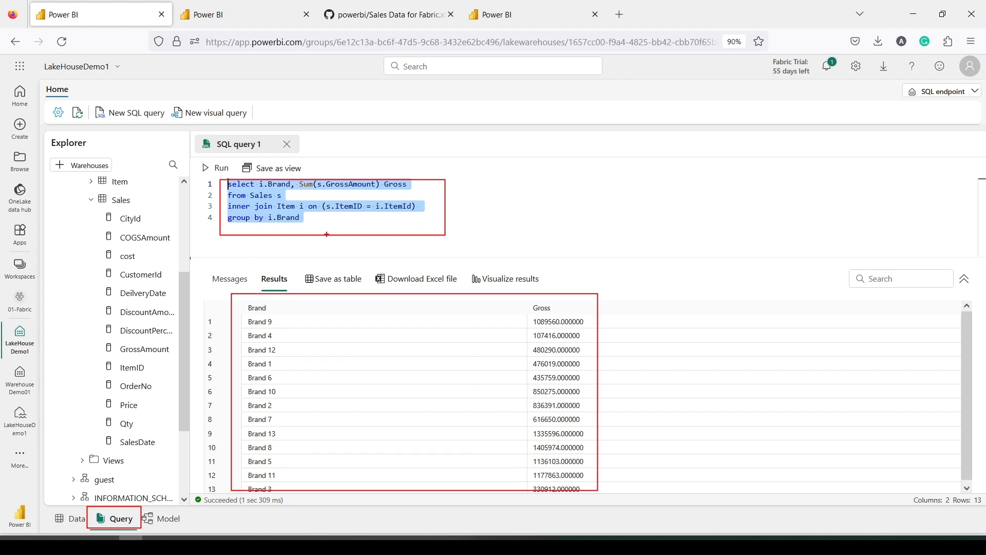
pyautogui.press('Escape')
pyautogui.click(321, 222)
pyautogui.hotkey('ctrl', 'Return')
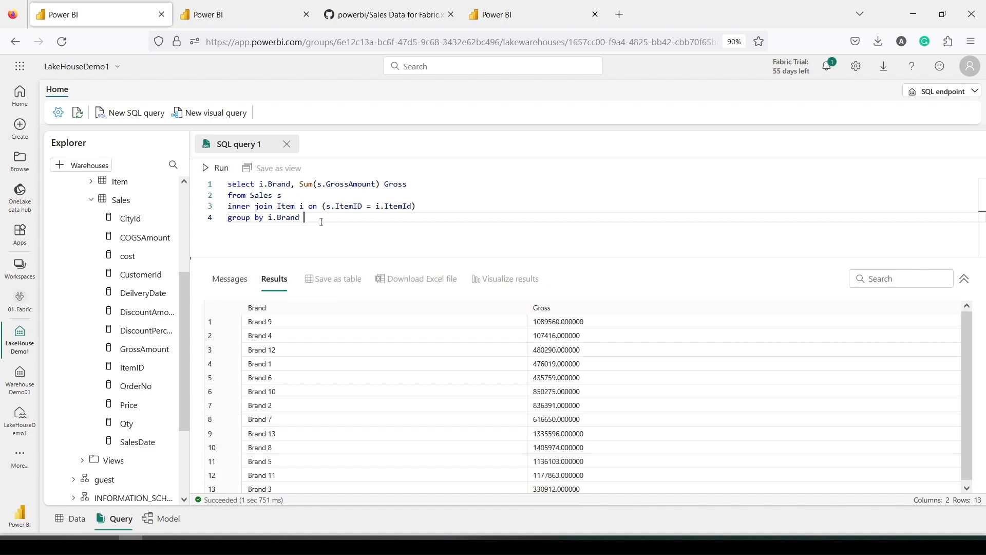
pyautogui.press('Return')
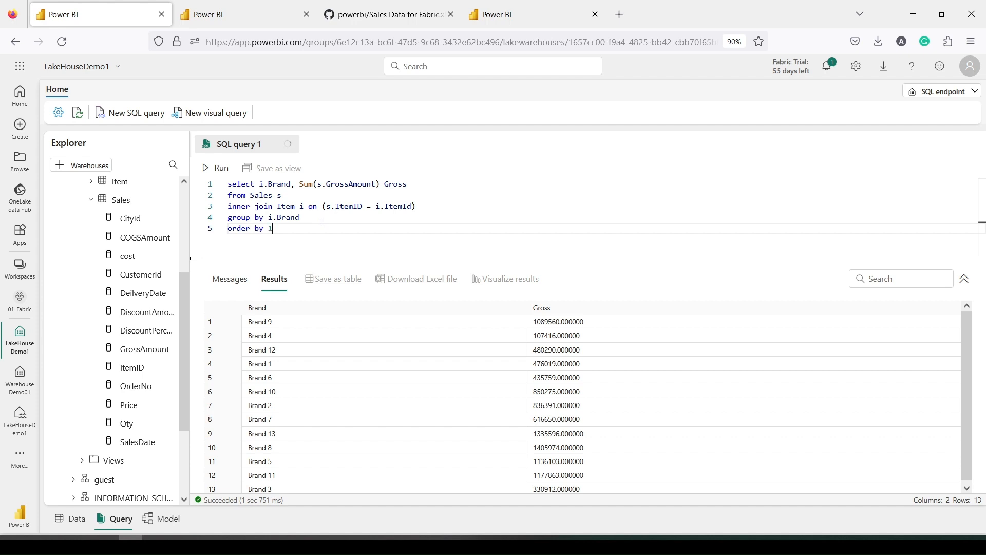
pyautogui.moveTo(327, 223); pyautogui.dragTo(226, 182)
pyautogui.click(216, 168)
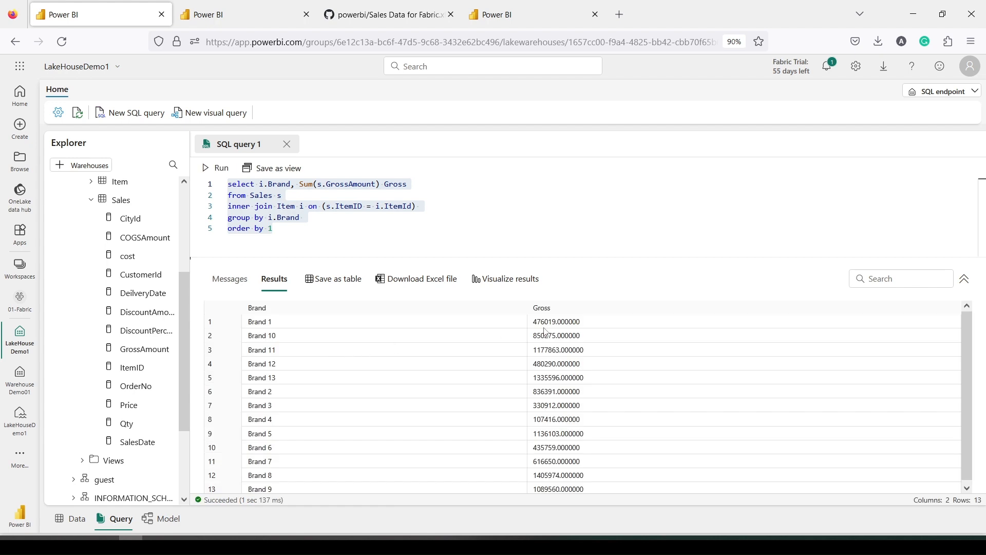
# Compare Brand 1's gross in the query results with the same brand in the report's table visual
pyautogui.click(536, 327)
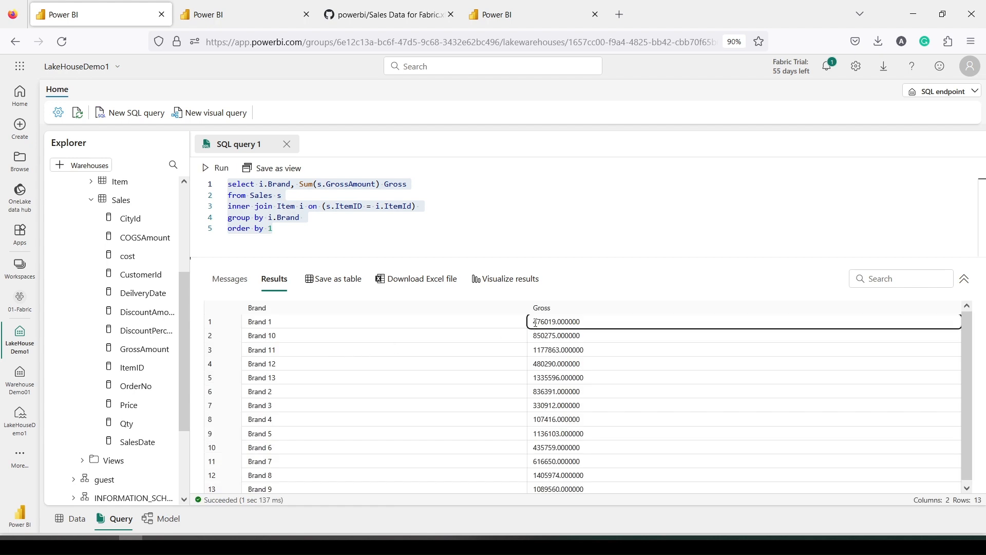
pyautogui.moveTo(536, 323); pyautogui.dragTo(549, 323)
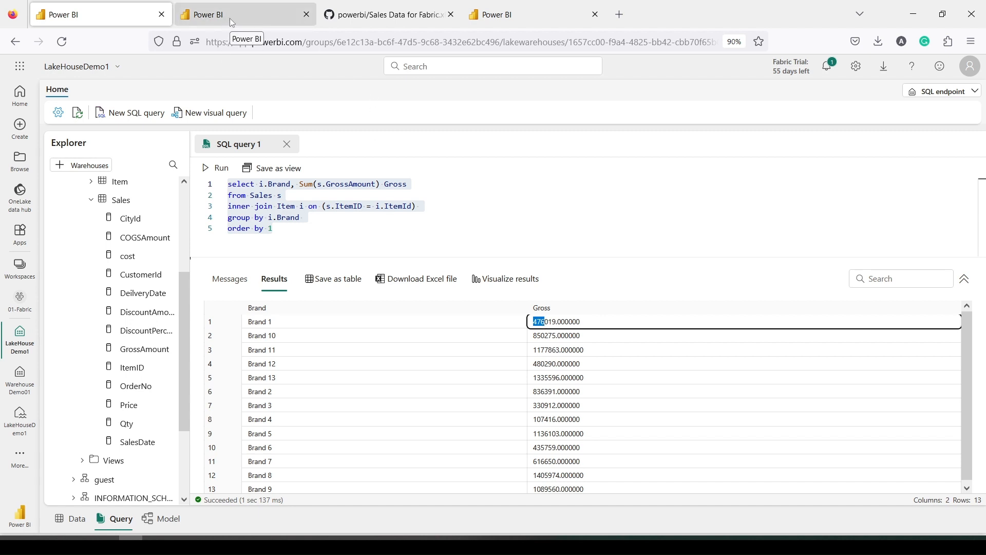
pyautogui.click(496, 19)
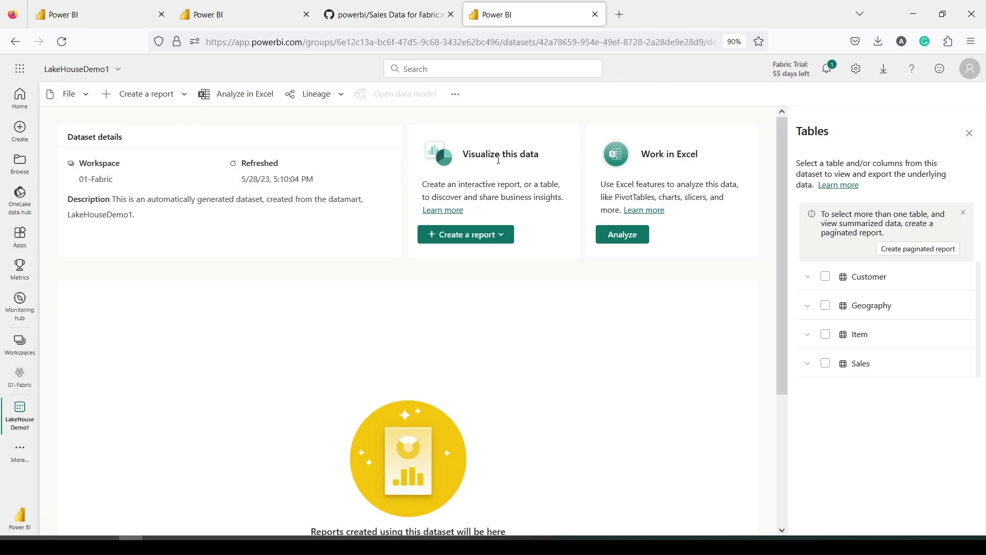
pyautogui.click(232, 20)
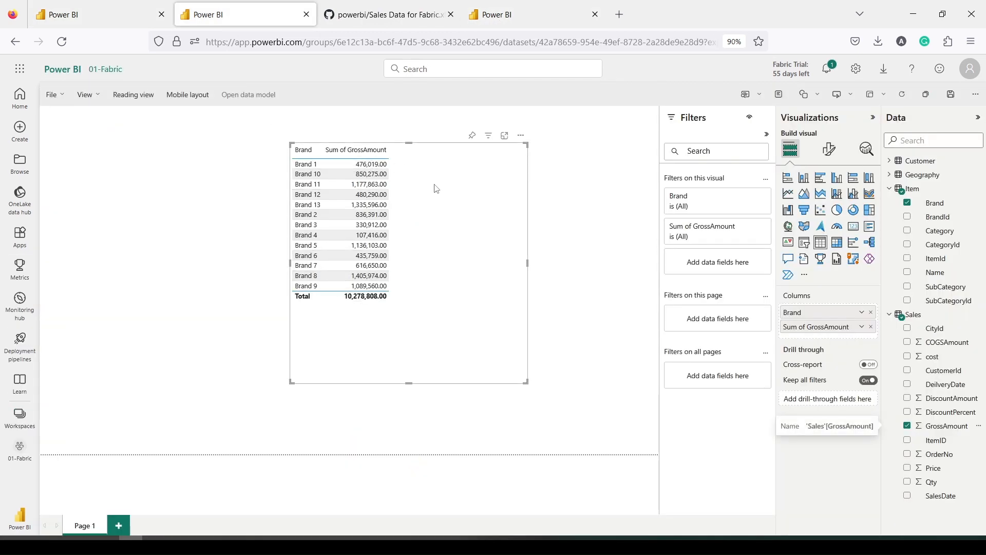
# Shift the table visual left and slightly down on the report page, and collapse the Item and Sales field lists
pyautogui.moveTo(485, 224); pyautogui.dragTo(425, 242)
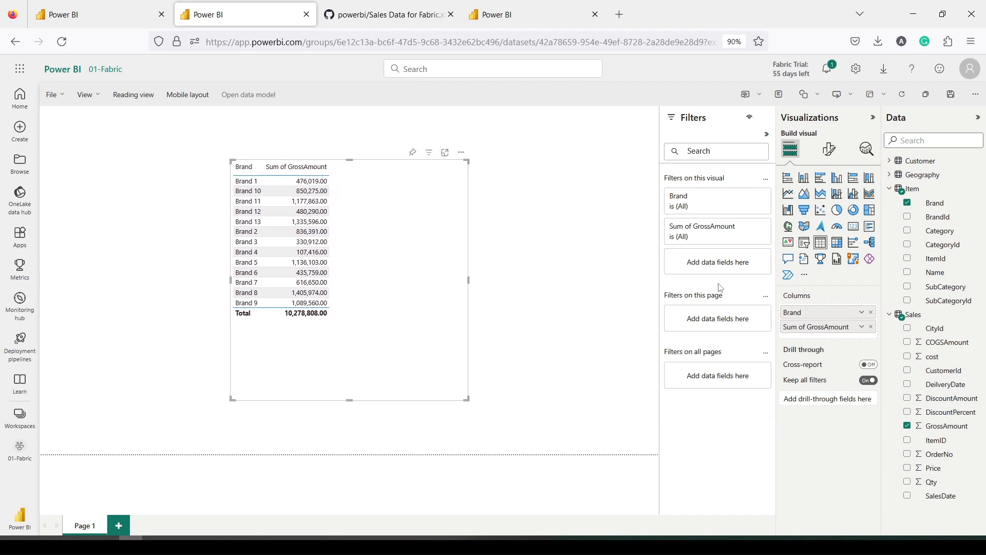
pyautogui.click(894, 191)
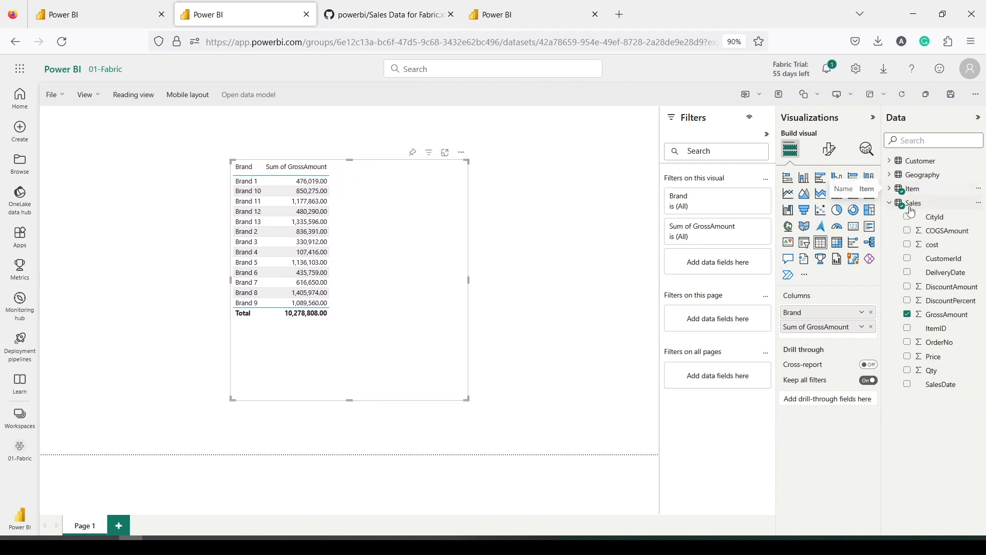
pyautogui.click(895, 207)
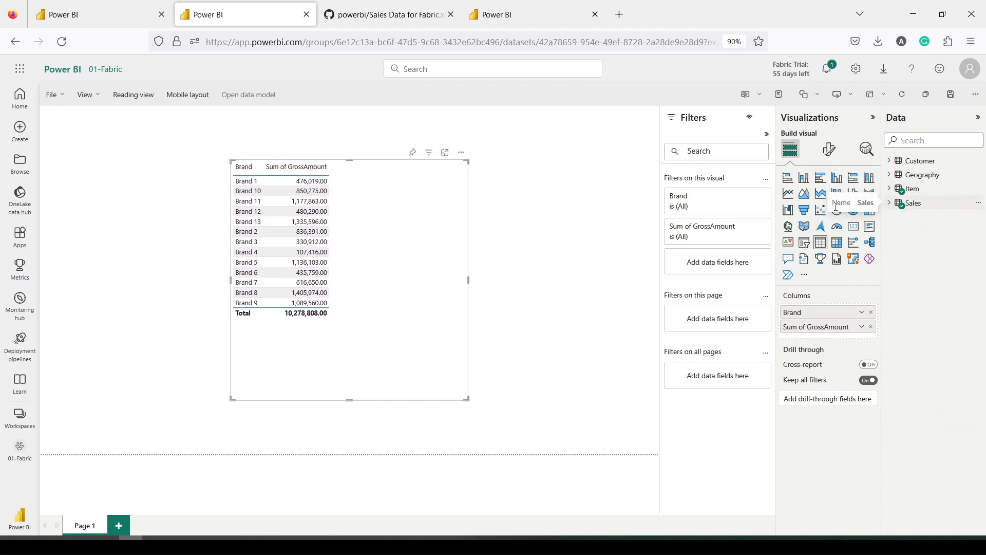
# Return to the lakehouse's model view and add a new measure
pyautogui.click(116, 20)
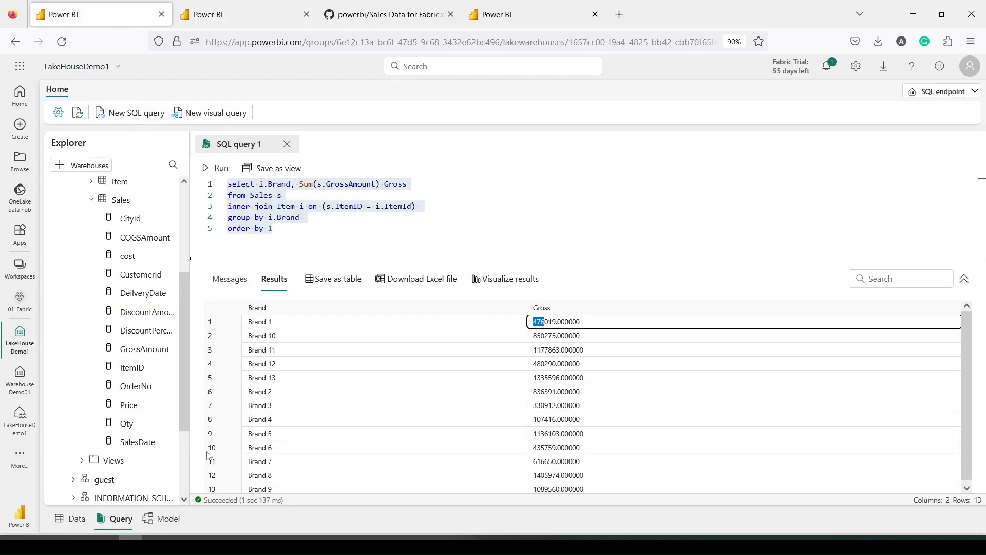
pyautogui.click(174, 522)
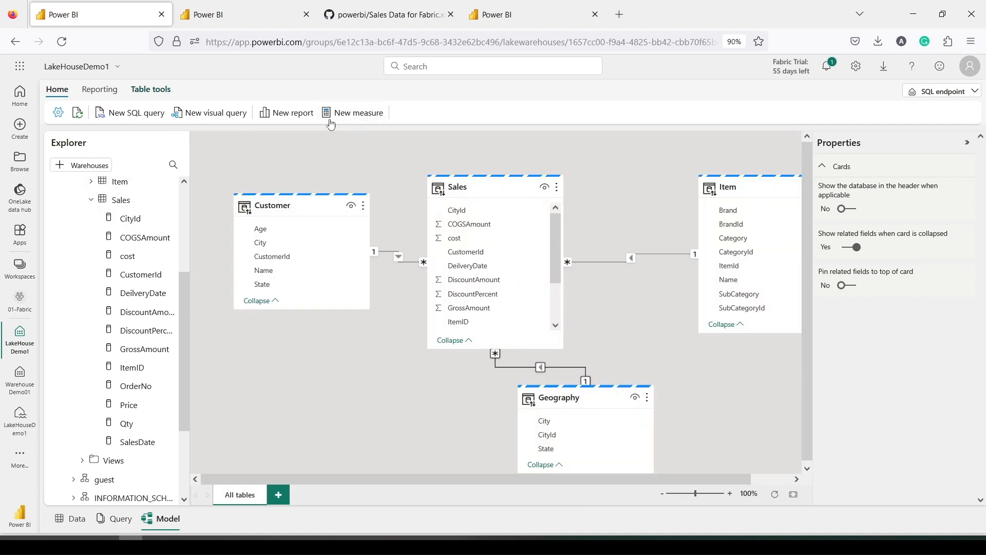
pyautogui.click(347, 114)
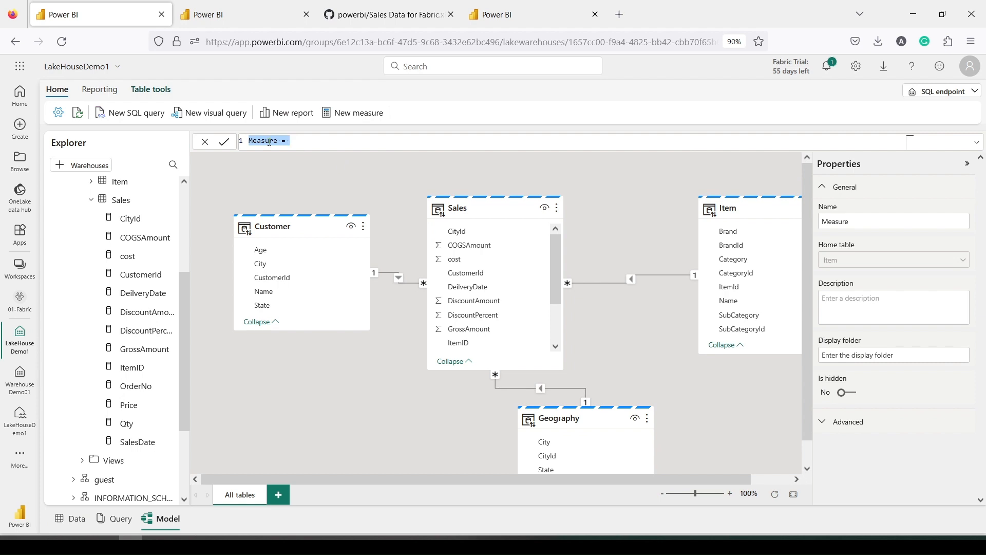
pyautogui.doubleClick(269, 142)
pyautogui.write('Gross')
pyautogui.write('Sum(')
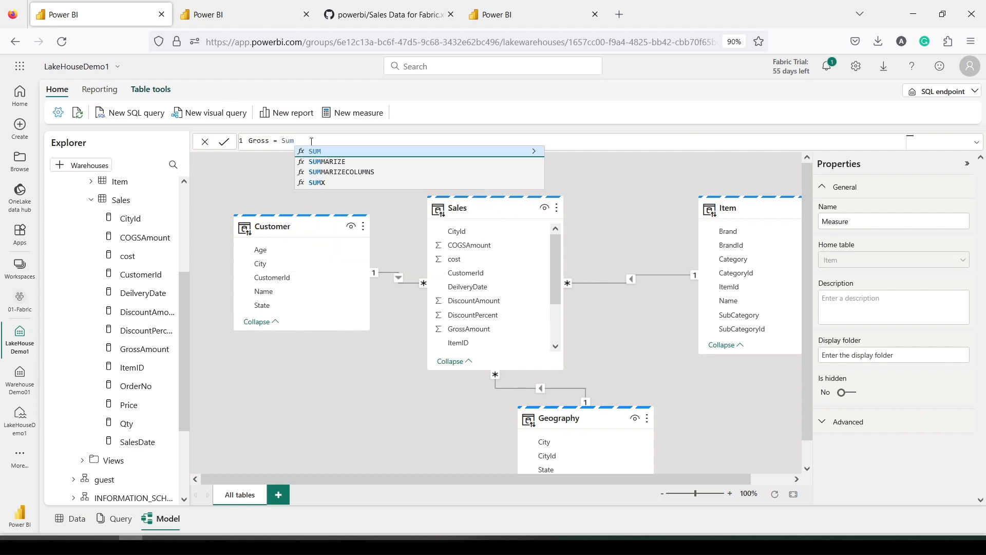
pyautogui.write('gr')
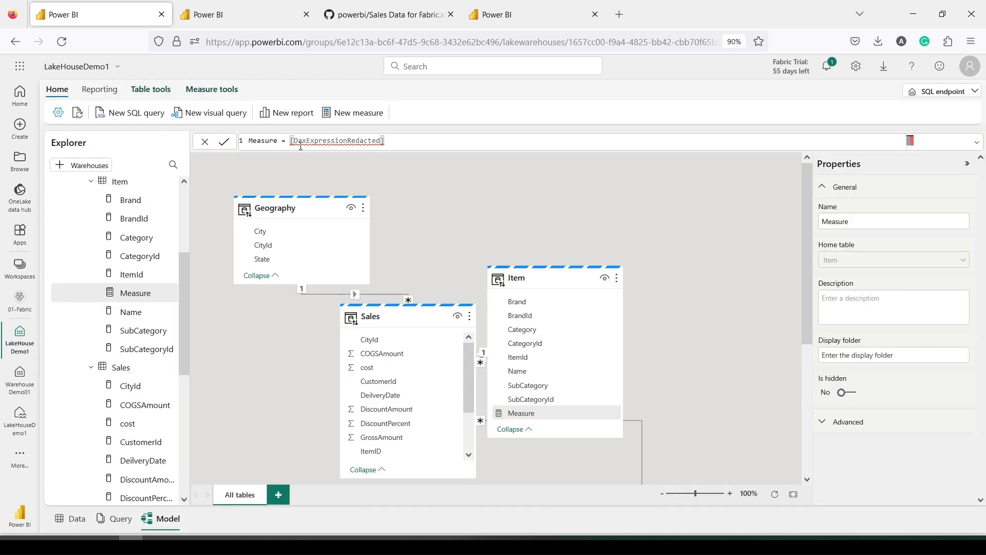
# Define the new measure as Gross = Sum(Sales[GrossAmount]) and commit it
pyautogui.moveTo(288, 139); pyautogui.dragTo(422, 145)
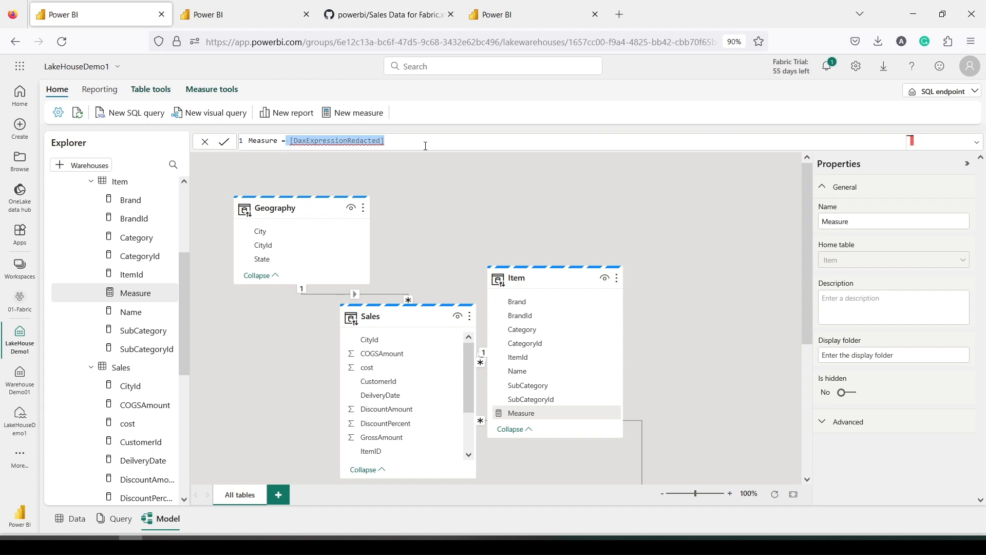
pyautogui.write('Sum')
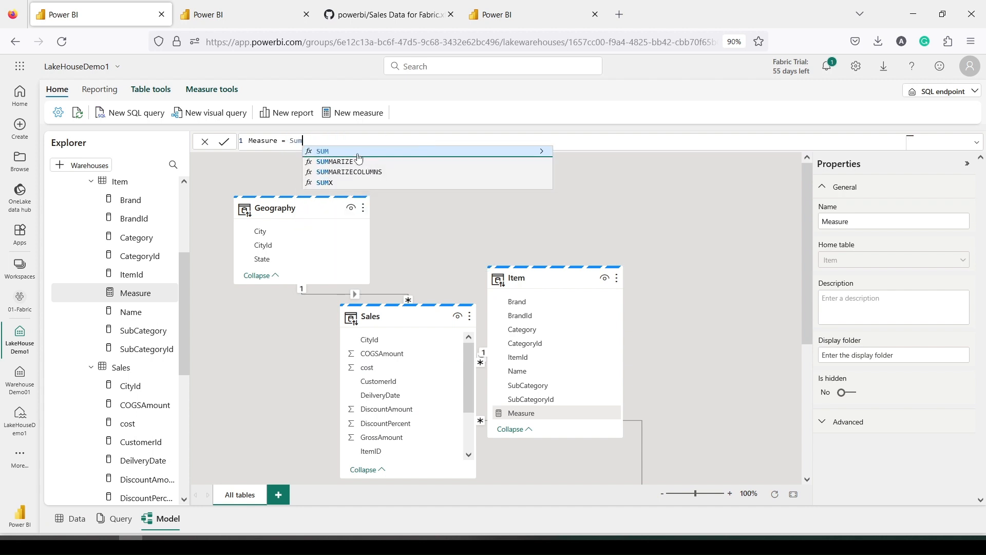
pyautogui.write('(Gros')
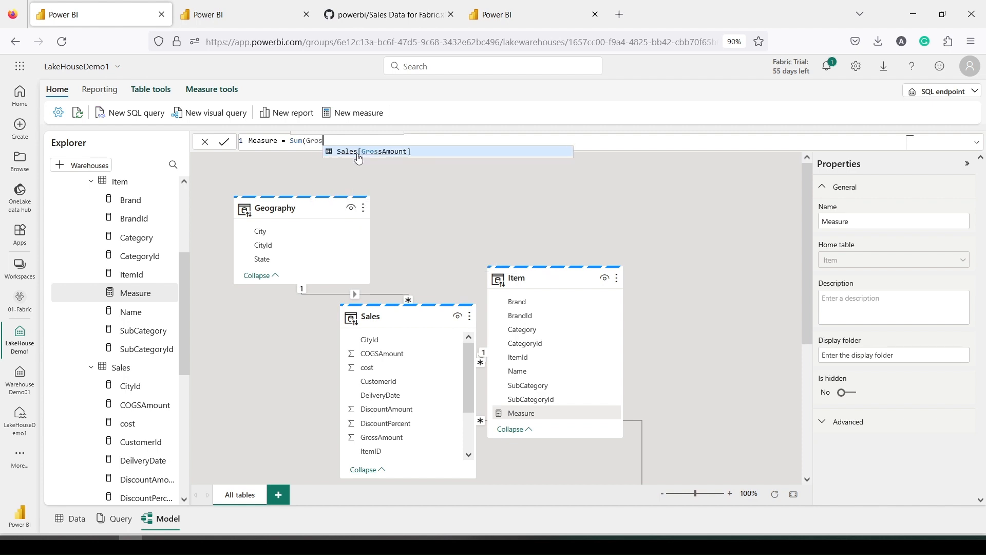
pyautogui.click(357, 154)
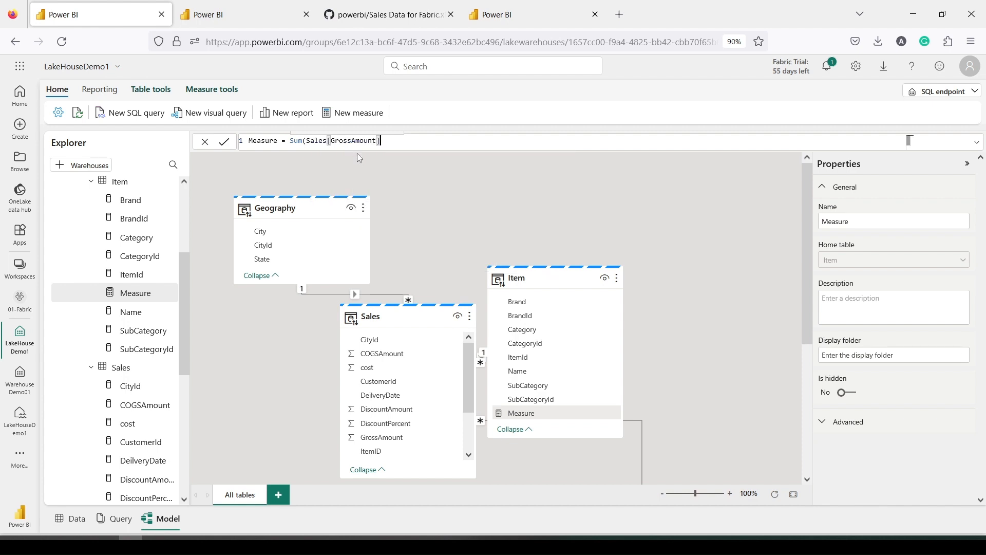
pyautogui.write(')')
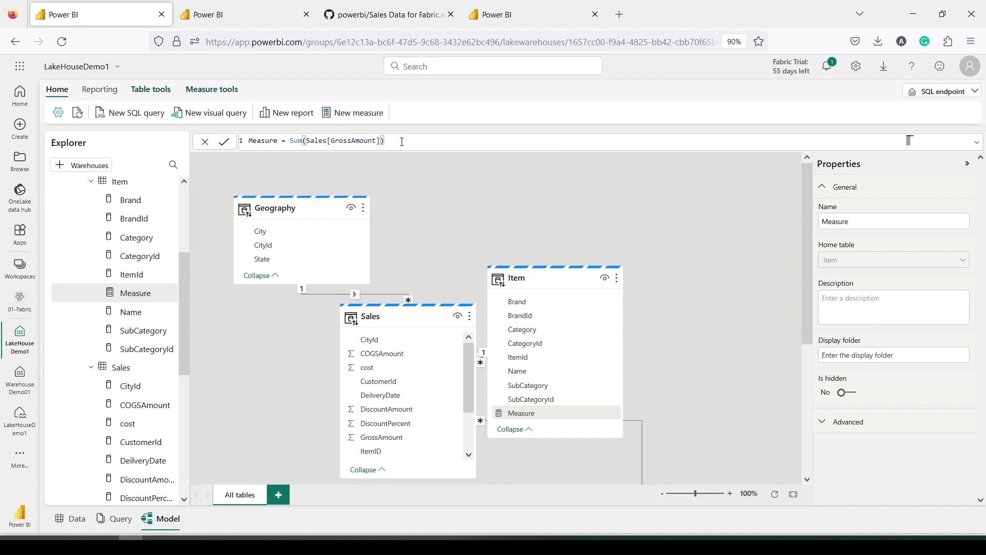
pyautogui.doubleClick(266, 141)
pyautogui.write('Gross')
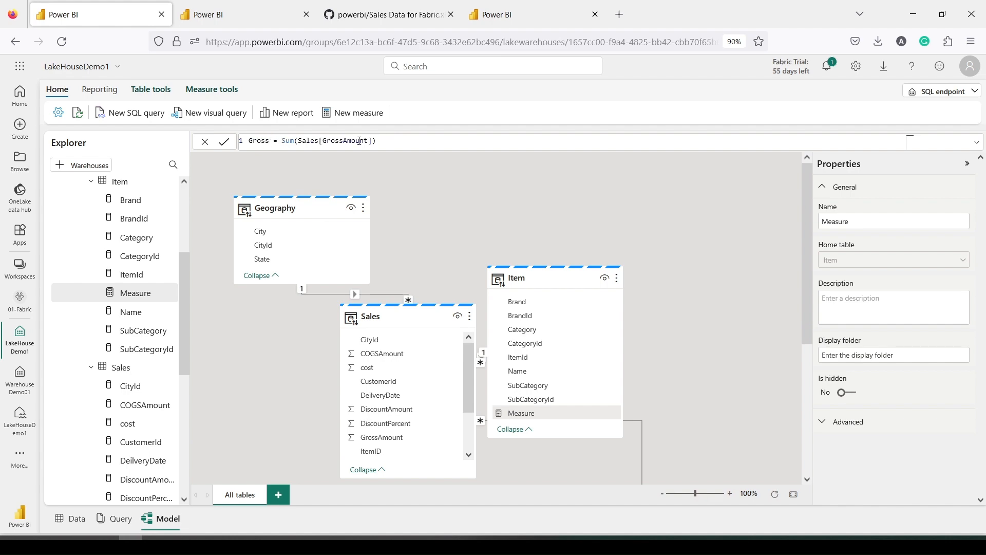
pyautogui.click(223, 143)
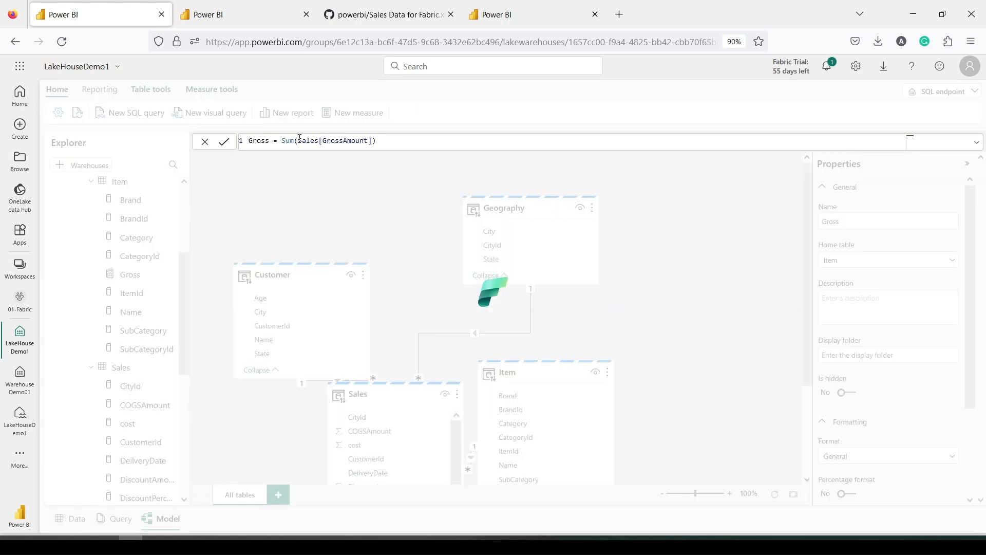
# Redefine the selected Gross measure as Discount = Sum(Sales[DiscountAmount]) and commit it
pyautogui.doubleClick(258, 141)
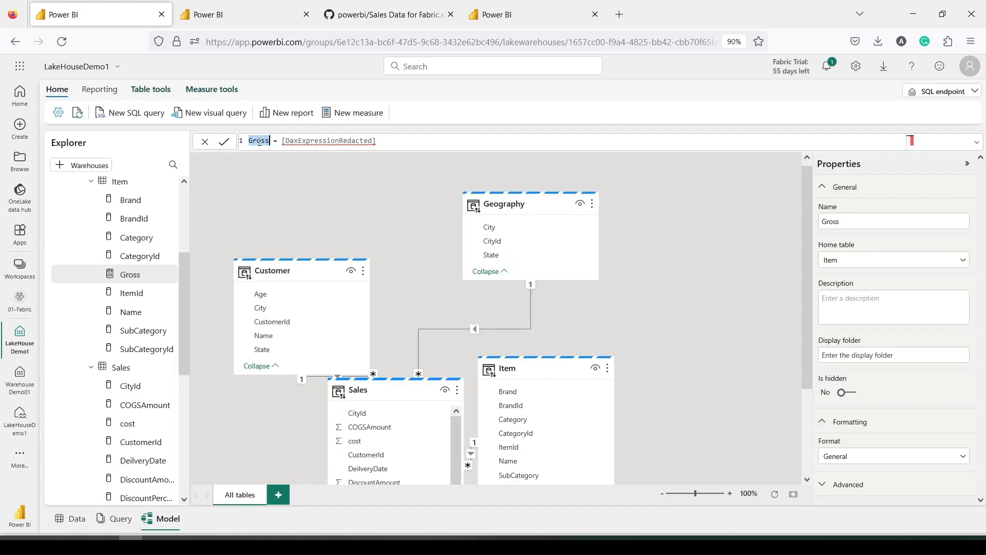
pyautogui.write('Dis')
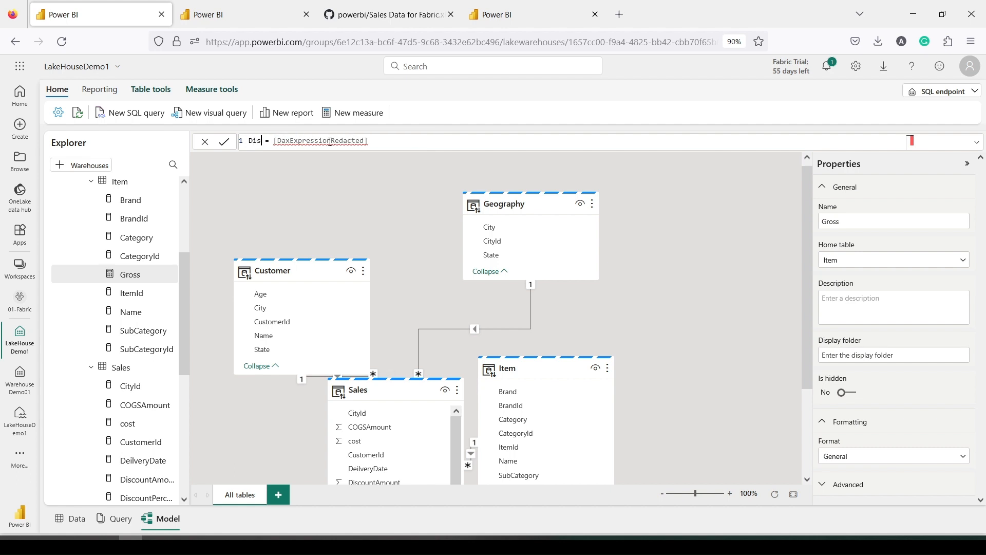
pyautogui.write('count')
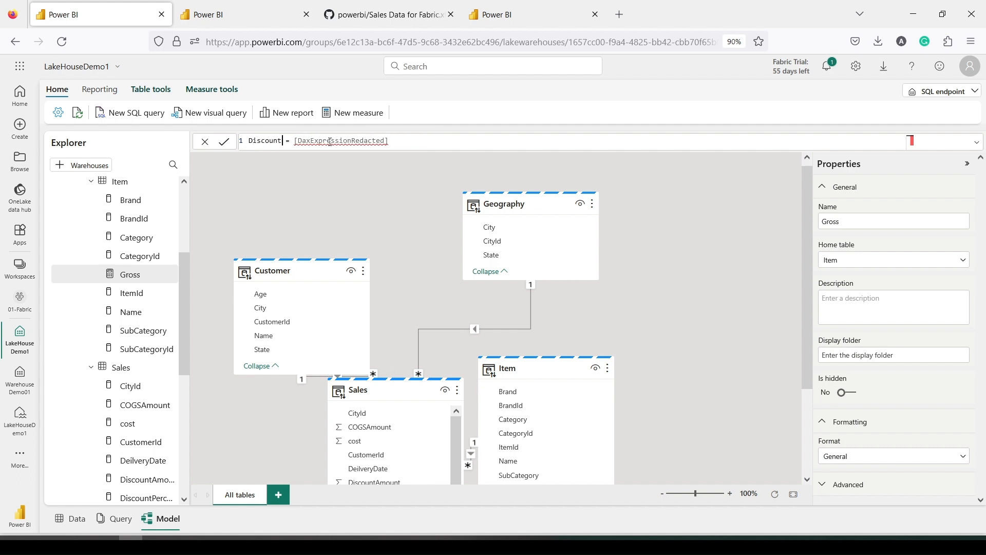
pyautogui.moveTo(290, 143); pyautogui.dragTo(472, 143)
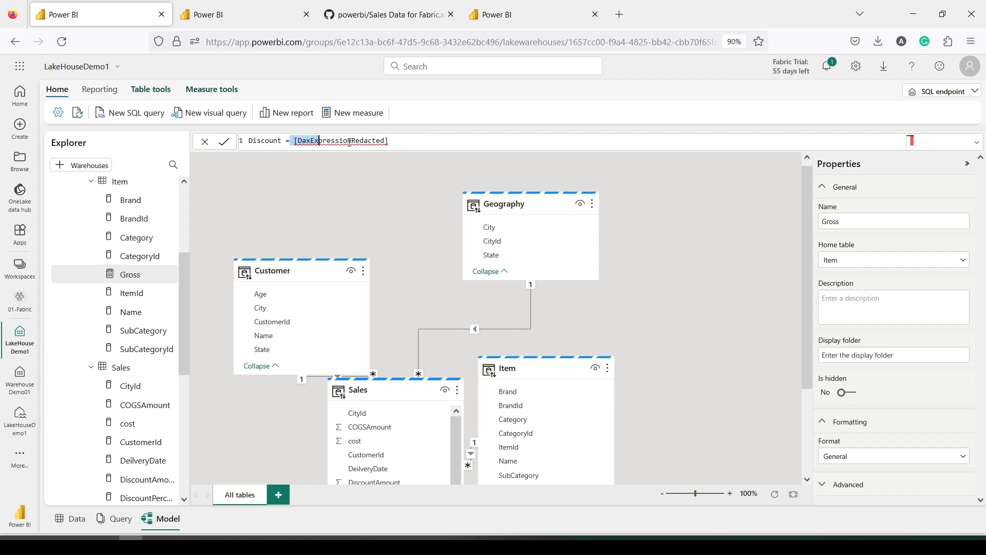
pyautogui.press('BackSpace')
pyautogui.write('Sum')
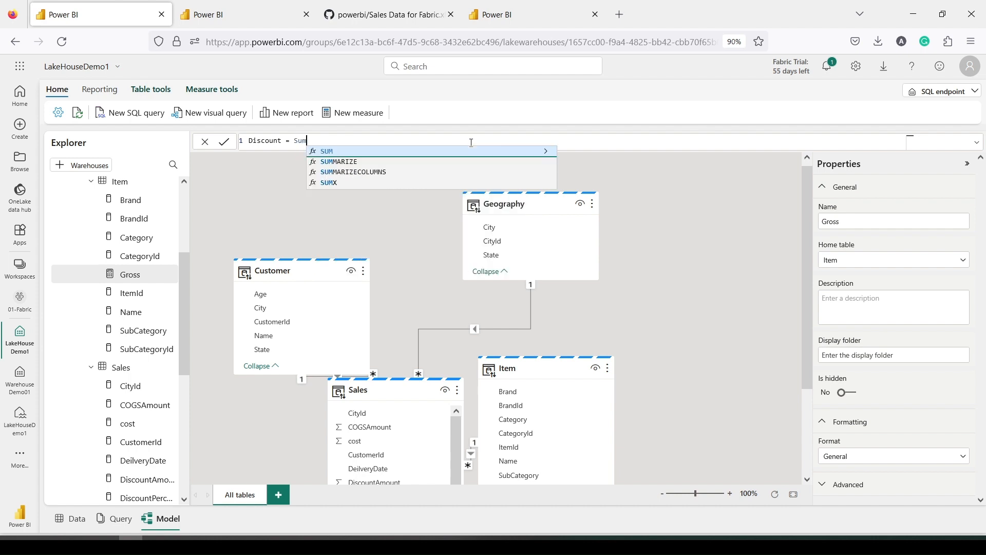
pyautogui.write('(Dis')
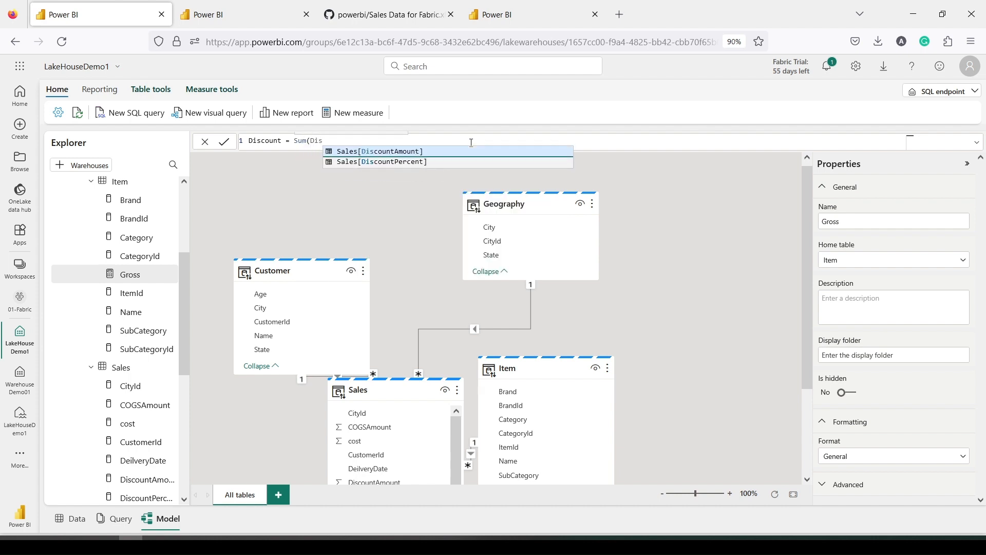
pyautogui.click(448, 150)
pyautogui.write(')')
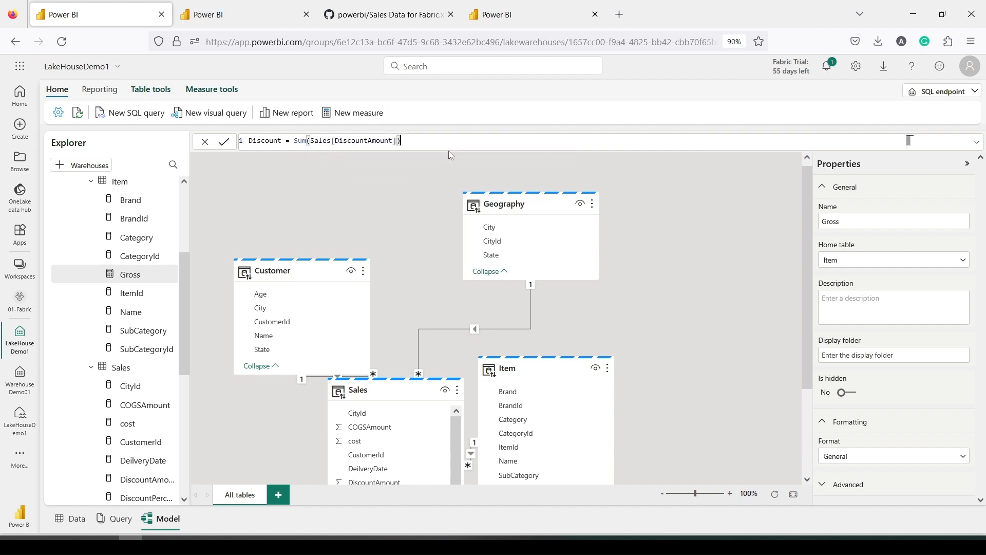
pyautogui.press('Return')
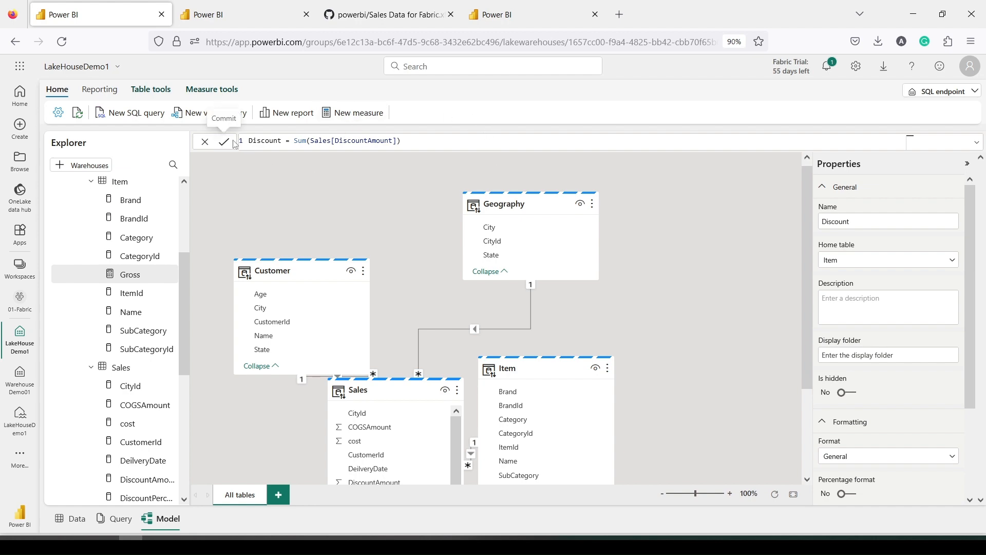
# Try to rewrite the Discount measure as a net formula beginning Net = [Gross] -, checking the explorer for the Gross measure
pyautogui.click(364, 114)
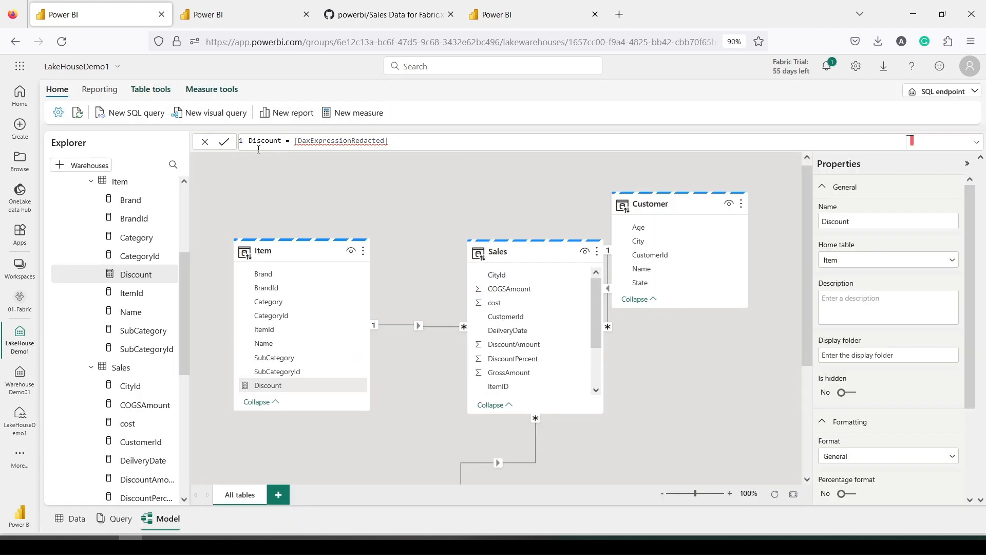
pyautogui.doubleClick(254, 140)
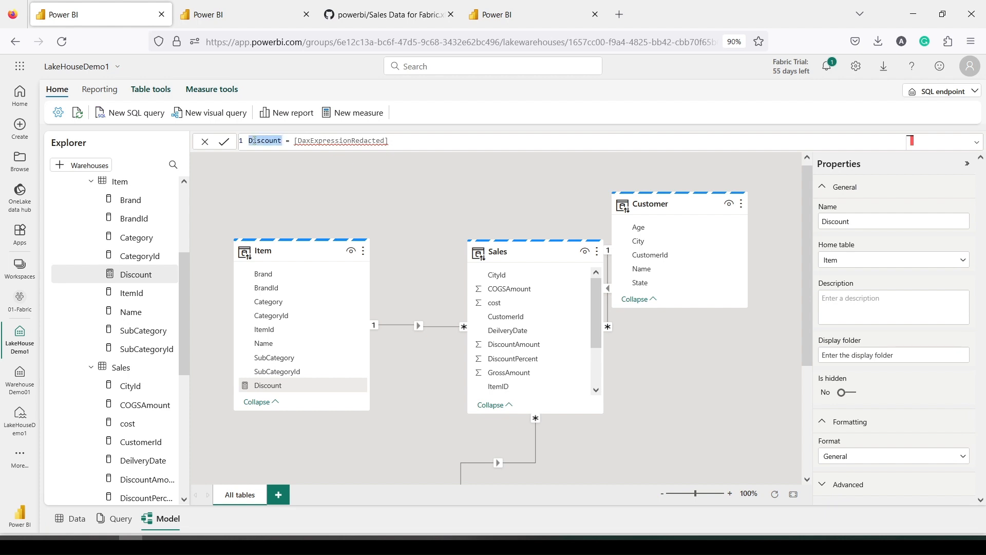
pyautogui.write('Net')
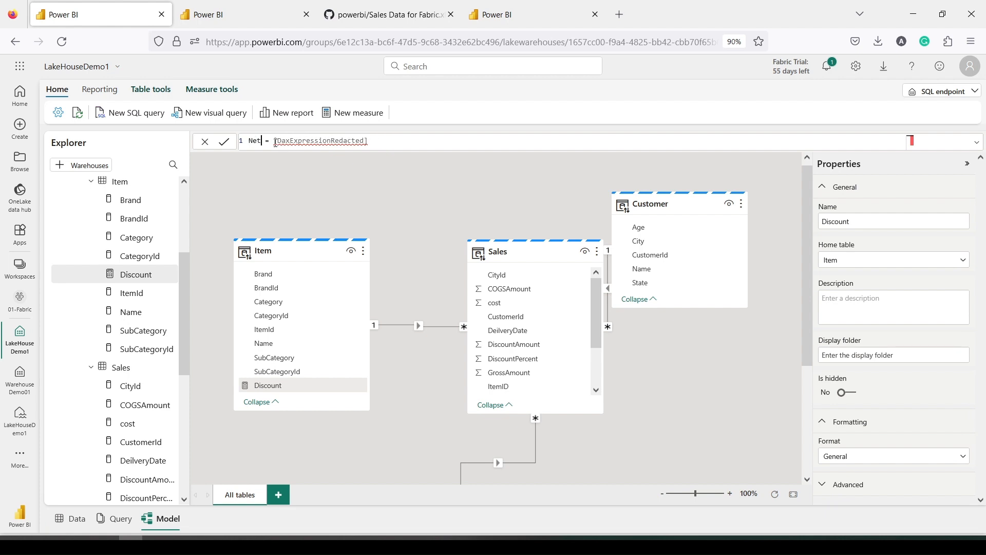
pyautogui.moveTo(275, 143); pyautogui.dragTo(429, 142)
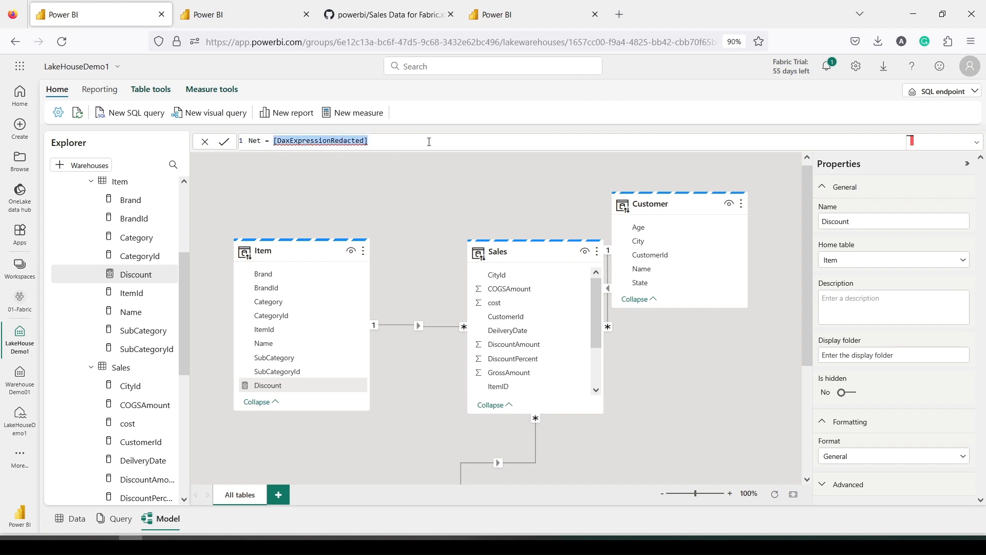
pyautogui.press('BackSpace')
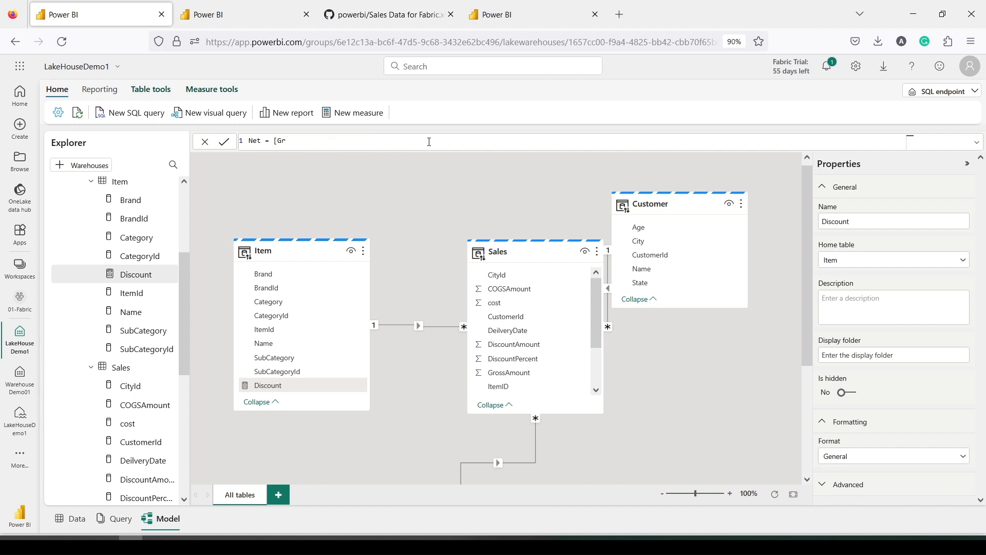
pyautogui.write('[Gross] -')
pyautogui.scroll(-3, 131, 286)
pyautogui.scroll(-8, 130, 286)
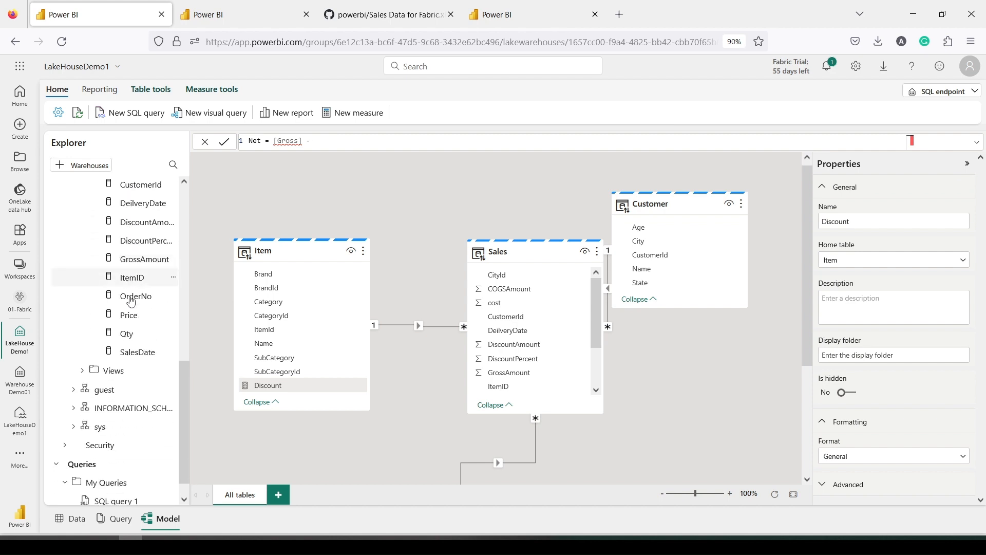
pyautogui.scroll(15, 116, 339)
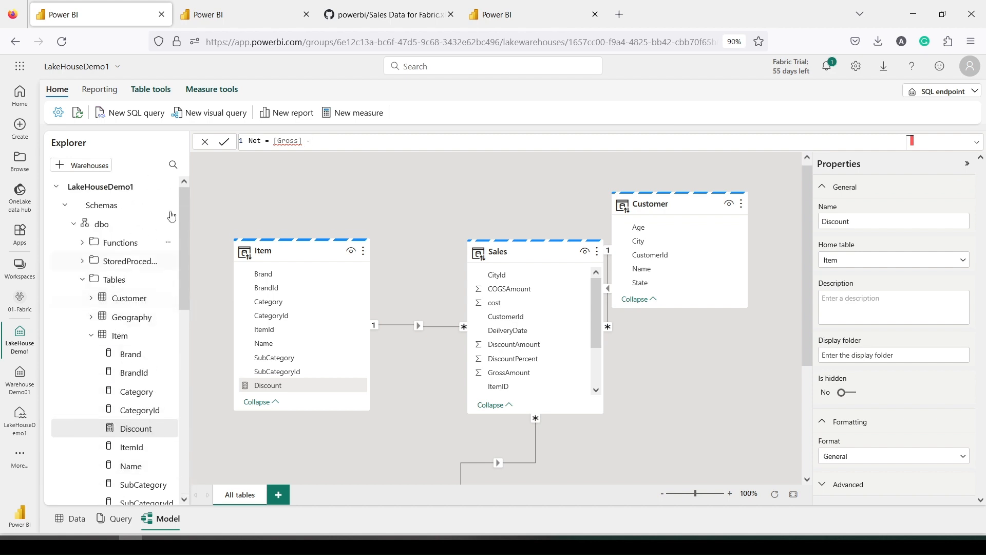
pyautogui.moveTo(318, 143); pyautogui.dragTo(240, 144)
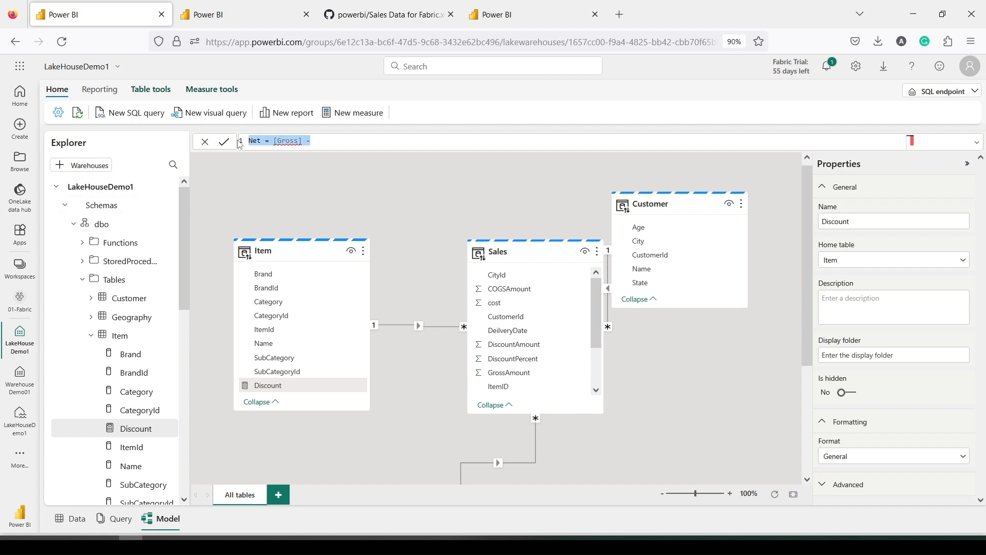
pyautogui.write('Gross')
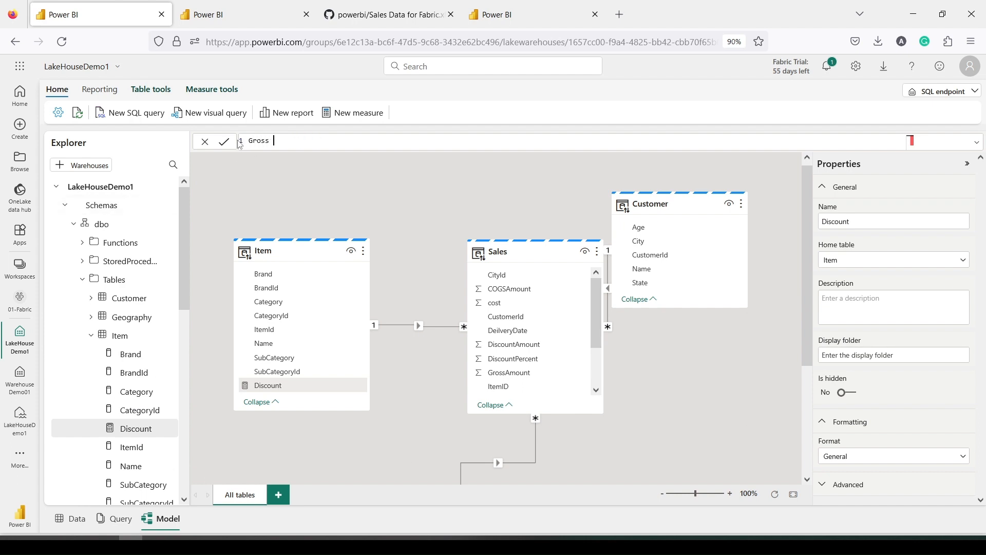
pyautogui.write(' = Sum(')
pyautogui.press('BackSpace')
pyautogui.press('BackSpace')
pyautogui.press('BackSpace')
pyautogui.press('BackSpace')
pyautogui.press('BackSpace')
pyautogui.press('BackSpace')
pyautogui.press('BackSpace')
pyautogui.press('BackSpace')
pyautogui.press('BackSpace')
pyautogui.press('BackSpace')
pyautogui.press('BackSpace')
pyautogui.press('BackSpace')
pyautogui.press('BackSpace')
pyautogui.press('BackSpace')
# Look through the tables' fields in the explorer for the Gross measure, expanding Customer and Geography, and leave the open formula uncommitted
pyautogui.scroll(-3, 93, 218)
pyautogui.scroll(2, 93, 218)
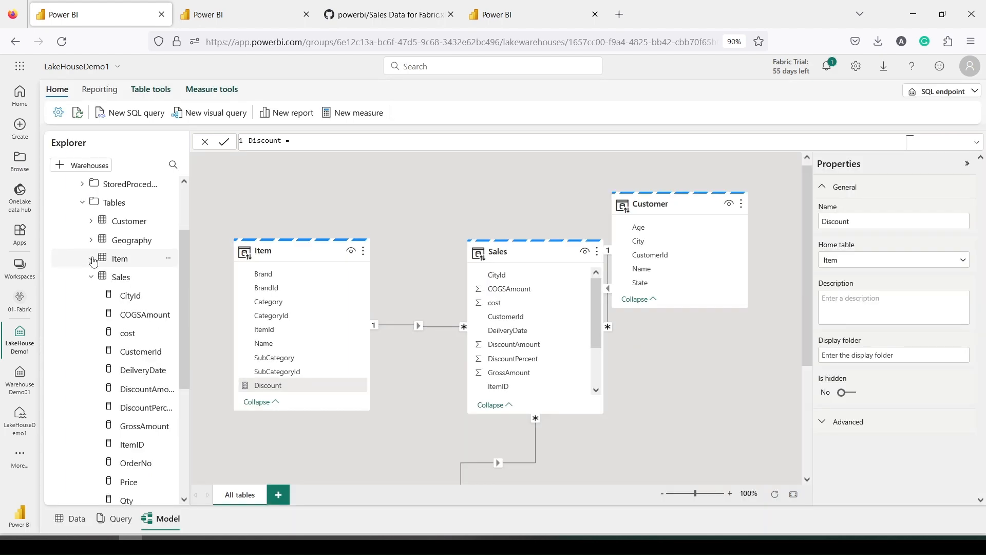
pyautogui.scroll(-5, 113, 345)
pyautogui.scroll(8, 82, 265)
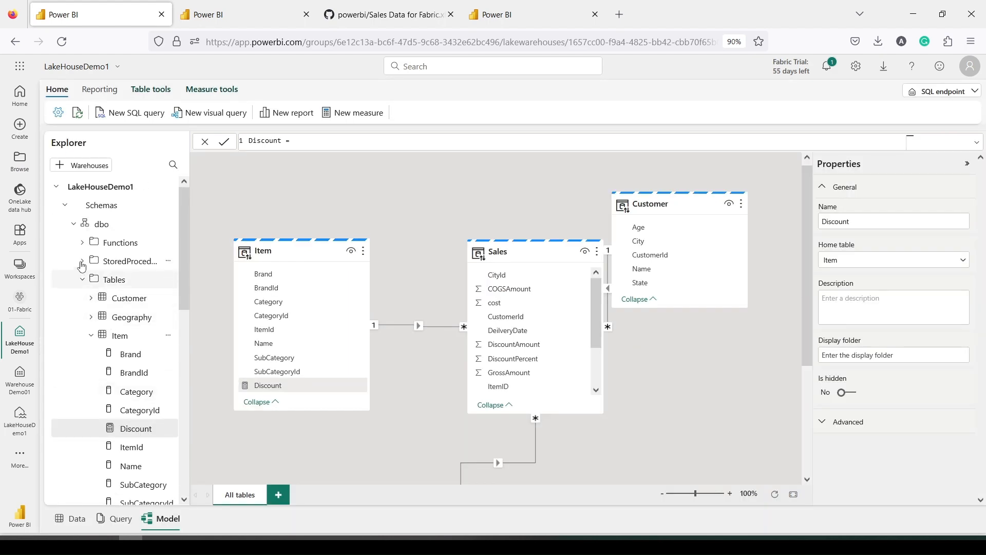
pyautogui.click(90, 298)
pyautogui.scroll(-4, 93, 288)
pyautogui.click(91, 256)
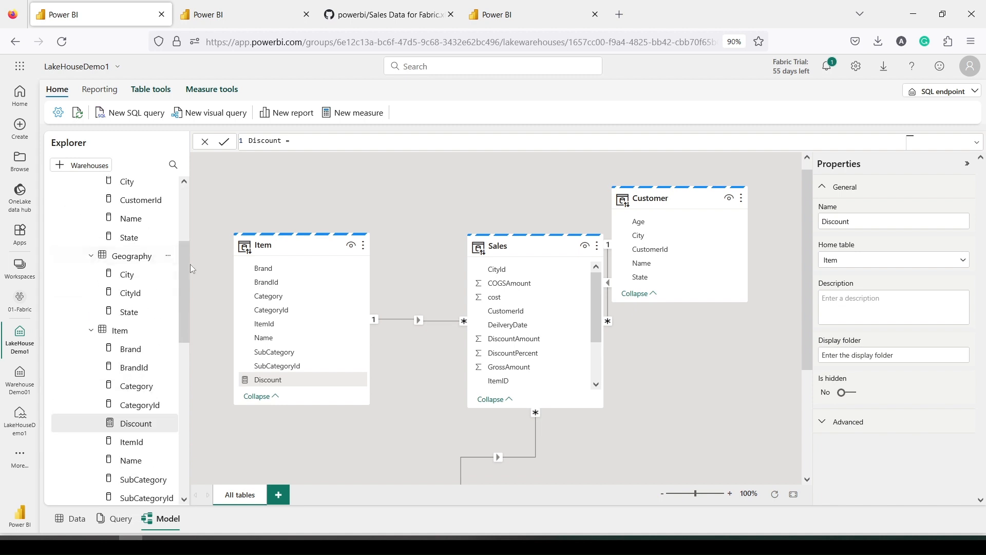
pyautogui.scroll(-4, 138, 309)
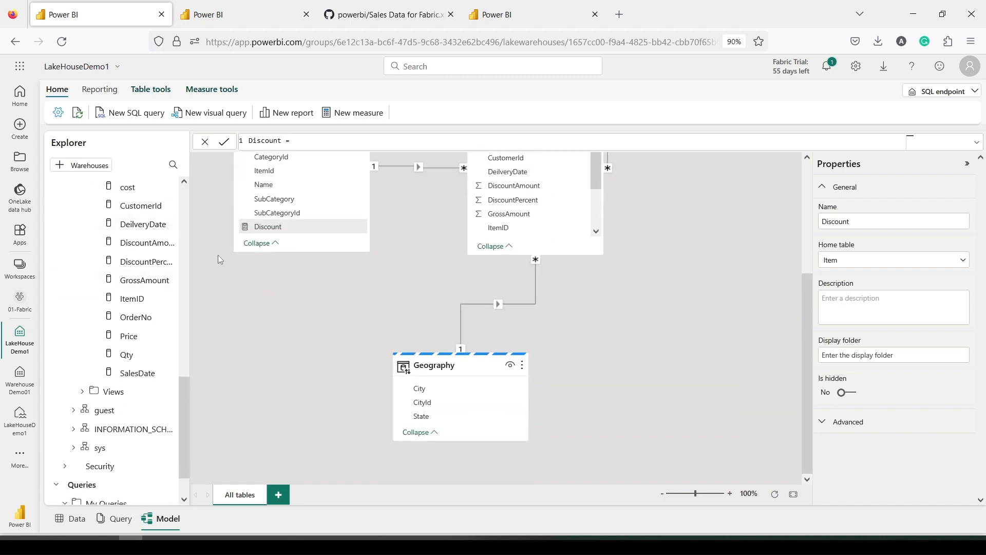
pyautogui.scroll(3, 221, 254)
pyautogui.doubleClick(265, 142)
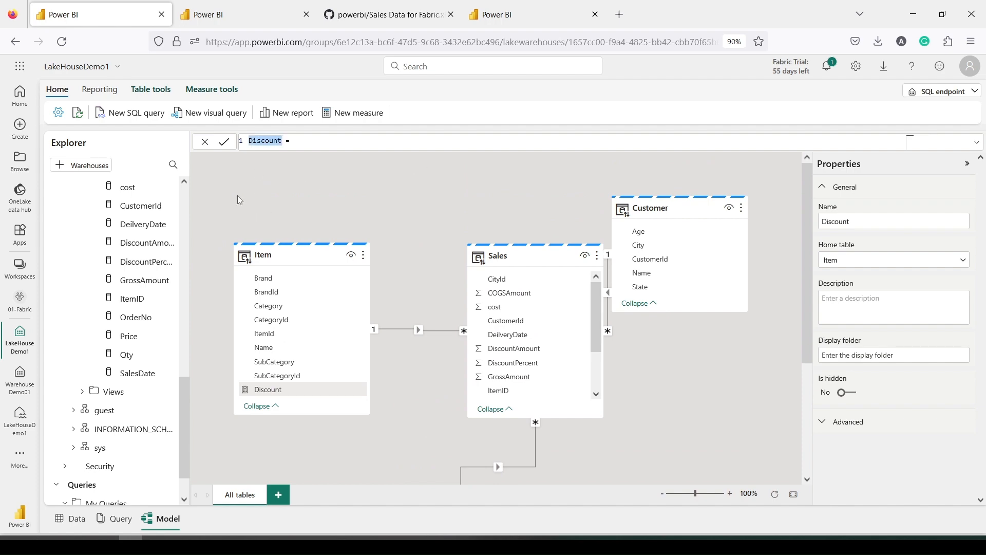
pyautogui.press('Escape')
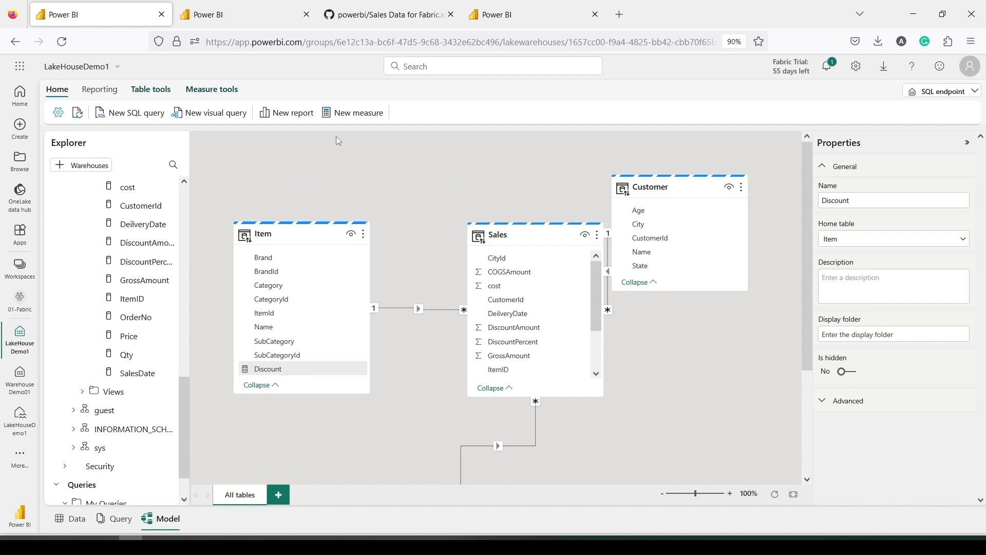
# Add another new measure in the Item table and begin its formula as Gross = Sum(Sales[
pyautogui.click(347, 116)
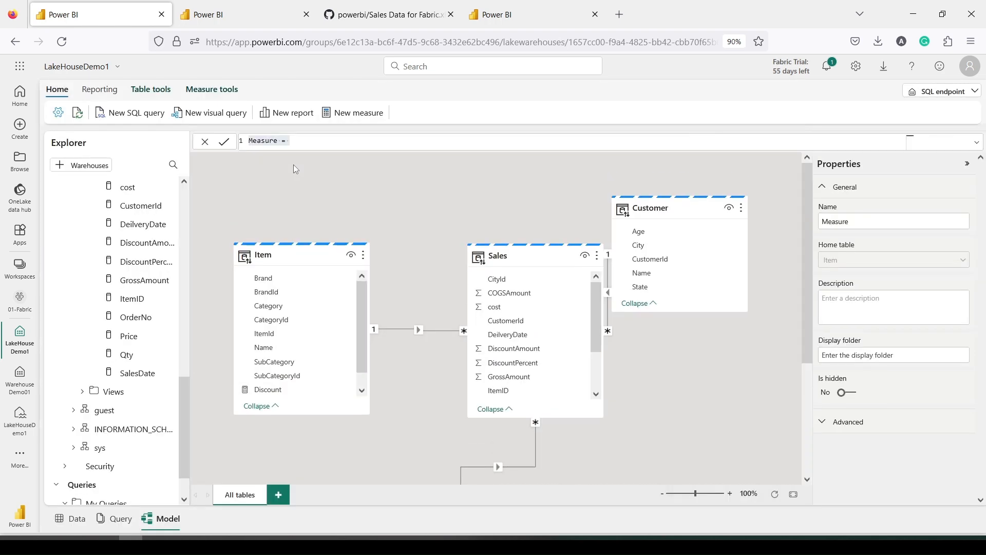
pyautogui.doubleClick(263, 141)
pyautogui.write('Gro')
pyautogui.write('Su')
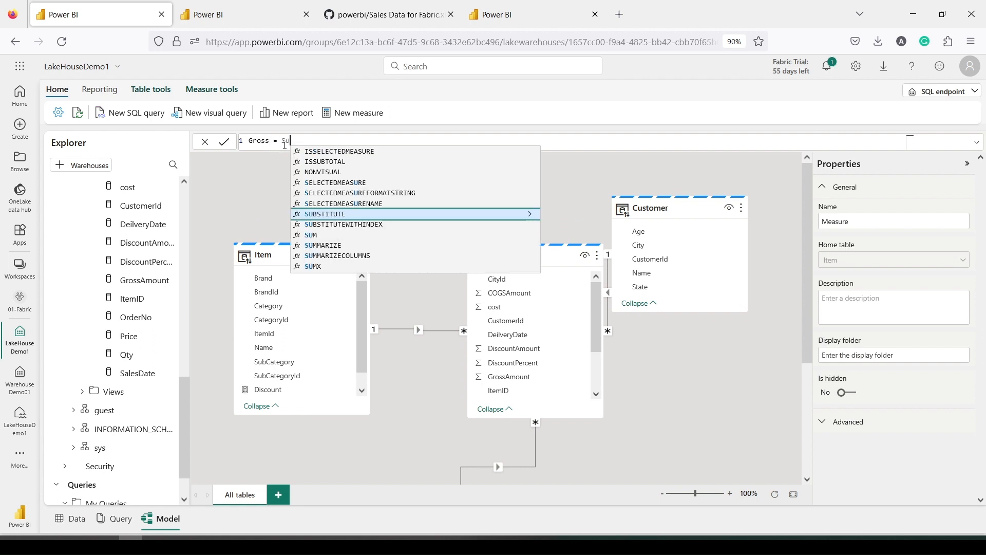
pyautogui.write('m(')
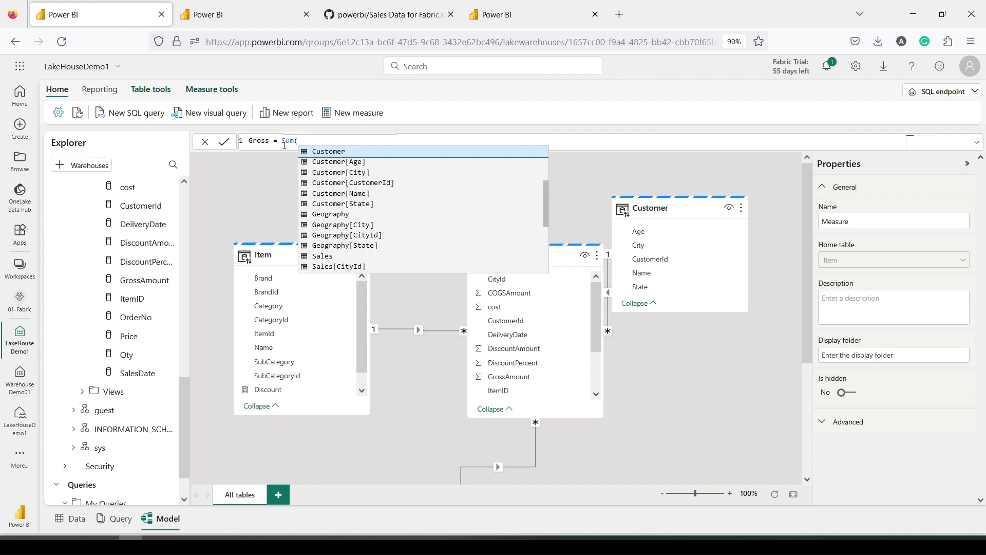
pyautogui.write('Sales[G')
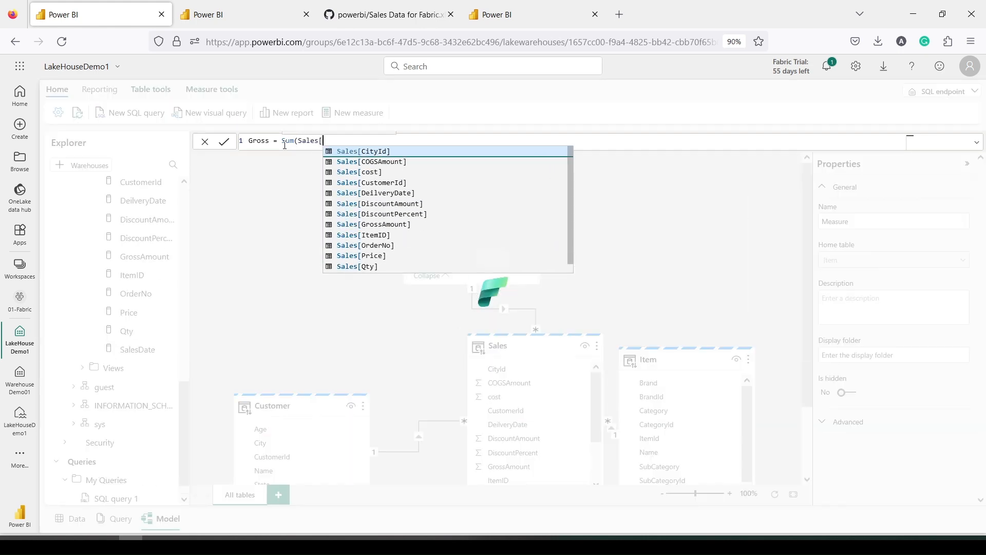
# Clear all the text from the new measure's formula
pyautogui.press('BackSpace')
pyautogui.press('BackSpace')
pyautogui.press('BackSpace')
pyautogui.press('BackSpace')
pyautogui.press('BackSpace')
pyautogui.press('BackSpace')
pyautogui.press('BackSpace')
pyautogui.press('BackSpace')
pyautogui.press('BackSpace')
pyautogui.press('BackSpace')
pyautogui.press('BackSpace')
pyautogui.press('BackSpace')
pyautogui.press('BackSpace')
pyautogui.press('BackSpace')
pyautogui.press('BackSpace')
pyautogui.press('BackSpace')
pyautogui.press('BackSpace')
pyautogui.press('BackSpace')
pyautogui.press('BackSpace')
pyautogui.press('BackSpace')
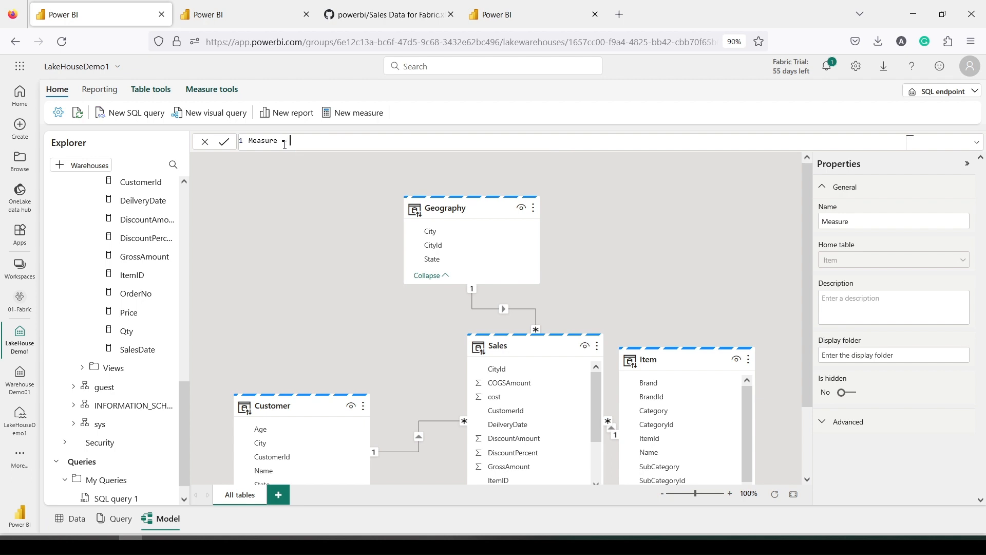
pyautogui.press('BackSpace')
pyautogui.press('BackSpace')
pyautogui.press('BackSpace')
pyautogui.press('BackSpace')
pyautogui.press('BackSpace')
pyautogui.press('BackSpace')
pyautogui.press('BackSpace')
pyautogui.press('BackSpace')
pyautogui.press('BackSpace')
pyautogui.press('BackSpace')
# Define the new measure as Gross = Sum(Sales[GrossAmount]) and commit it to the Item table
pyautogui.write('Gross = S')
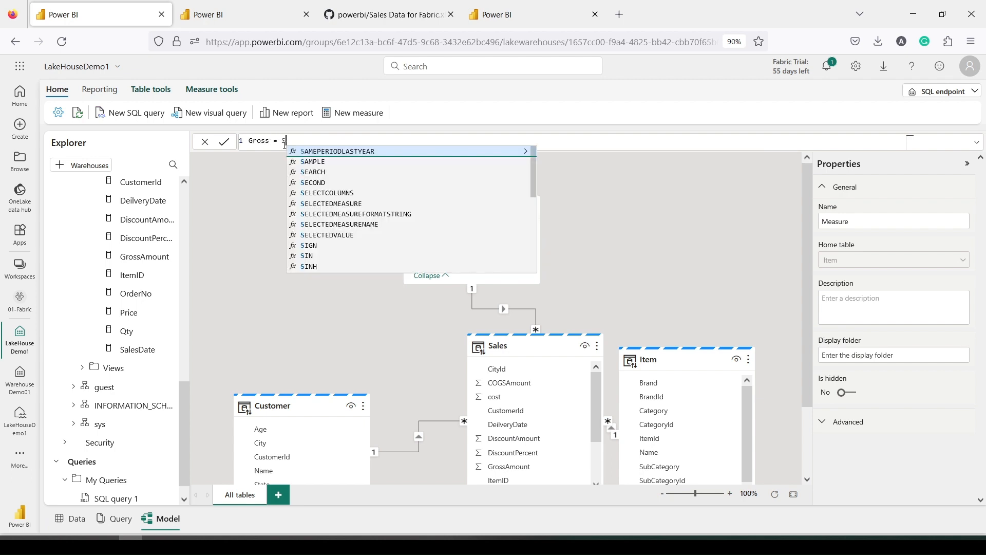
pyautogui.write('um(Sales')
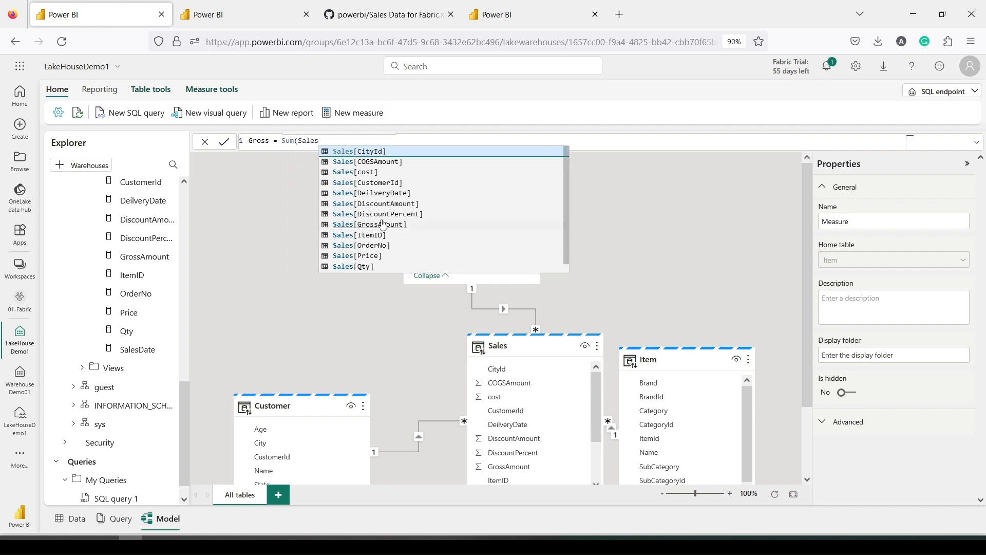
pyautogui.scroll(-1, 401, 201)
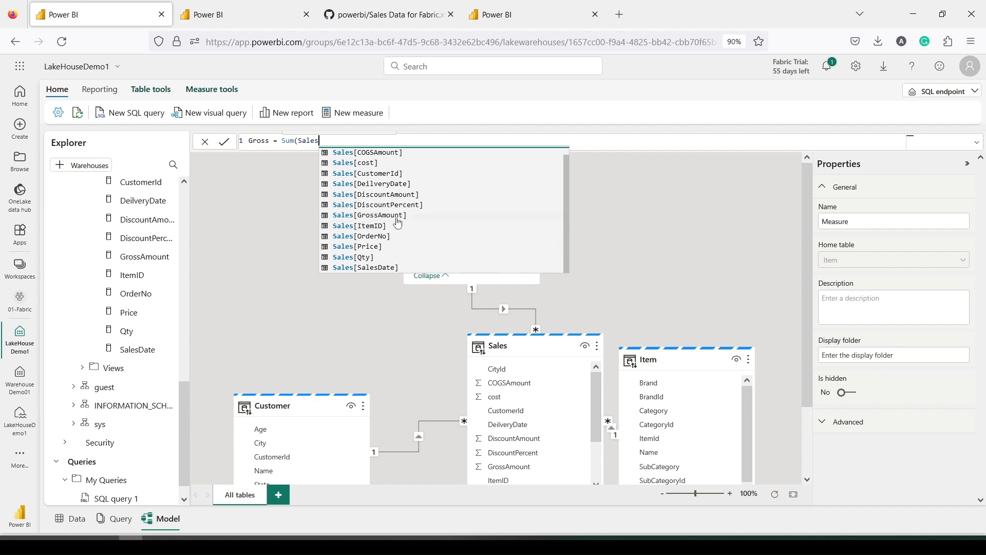
pyautogui.scroll(1, 402, 206)
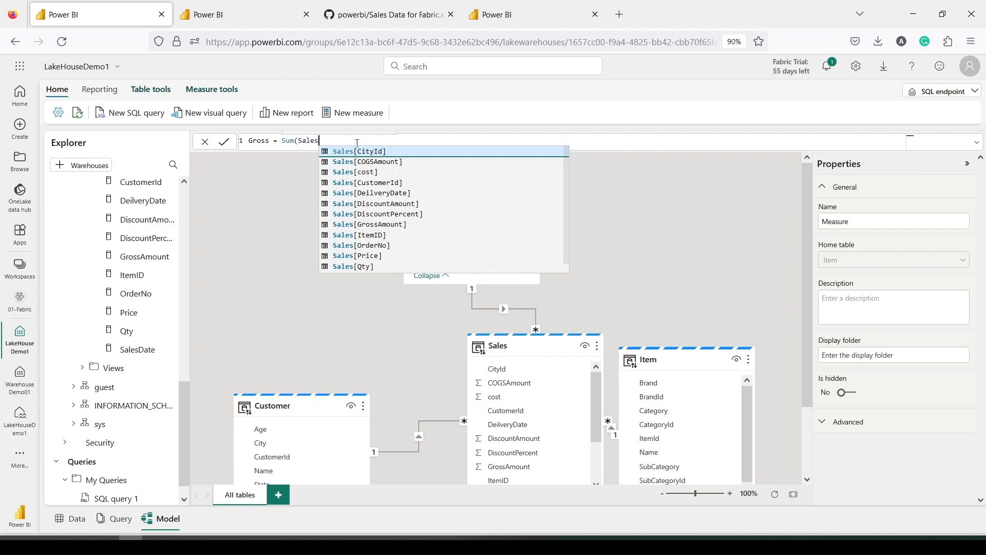
pyautogui.write('[G')
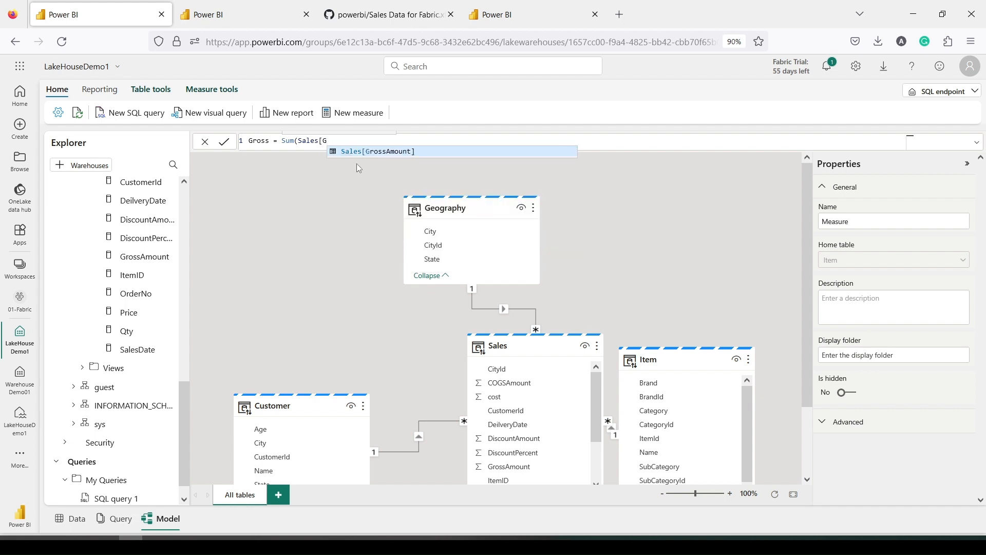
pyautogui.click(361, 154)
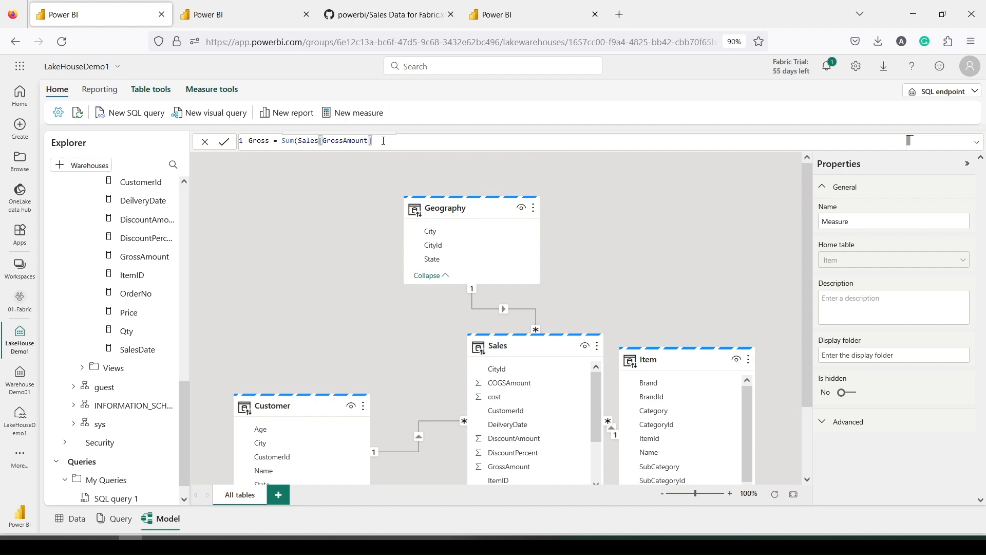
pyautogui.write(')')
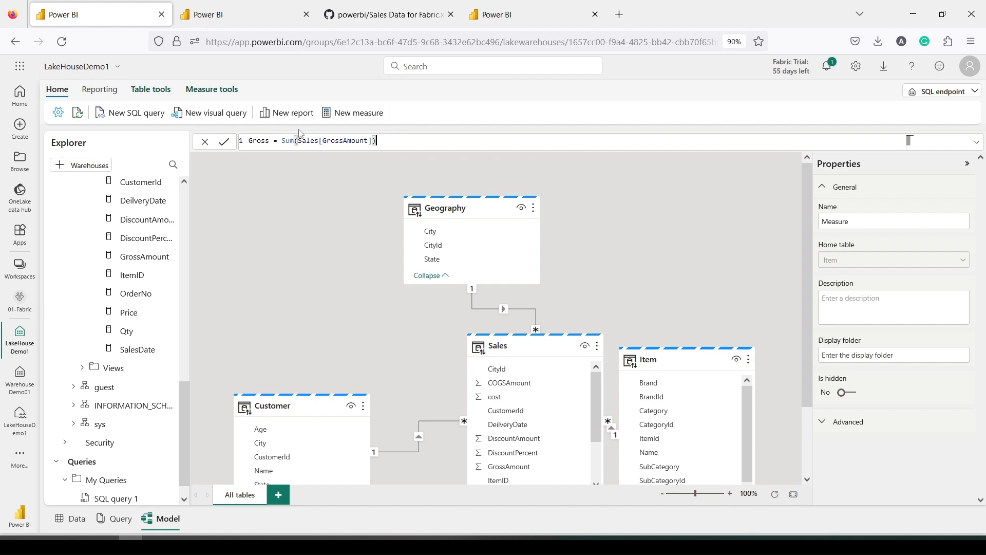
pyautogui.click(223, 142)
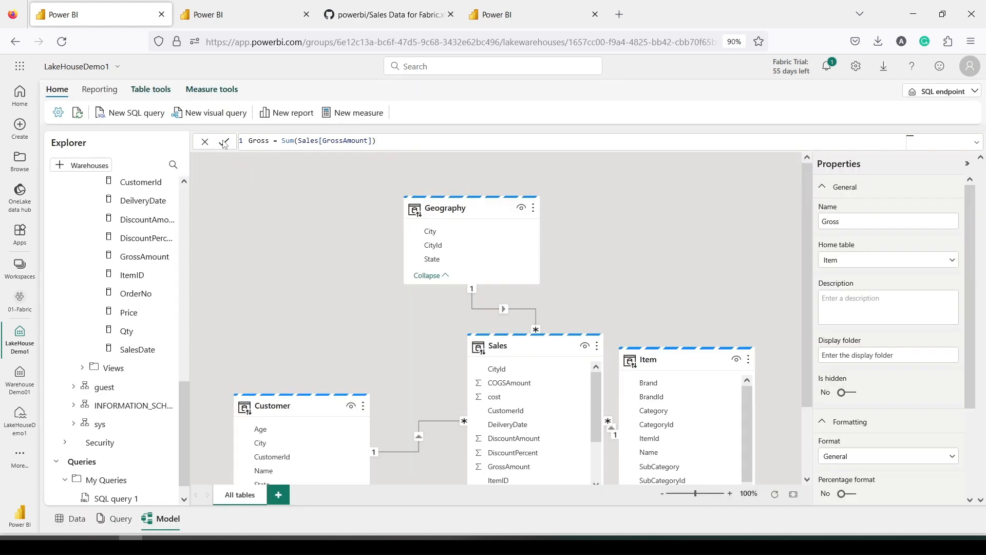
# Rename the Gross measure to Gross1, replace its redacted expression with sum(Sales[GrossAmount]), and commit the formula
pyautogui.scroll(6, 163, 265)
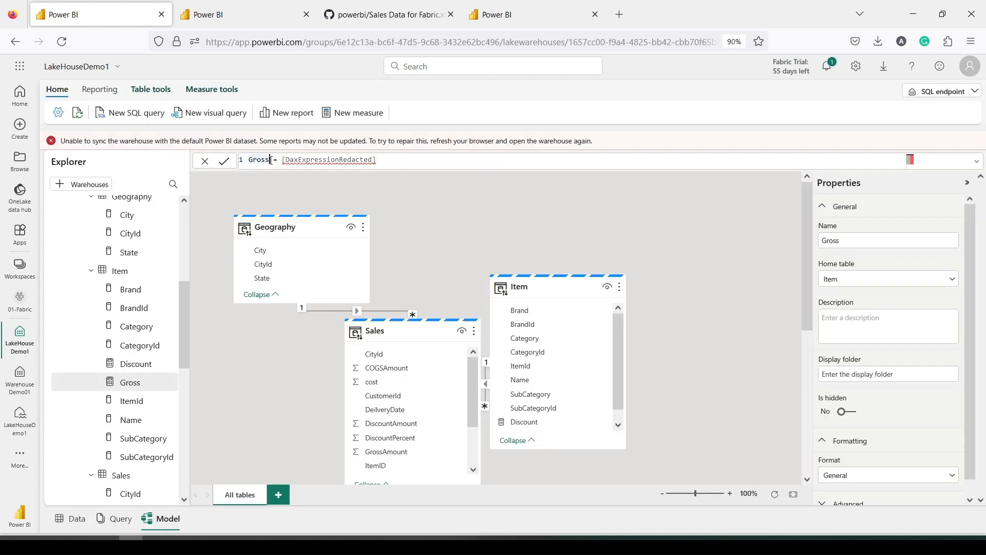
pyautogui.click(272, 160)
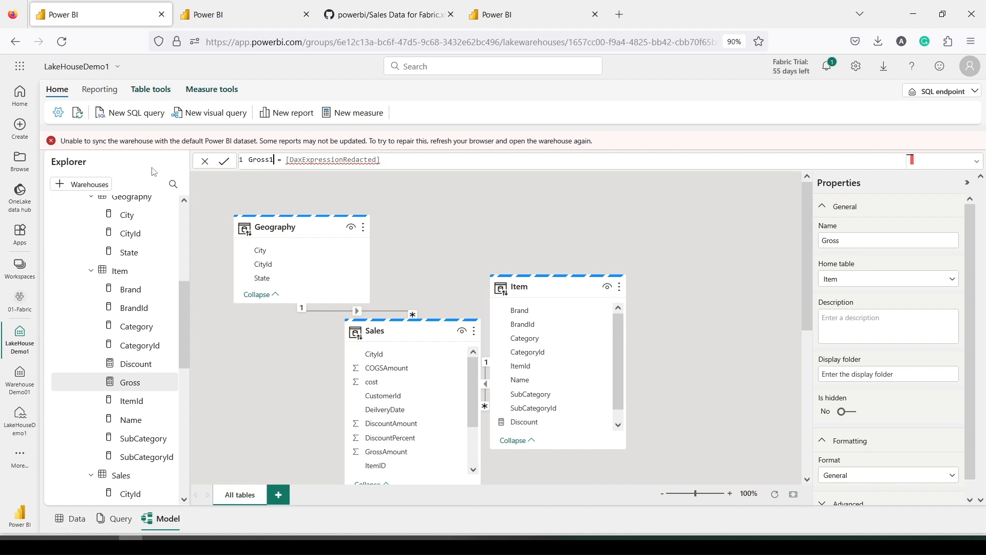
pyautogui.click(223, 161)
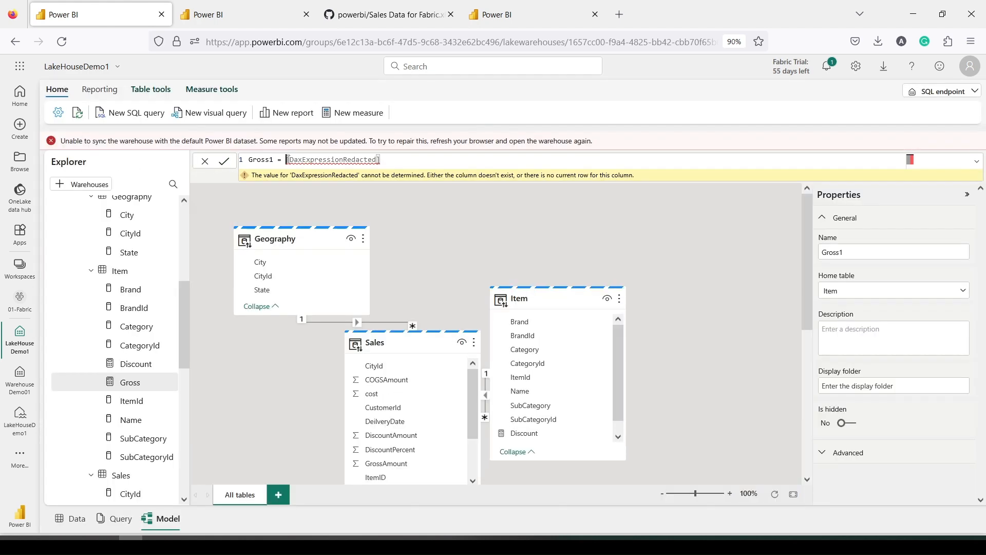
pyautogui.moveTo(288, 160); pyautogui.dragTo(415, 160)
pyautogui.write('sum(')
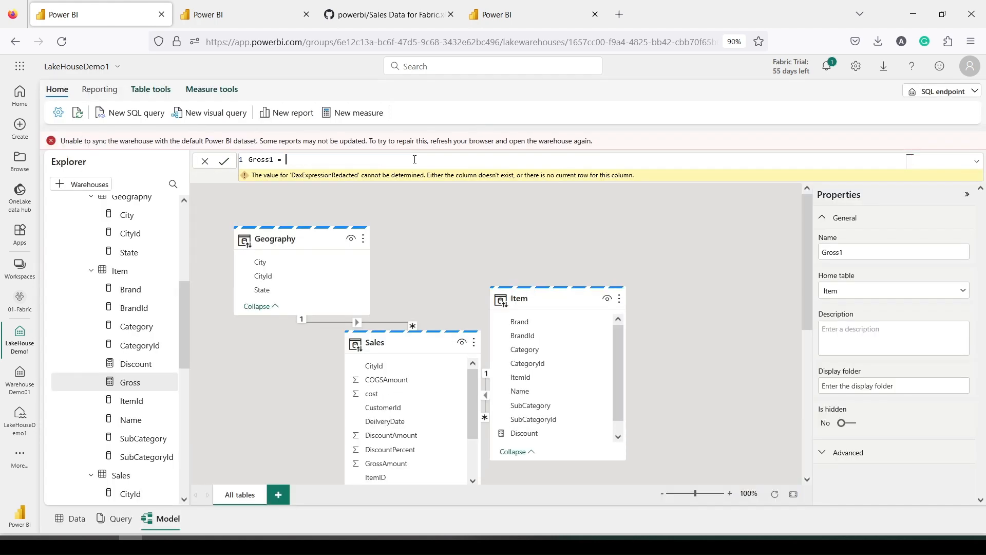
pyautogui.write('Sales[GrossAmount]')
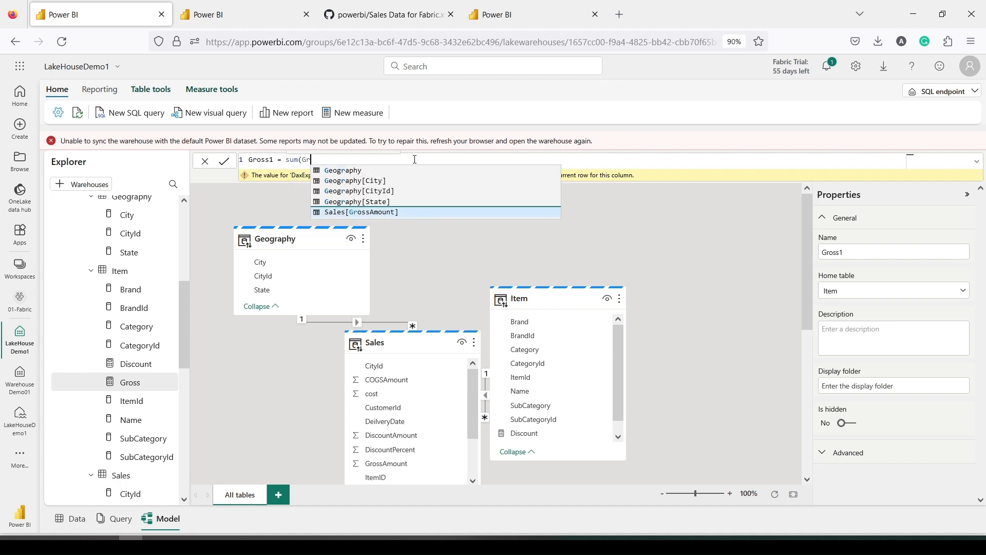
pyautogui.write(')')
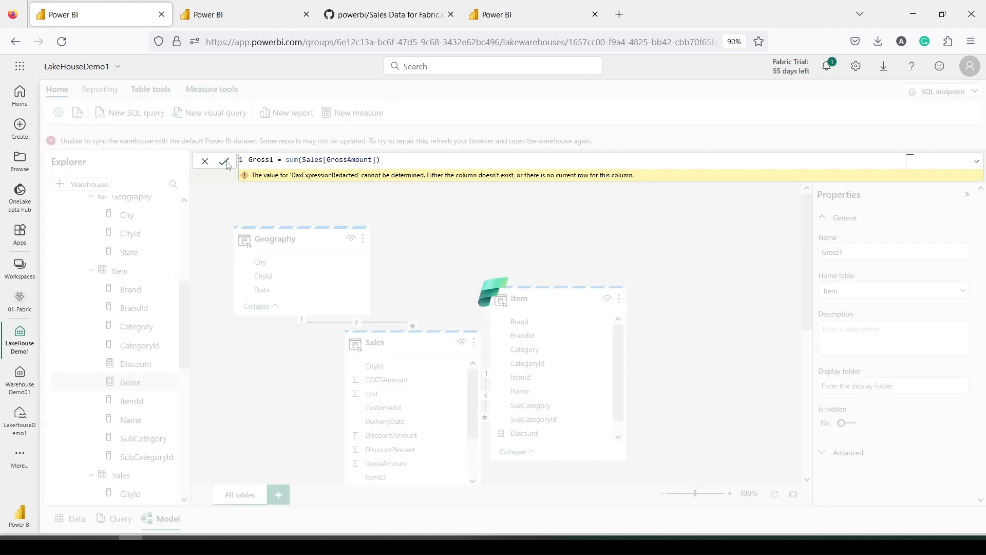
pyautogui.click(224, 162)
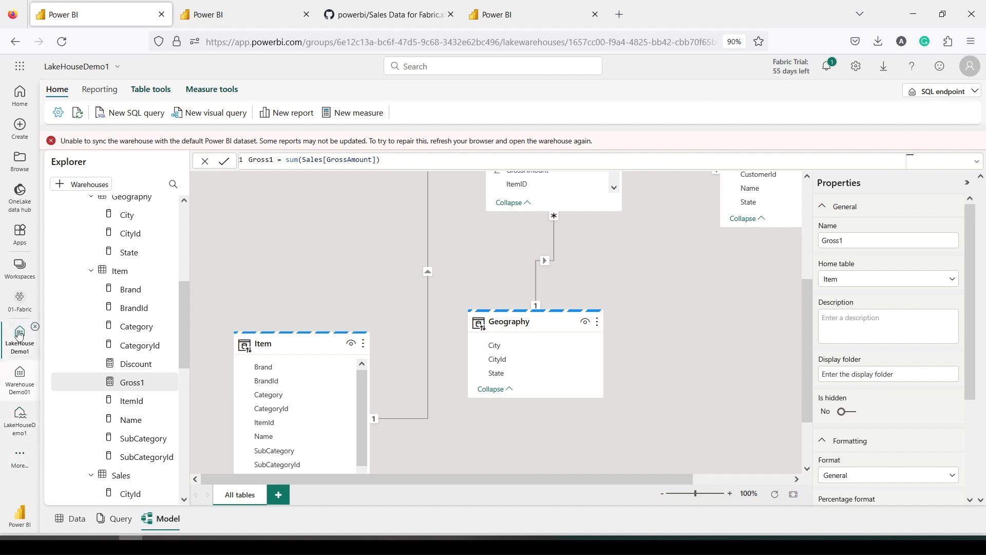
# Go back to the 01-Fabric workspace, dismiss the error, and reopen the LakeHouseDemo1 SQL endpoint in its model view
pyautogui.click(20, 309)
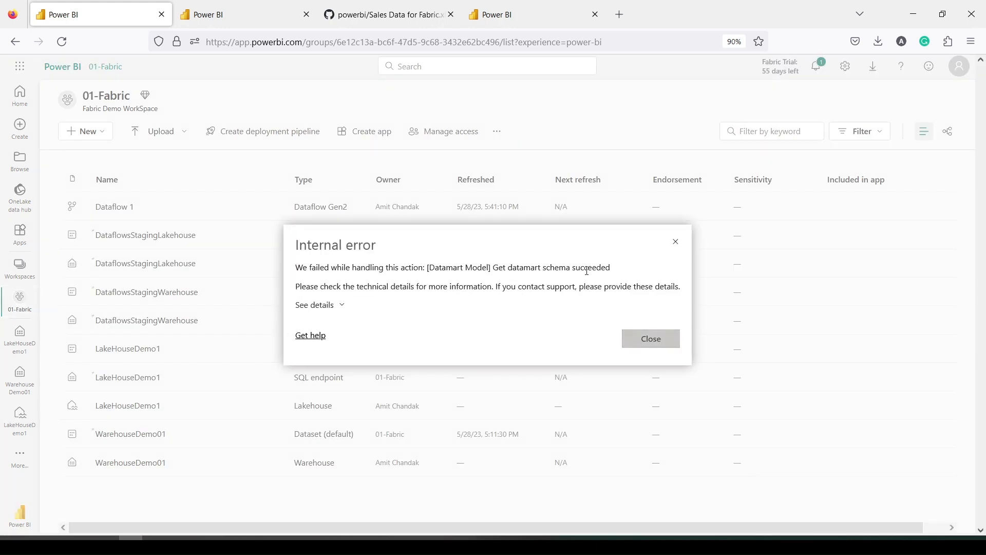
pyautogui.click(676, 242)
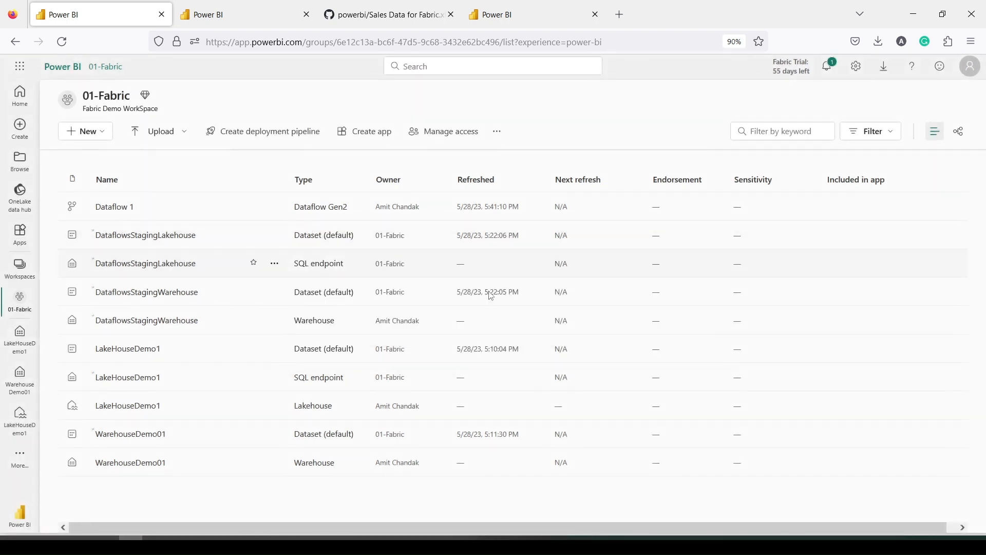
pyautogui.click(128, 377)
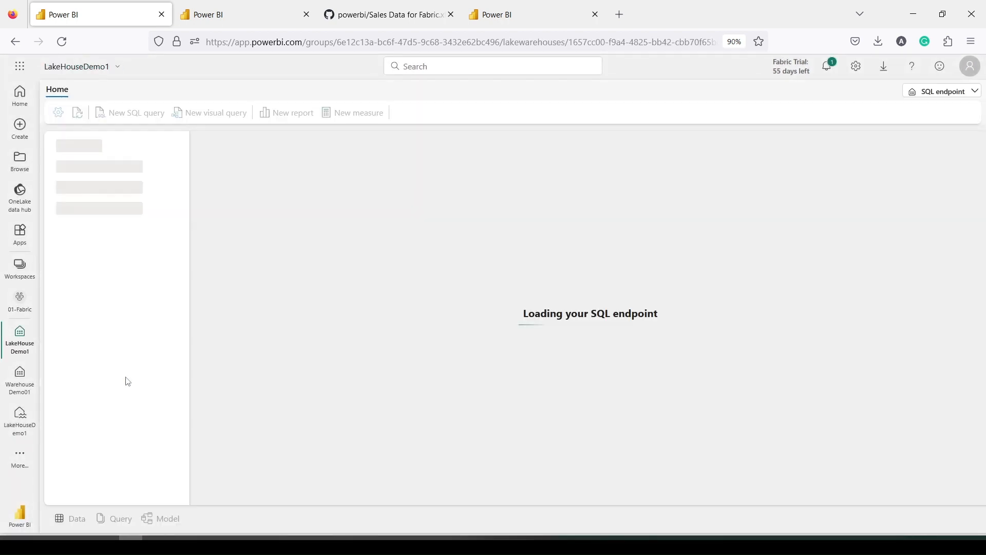
pyautogui.click(290, 16)
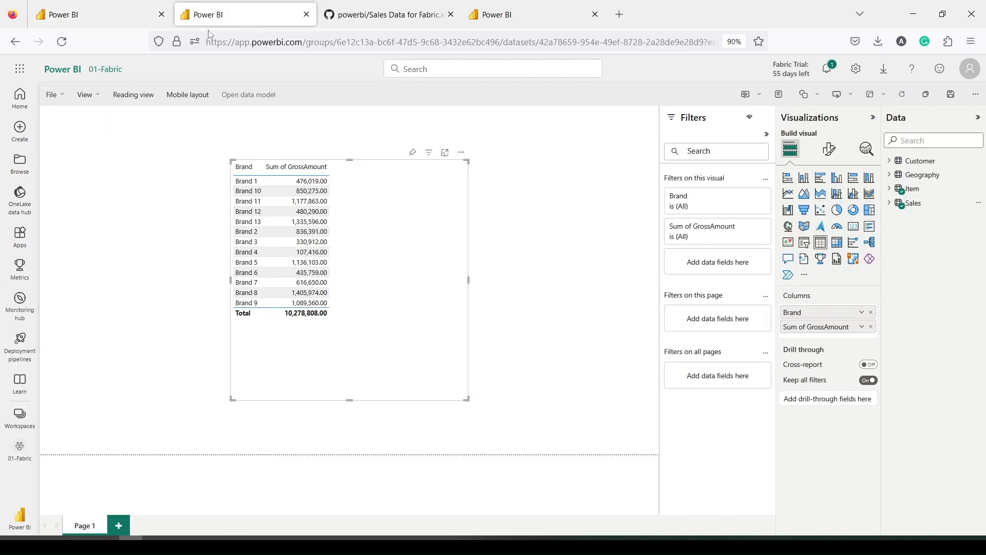
pyautogui.click(131, 13)
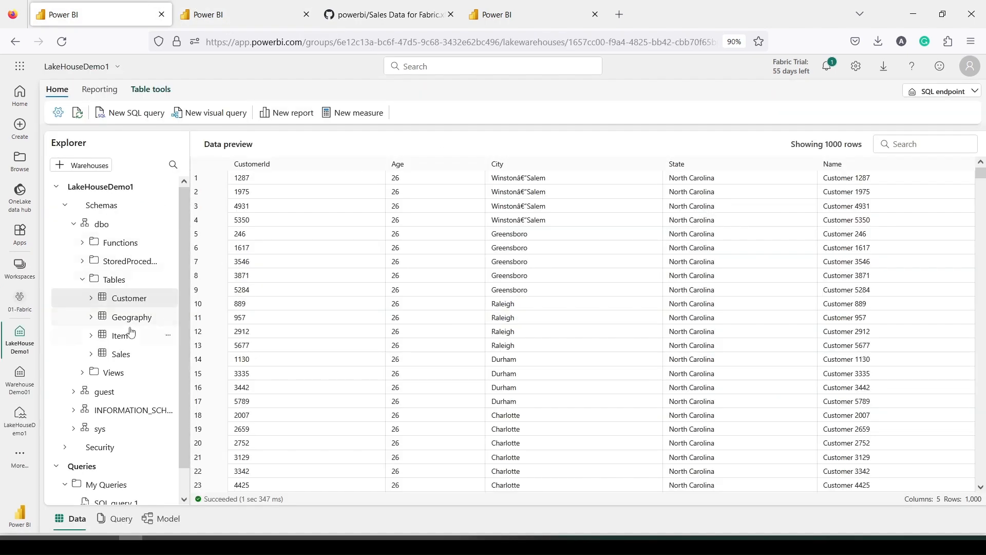
pyautogui.click(162, 520)
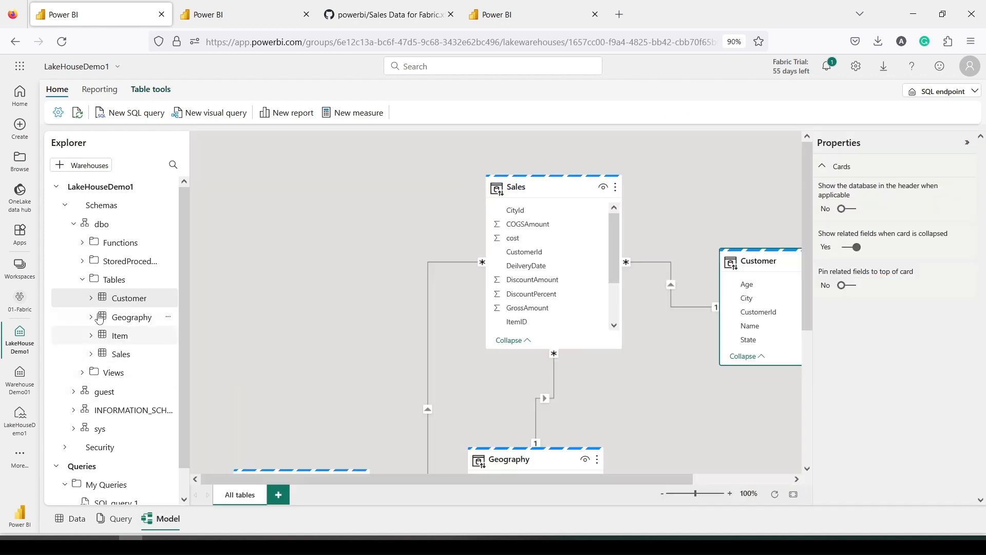
# Expand the Item table in the explorer and examine the formulas of its Discount and Gross1 measures
pyautogui.click(93, 340)
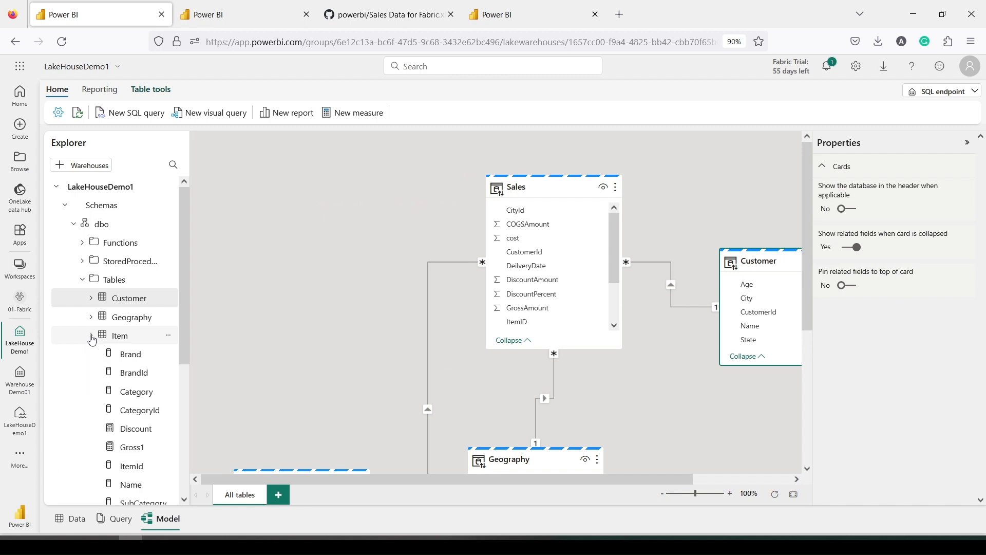
pyautogui.scroll(-3, 129, 287)
pyautogui.click(136, 282)
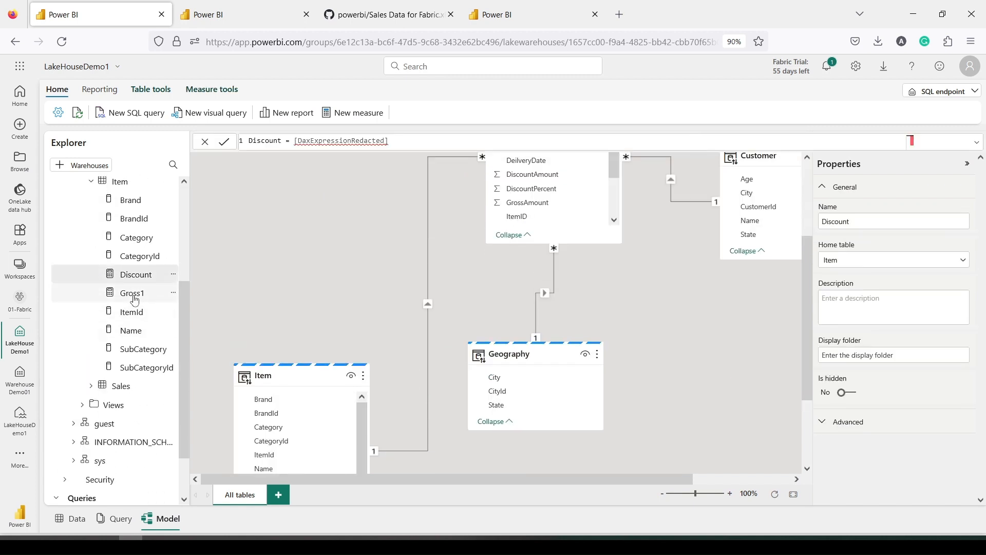
pyautogui.click(135, 288)
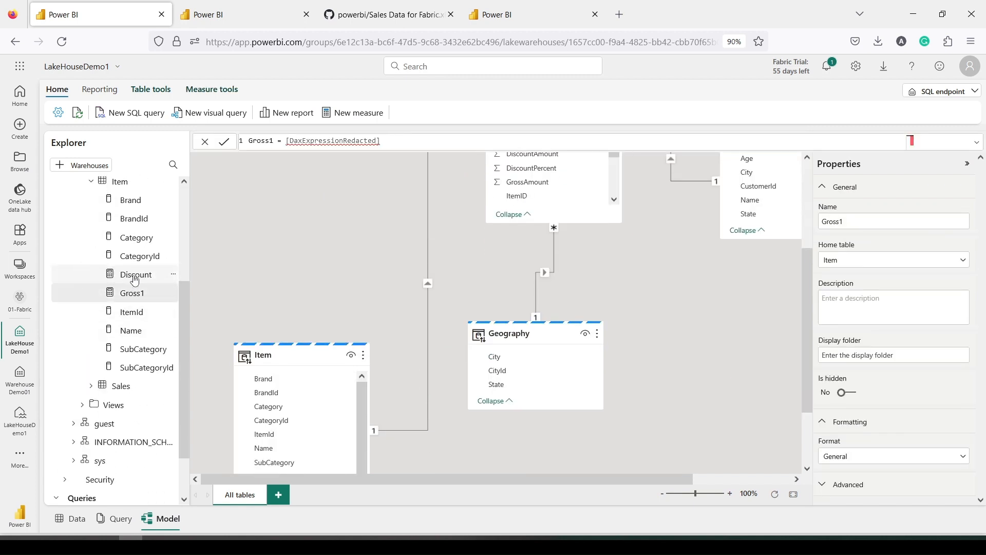
pyautogui.click(135, 278)
pyautogui.click(134, 291)
# Replace the redacted expression of the Discount measure with Sum(Sales[DiscountAmount]) and commit the formula
pyautogui.click(138, 277)
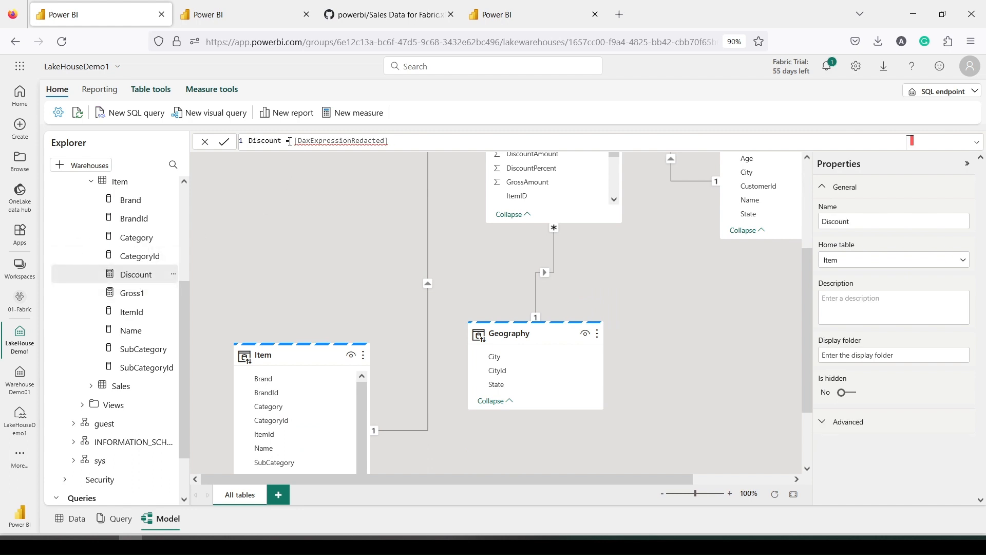
pyautogui.moveTo(293, 141); pyautogui.dragTo(462, 143)
pyautogui.press('BackSpace')
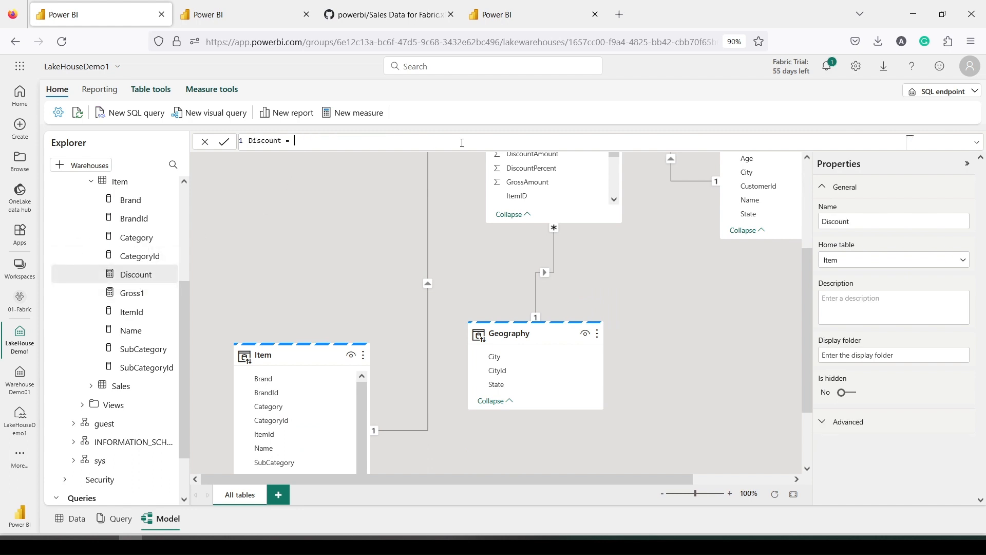
pyautogui.write('Sum(')
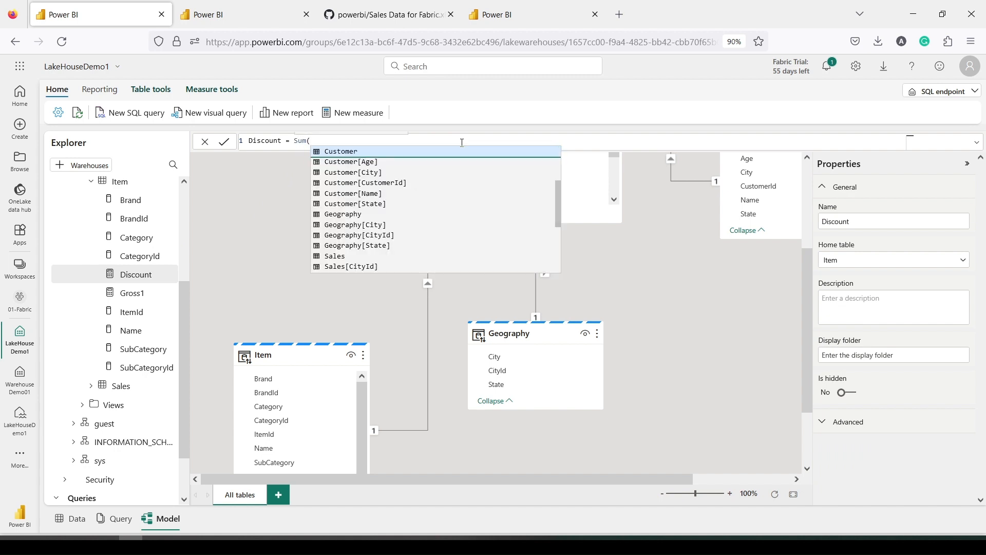
pyautogui.write('Dic')
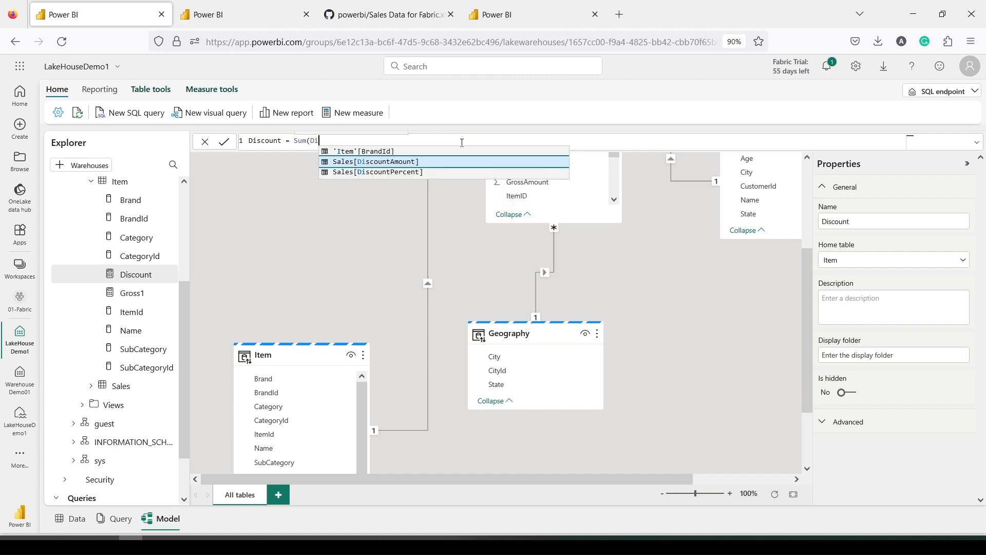
pyautogui.press('Tab')
pyautogui.write(')')
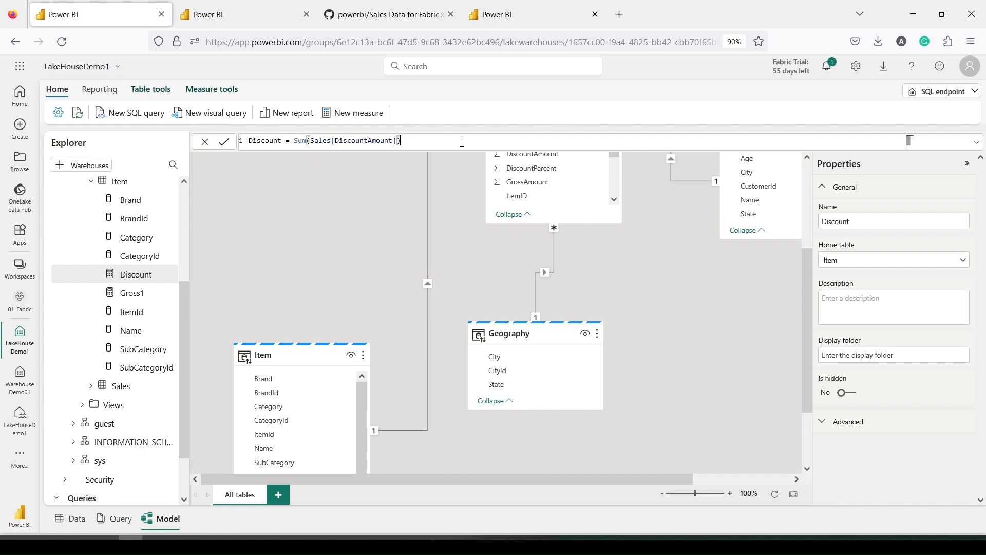
pyautogui.click(225, 146)
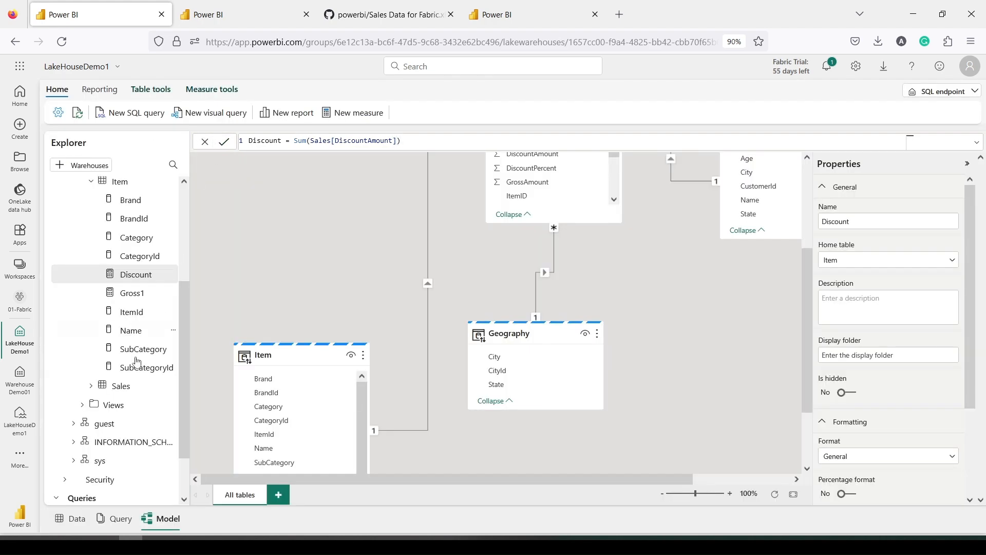
# Check the committed formulas of Gross1 and Discount, look through the Sales table's fields, and leave the Discount measure selected
pyautogui.click(137, 300)
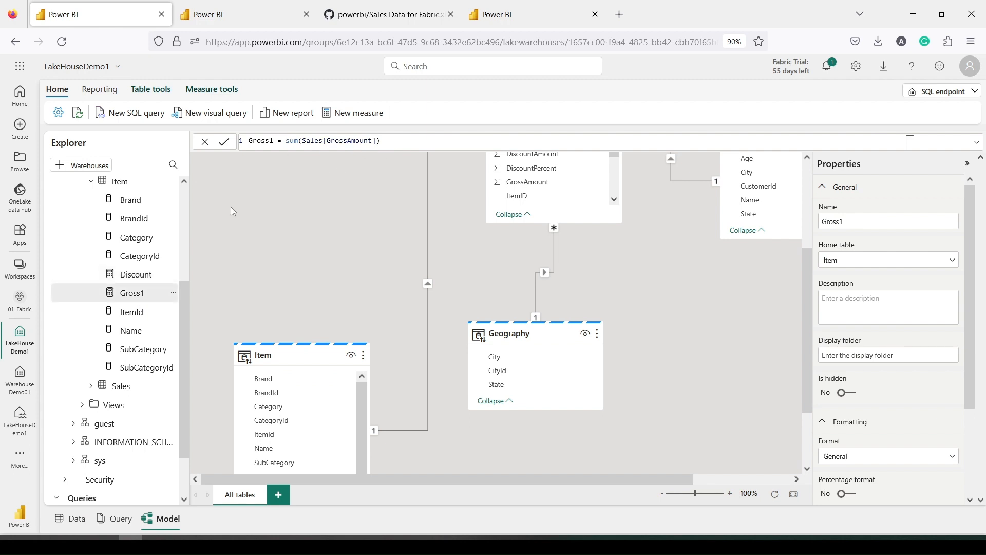
pyautogui.click(134, 280)
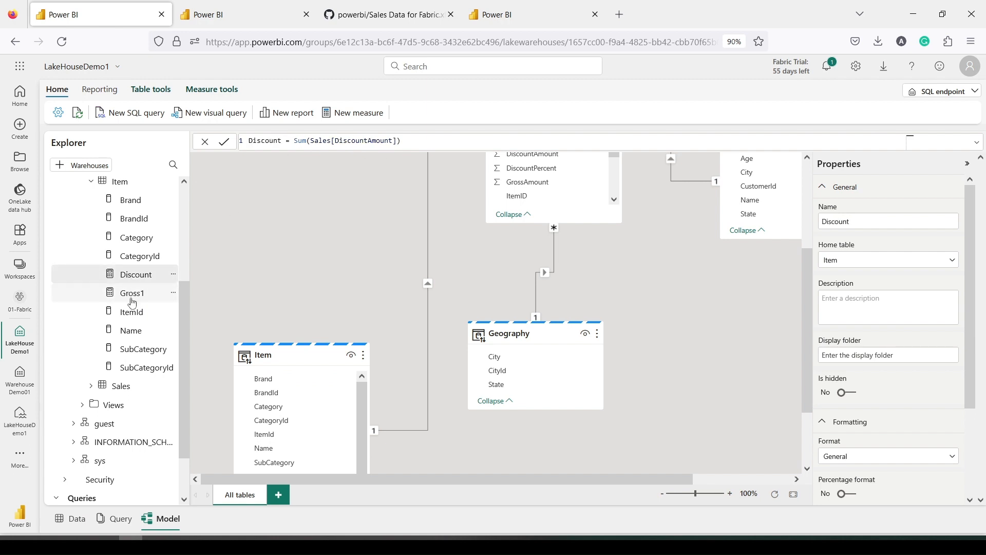
pyautogui.click(131, 297)
pyautogui.click(92, 386)
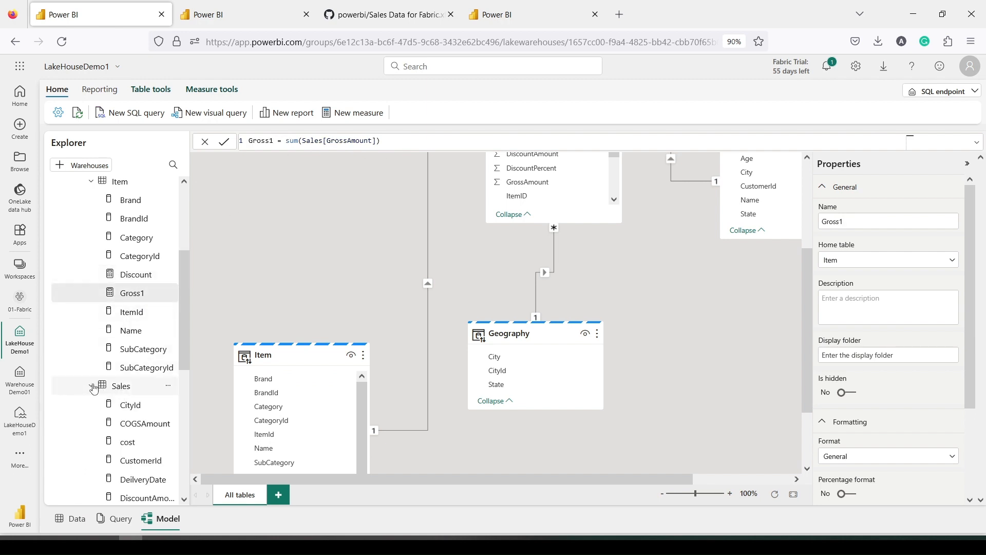
pyautogui.scroll(-1, 137, 363)
pyautogui.scroll(-3, 137, 362)
pyautogui.scroll(8, 137, 363)
pyautogui.click(135, 428)
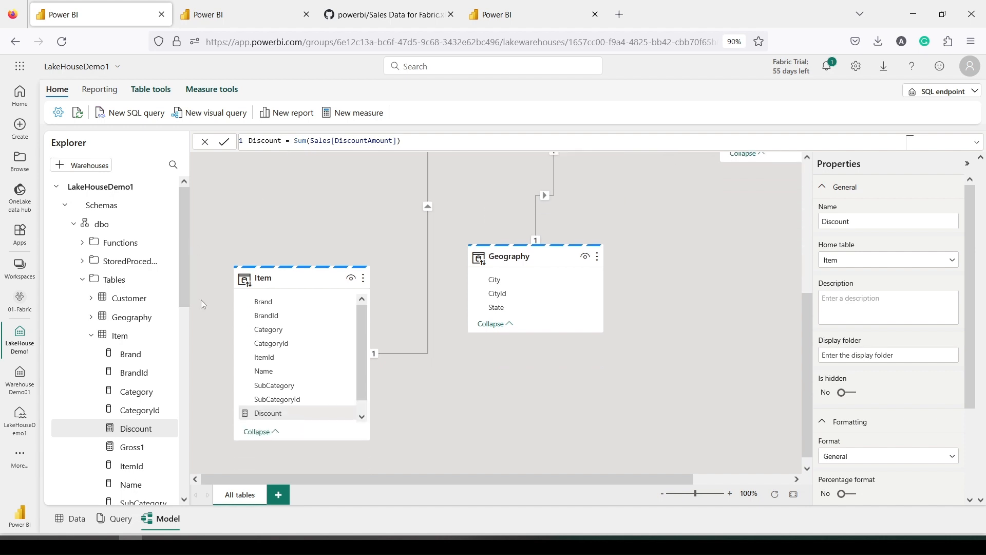
pyautogui.scroll(-3, 149, 337)
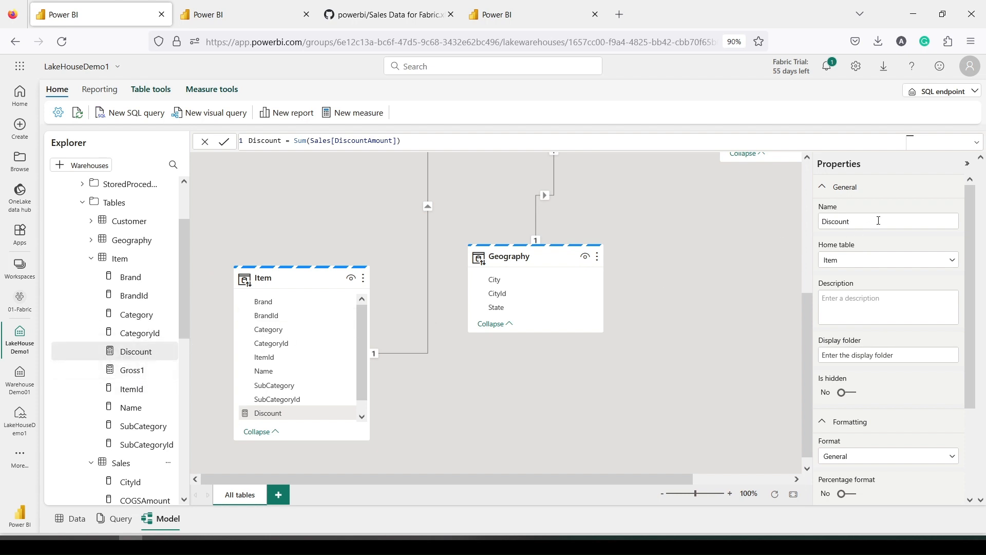
# Change the home table of the Discount and Gross1 measures from Item to Sales
pyautogui.click(945, 267)
pyautogui.click(845, 318)
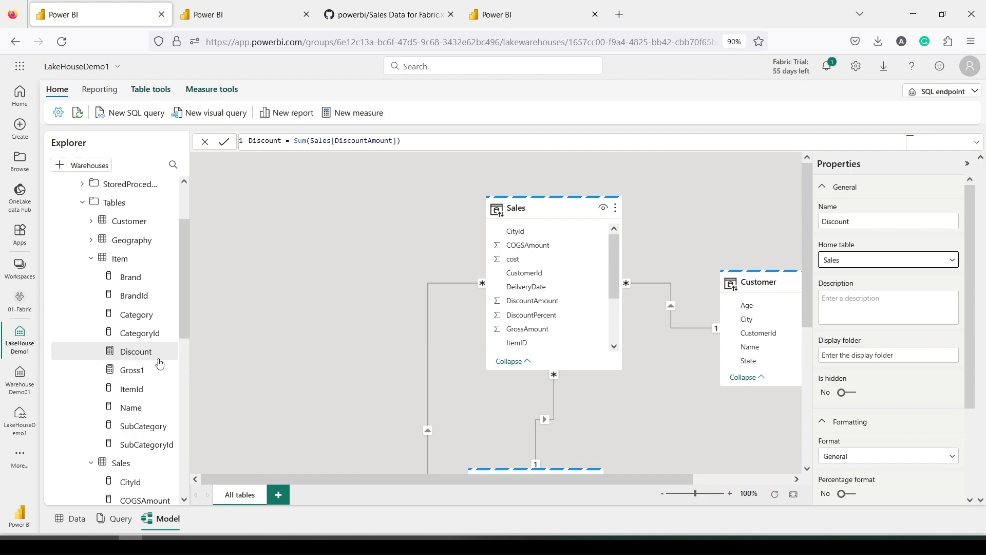
pyautogui.click(132, 371)
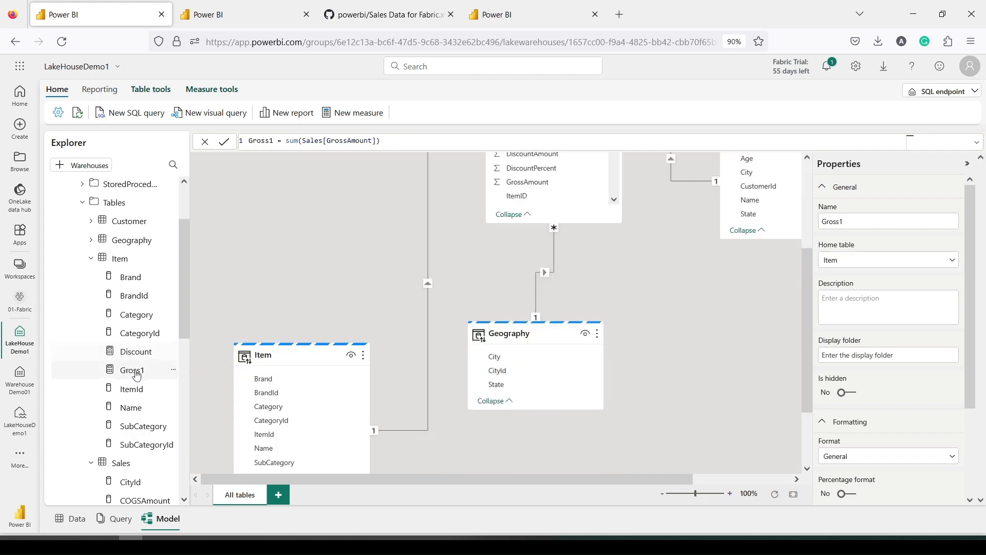
pyautogui.click(870, 262)
pyautogui.click(843, 319)
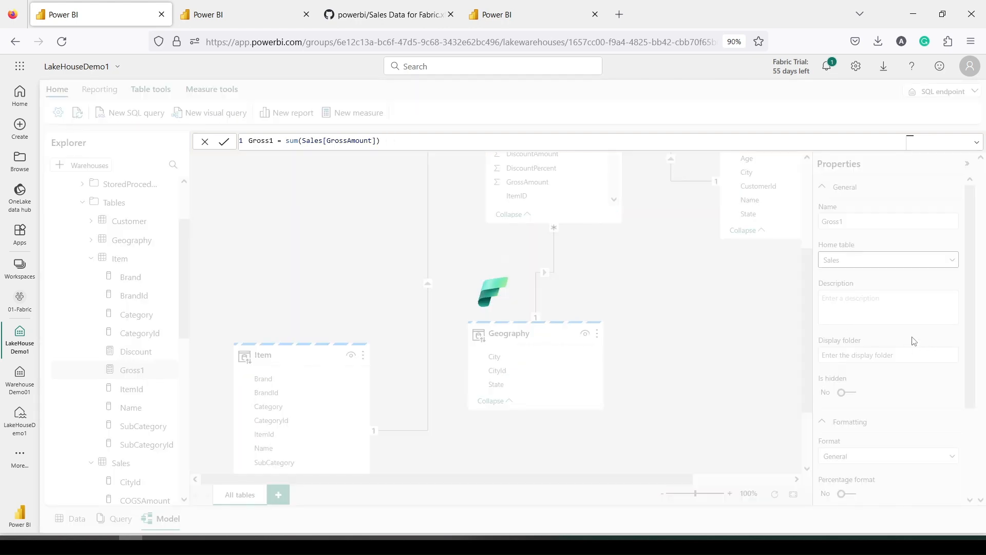
pyautogui.scroll(-3, 914, 340)
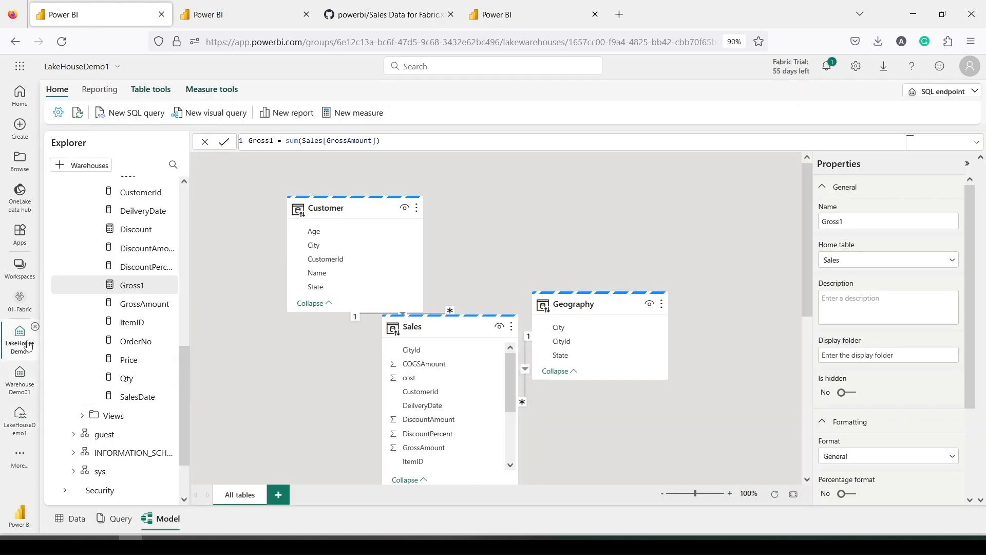
# Return to the 01-Fabric workspace, expand the internal error's details, and dismiss the error
pyautogui.click(21, 313)
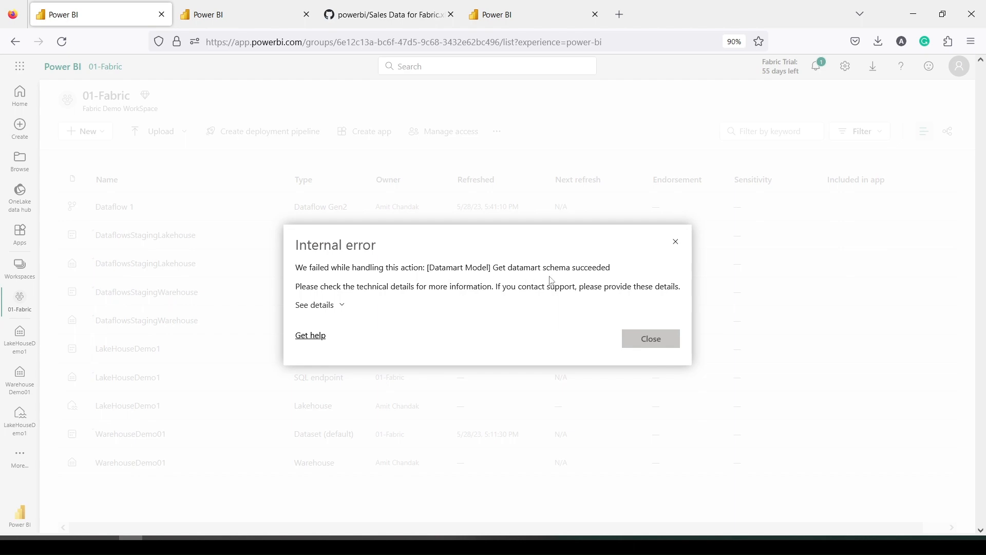
pyautogui.click(340, 307)
pyautogui.click(660, 411)
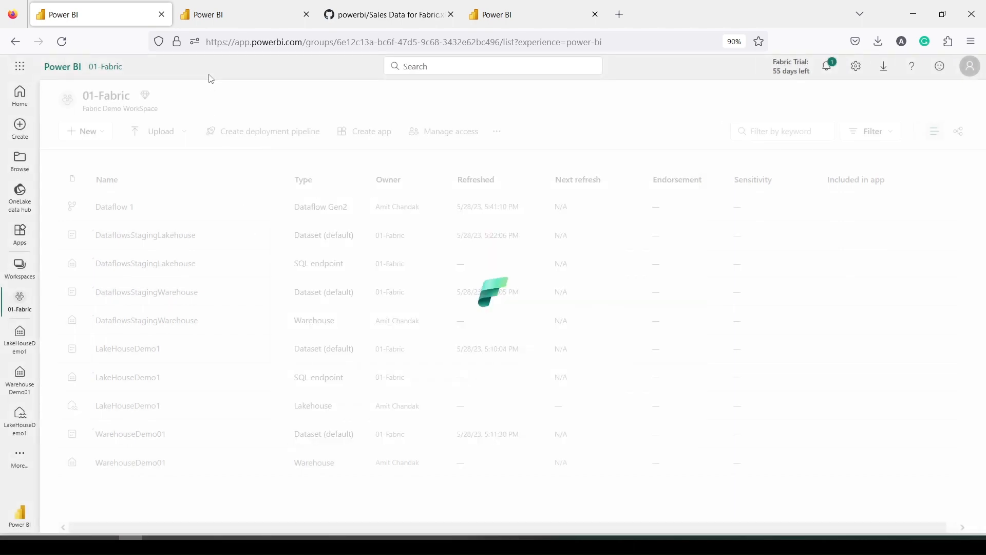
# In the unsaved report, add the Sales measures Discount and Gross1 to the brand table, and move the table to the canvas's left side
pyautogui.click(236, 19)
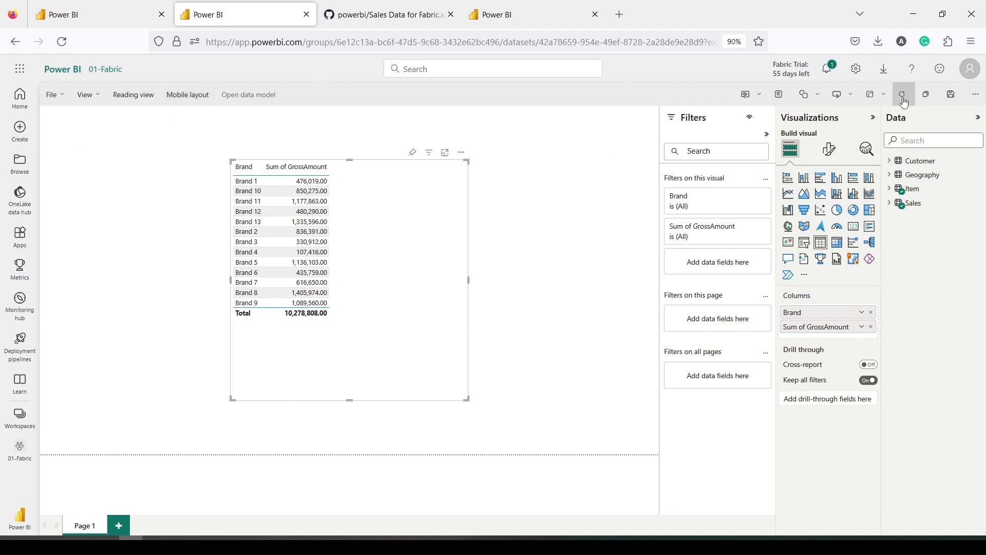
pyautogui.click(894, 203)
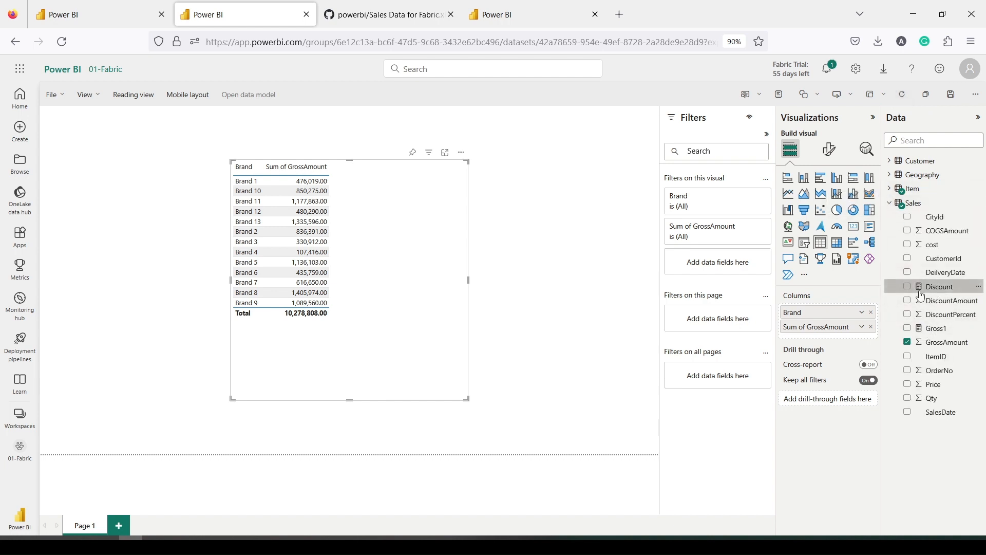
pyautogui.moveTo(920, 296); pyautogui.dragTo(402, 214)
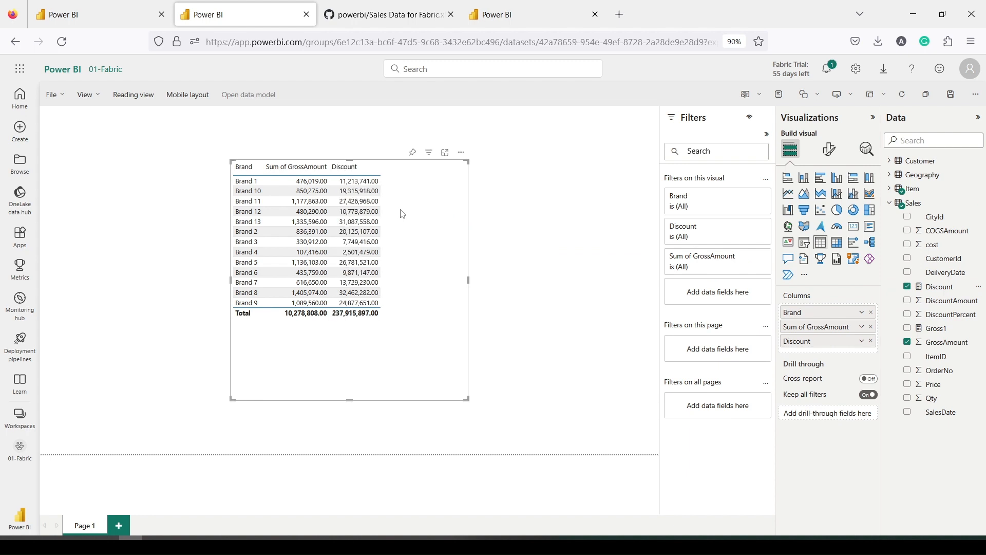
pyautogui.moveTo(937, 331); pyautogui.dragTo(417, 212)
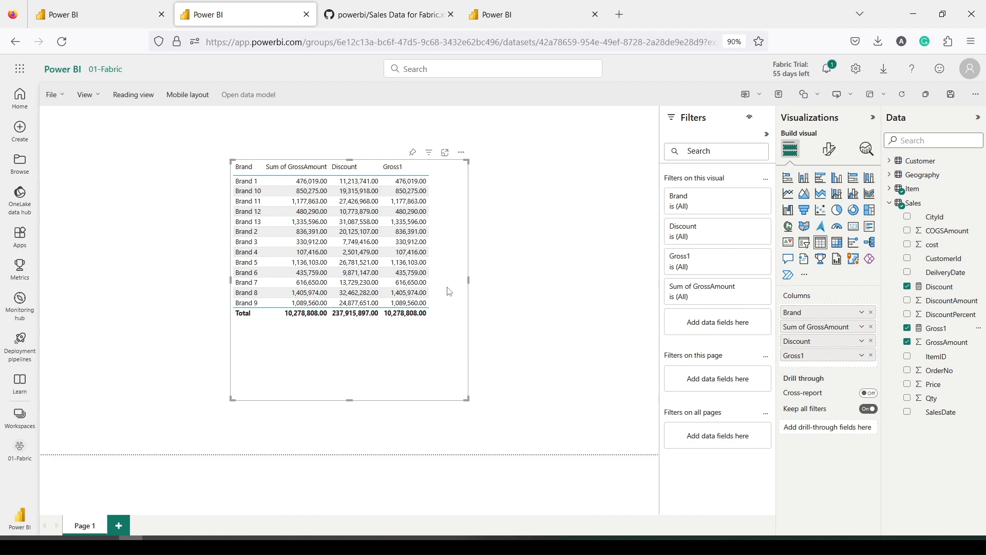
pyautogui.moveTo(358, 379); pyautogui.dragTo(177, 371)
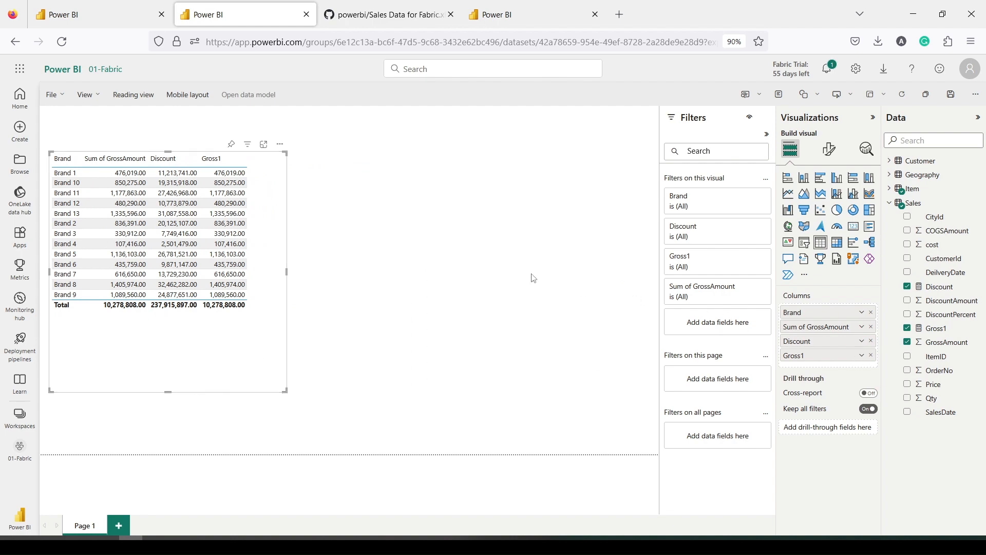
# Save the report as Report2 in the 01-Fabric workspace and reopen it for editing
pyautogui.click(951, 94)
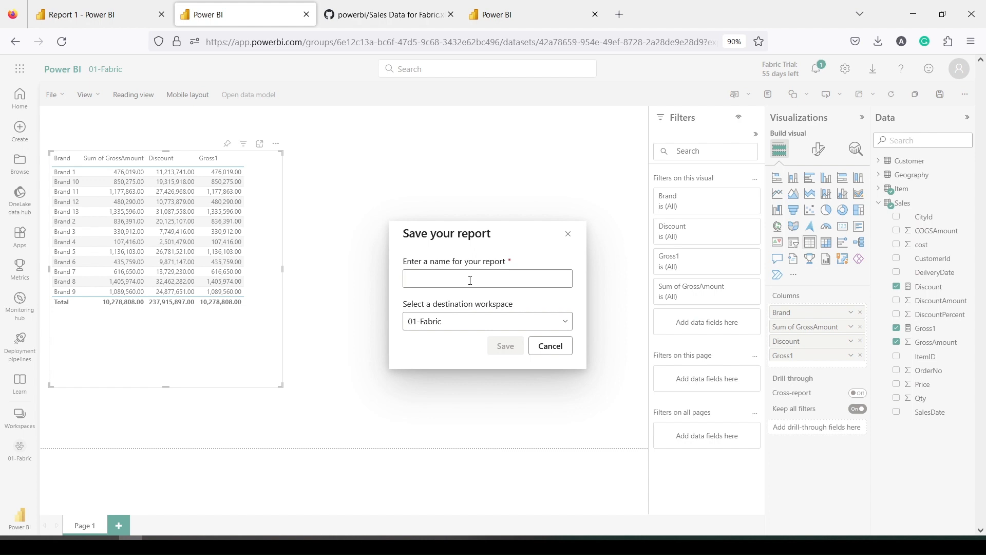
pyautogui.write('Report1')
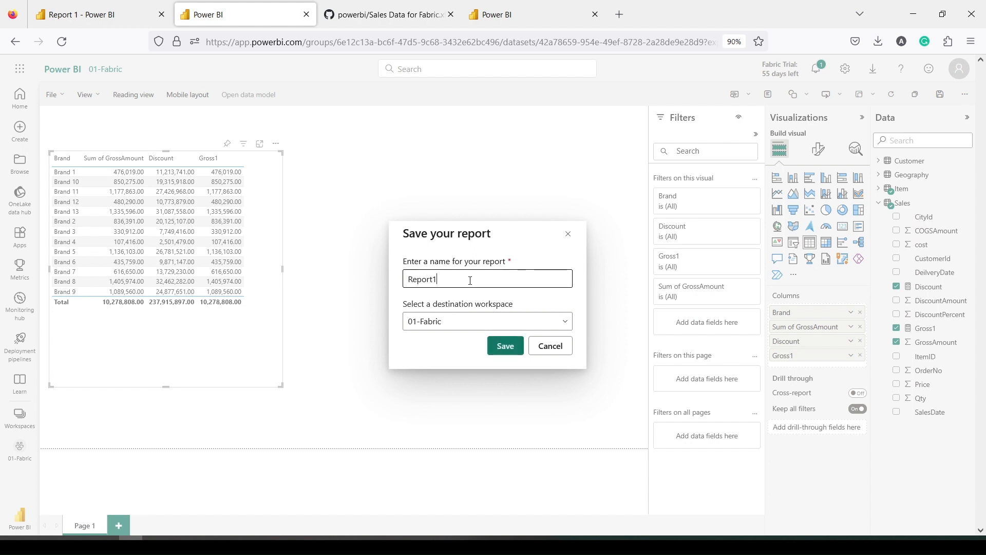
pyautogui.press('BackSpace')
pyautogui.write('2')
pyautogui.click(499, 346)
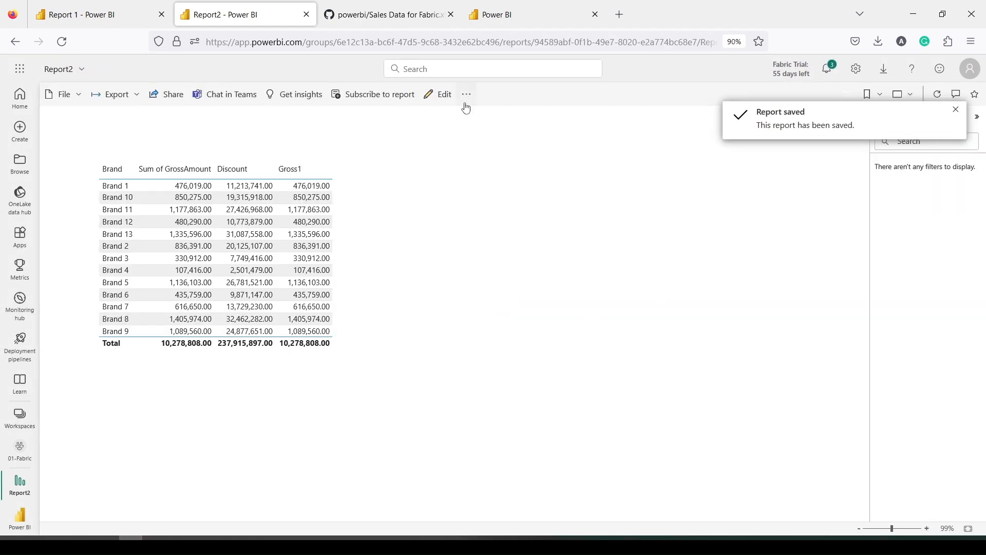
pyautogui.click(437, 94)
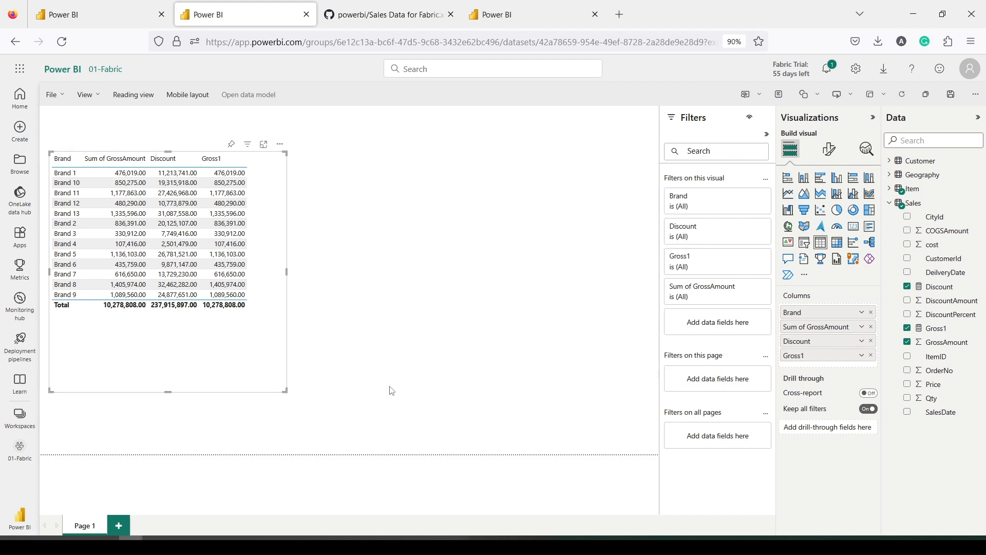
# Switch to Power BI Desktop, dismiss the start screen, open the account sign-in, and maximize the window
pyautogui.moveTo(461, 537)
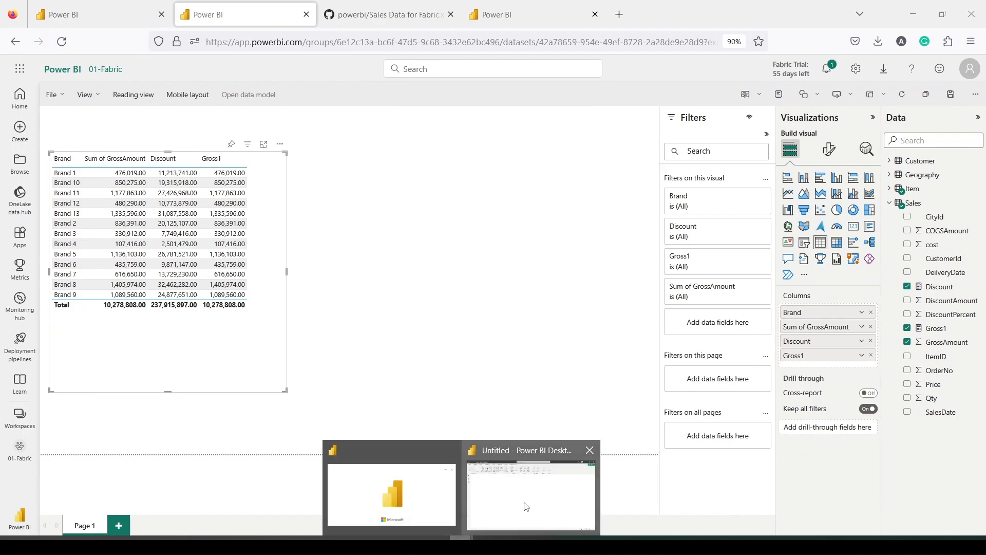
pyautogui.click(526, 507)
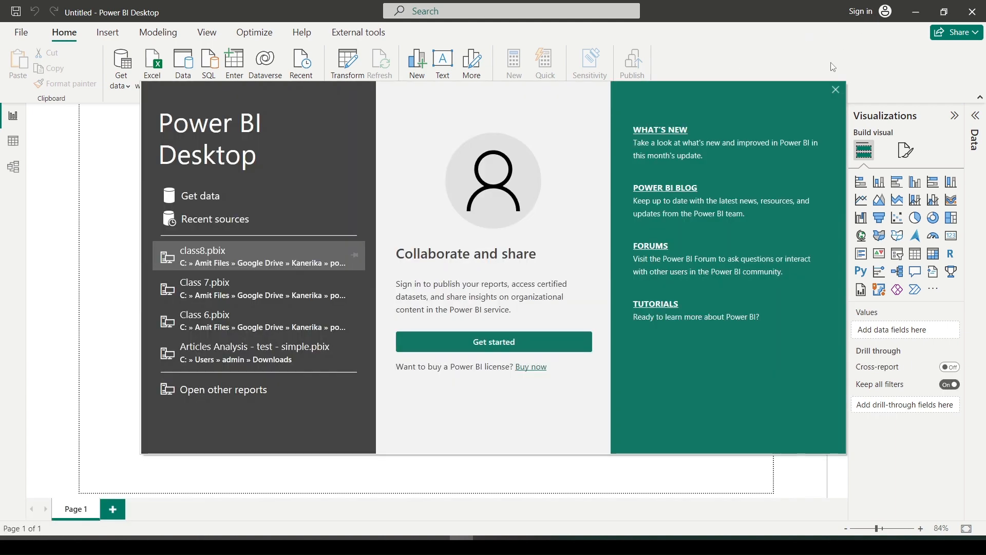
pyautogui.click(836, 91)
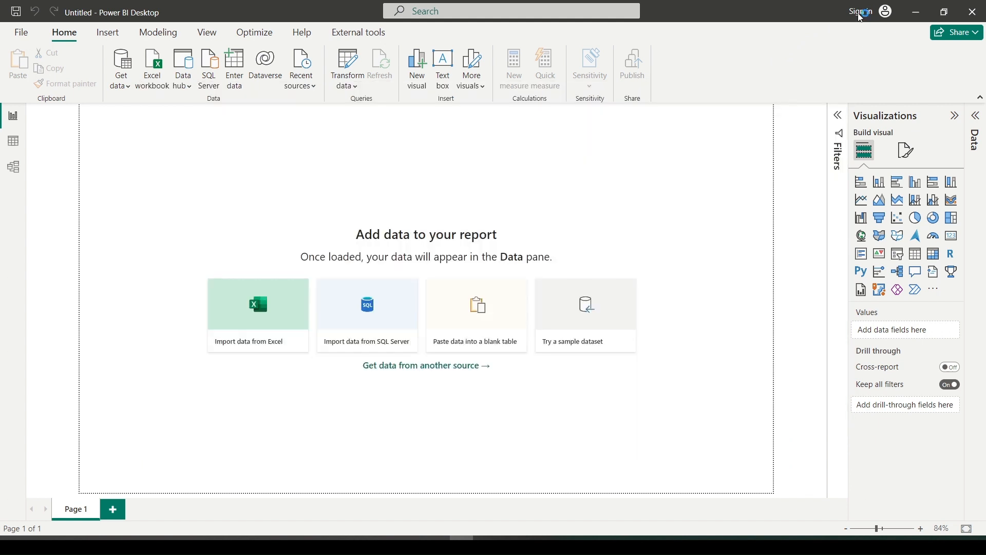
pyautogui.click(864, 13)
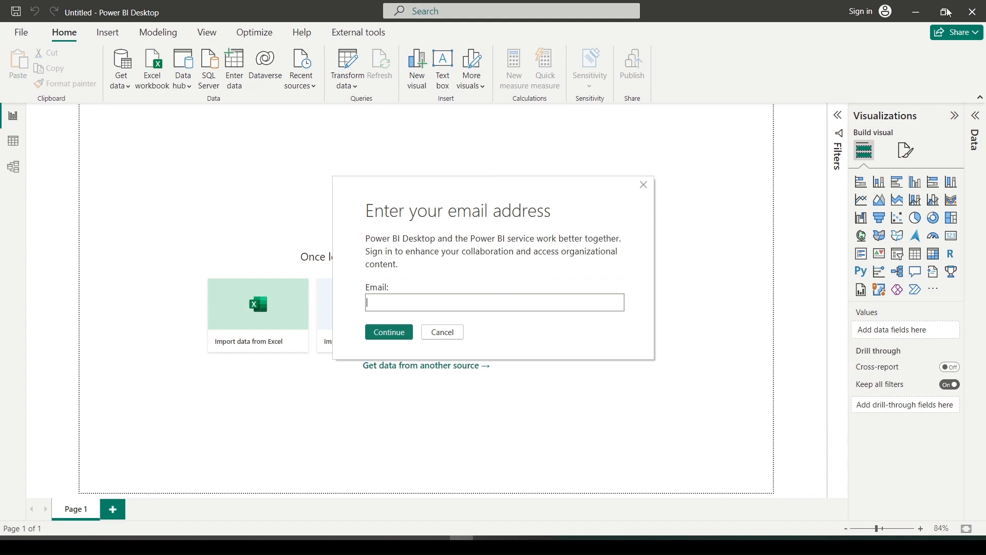
pyautogui.click(644, 185)
pyautogui.moveTo(656, 16); pyautogui.dragTo(985, 187)
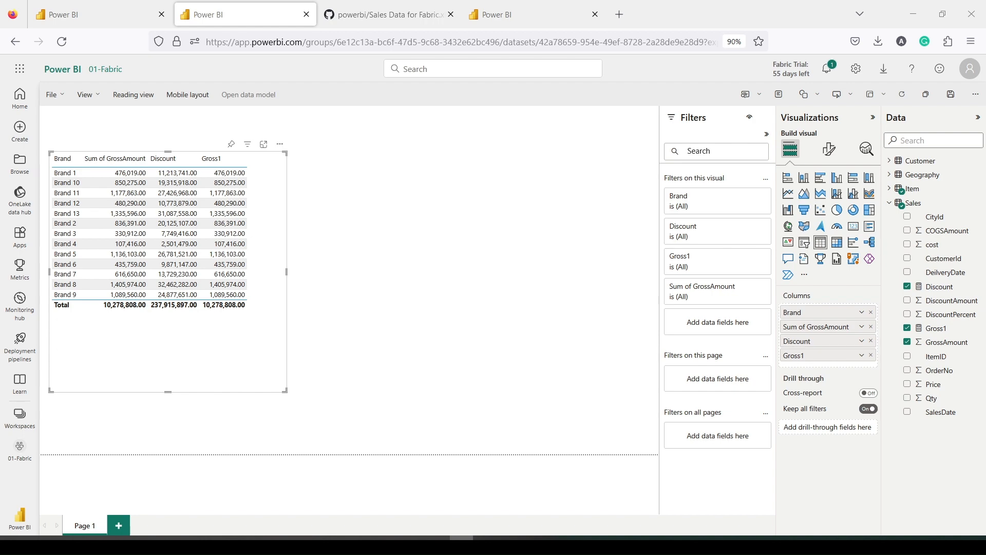
pyautogui.moveTo(985, 71); pyautogui.dragTo(291, 74)
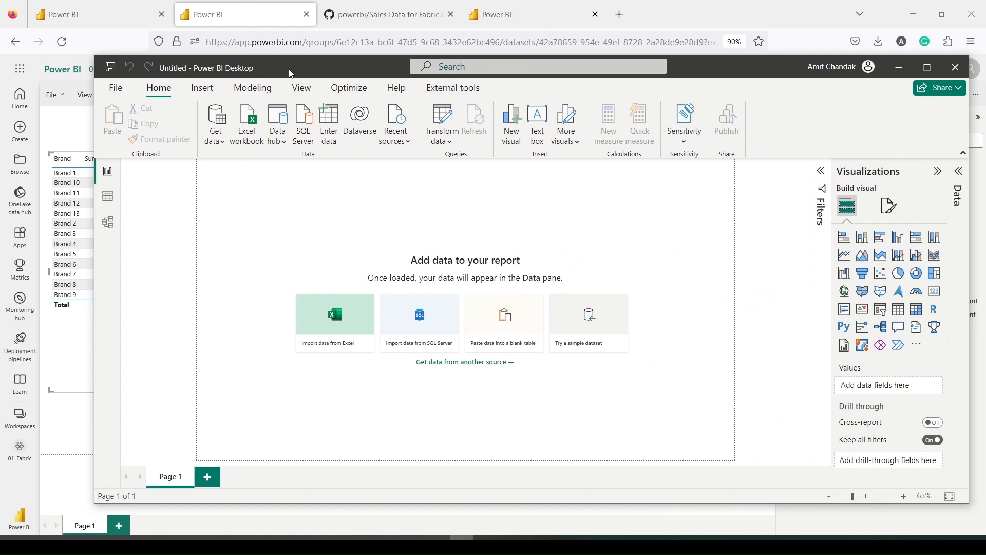
pyautogui.doubleClick(291, 73)
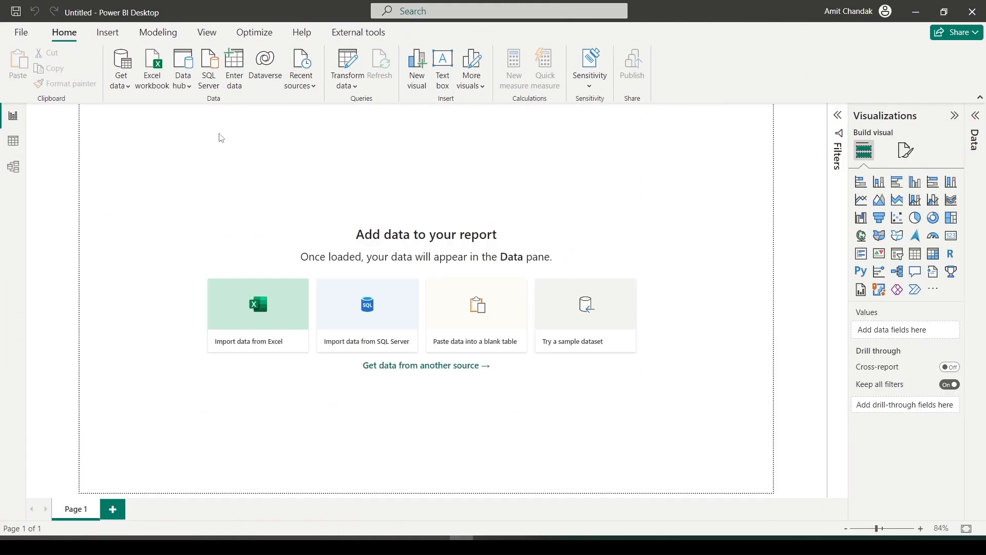
# Get data through the Microsoft Fabric (Preview) Lakehouses connector to list the available lakehouses
pyautogui.click(130, 87)
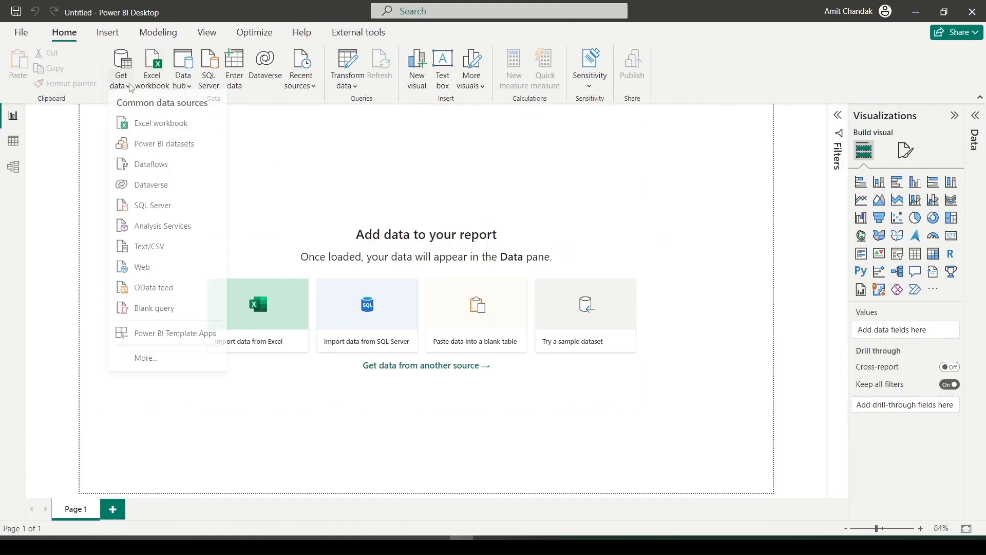
pyautogui.click(145, 362)
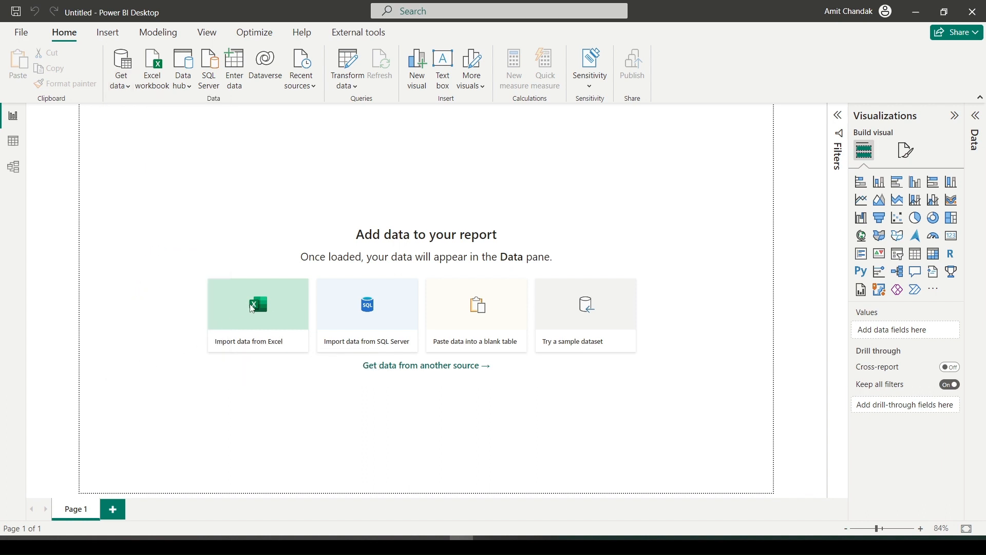
pyautogui.click(264, 282)
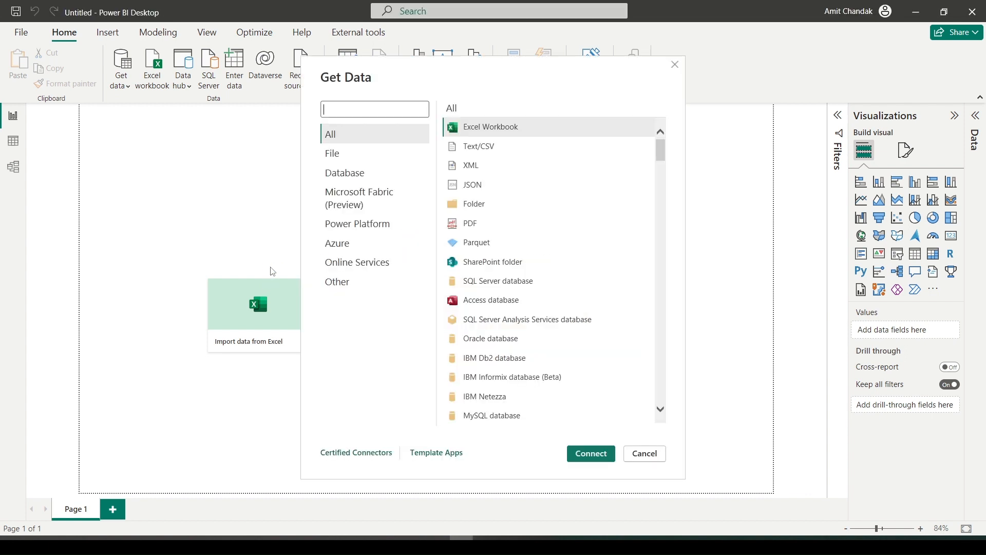
pyautogui.click(353, 213)
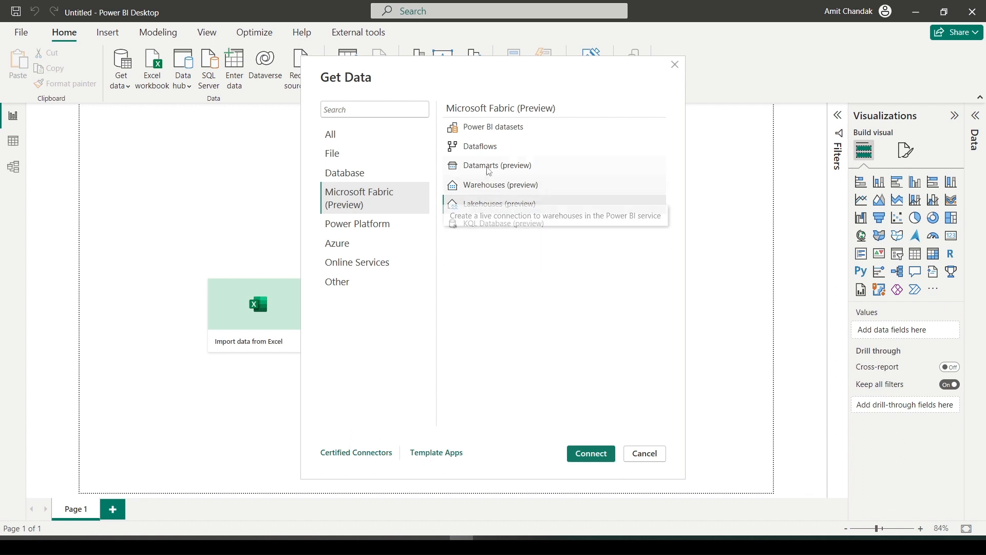
pyautogui.click(597, 453)
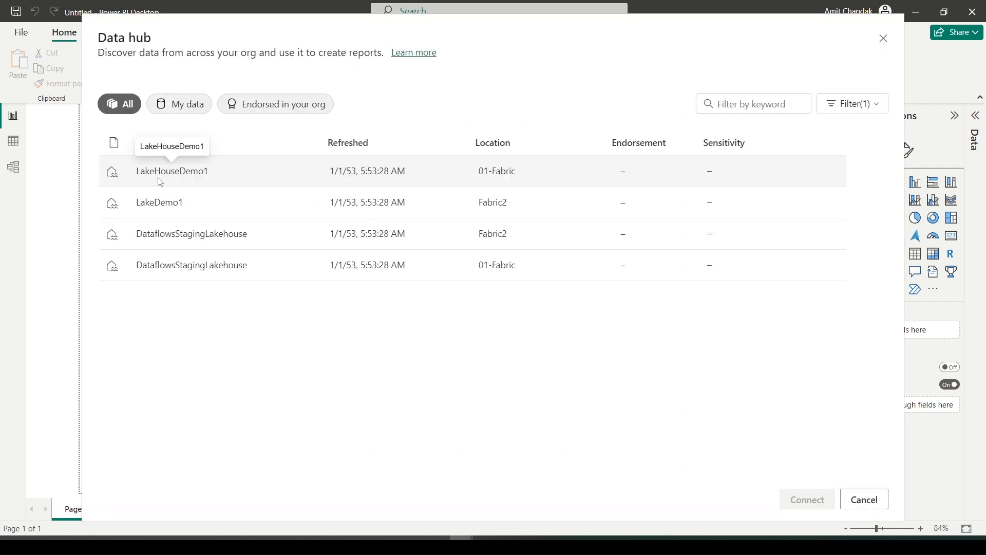
# Choose LakeHouseDemo1 from the 01-Fabric workspace and connect to it with the plain Connect option rather than the SQL endpoint
pyautogui.click(172, 203)
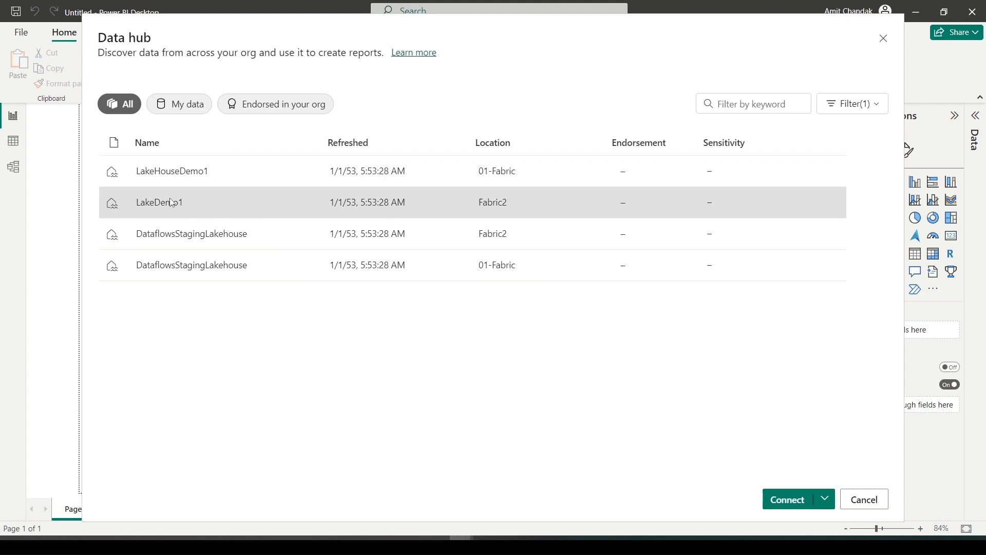
pyautogui.click(177, 169)
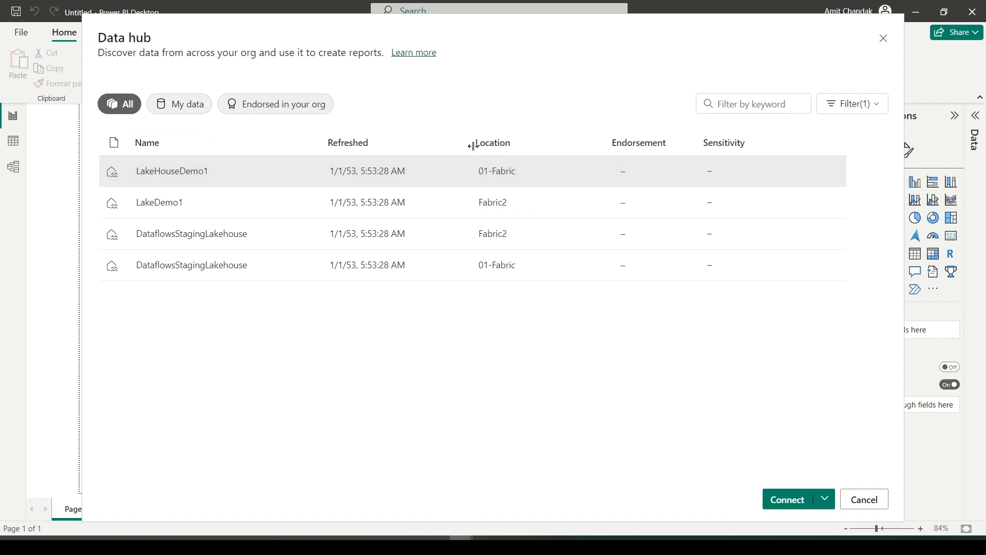
pyautogui.click(825, 497)
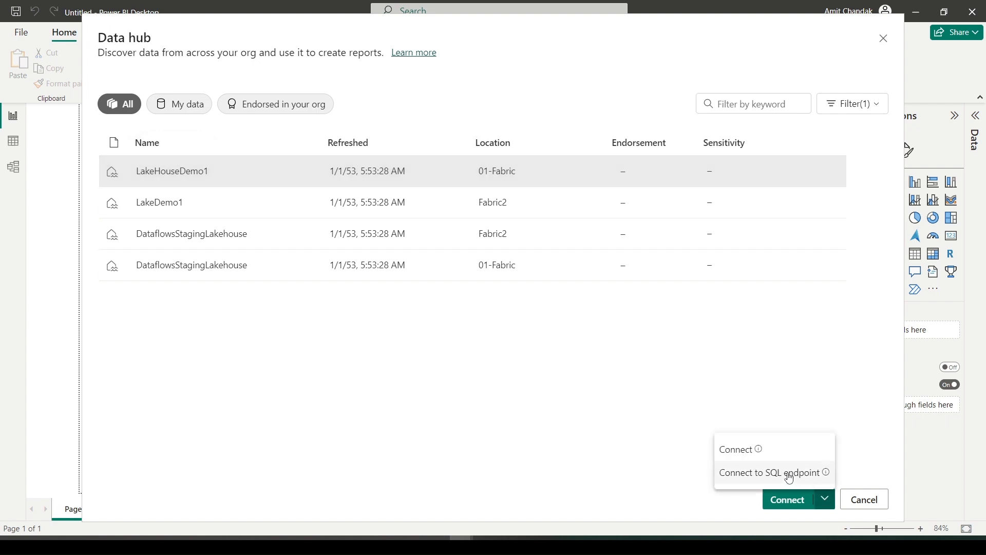
pyautogui.click(739, 454)
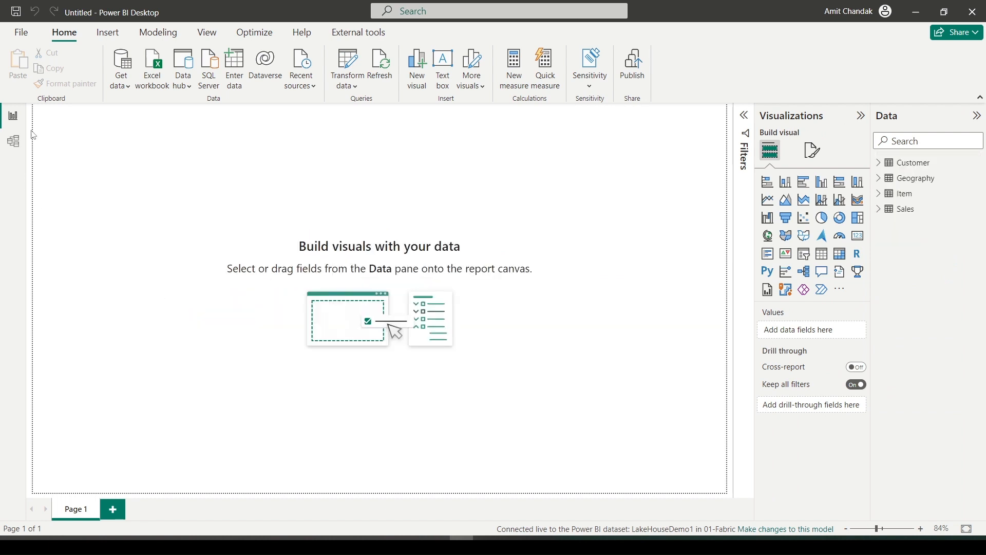
# Examine the connected model's table relationships in the model view and the fields and measures of the Sales table
pyautogui.click(15, 141)
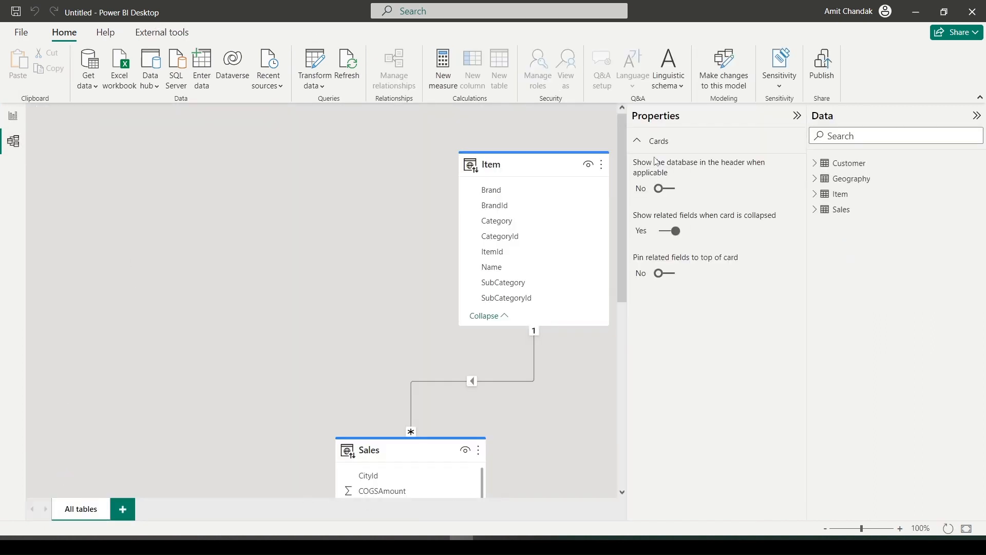
pyautogui.click(797, 116)
pyautogui.scroll(-5, 365, 340)
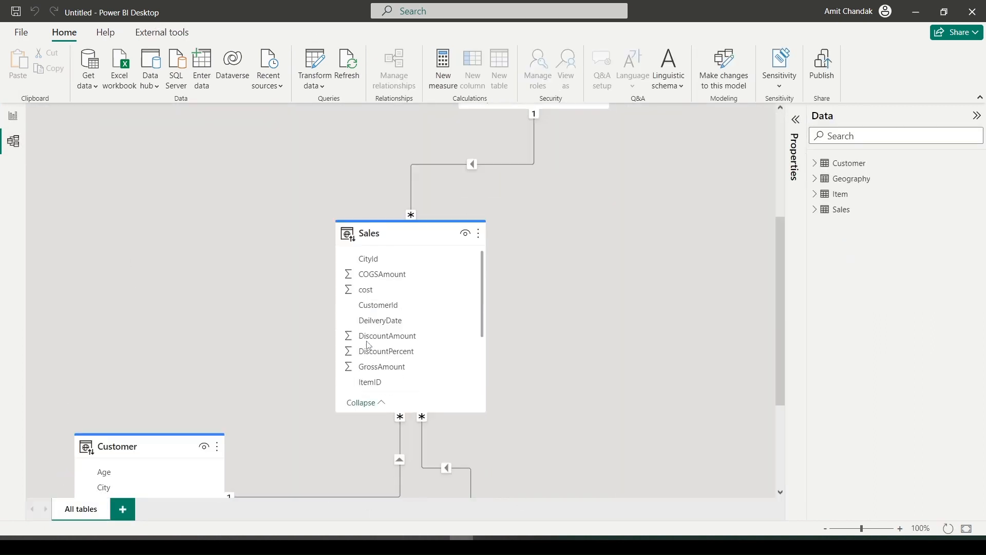
pyautogui.scroll(5, 365, 341)
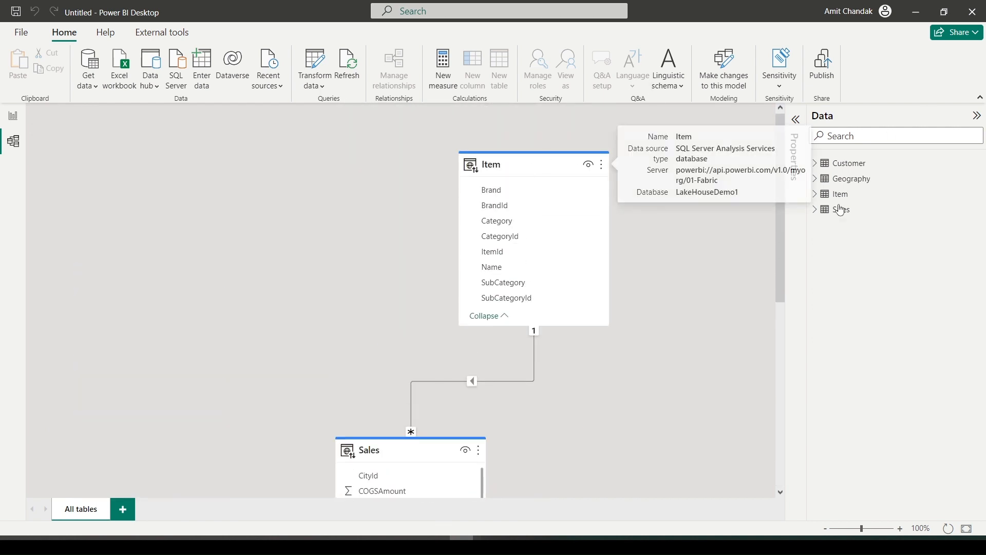
pyautogui.click(820, 214)
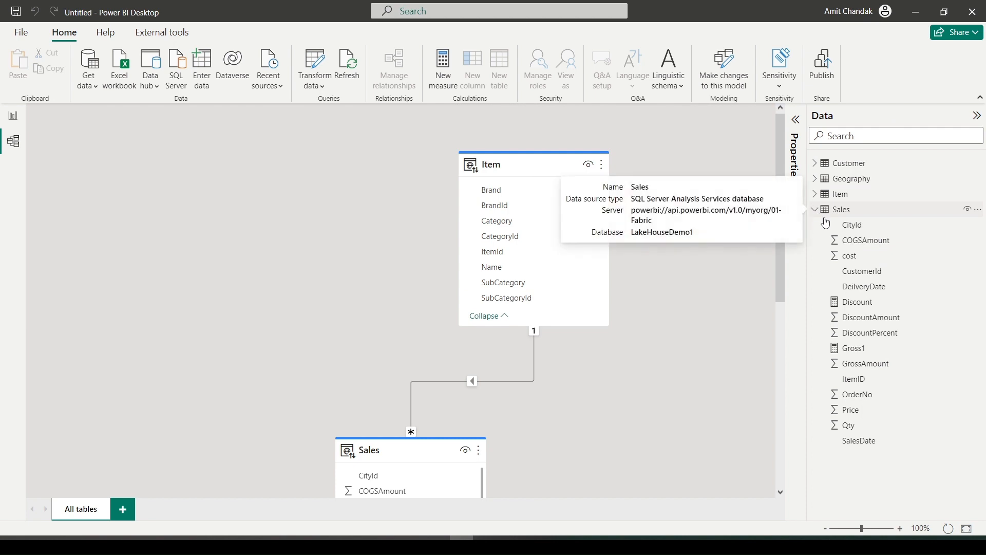
# Examine the Discount and Gross1 measures of the Sales table in the model view and in the report view
pyautogui.click(856, 311)
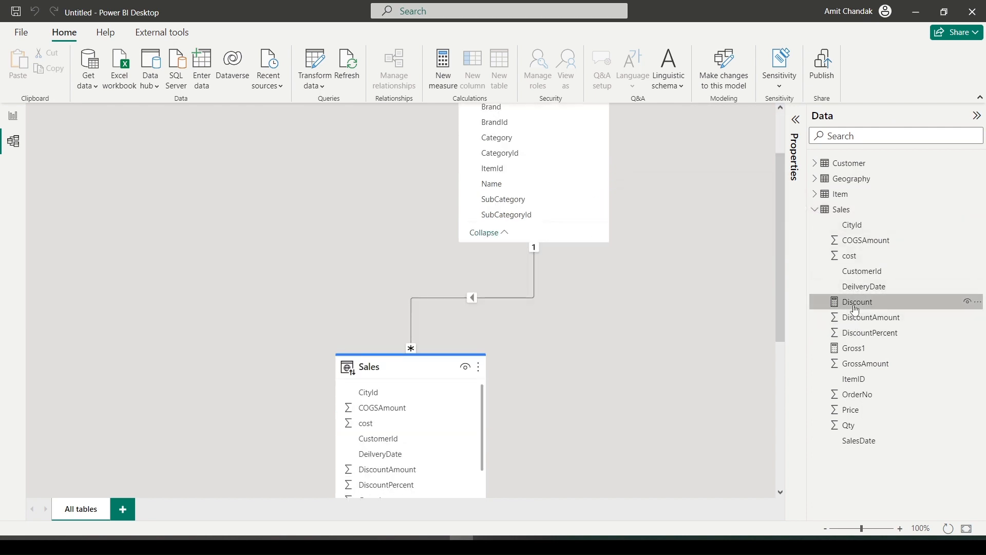
pyautogui.click(854, 349)
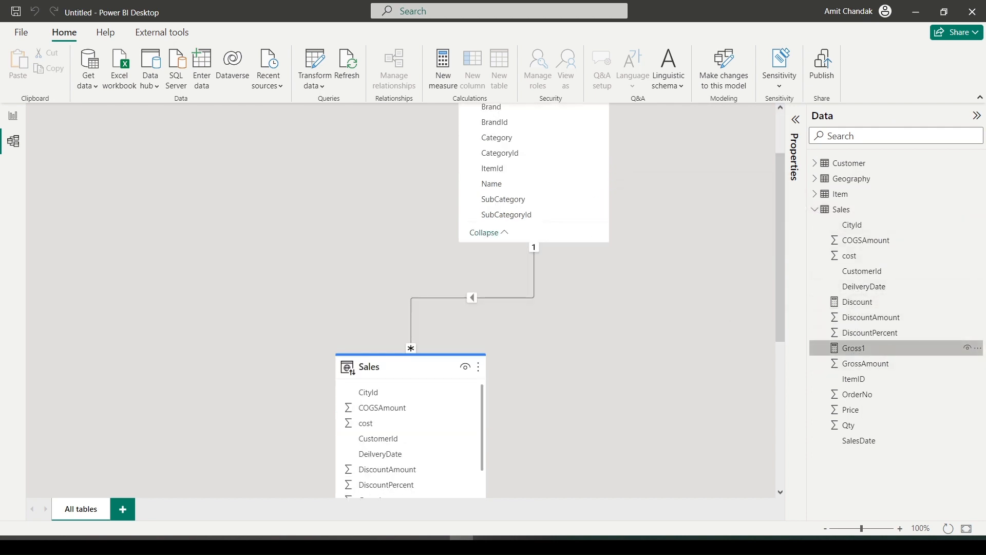
pyautogui.click(22, 121)
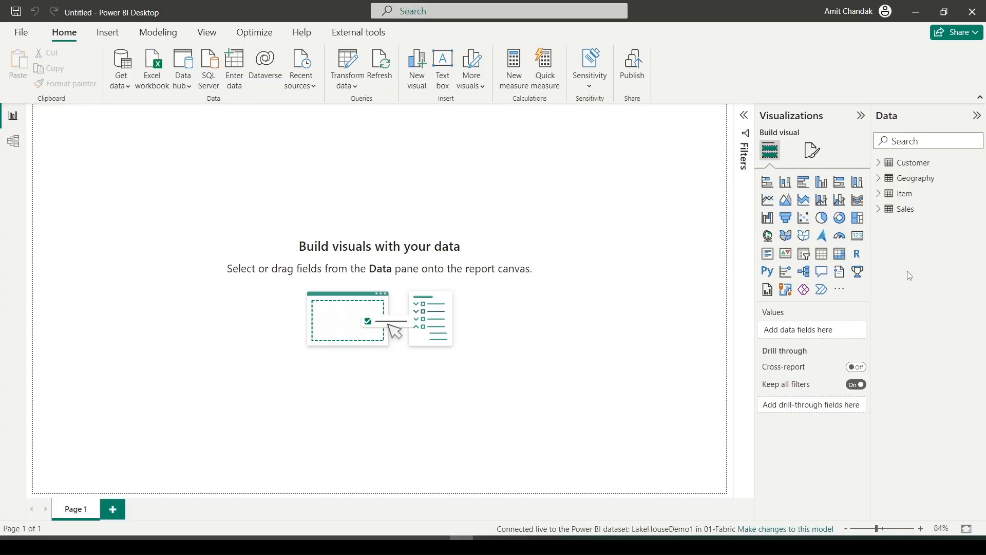
pyautogui.click(938, 302)
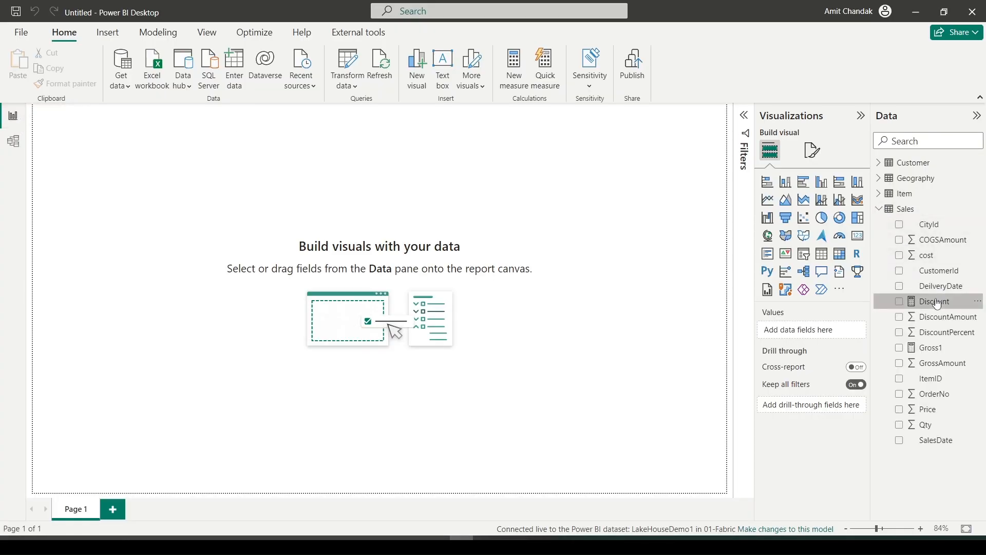
pyautogui.click(928, 349)
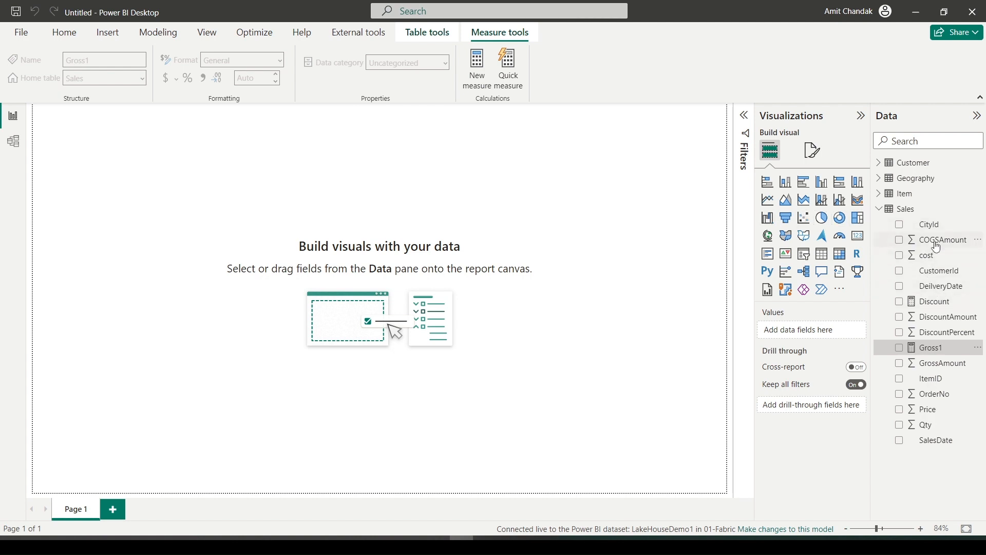
# Build an enlarged table visual from Item's Brand and the Sales measures Gross1 and Discount on the report page
pyautogui.click(878, 195)
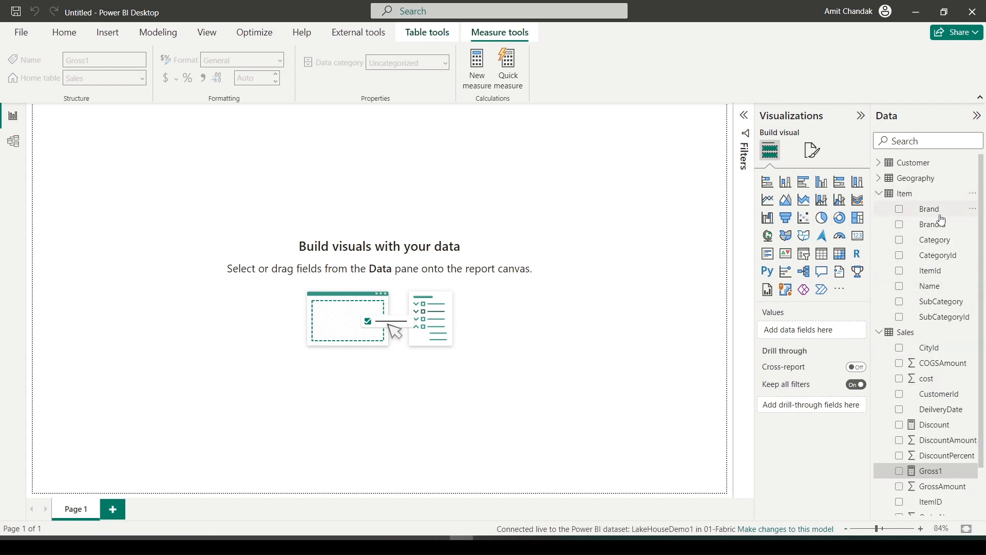
pyautogui.moveTo(941, 218); pyautogui.dragTo(289, 247)
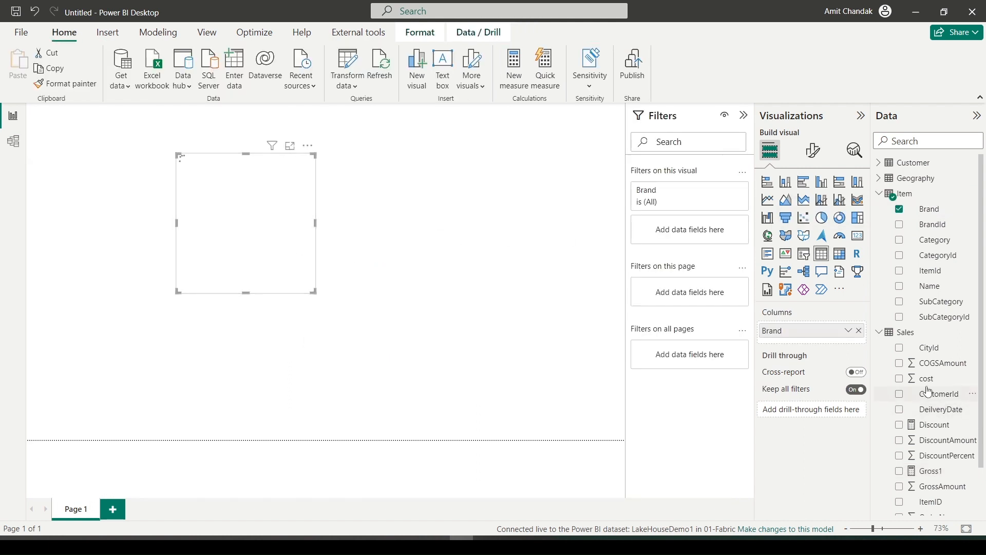
pyautogui.scroll(-3, 922, 393)
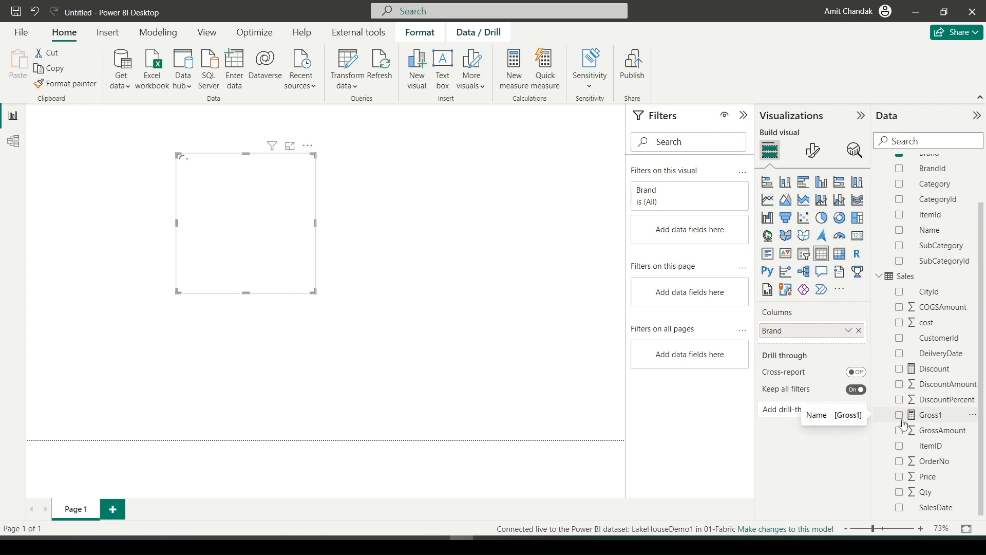
pyautogui.moveTo(900, 420); pyautogui.dragTo(264, 205)
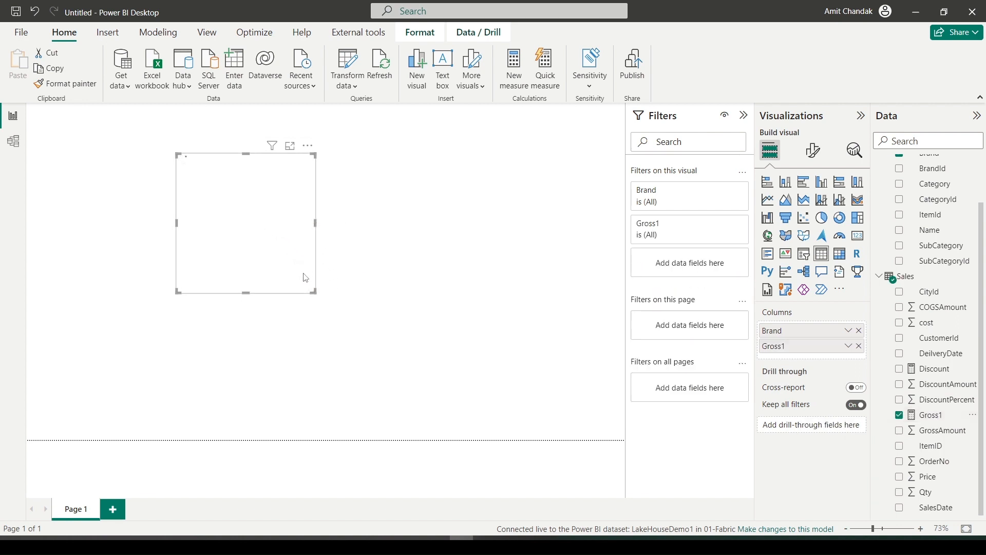
pyautogui.moveTo(313, 291); pyautogui.dragTo(402, 386)
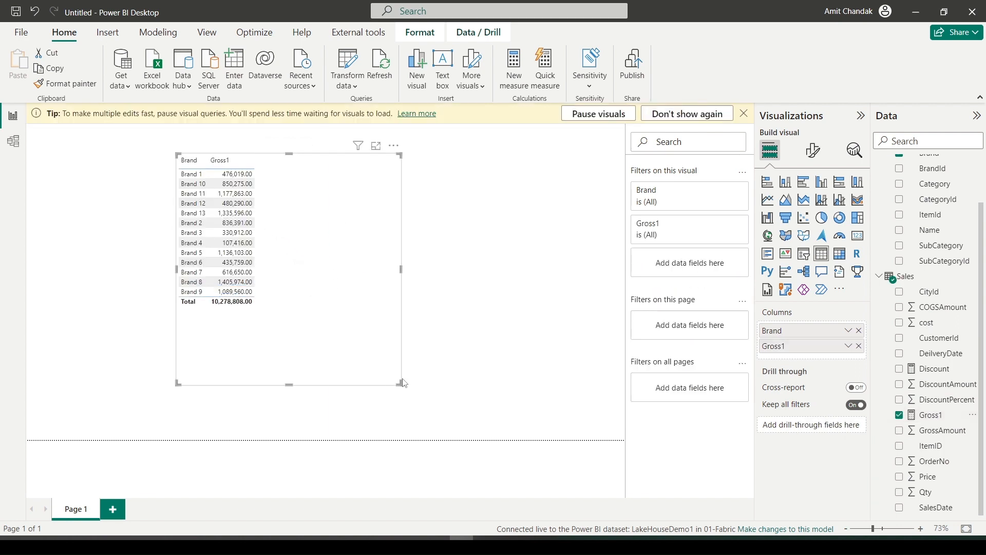
pyautogui.moveTo(929, 369); pyautogui.dragTo(331, 304)
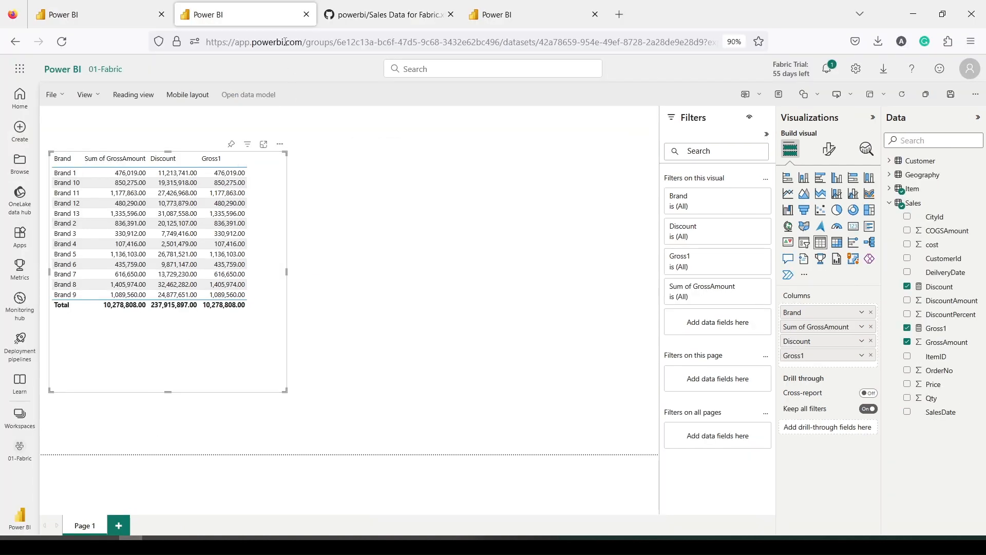
# Switch to Power BI in the browser and open the LakeHouseDemo1 SQL endpoint of the reloaded 01-Fabric workspace in its query view
pyautogui.click(134, 18)
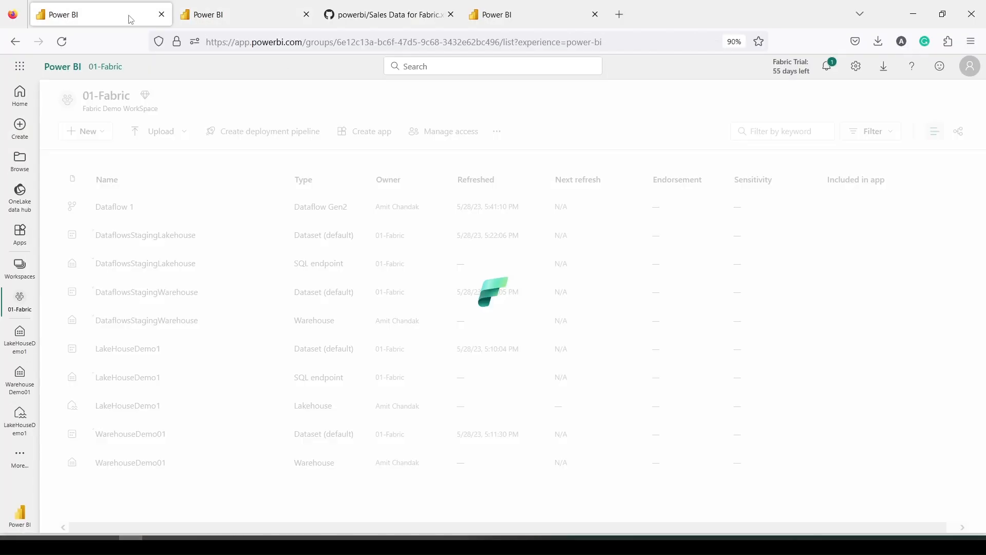
pyautogui.click(62, 42)
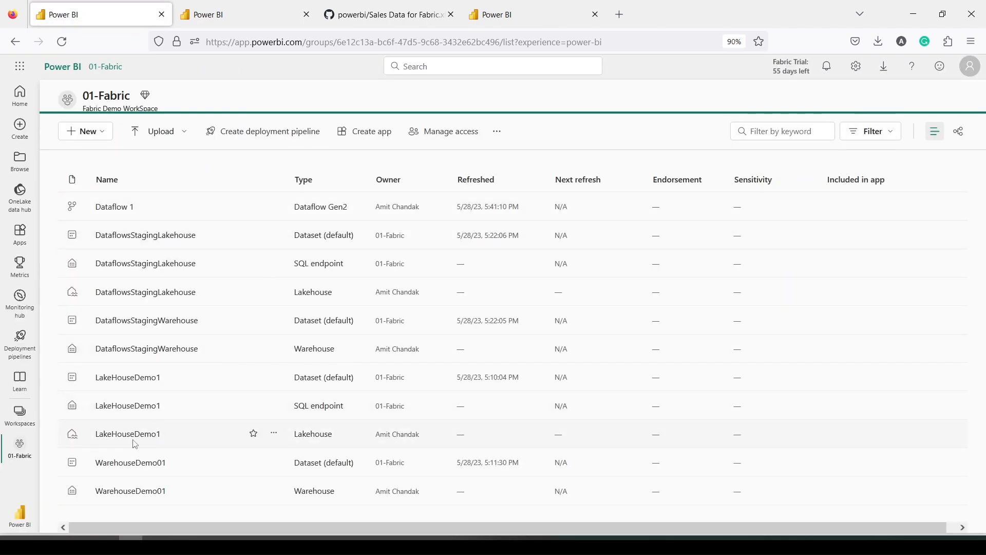
pyautogui.click(128, 405)
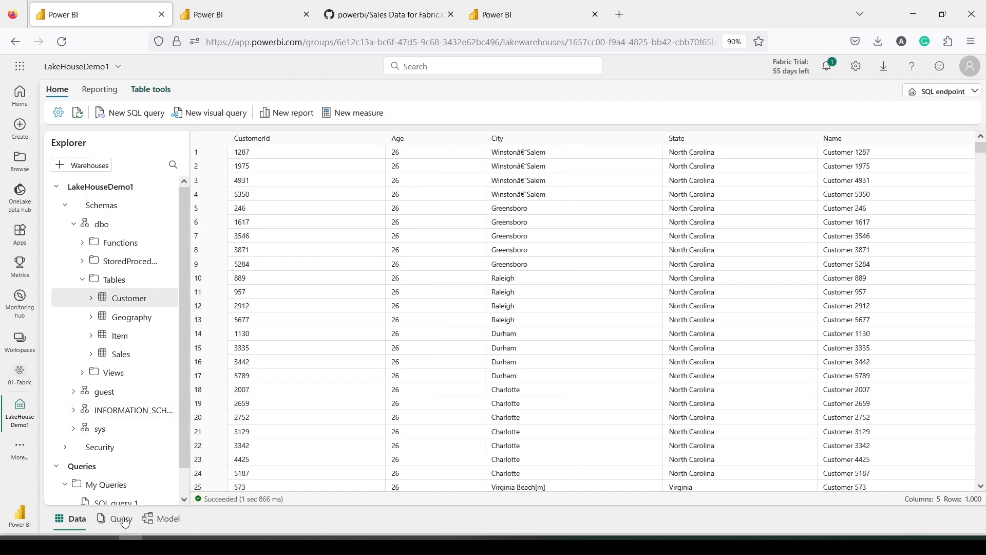
pyautogui.click(114, 518)
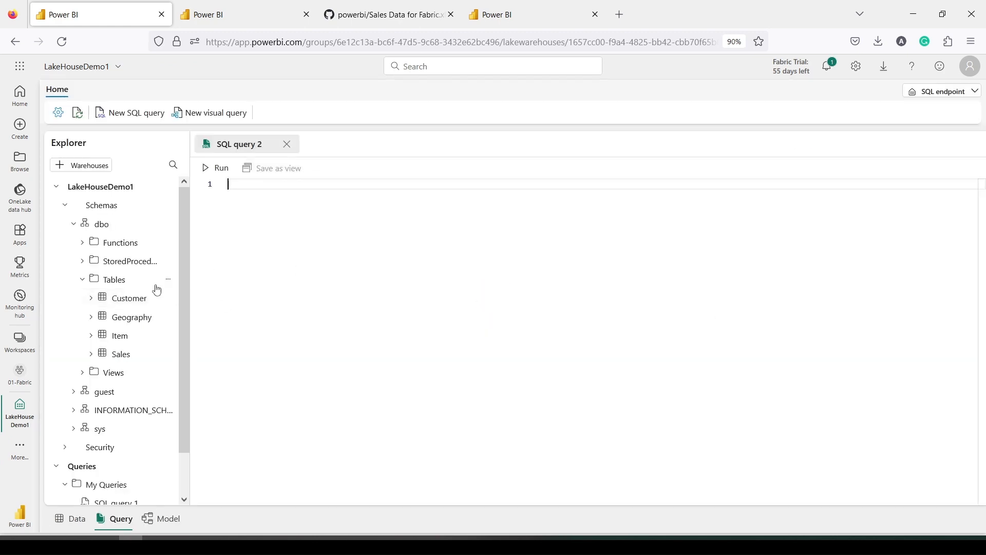
# Generate a Select TOP 100 rows query for the Sales table and check its results and export options
pyautogui.rightClick(130, 358)
pyautogui.moveTo(201, 365)
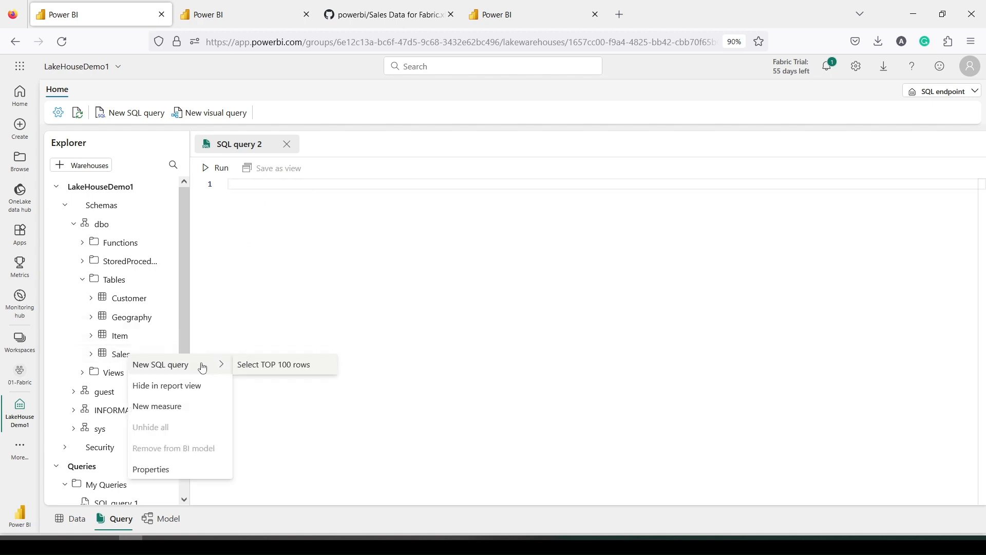
pyautogui.click(265, 366)
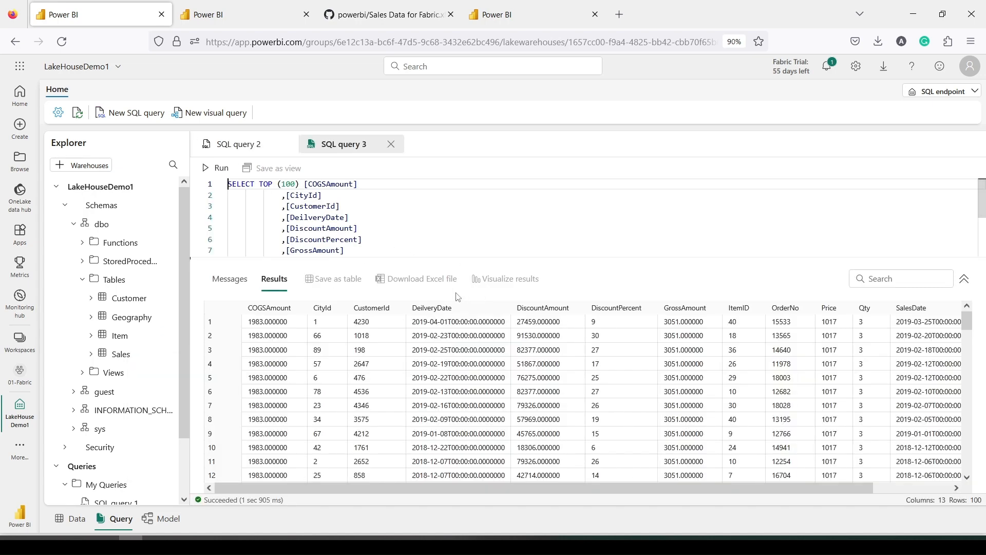
pyautogui.click(387, 236)
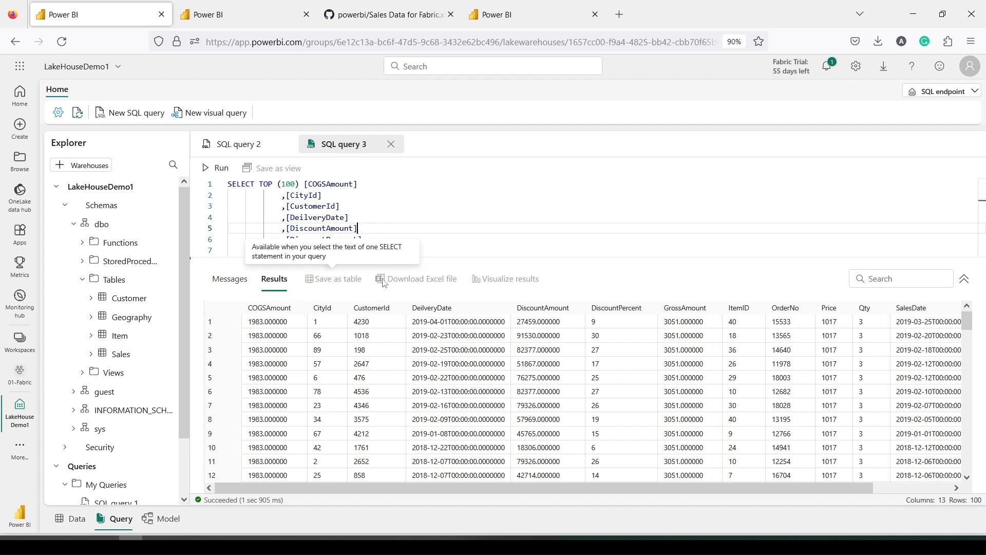
pyautogui.click(233, 145)
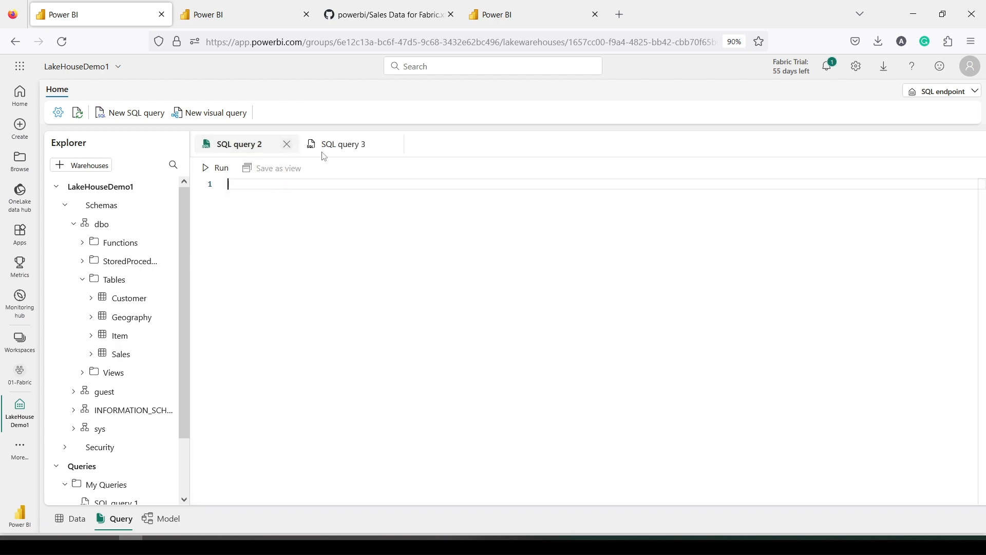
pyautogui.click(342, 148)
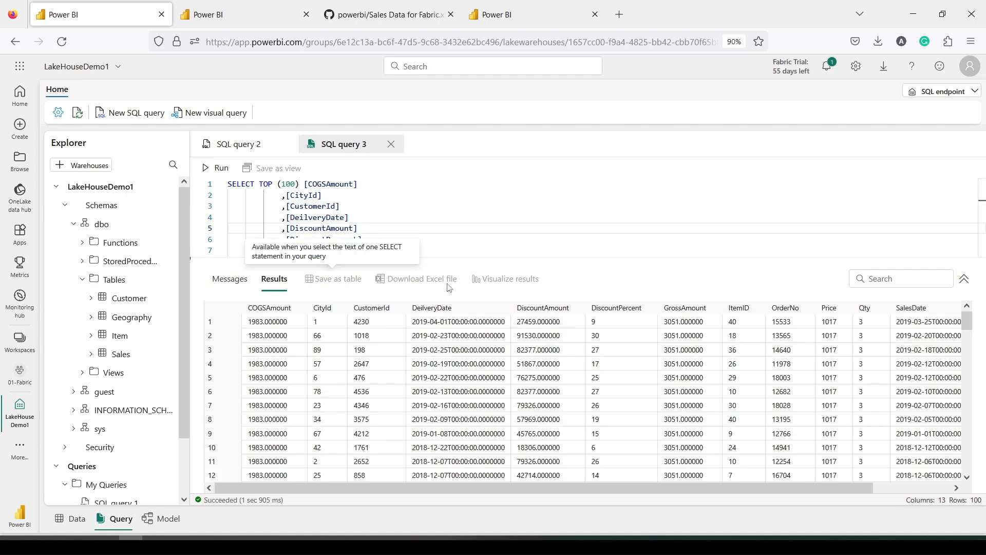
# Write a "select from Sales s" statement without a column list in SQL query 2 and try to run it
pyautogui.click(251, 150)
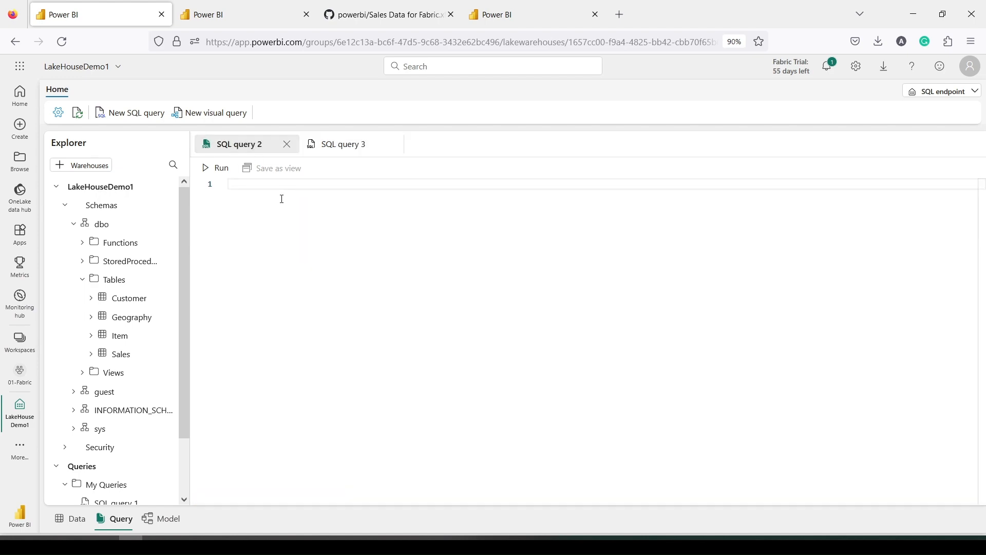
pyautogui.write('select')
pyautogui.press('Return')
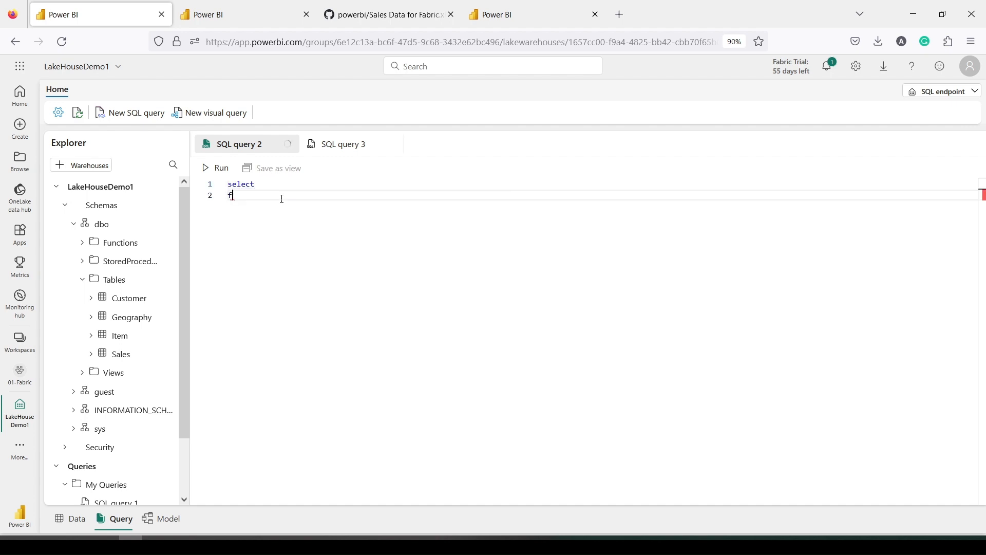
pyautogui.write('from Sales')
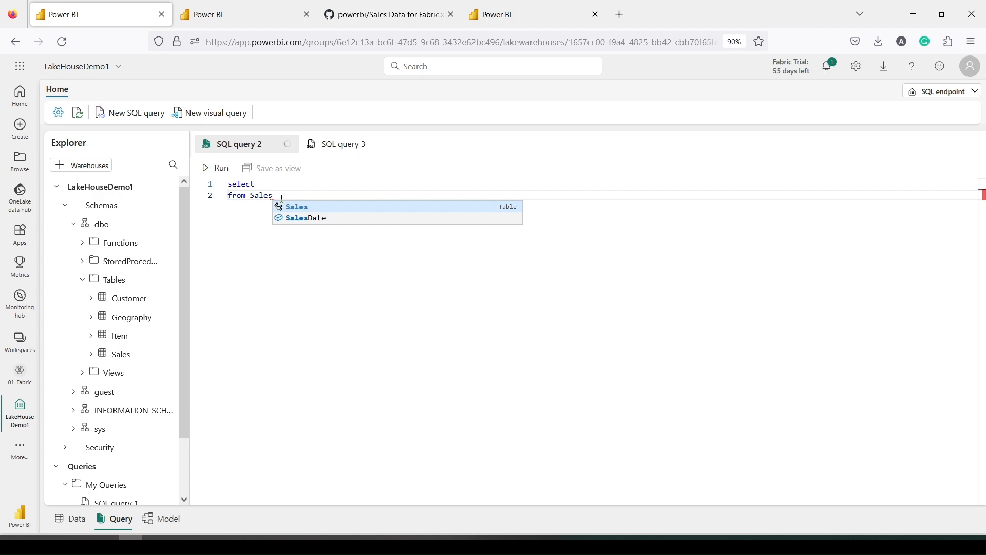
pyautogui.write(' s')
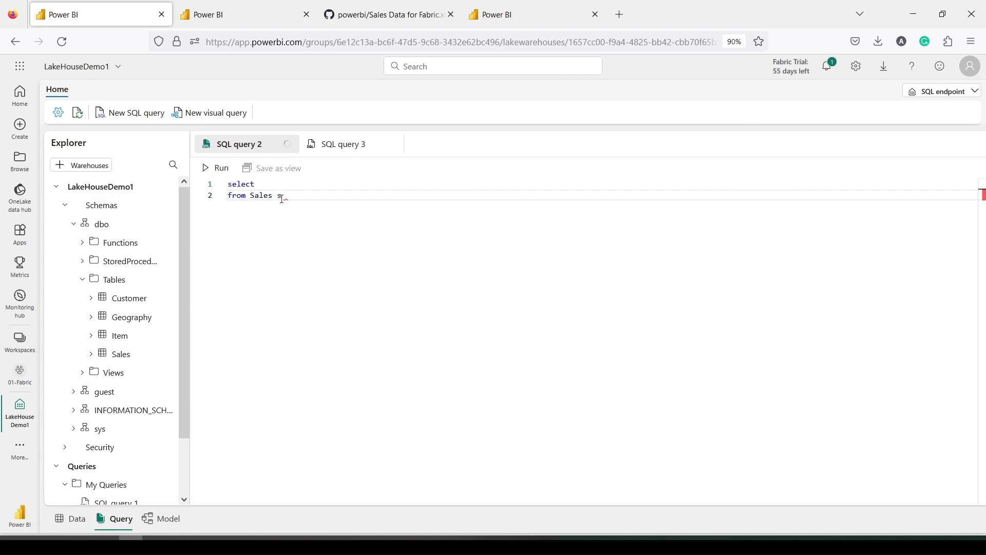
pyautogui.hotkey('ctrl', 'Return')
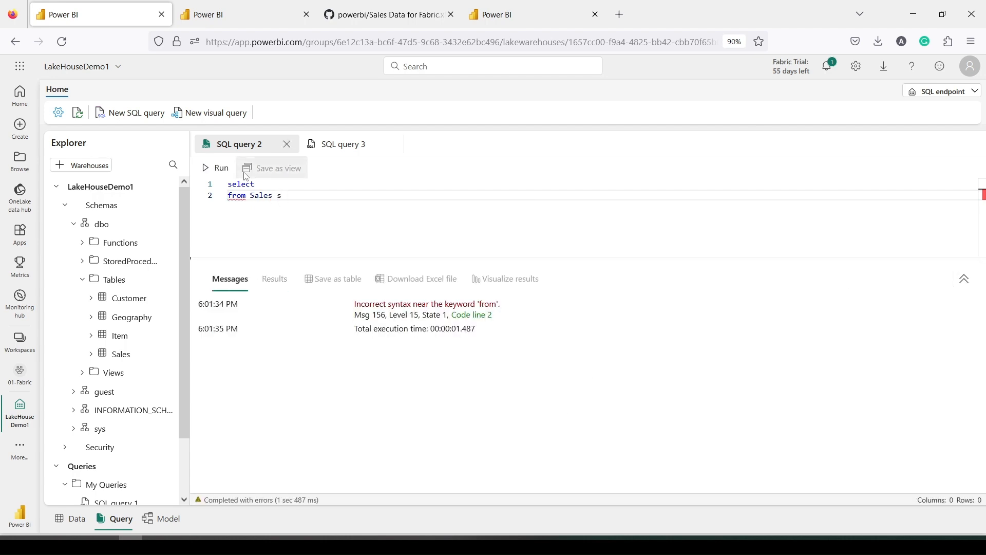
# Complete the statement as "select * from Sales s" and run it with its full text selected
pyautogui.click(266, 186)
pyautogui.write('*')
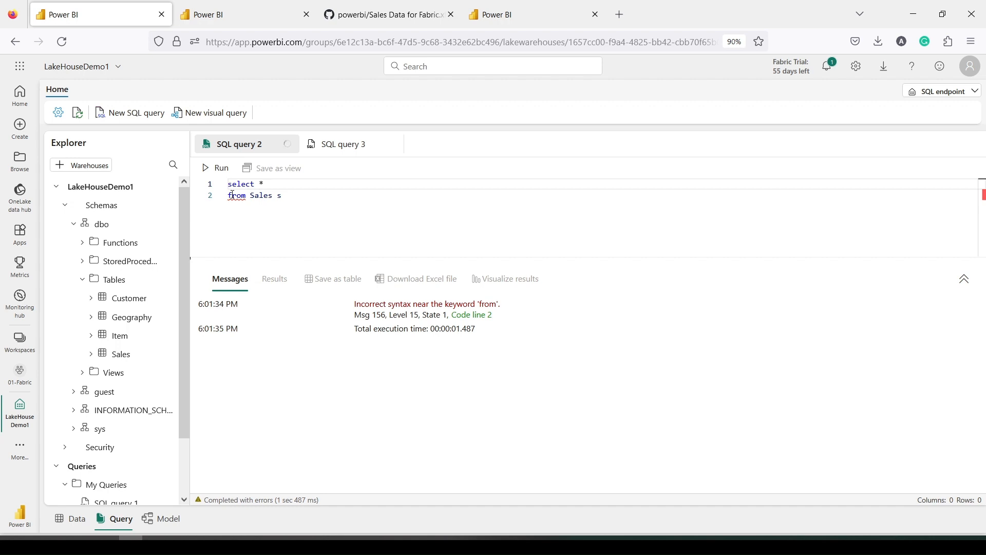
pyautogui.moveTo(293, 198); pyautogui.dragTo(228, 184)
pyautogui.click(220, 168)
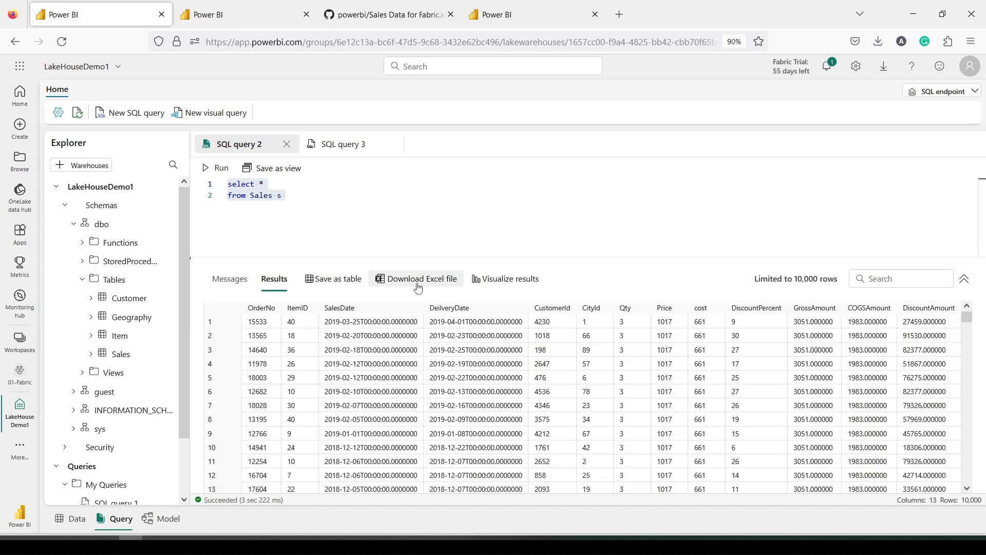
# Export the query results as an Excel file and open Query(3).xlsx in a maximized Excel window
pyautogui.click(419, 287)
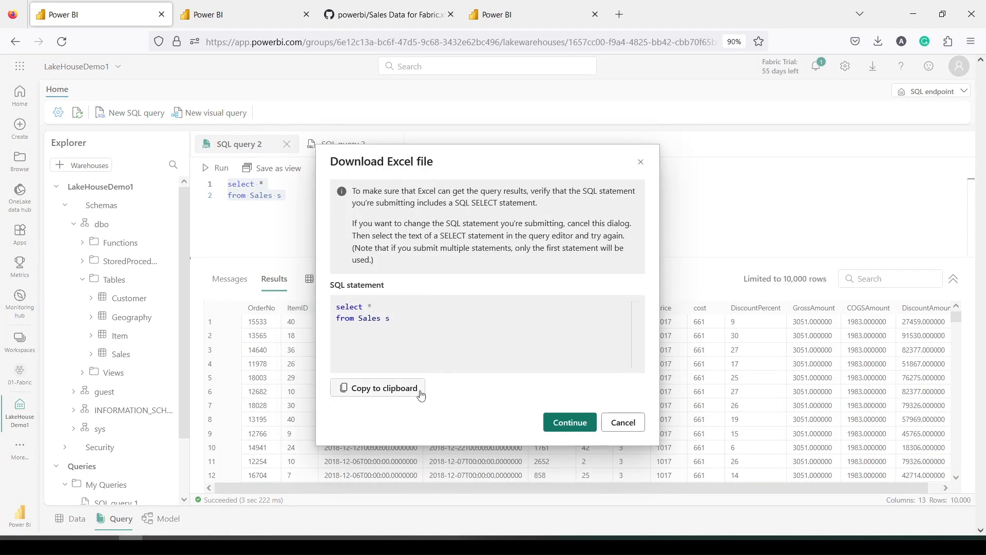
pyautogui.click(569, 422)
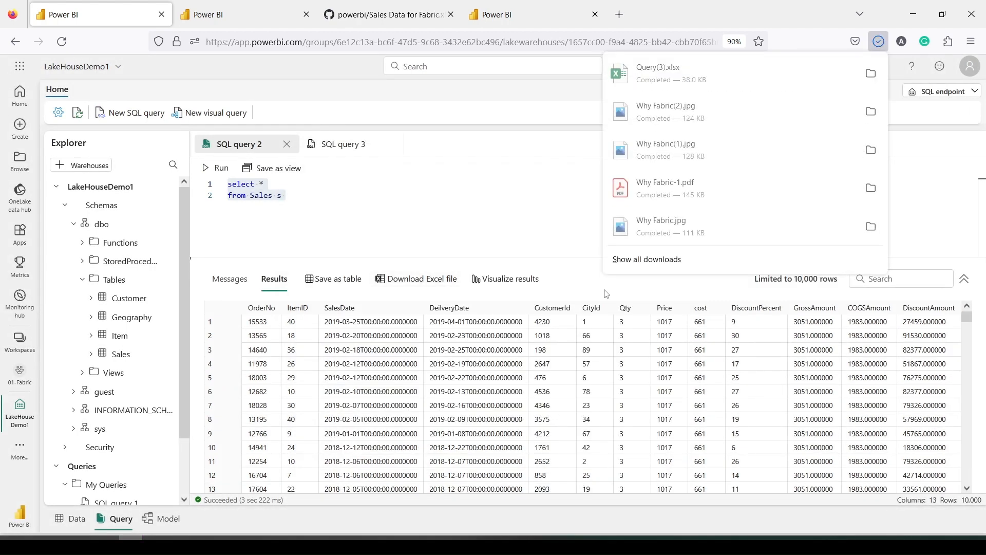
pyautogui.click(659, 77)
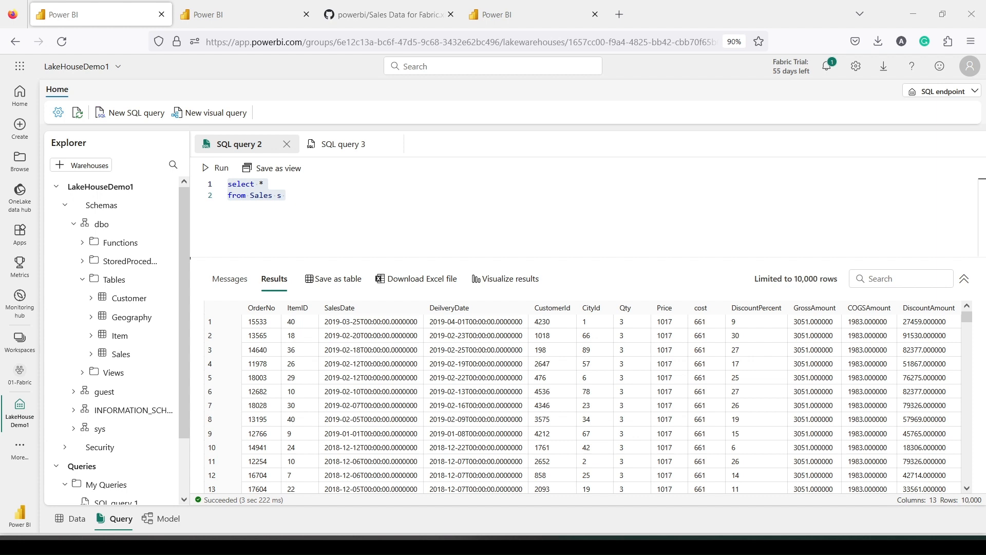
pyautogui.moveTo(985, 72); pyautogui.dragTo(760, 78)
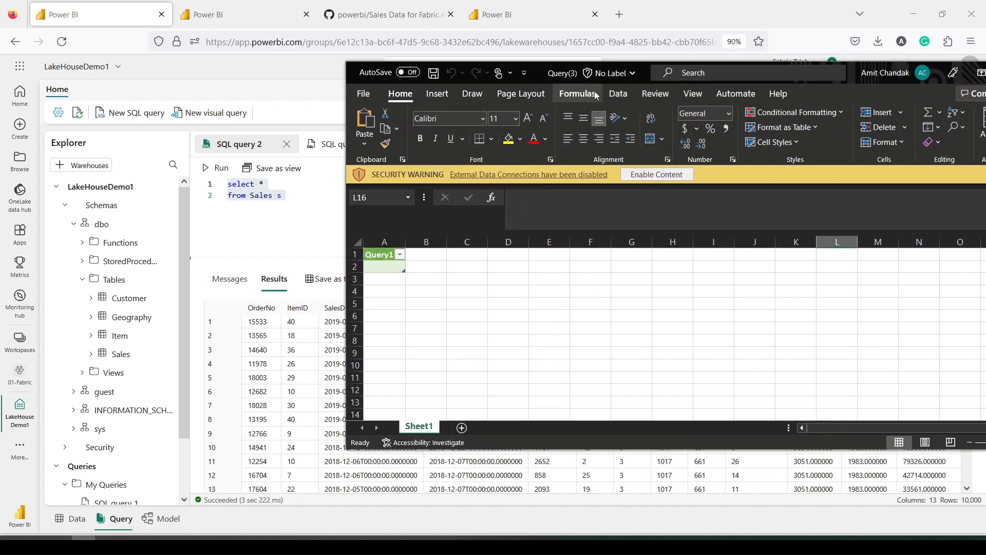
pyautogui.moveTo(602, 79); pyautogui.dragTo(461, 84)
pyautogui.doubleClick(461, 84)
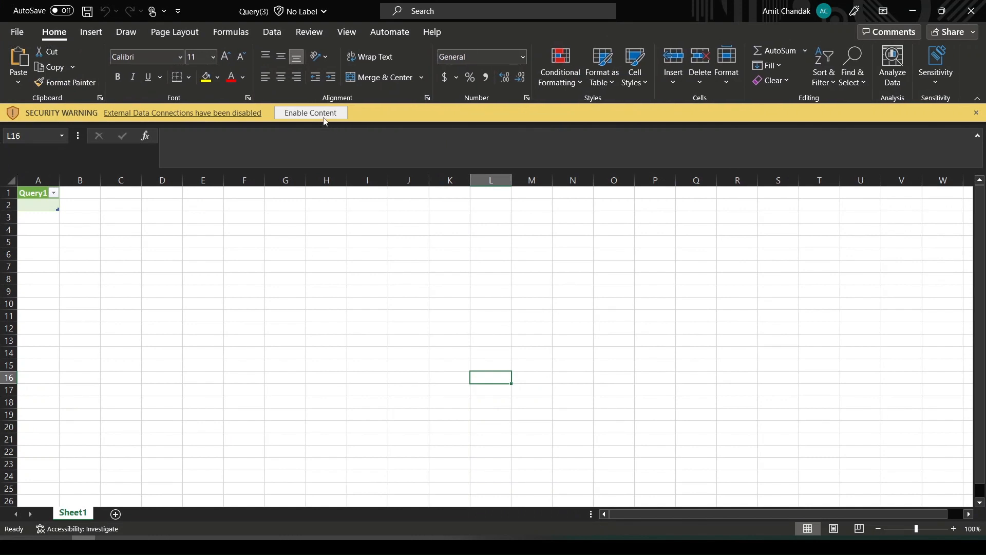
# Enable the workbook's external data content, approve the native Sales query and try to connect with the current Windows credentials
pyautogui.click(321, 113)
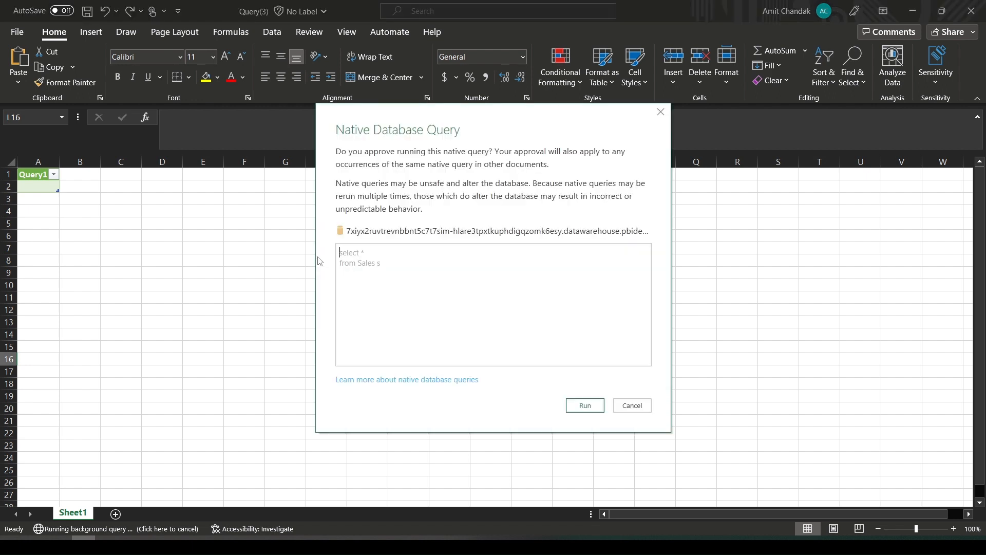
pyautogui.click(583, 405)
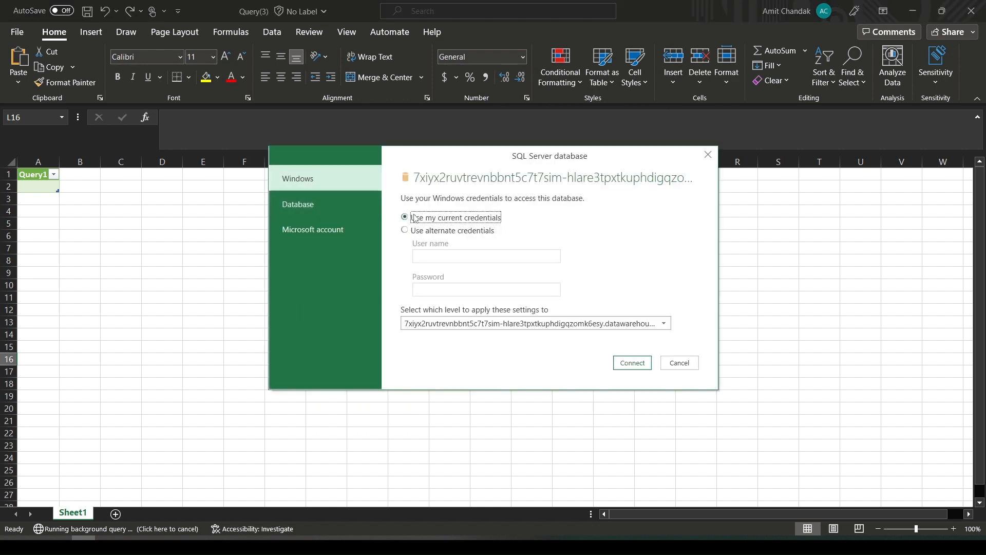
pyautogui.click(628, 365)
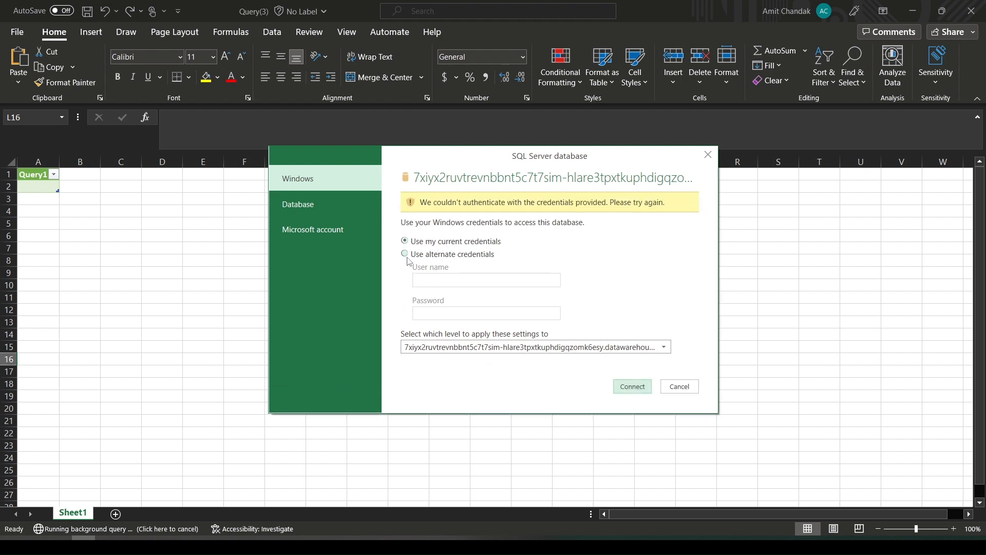
# Sign in to the SQL Server database with a Microsoft account and connect to load the Sales rows into the sheet
pyautogui.click(310, 229)
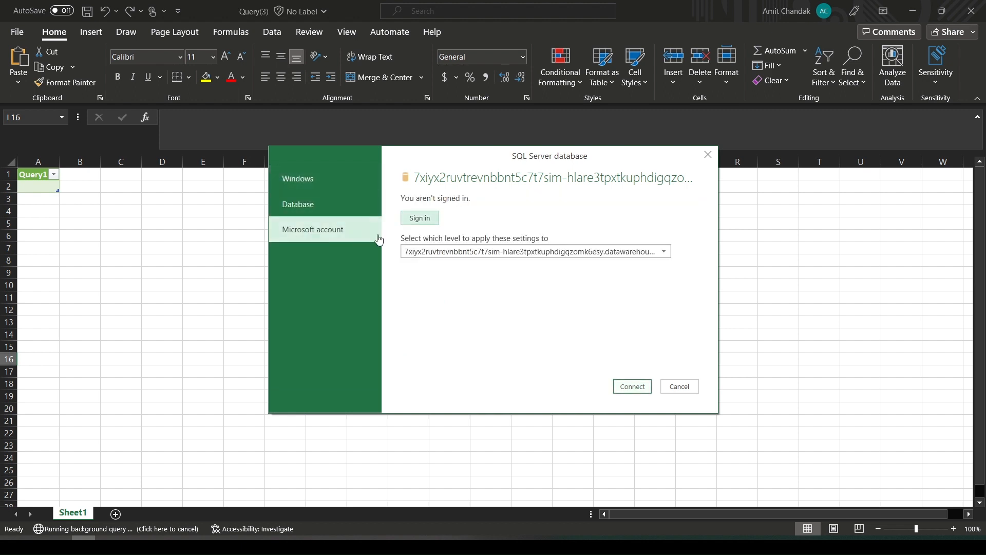
pyautogui.click(420, 219)
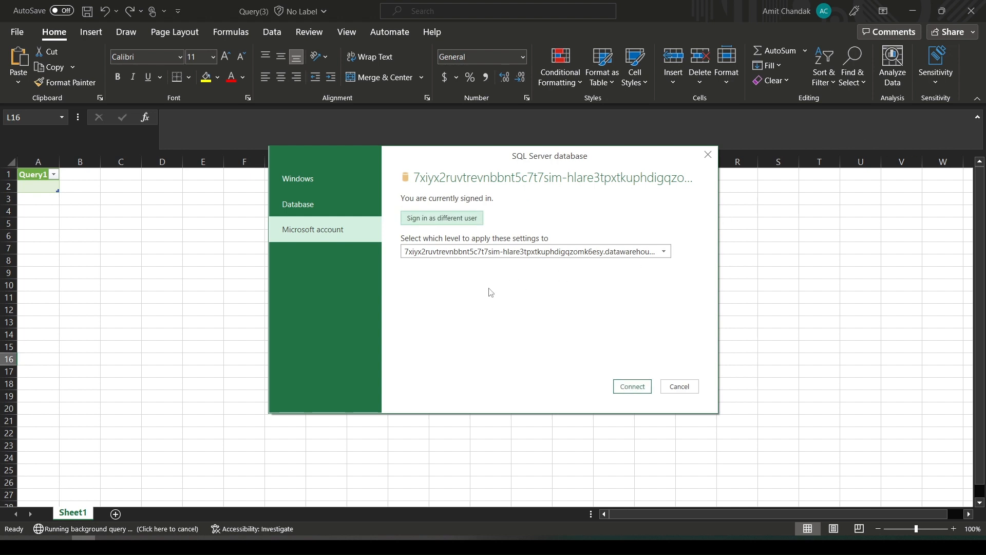
pyautogui.click(632, 387)
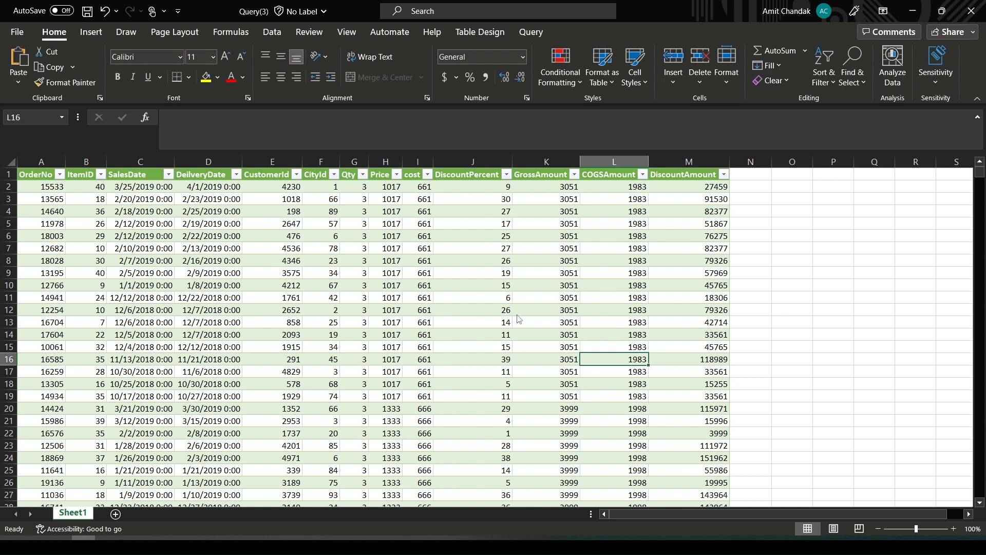
pyautogui.click(50, 173)
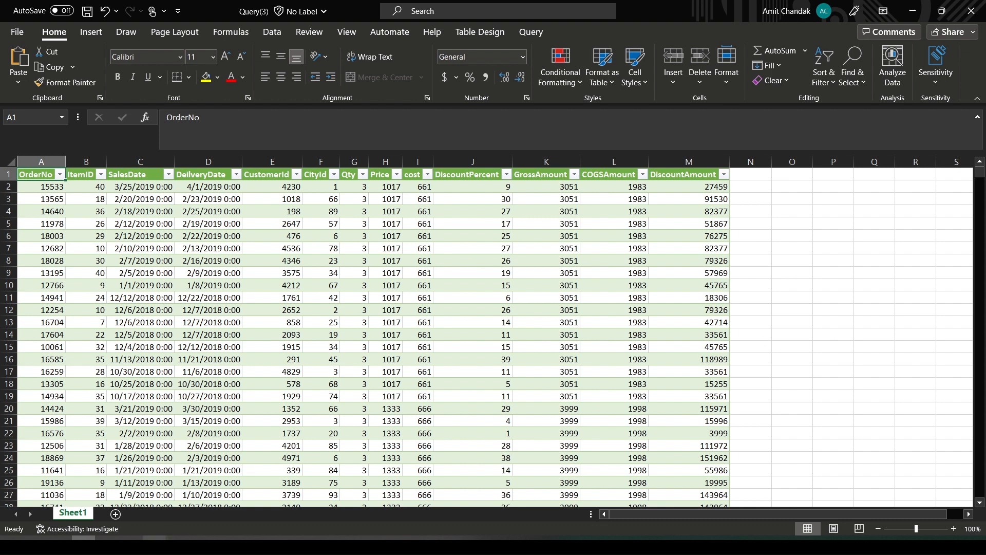
# Switch back to the Power BI browser window, visualize the SQL query 2 results and show that query's fields
pyautogui.click(131, 546)
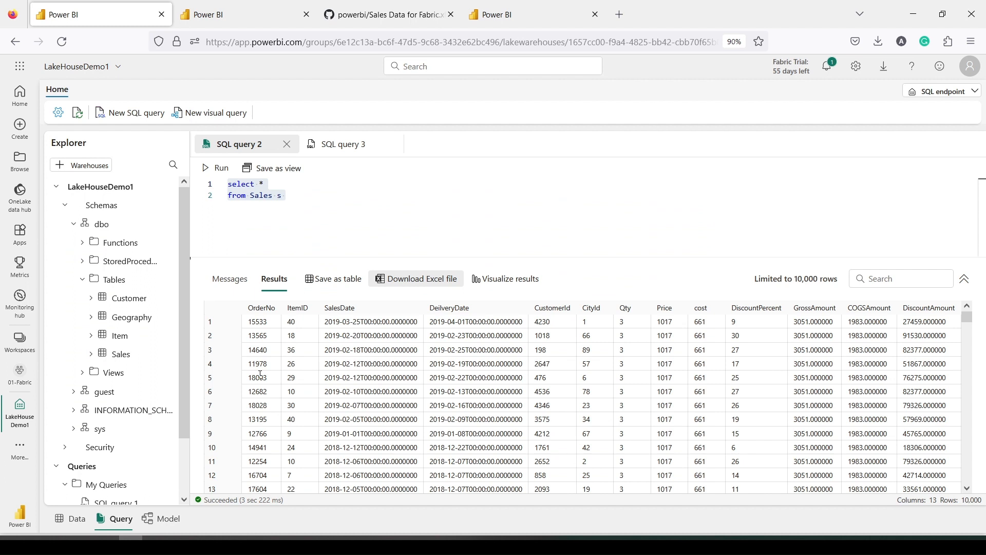
pyautogui.click(506, 279)
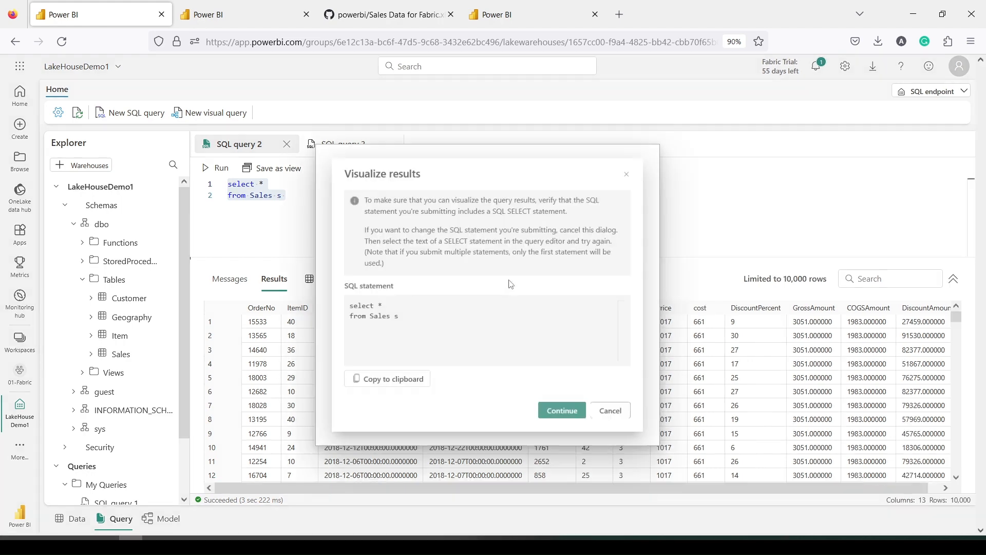
pyautogui.click(584, 425)
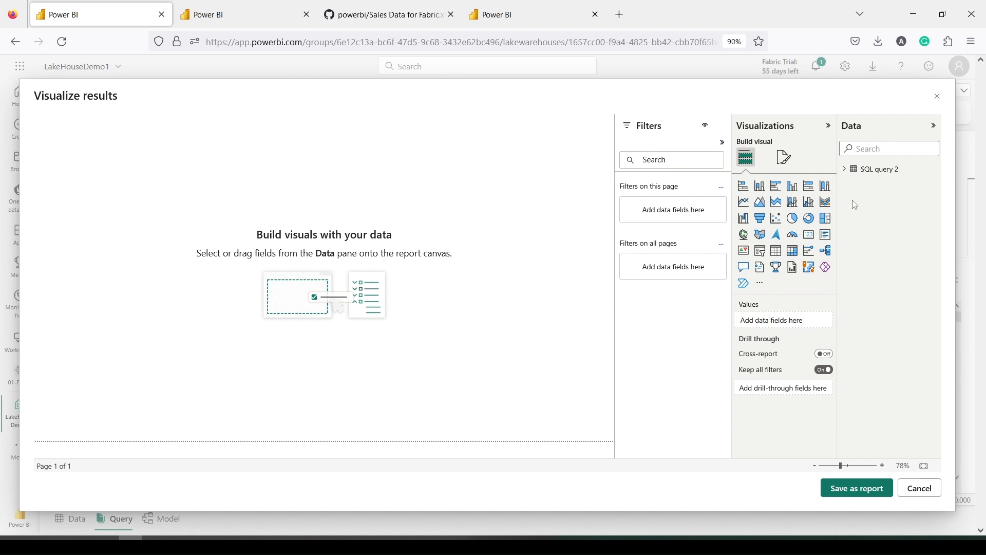
pyautogui.click(844, 170)
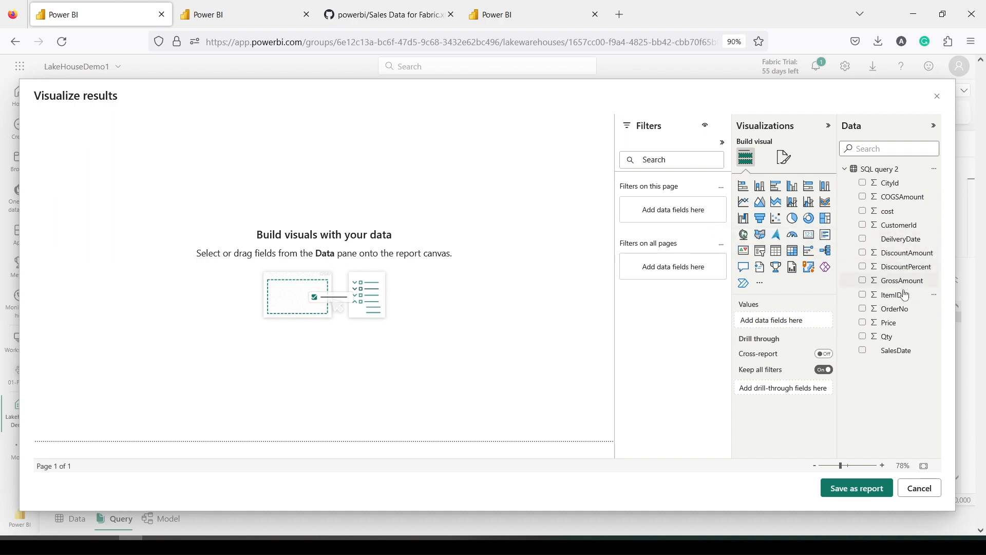
# Build a line chart of Qty by SalesDate and enlarge it to fill most of the report canvas
pyautogui.moveTo(898, 351); pyautogui.dragTo(316, 259)
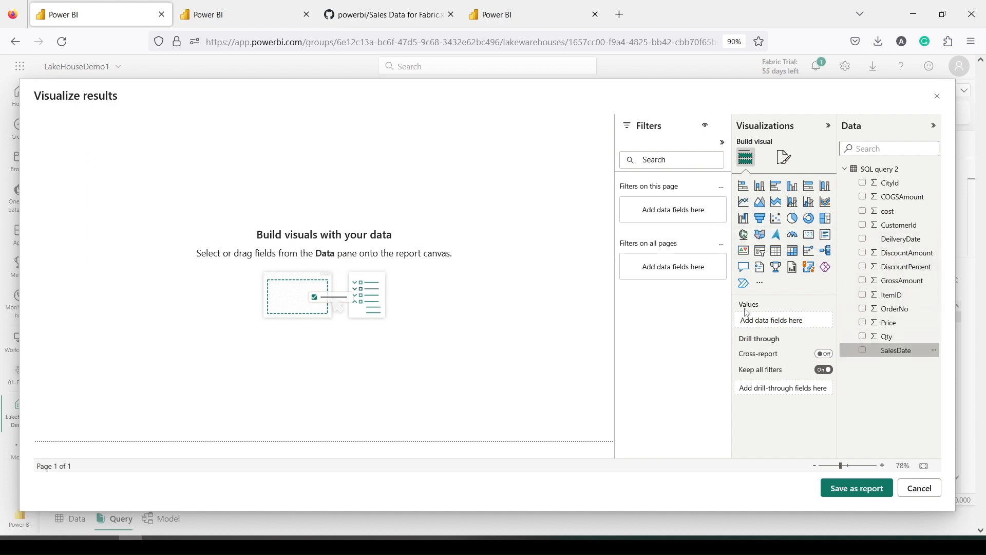
pyautogui.moveTo(874, 339); pyautogui.dragTo(306, 253)
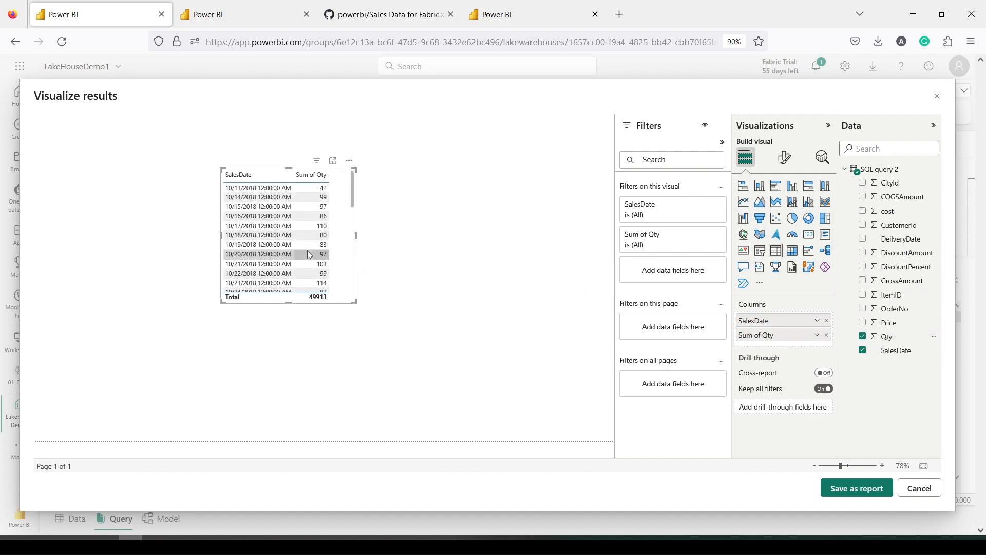
pyautogui.click(743, 206)
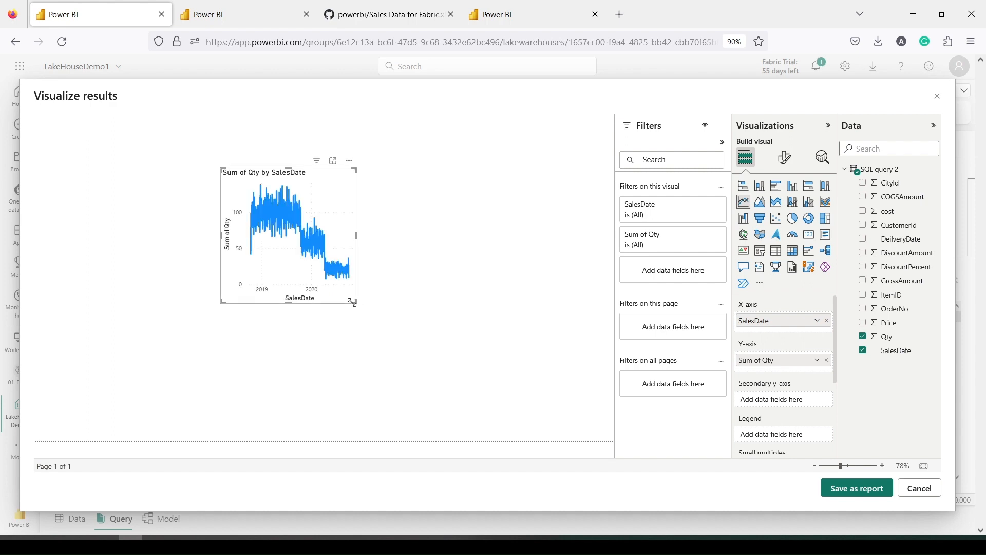
pyautogui.moveTo(355, 302); pyautogui.dragTo(539, 353)
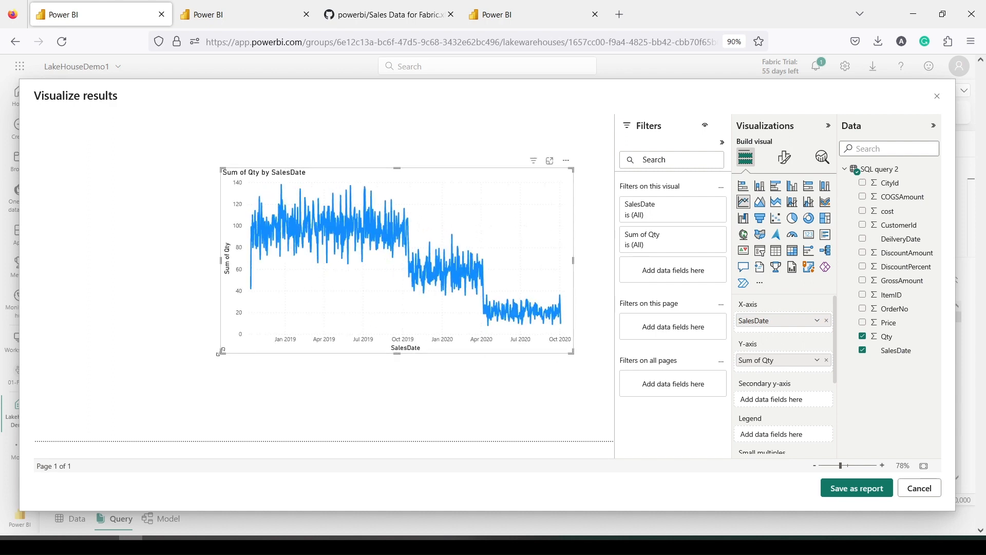
pyautogui.moveTo(221, 353); pyautogui.dragTo(52, 414)
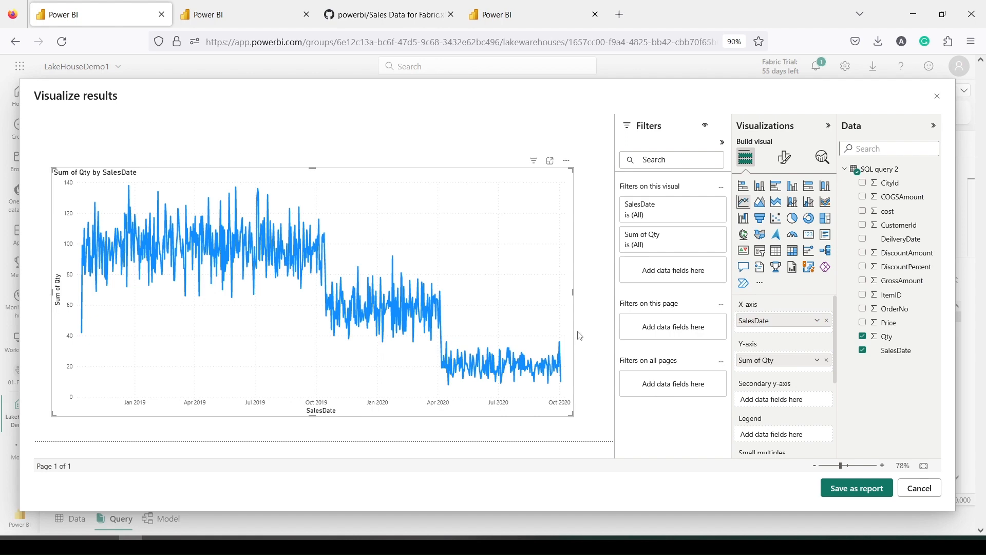
# Save the visual as a report named "Report 1" in the 01-Fabric workspace
pyautogui.click(857, 488)
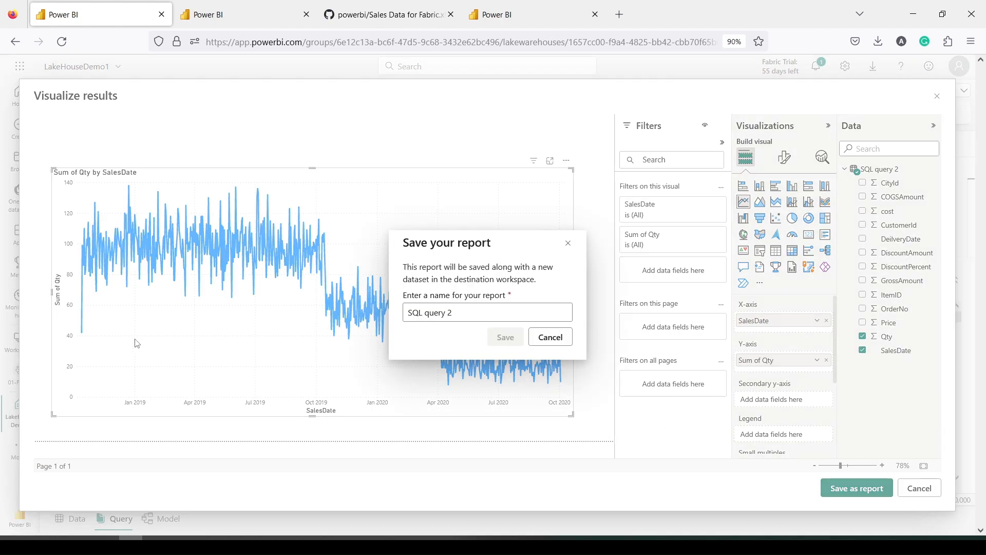
pyautogui.moveTo(458, 292); pyautogui.dragTo(292, 291)
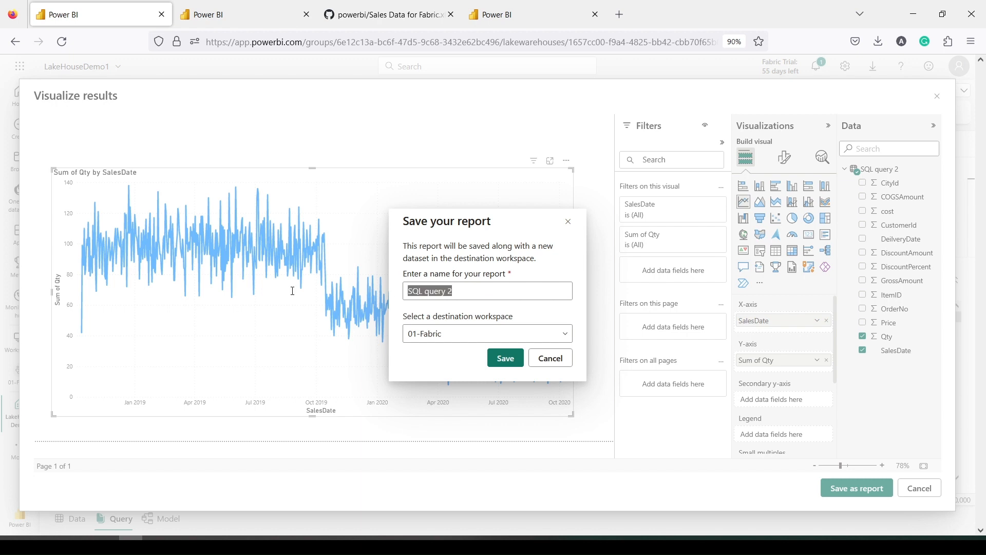
pyautogui.write('Reporet')
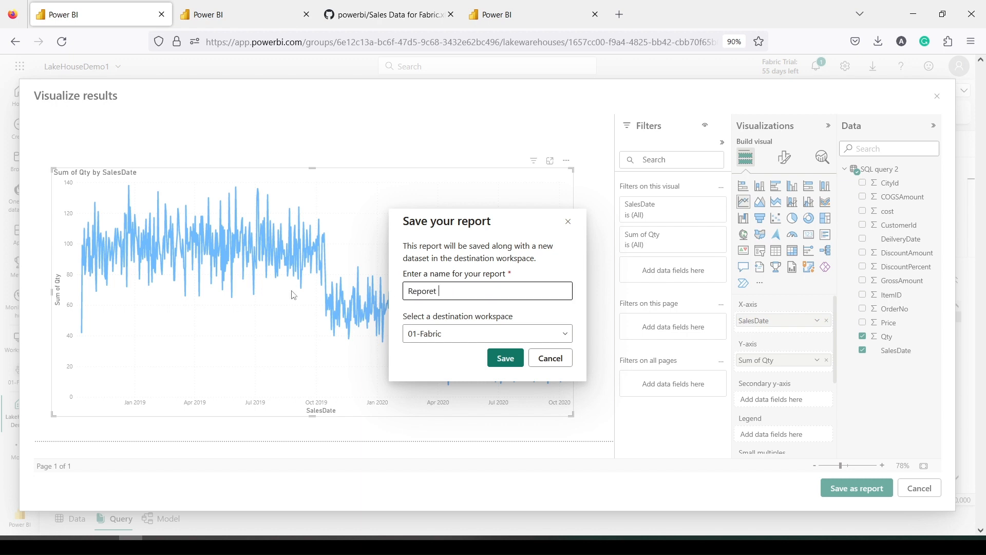
pyautogui.press('BackSpace')
pyautogui.press('BackSpace')
pyautogui.press('BackSpace')
pyautogui.write('rt 1')
pyautogui.click(504, 362)
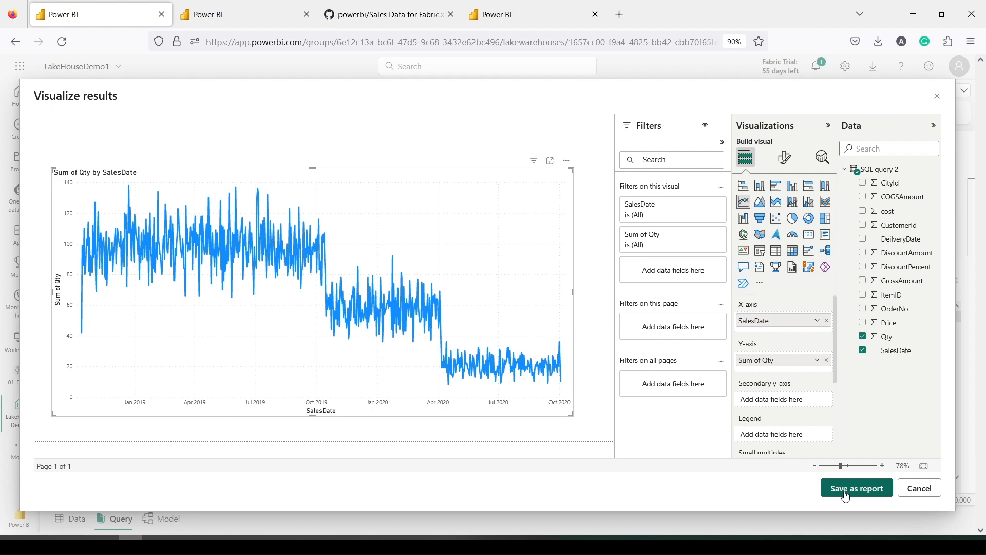
# Try to save the visual again as a report named "SQL query 2" in the 01-Fabric workspace
pyautogui.click(847, 488)
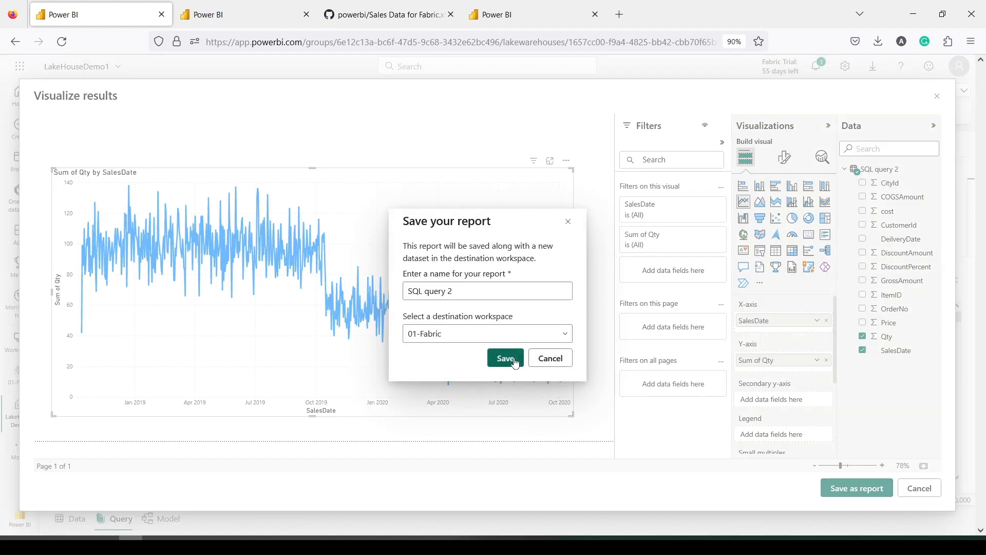
pyautogui.click(516, 361)
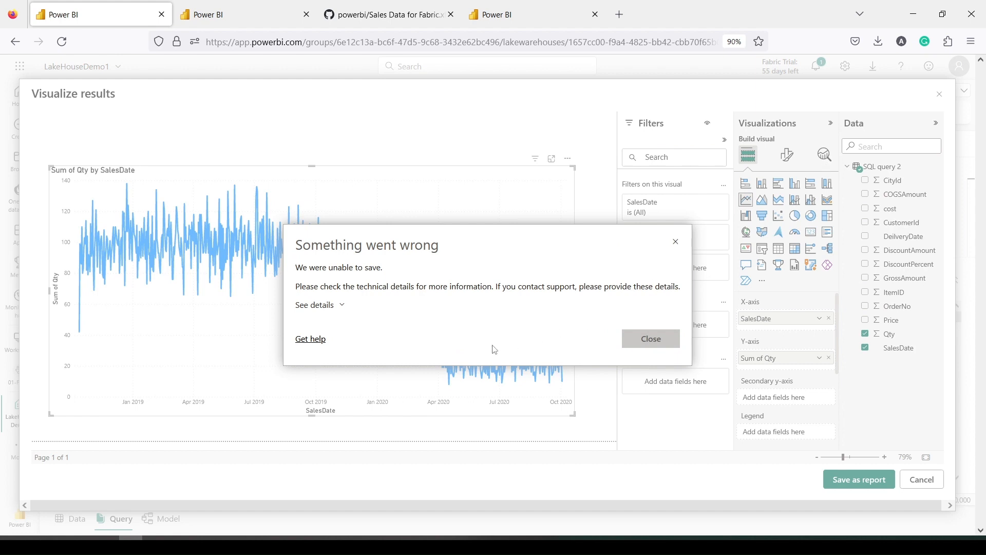
pyautogui.click(652, 338)
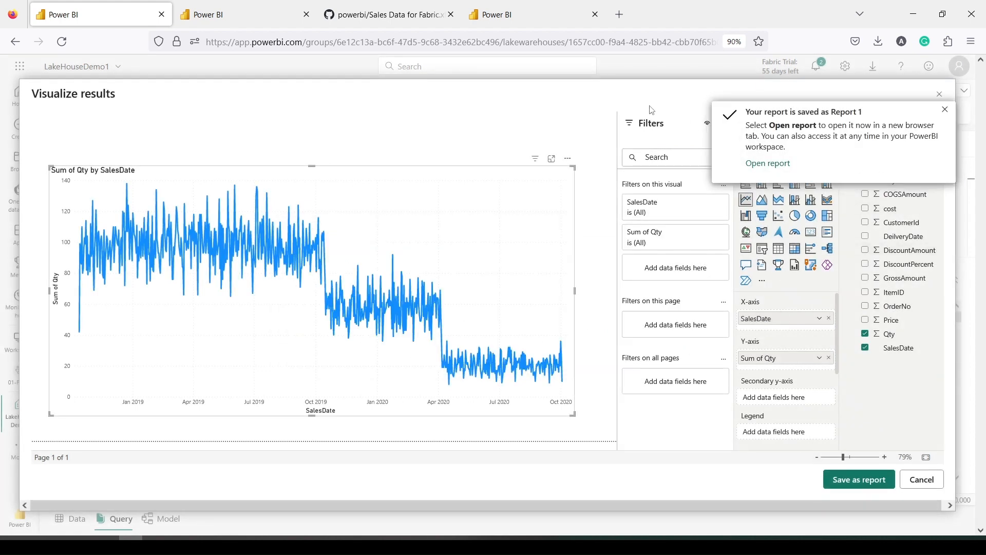
# Close the results visualization and go to the 01-Fabric workspace, discarding the unsaved query changes
pyautogui.click(945, 110)
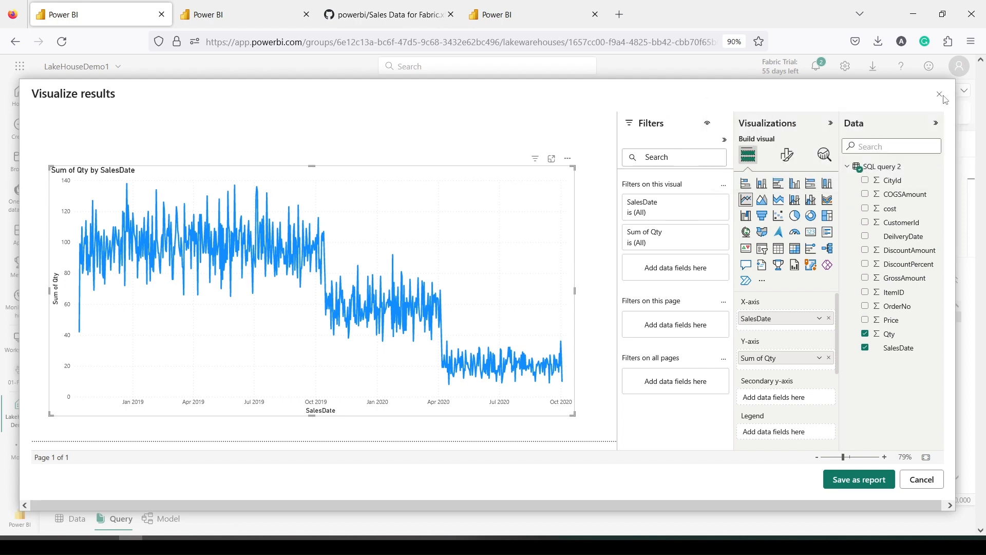
pyautogui.click(940, 98)
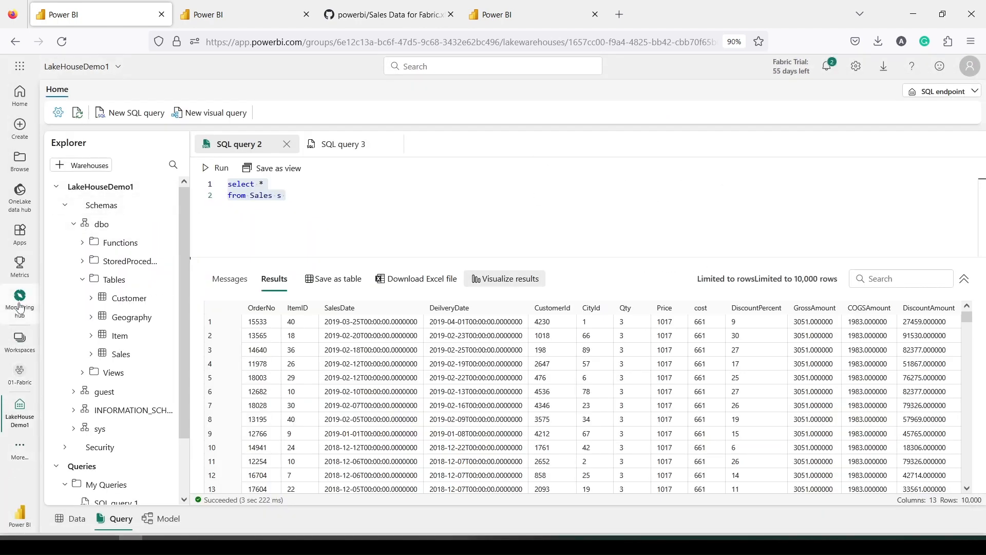
pyautogui.click(20, 378)
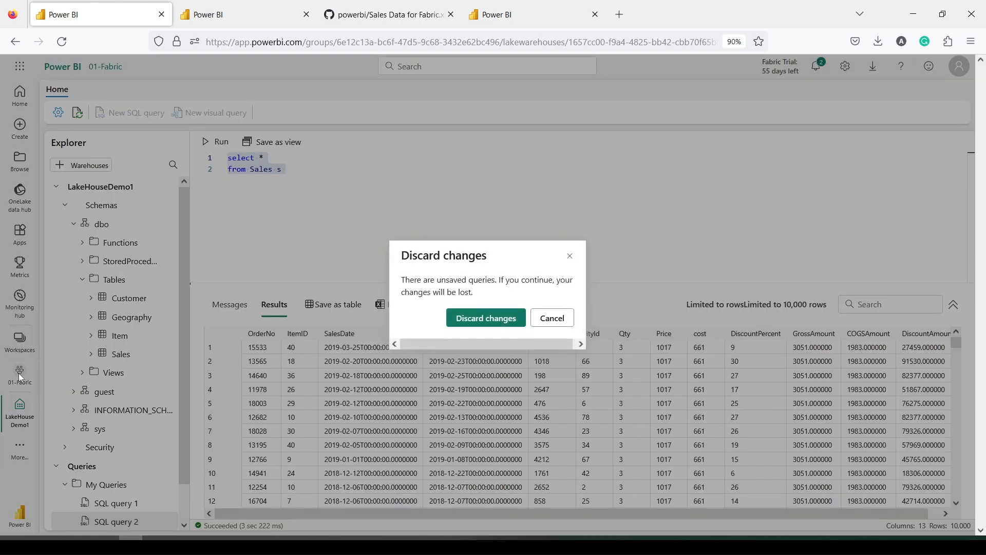
pyautogui.click(470, 324)
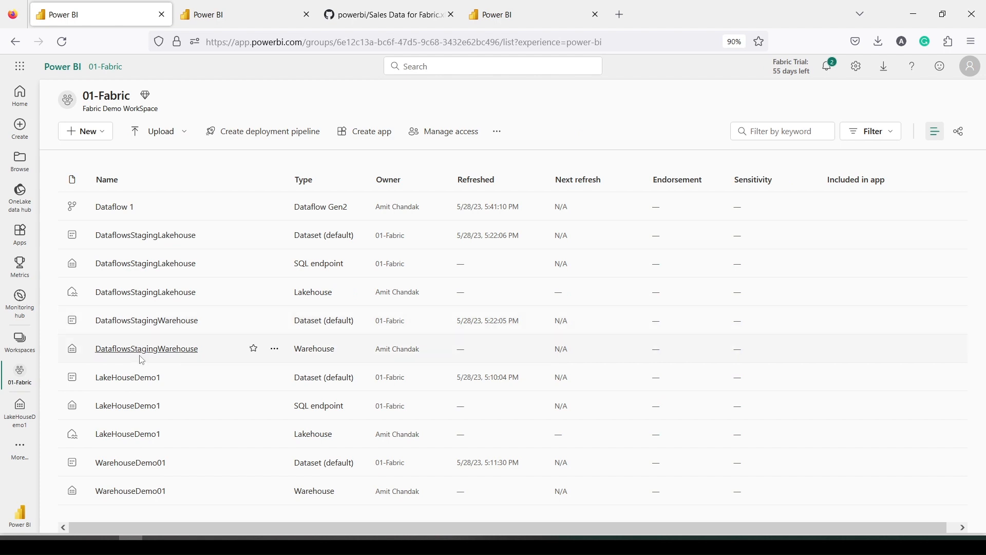
# Refresh the 01-Fabric workspace list and open the Report 1 report for editing
pyautogui.click(59, 37)
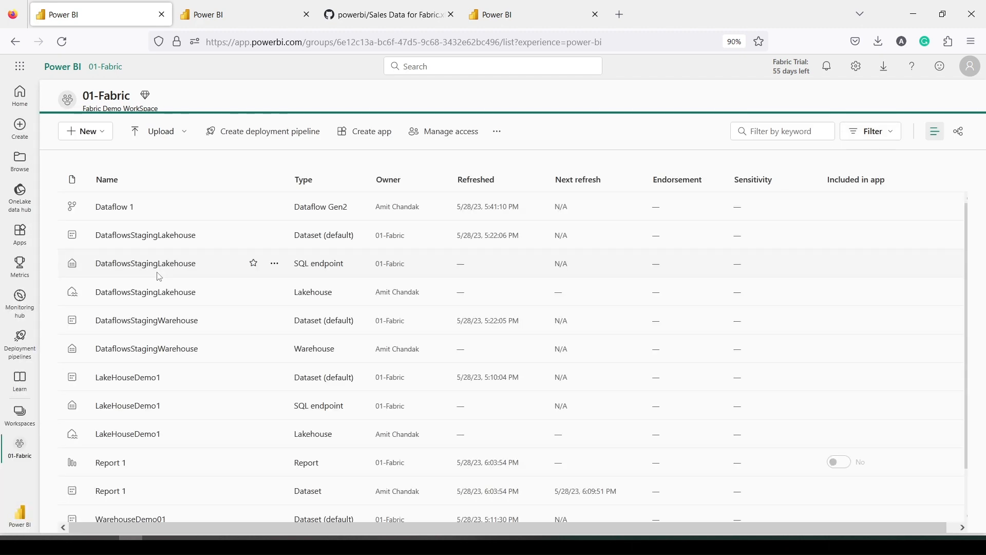
pyautogui.scroll(-2, 156, 275)
pyautogui.click(111, 415)
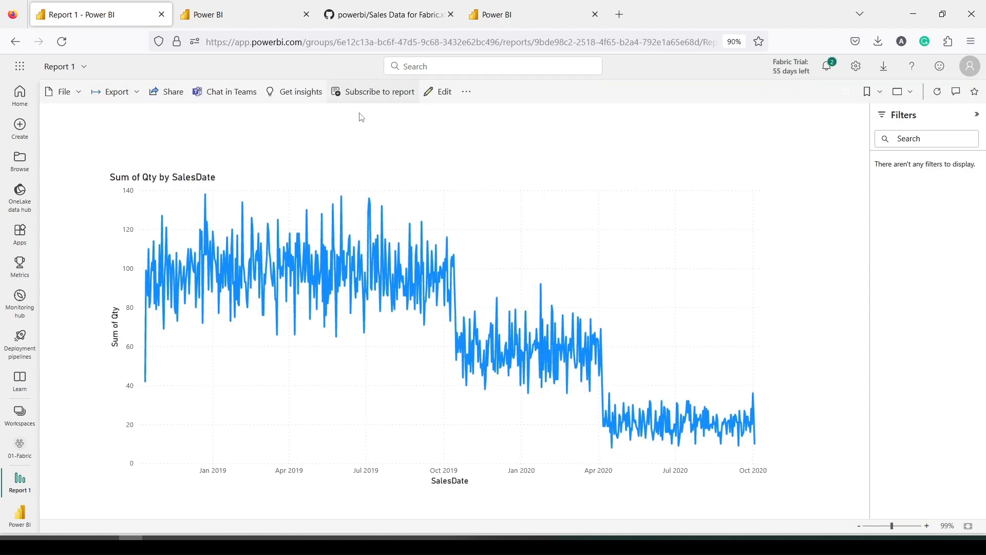
pyautogui.click(439, 92)
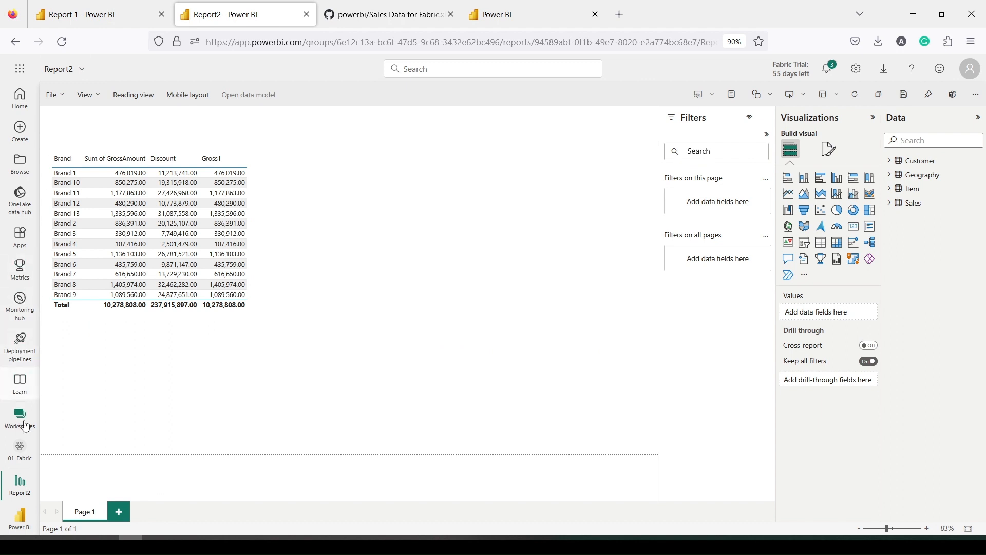
# Go to the 01-Fabric workspace in the browser tab that holds Report2
pyautogui.click(24, 450)
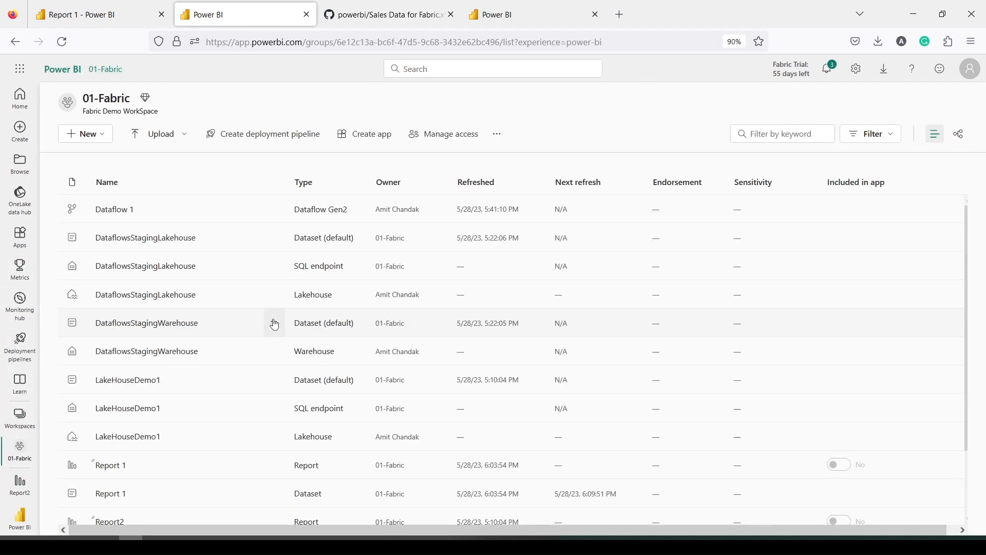